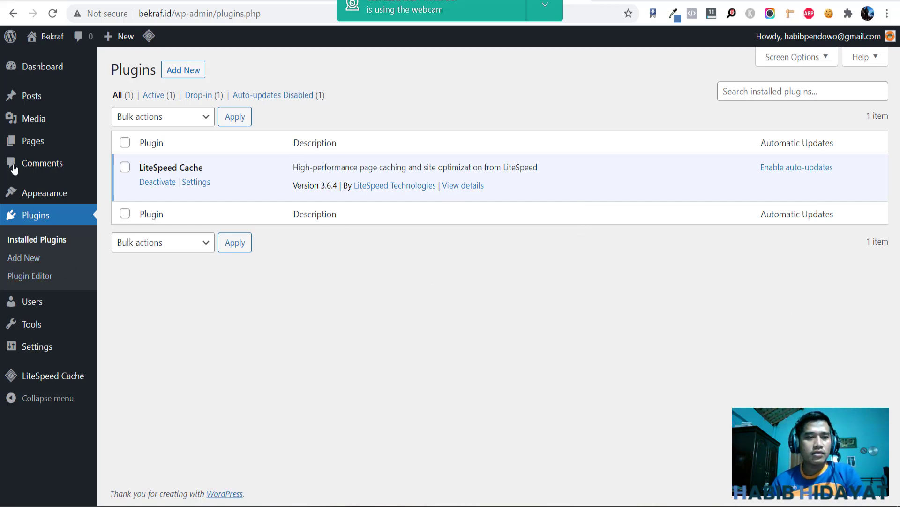
- Upload elementor.zip from the elementor-pro_v3.2.2_package folder as a new plugin, then install and activate it
mouse_move(4, 69)
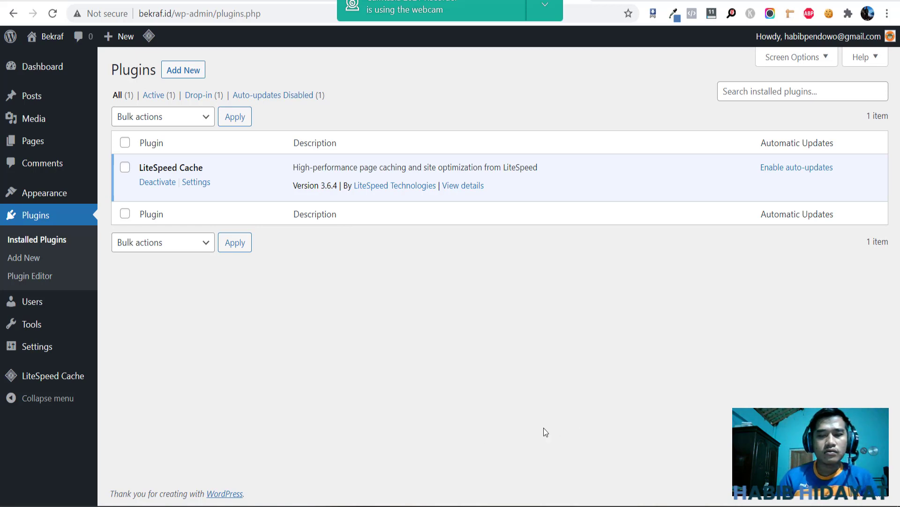
left_click(179, 74)
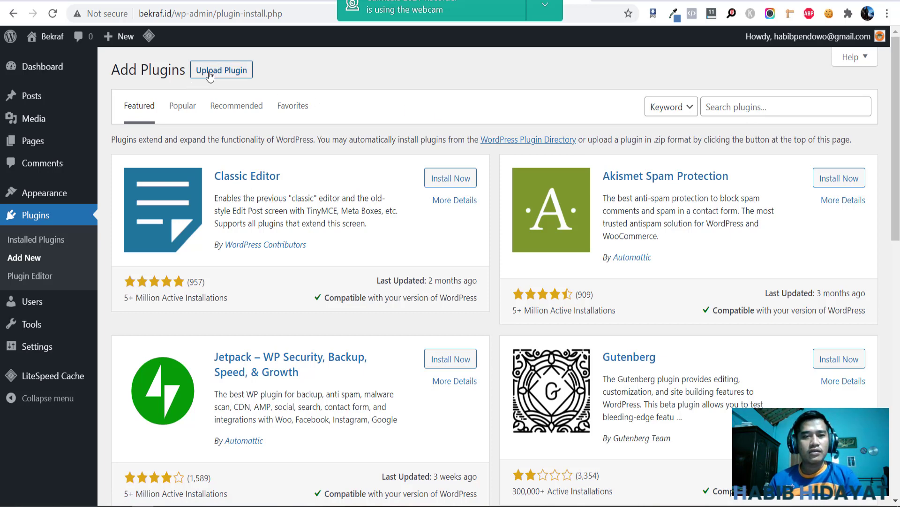
left_click(242, 71)
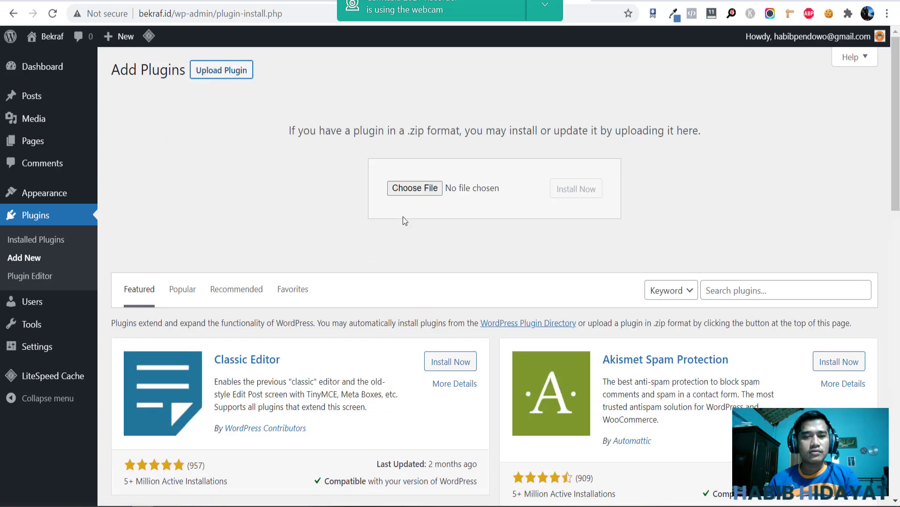
left_click(405, 188)
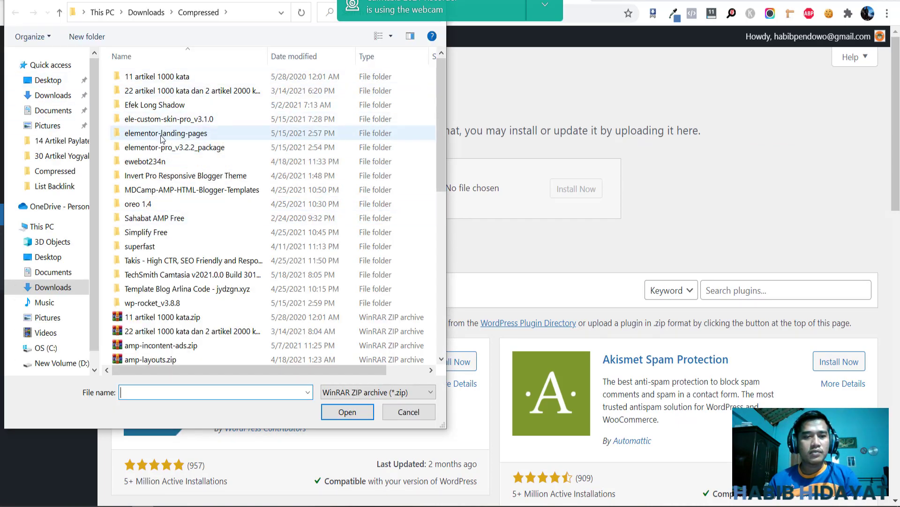
left_click(162, 149)
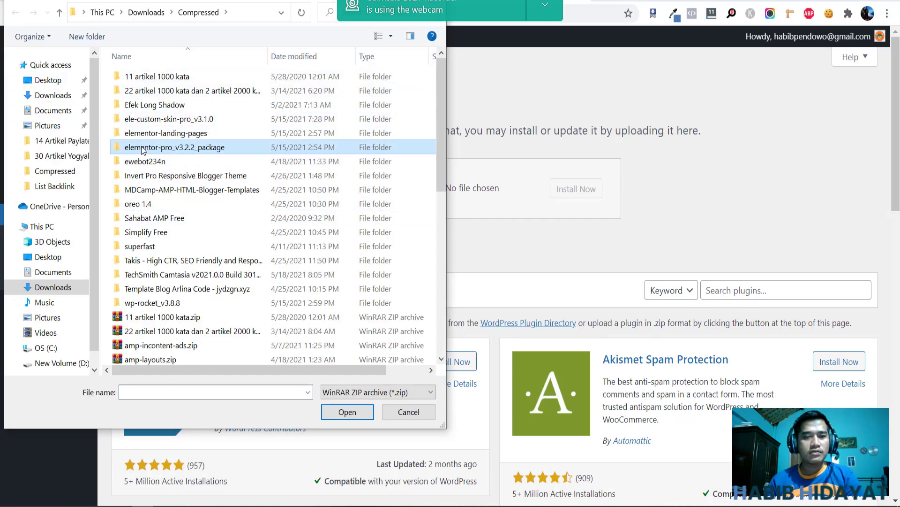
double_click(143, 149)
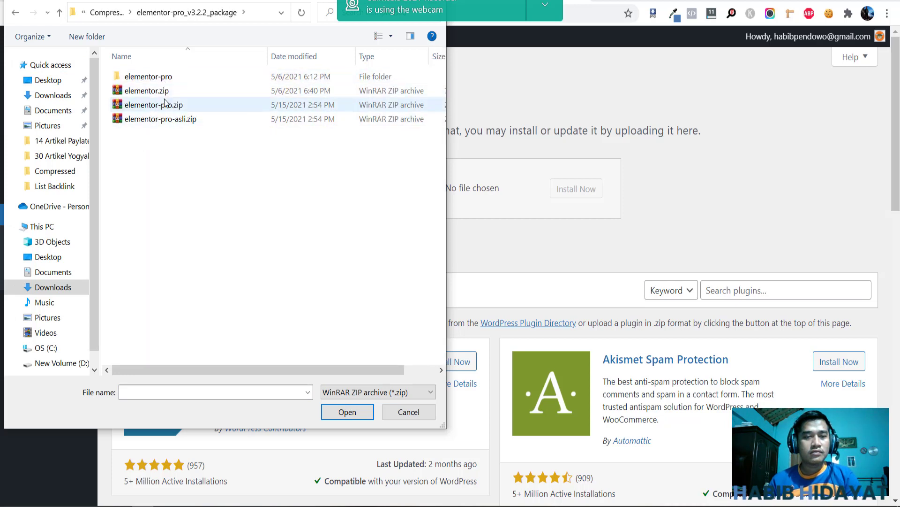
left_click(164, 94)
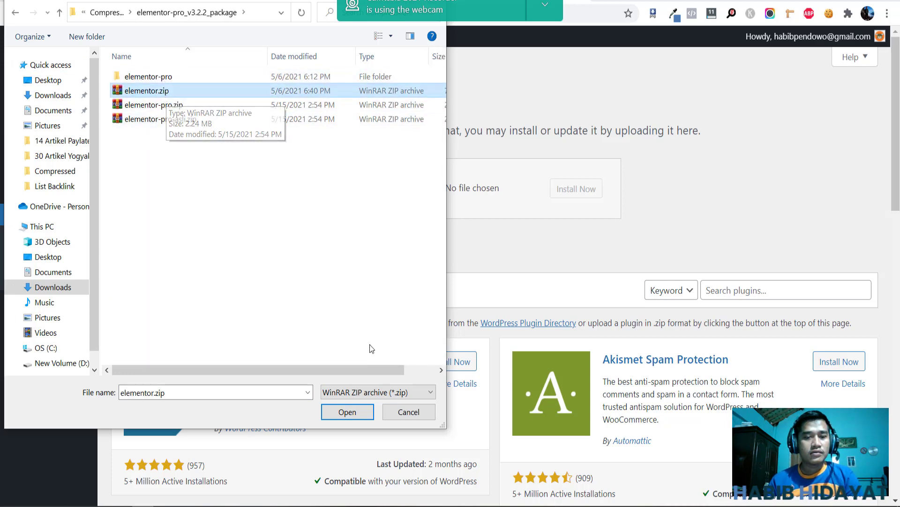
left_click(347, 411)
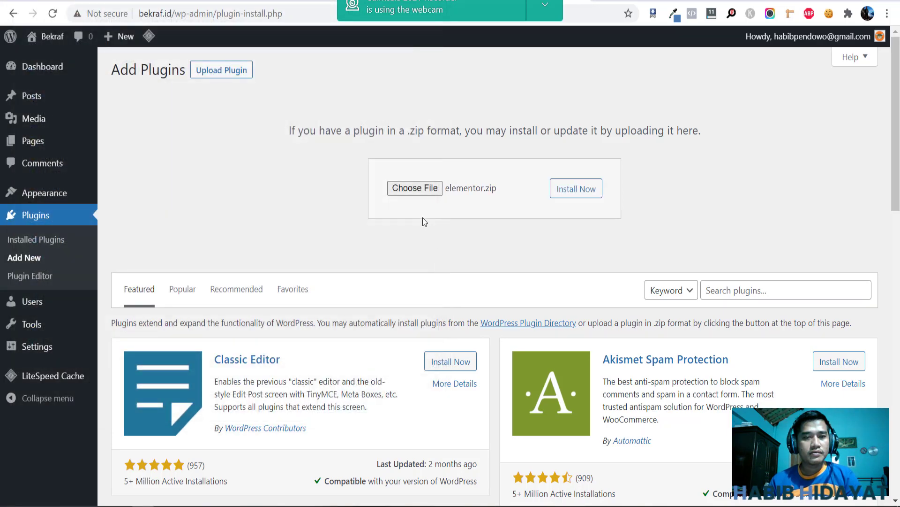
left_click(572, 189)
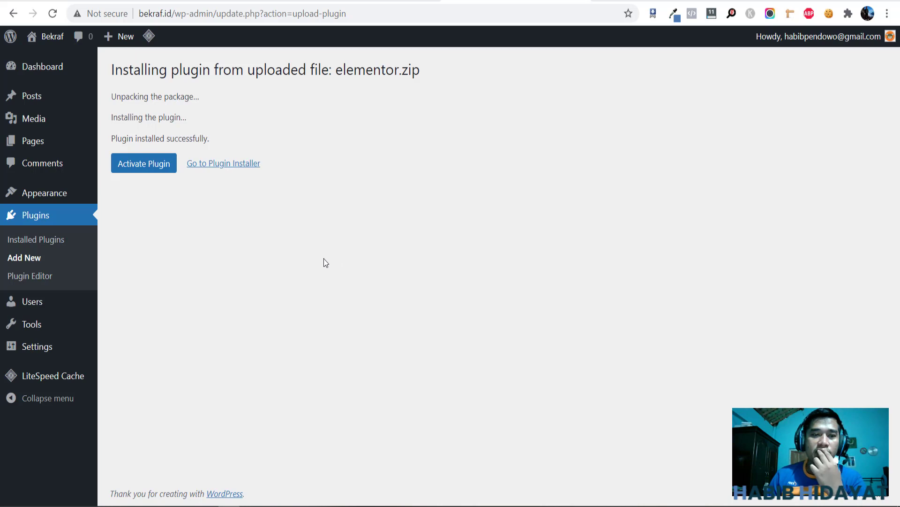
left_click(133, 174)
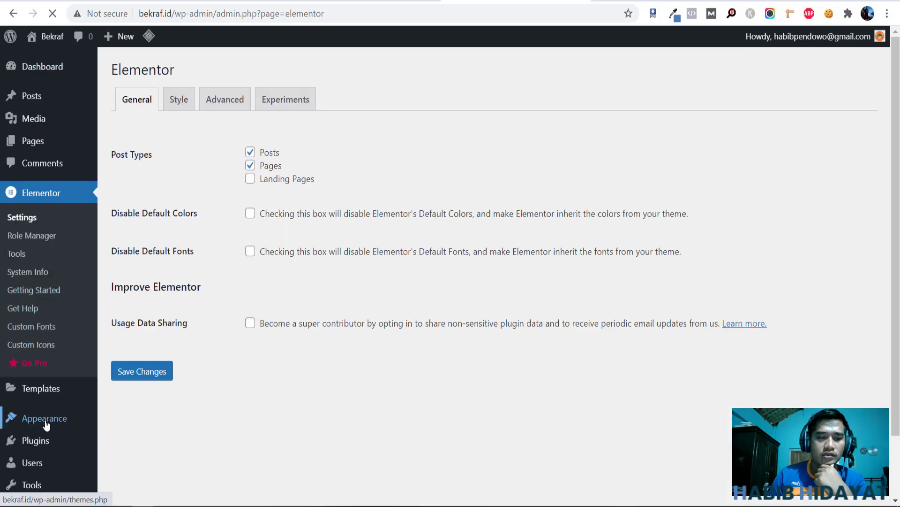
- Add another plugin by uploading elementor-pro-asli.zip, then install and activate it
left_click(46, 448)
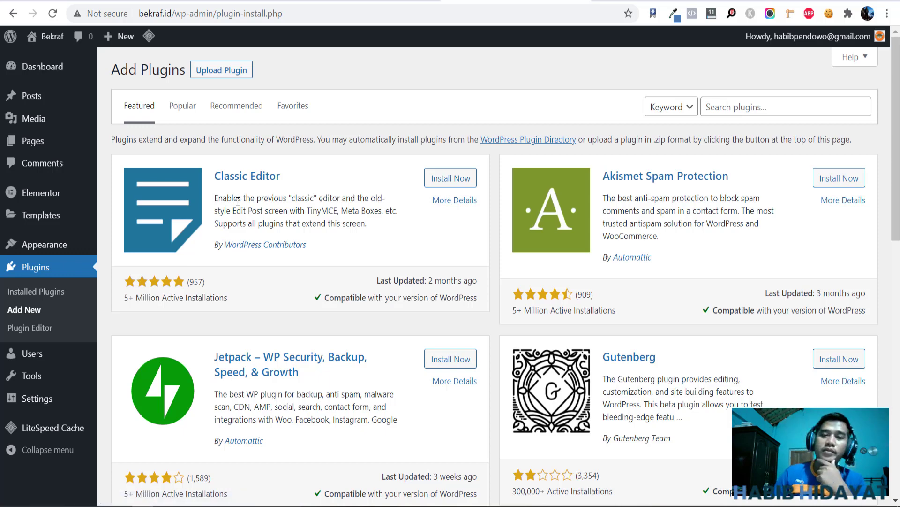
left_click(223, 73)
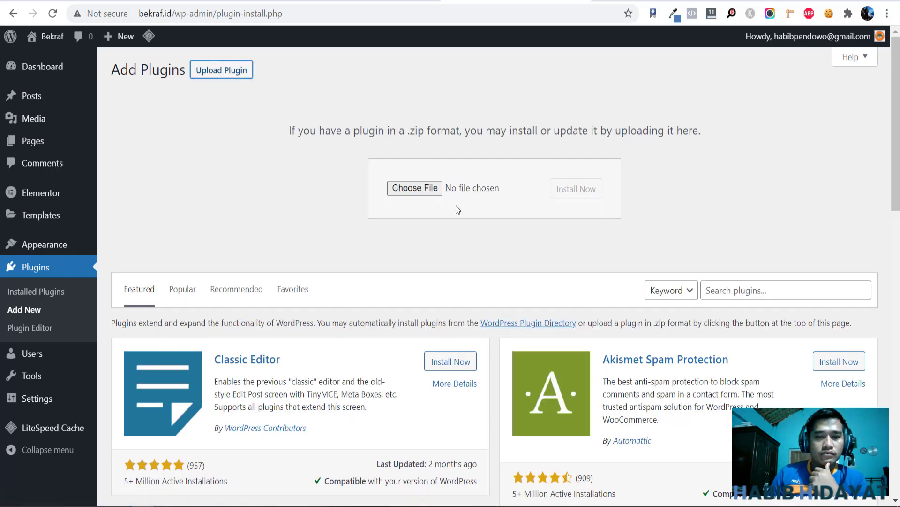
left_click(414, 187)
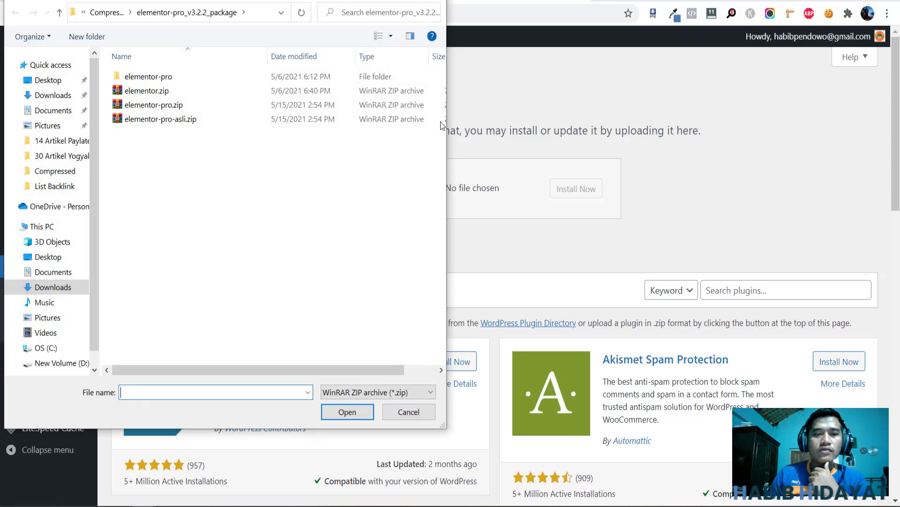
left_click(159, 119)
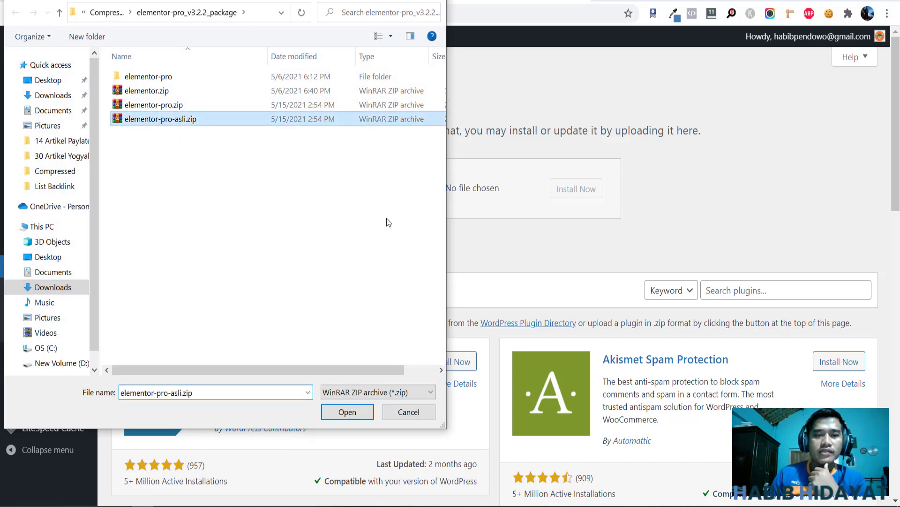
left_click(361, 406)
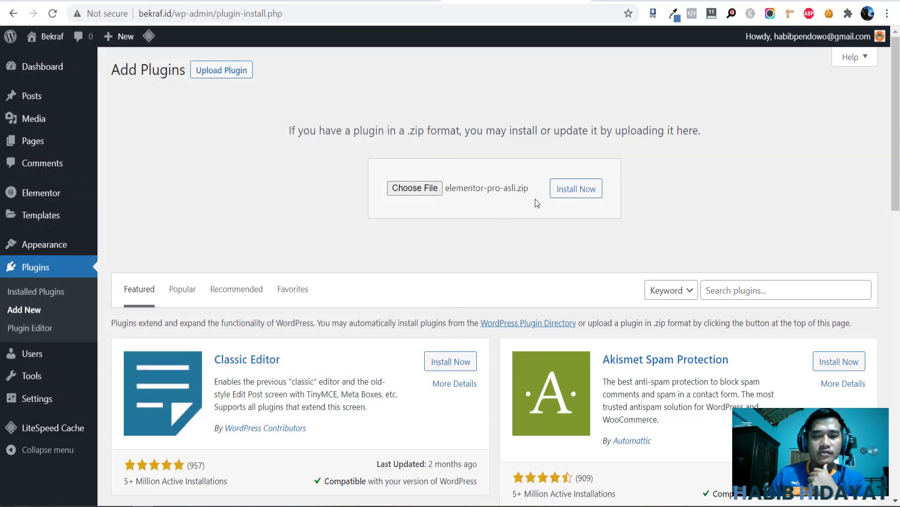
left_click(575, 189)
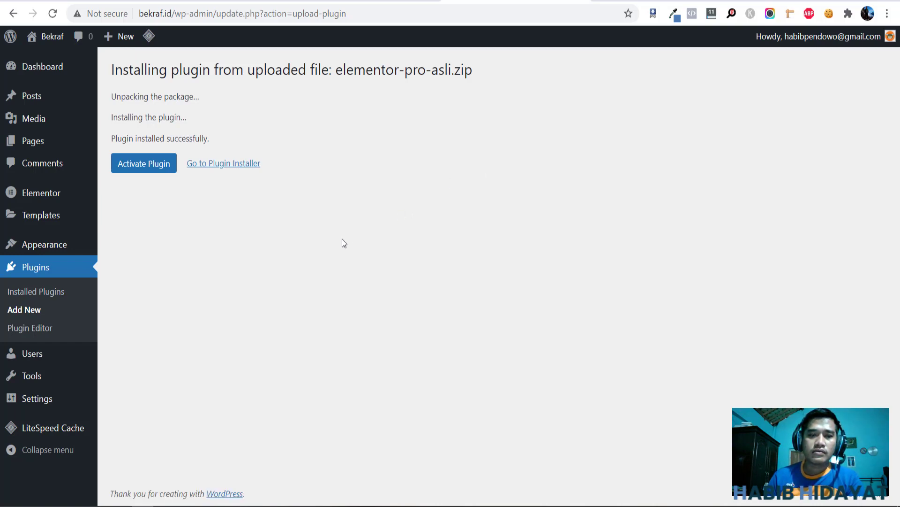
left_click(128, 162)
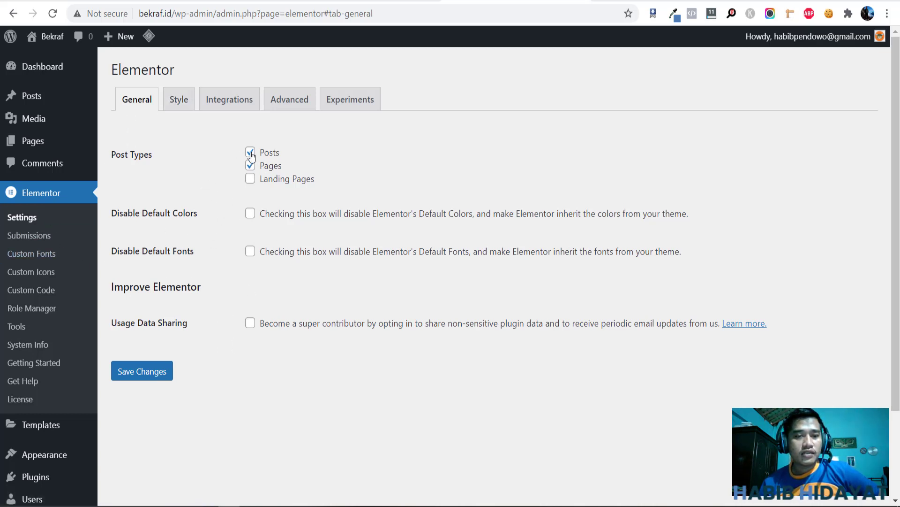
- Review Elementor's Style, Integrations and Advanced settings, including the Google Fonts Load choices, without changing any option
left_click(184, 111)
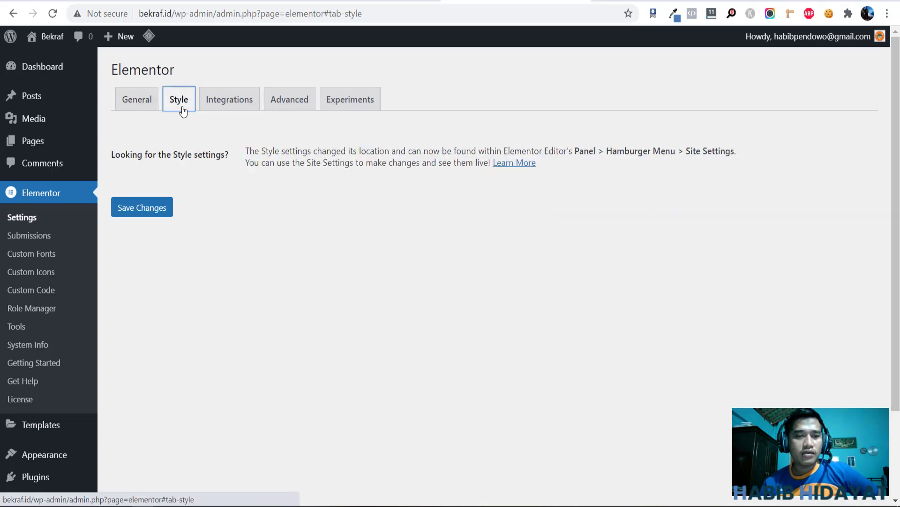
left_click(239, 113)
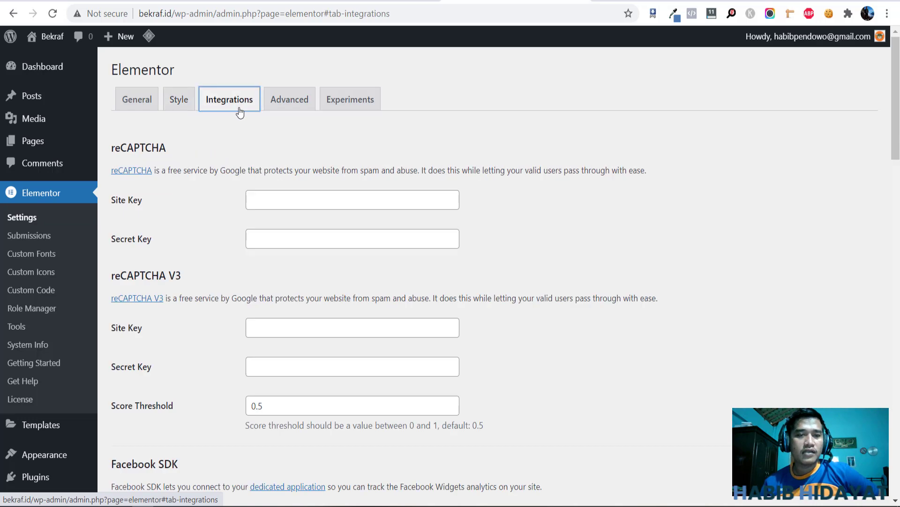
scroll(192, 177, "down", 7)
scroll(213, 293, "up", 7)
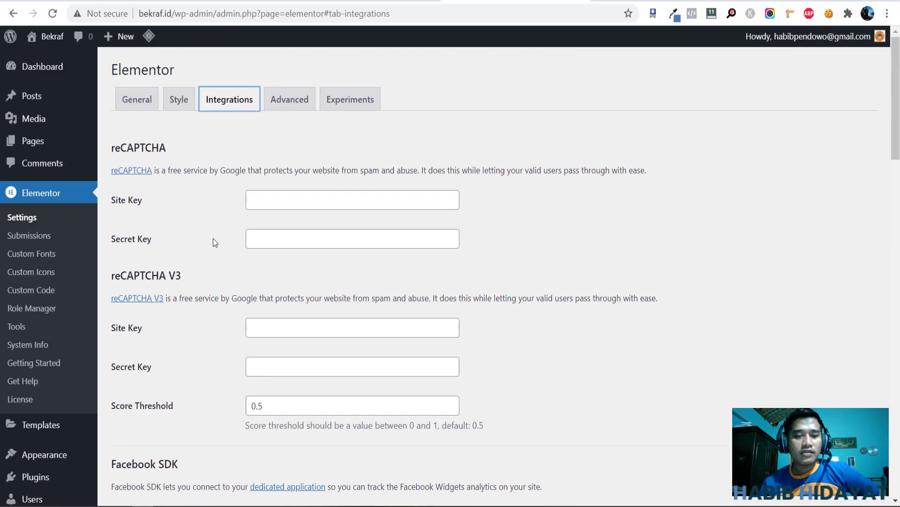
left_click(279, 103)
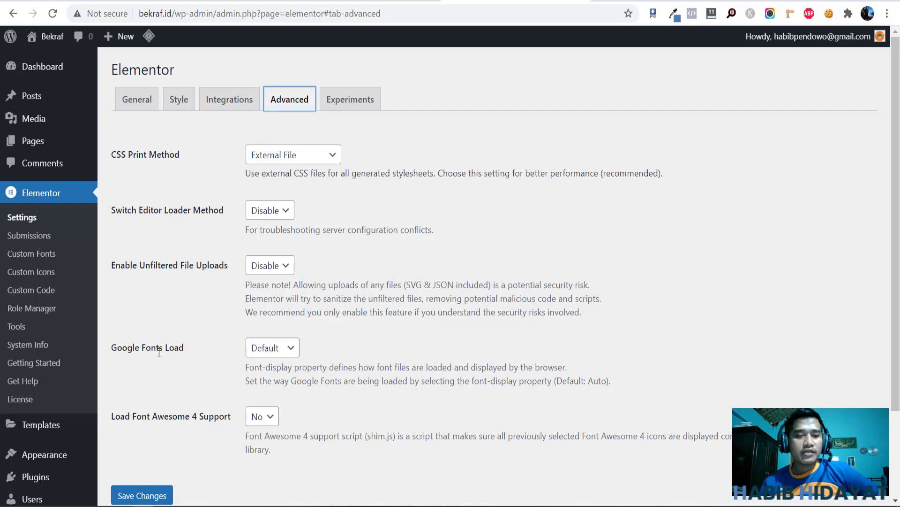
scroll(196, 312, "down", 2)
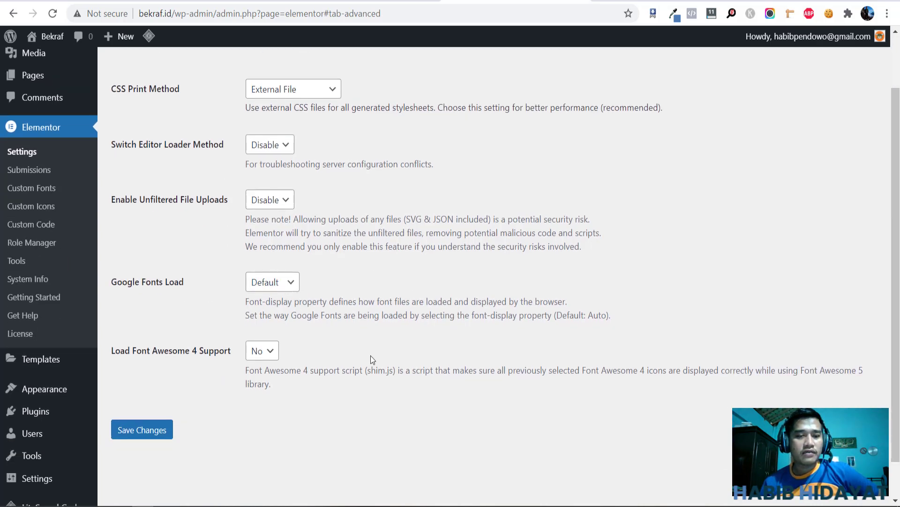
left_click(270, 287)
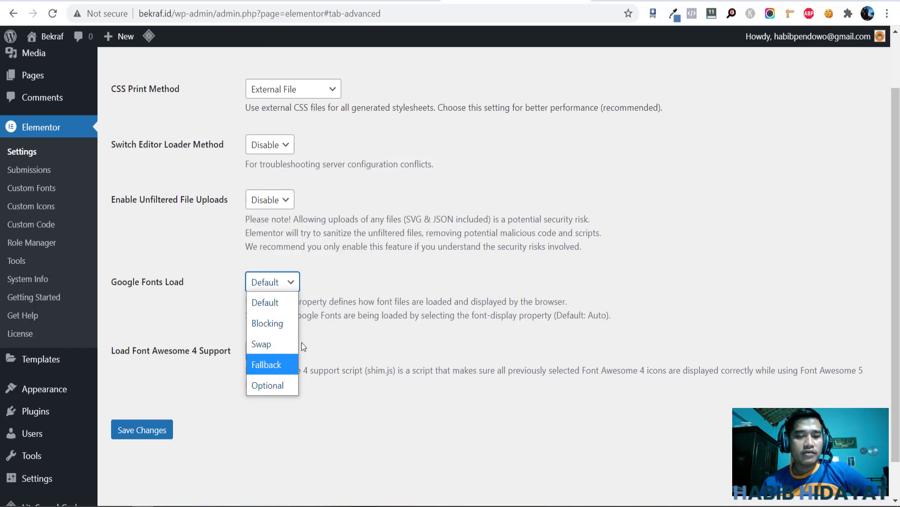
left_click(349, 178)
scroll(350, 160, "up", 2)
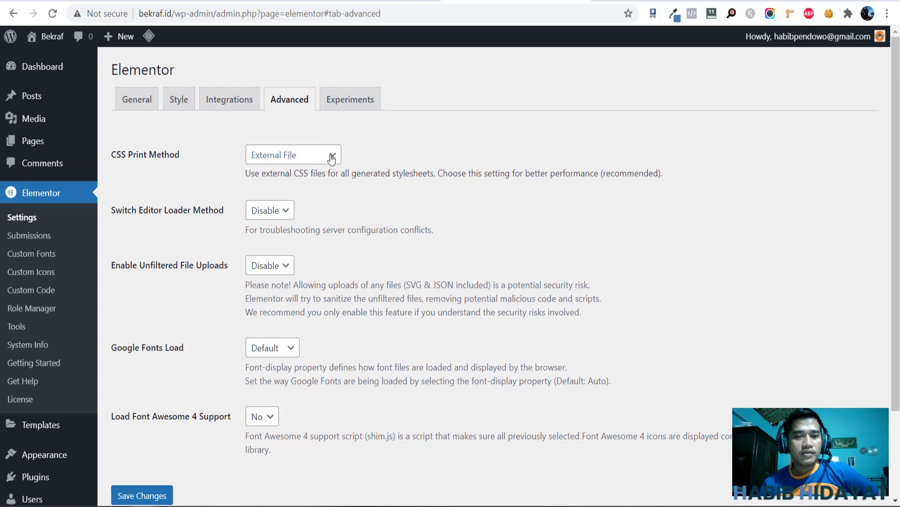
- Examine Elementor's experimental features and their status, from Optimized DOM Output to Form Submissions
left_click(350, 96)
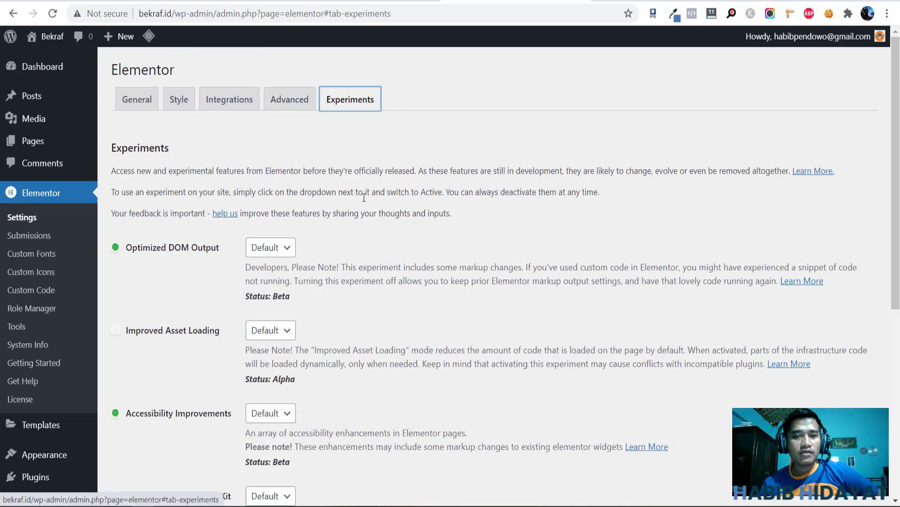
scroll(142, 192, "down", 2)
scroll(233, 172, "down", 3)
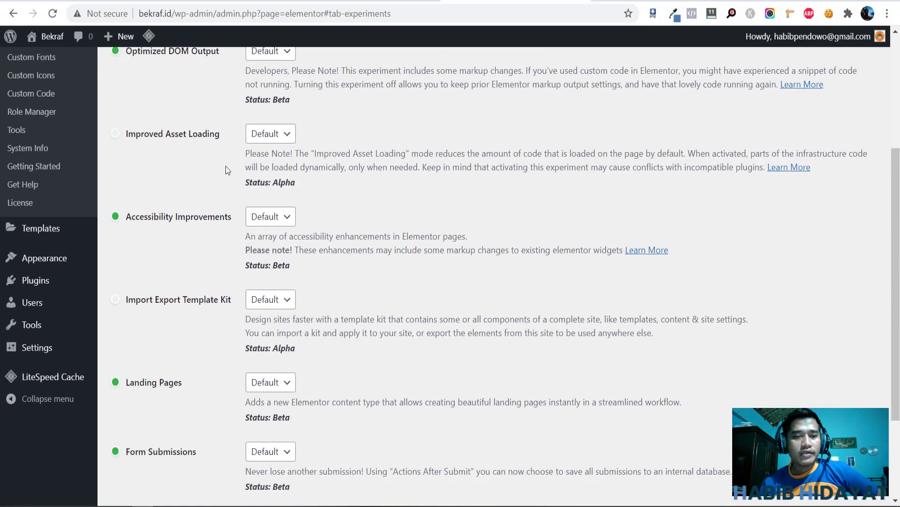
scroll(226, 166, "up", 5)
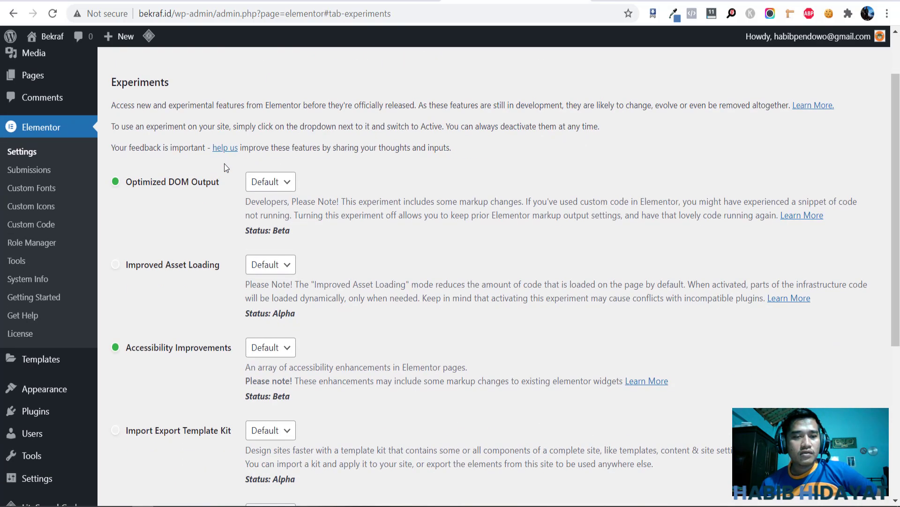
scroll(346, 186, "down", 3)
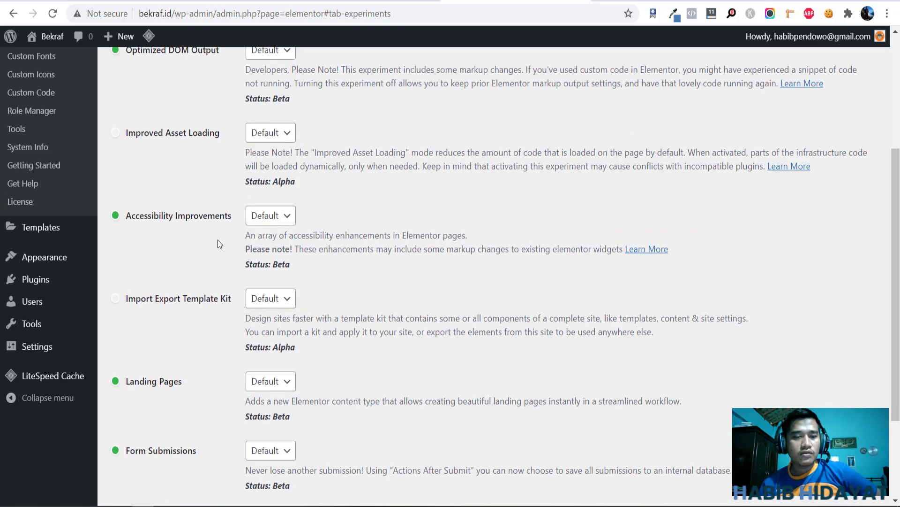
scroll(218, 240, "down", 1)
scroll(212, 218, "up", 3)
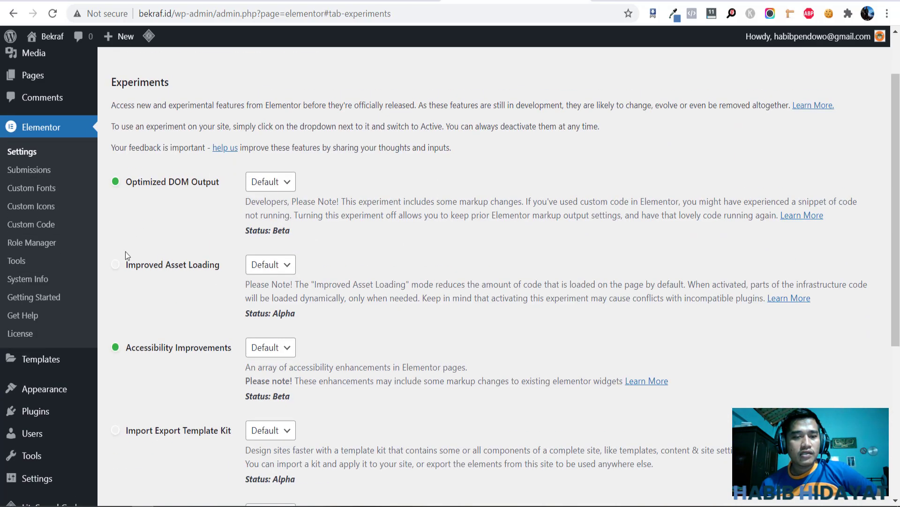
scroll(394, 231, "down", 2)
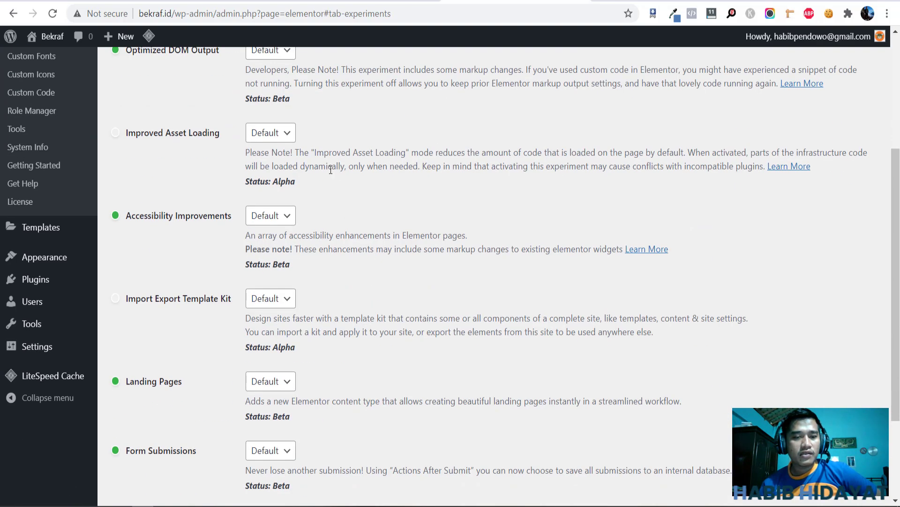
scroll(310, 168, "up", 1)
scroll(301, 264, "down", 4)
scroll(291, 239, "up", 4)
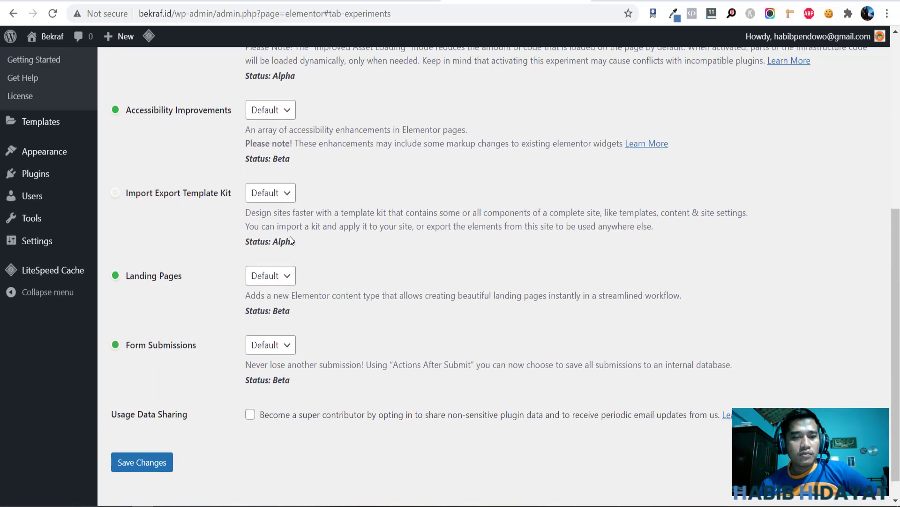
scroll(291, 236, "up", 3)
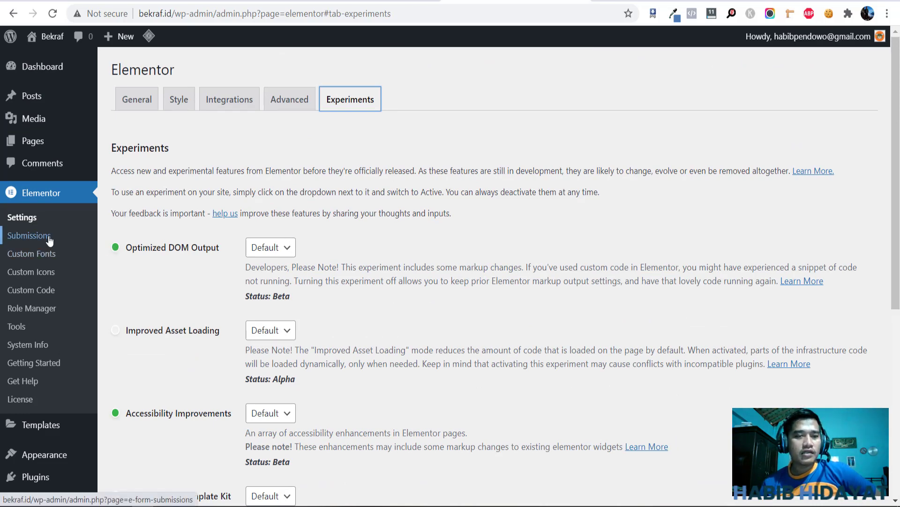
- Open Elementor's form Submissions page and look over its list and filters
scroll(49, 240, "down", 1)
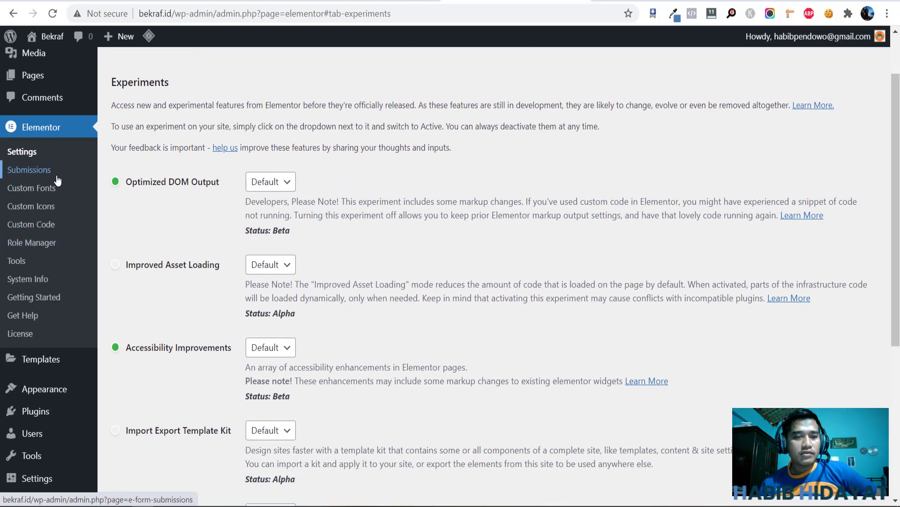
left_click(57, 177)
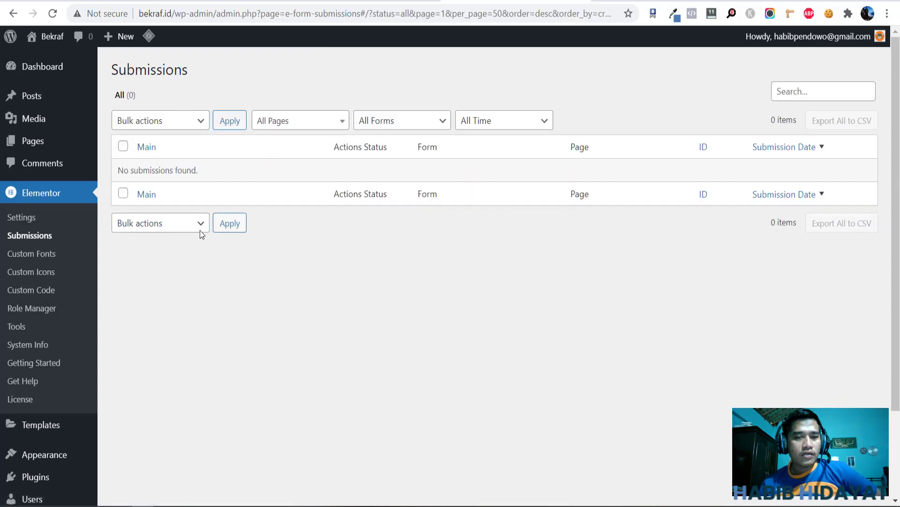
scroll(201, 203, "down", 2)
scroll(201, 201, "up", 1)
scroll(201, 198, "up", 1)
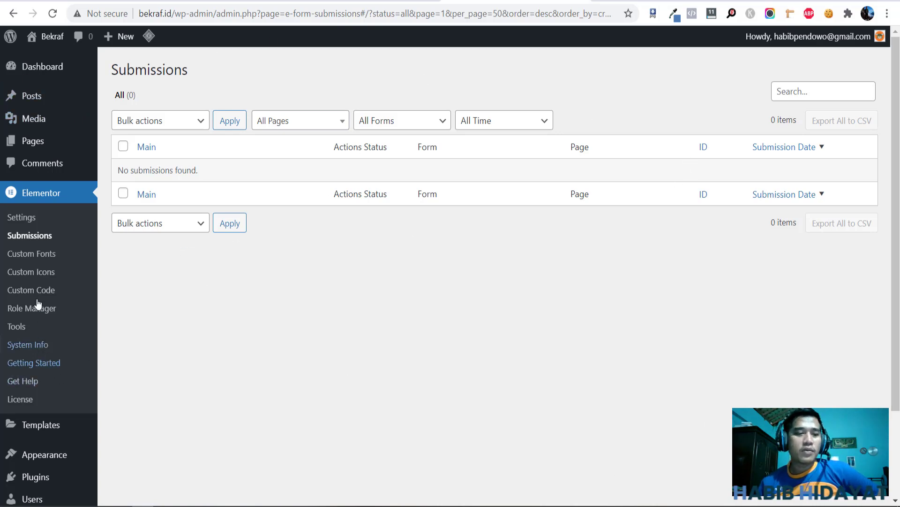
- View Elementor's Custom Fonts page, and expand the Editor, Author, Contributor and Subscriber access options in the Role Manager
left_click(33, 256)
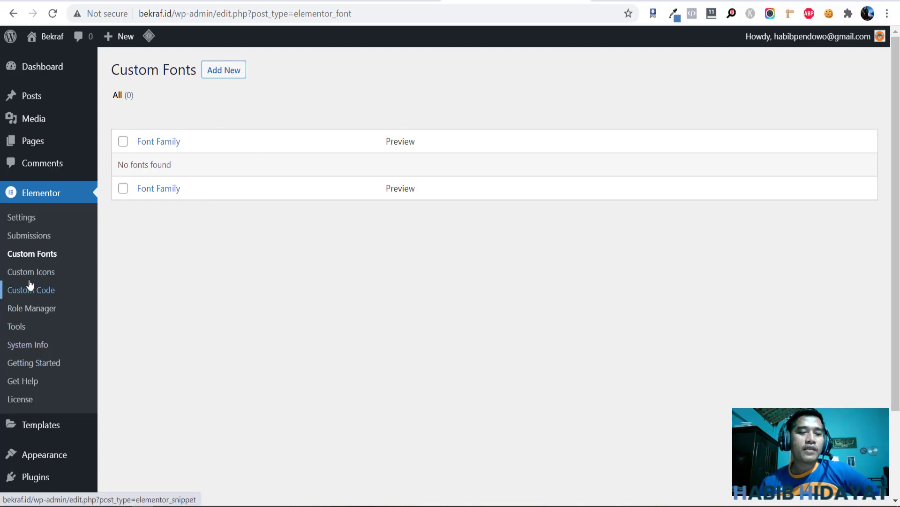
left_click(13, 310)
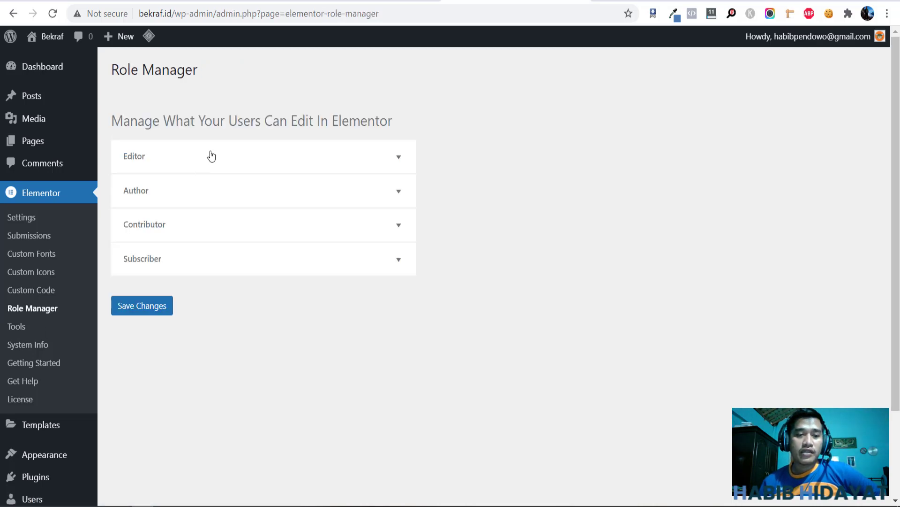
left_click(210, 155)
left_click(199, 252)
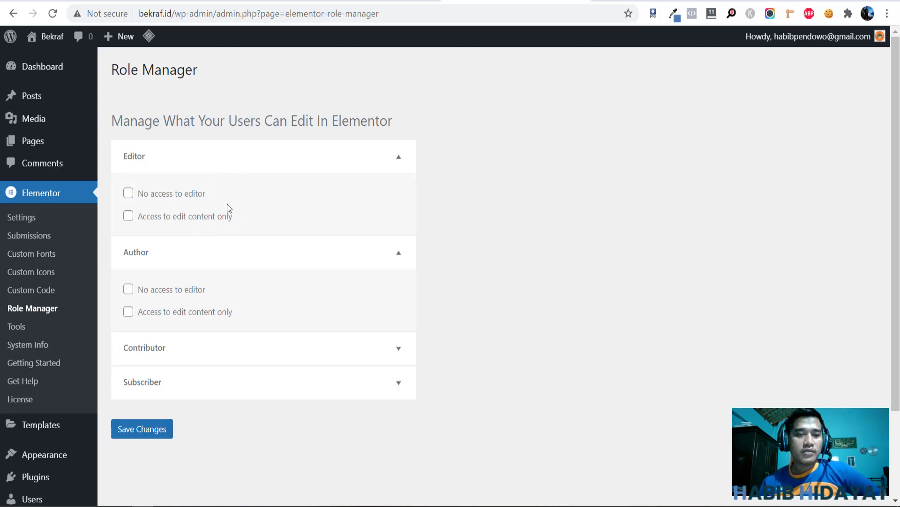
scroll(225, 169, "down", 2)
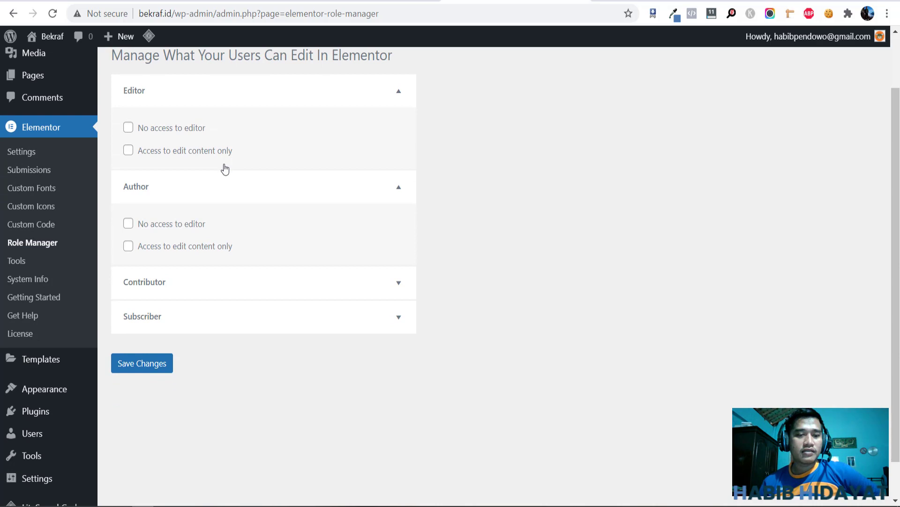
left_click(212, 278)
scroll(211, 258, "down", 1)
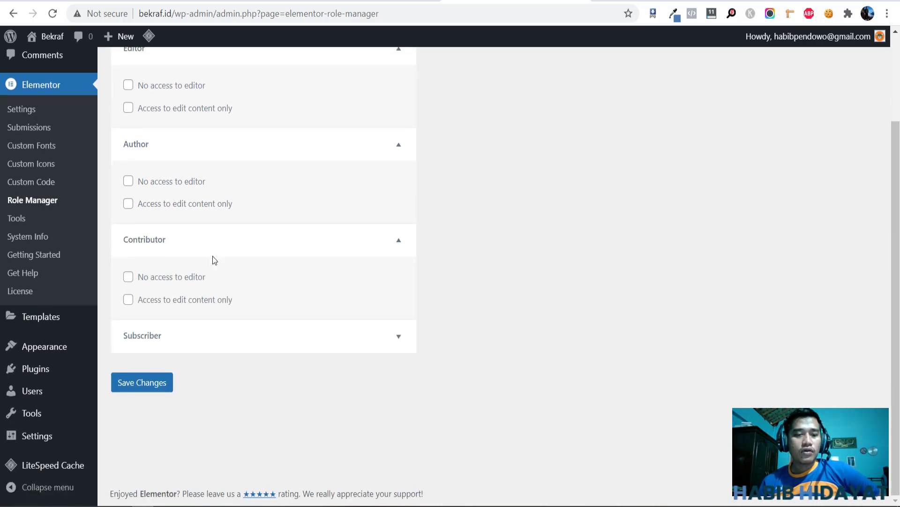
left_click(229, 328)
scroll(229, 329, "down", 1)
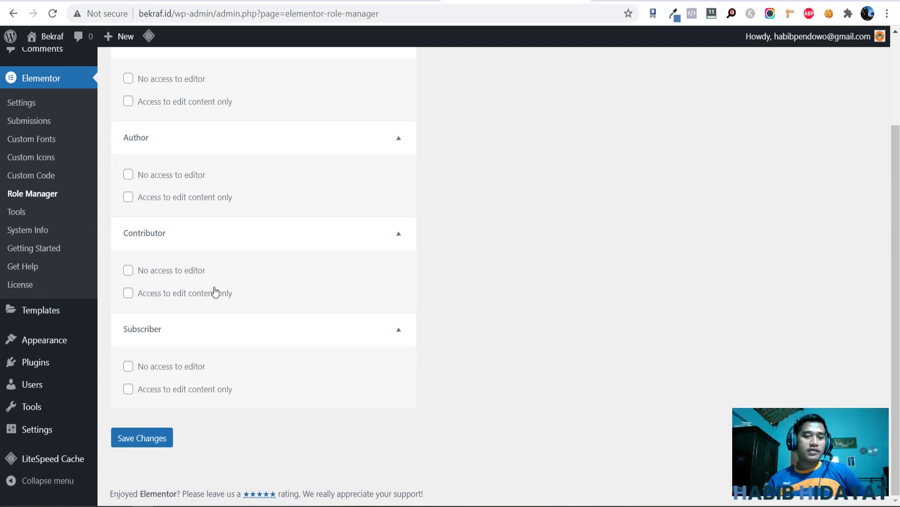
- Review Elementor's General, Replace URL and Version Control tools without changing any option
left_click(16, 211)
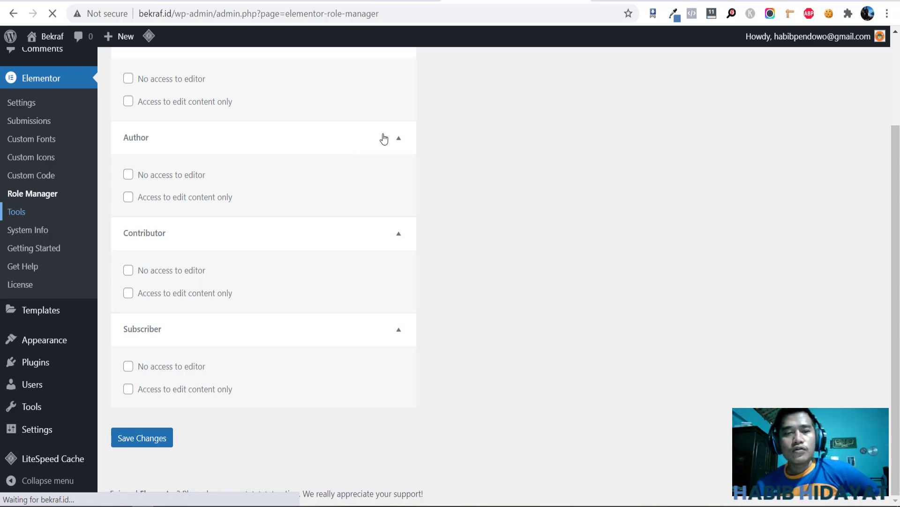
scroll(294, 114, "up", 3)
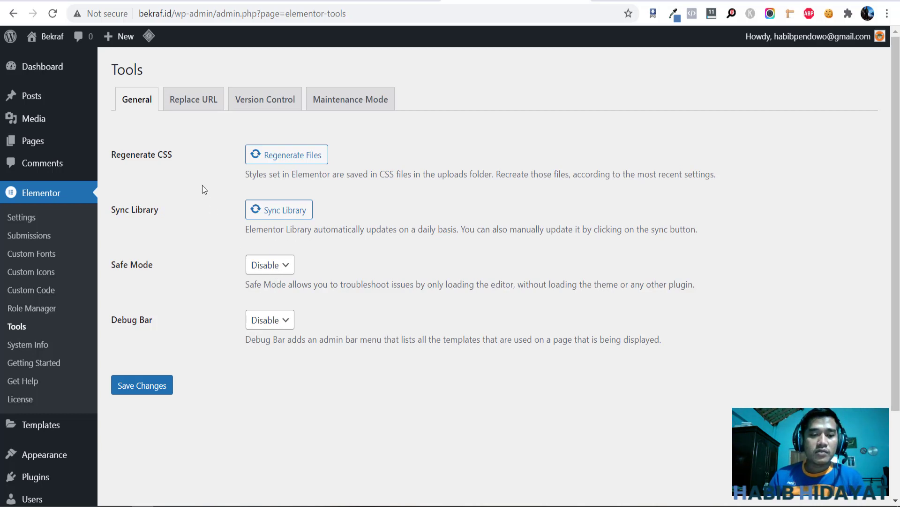
left_click(200, 107)
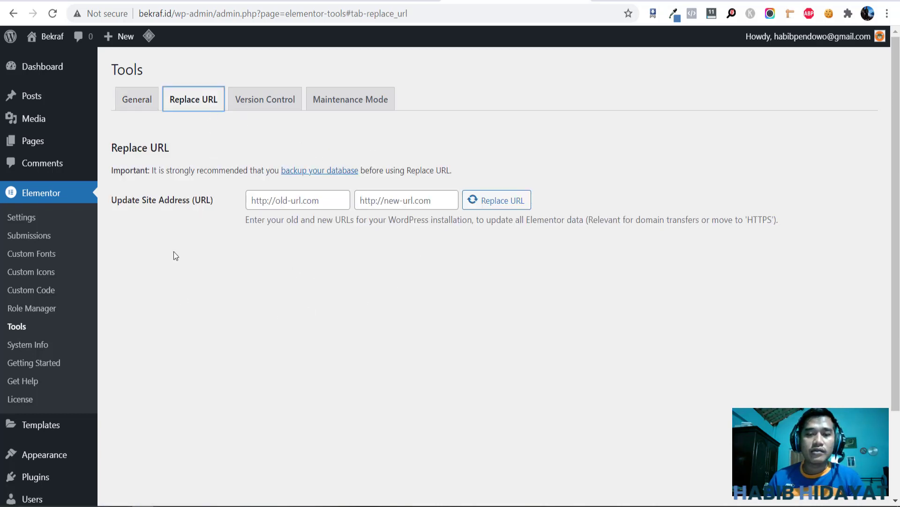
left_click(256, 93)
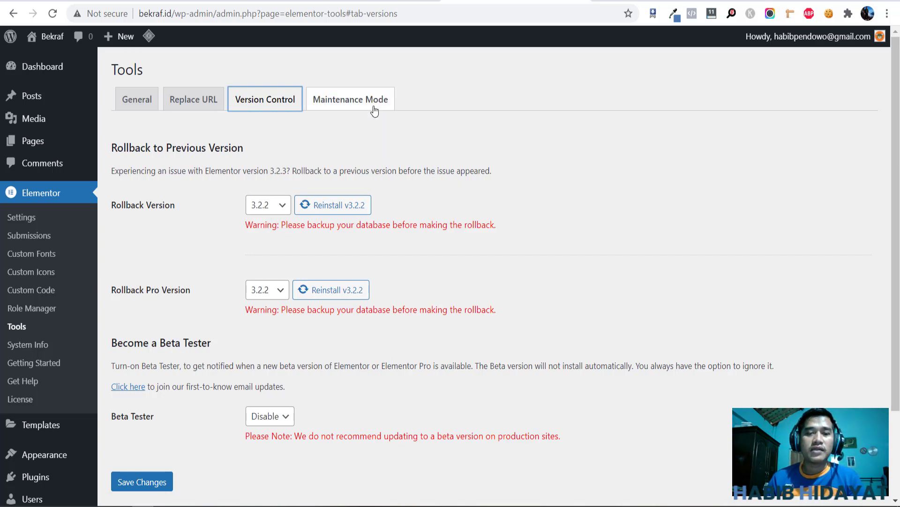
- Examine the Maintenance Mode tool's template and mode choices, leaving the mode Disabled
left_click(351, 99)
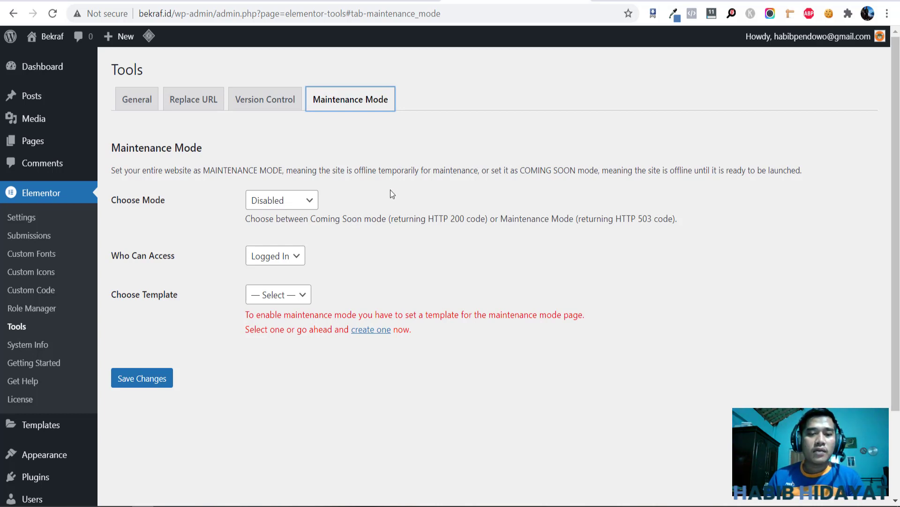
left_click(276, 295)
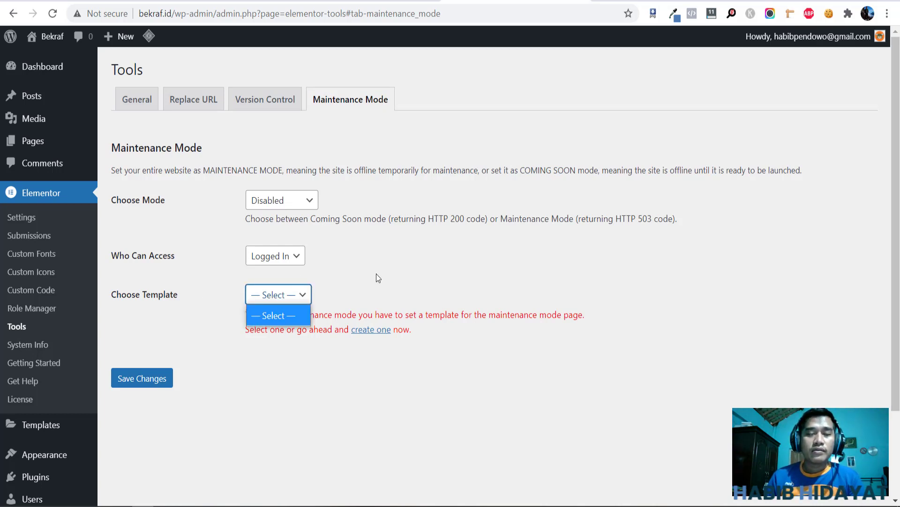
left_click(351, 268)
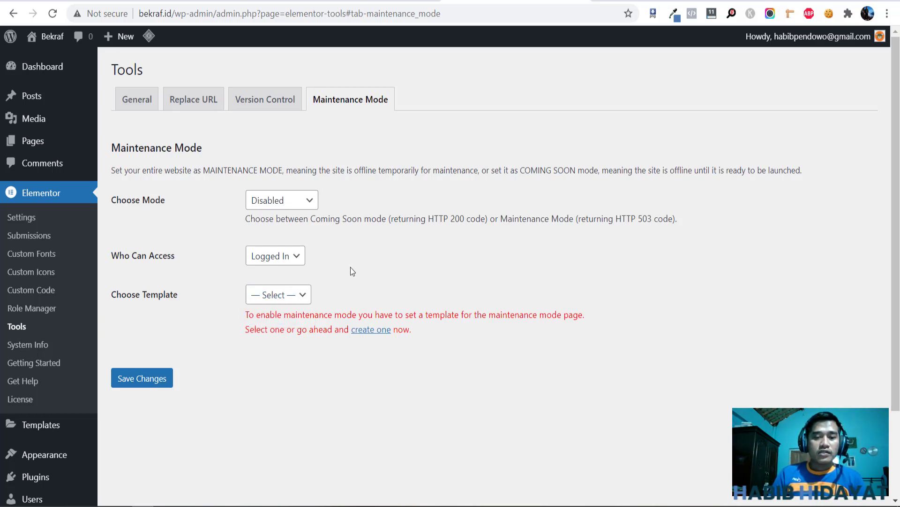
left_click(295, 201)
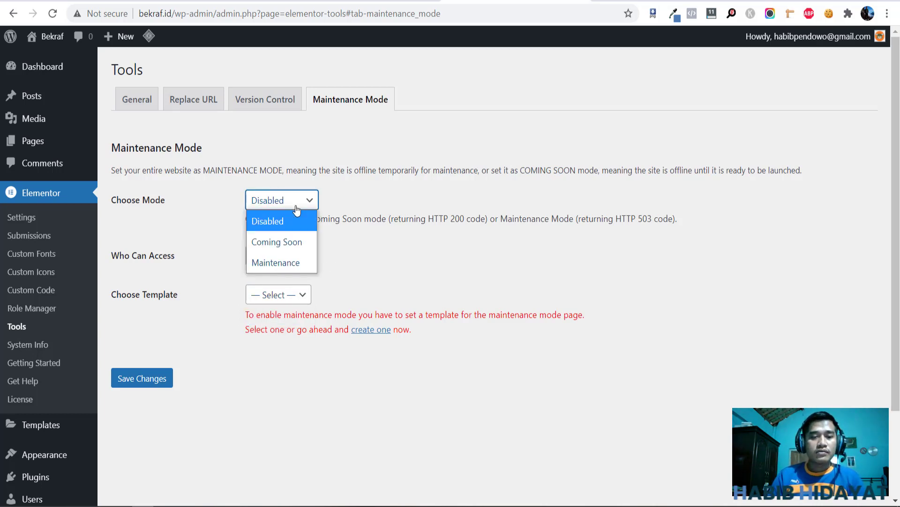
left_click(400, 210)
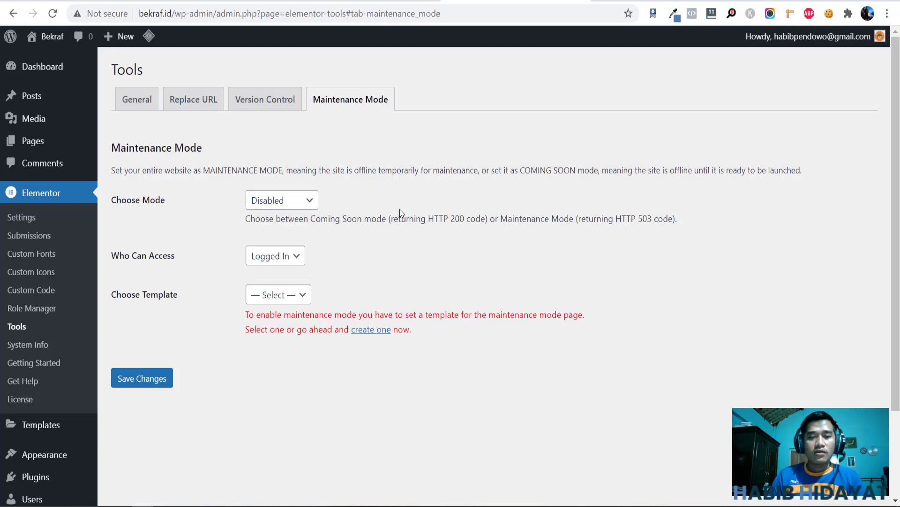
left_click(296, 202)
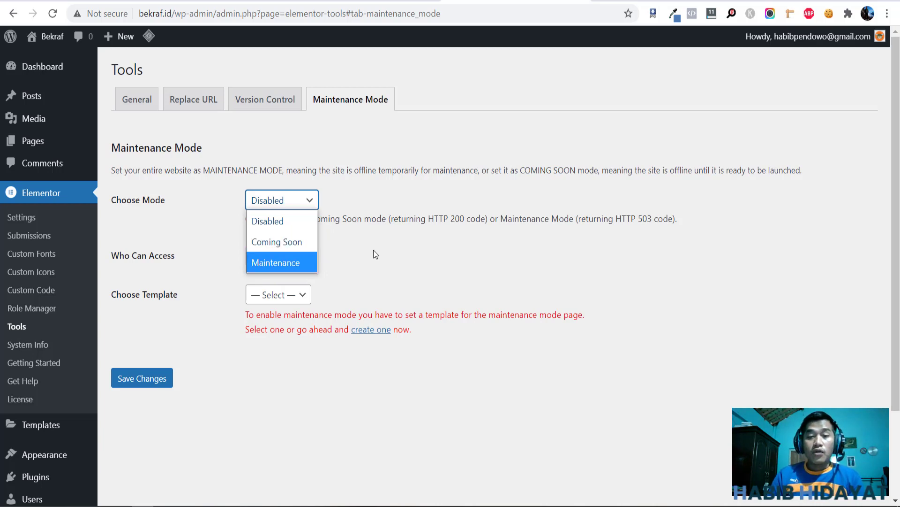
left_click(431, 241)
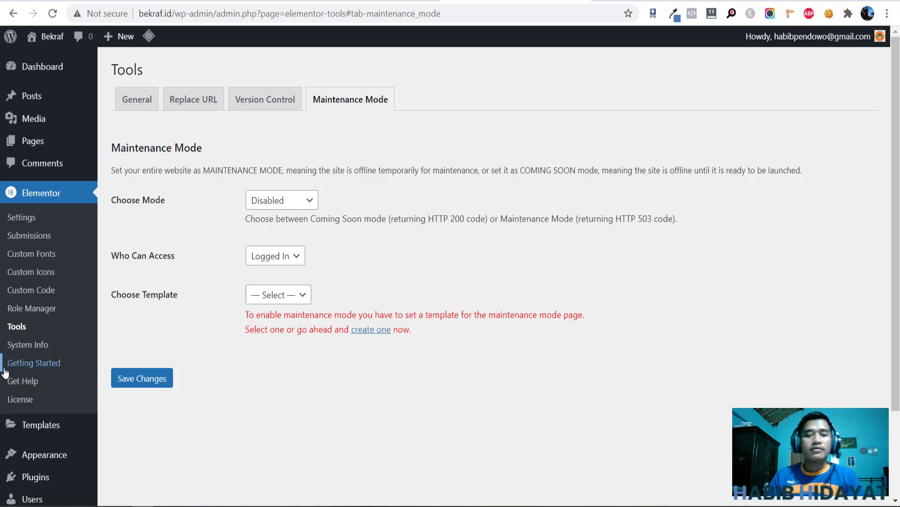
- Examine Elementor's System Info report, from the server environment down to the active plugins and log
left_click(32, 351)
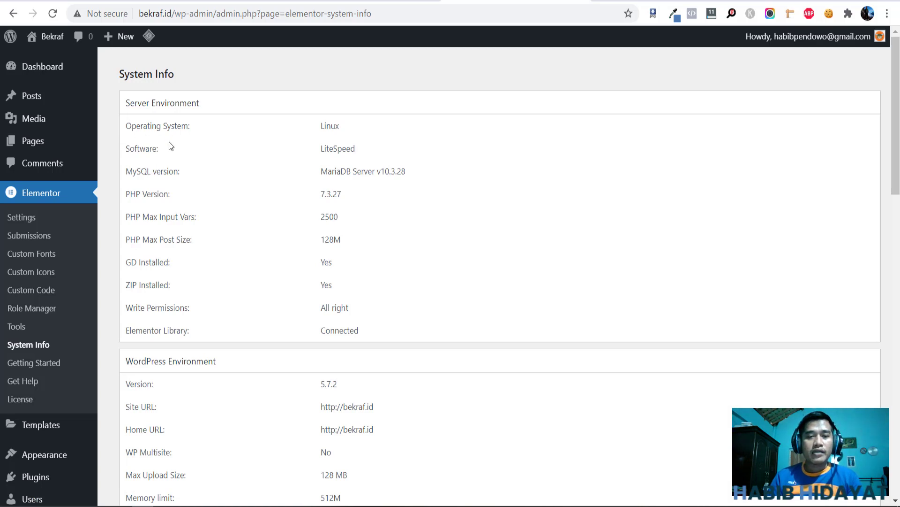
scroll(169, 146, "down", 3)
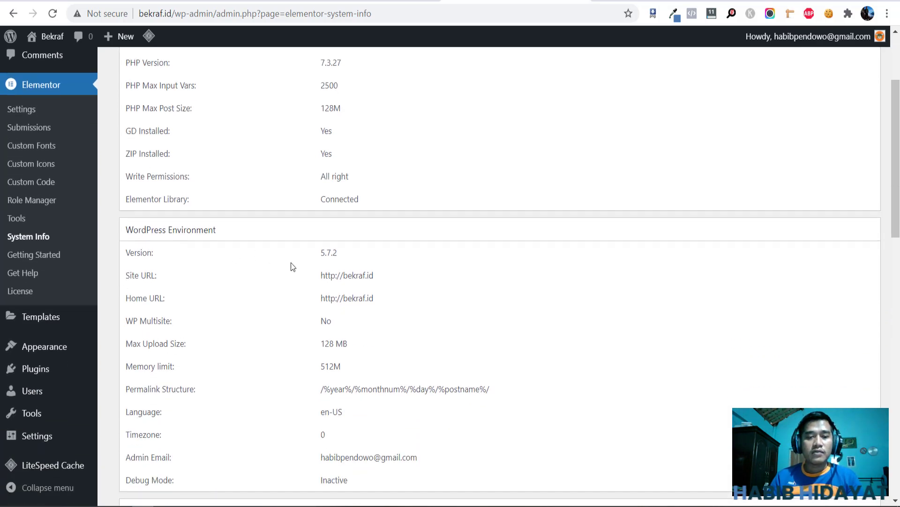
scroll(292, 266, "down", 10)
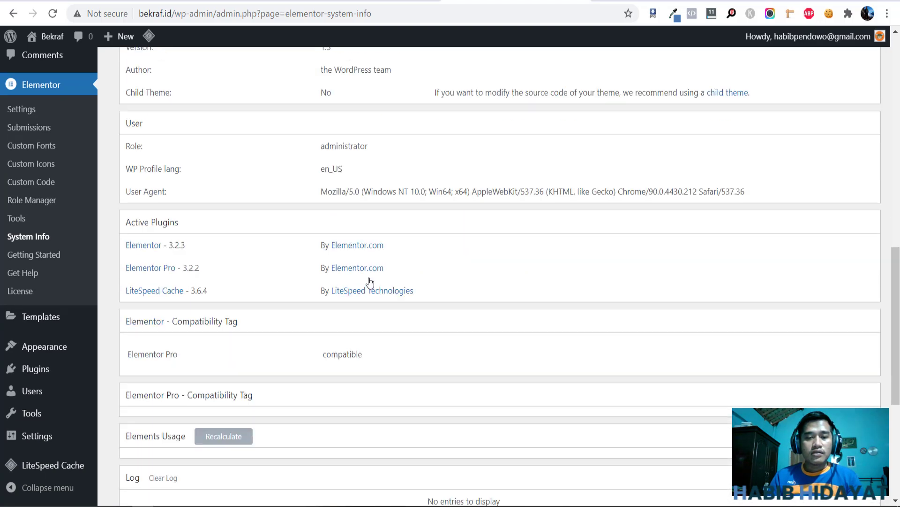
scroll(260, 233, "up", 12)
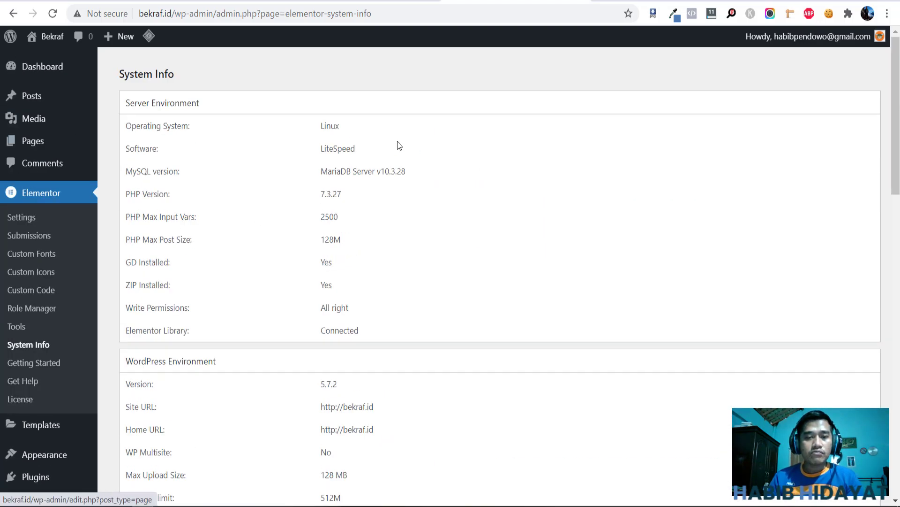
- Open Elementor's Get Help support page, look through it, and return to the System Info report
left_click(45, 390)
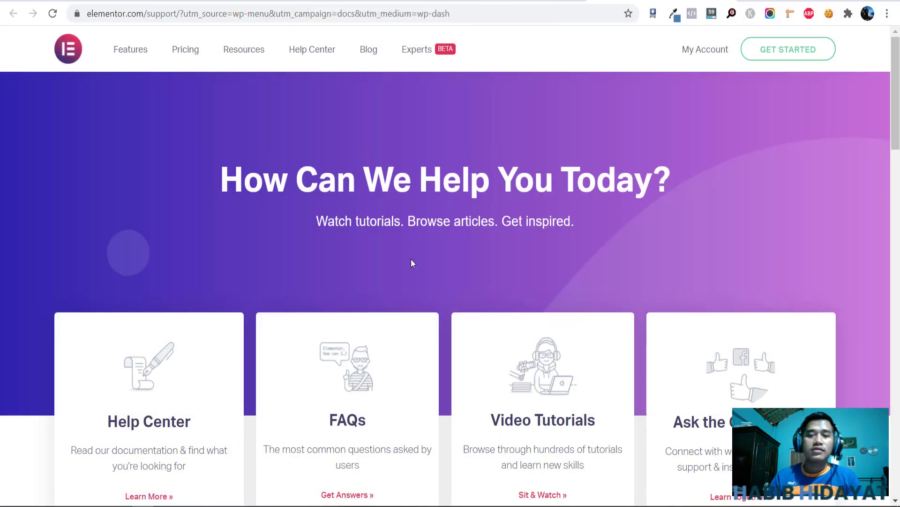
scroll(410, 261, "down", 5)
left_click(549, 1)
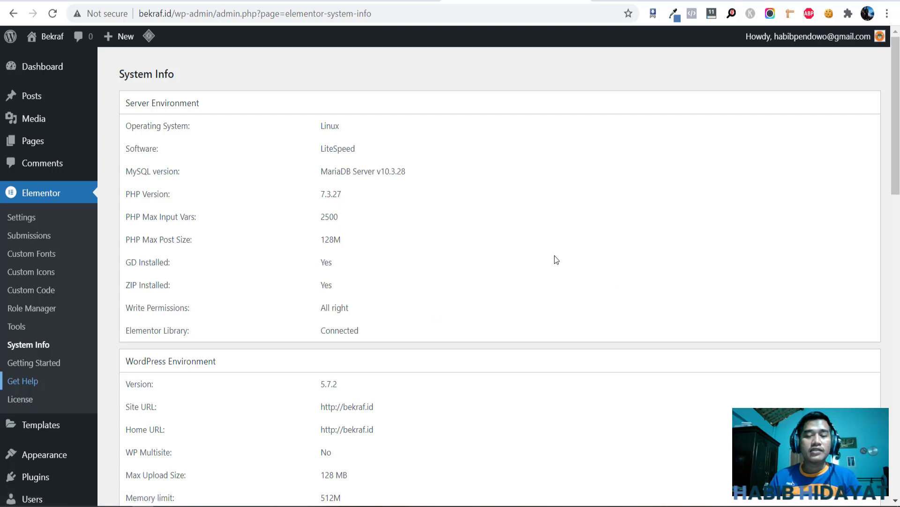
scroll(547, 229, "down", 4)
scroll(38, 263, "up", 4)
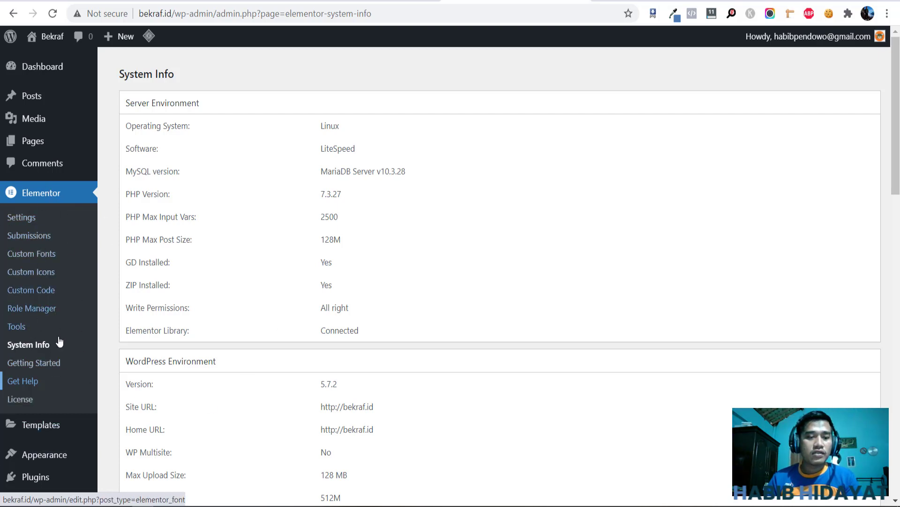
scroll(211, 301, "down", 3)
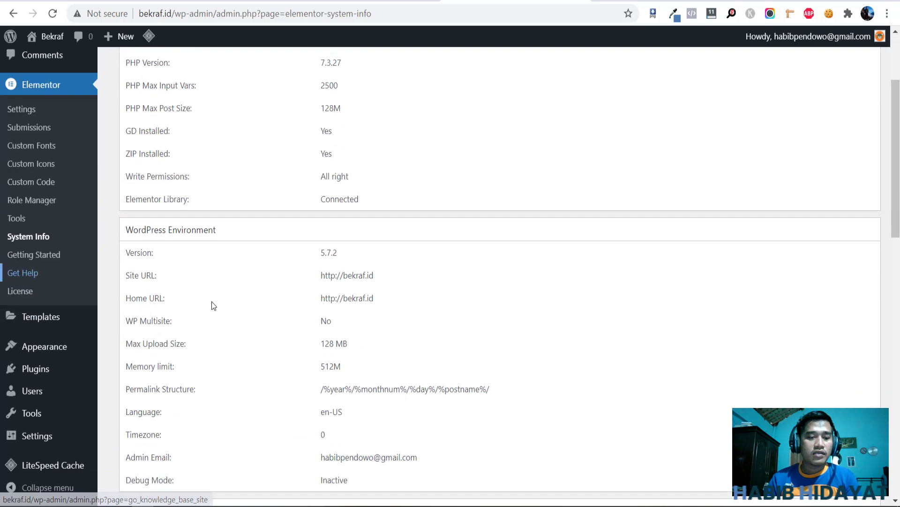
- Look over the Saved Templates list with its Page type, the Popups page and the Theme Builder page
left_click(27, 324)
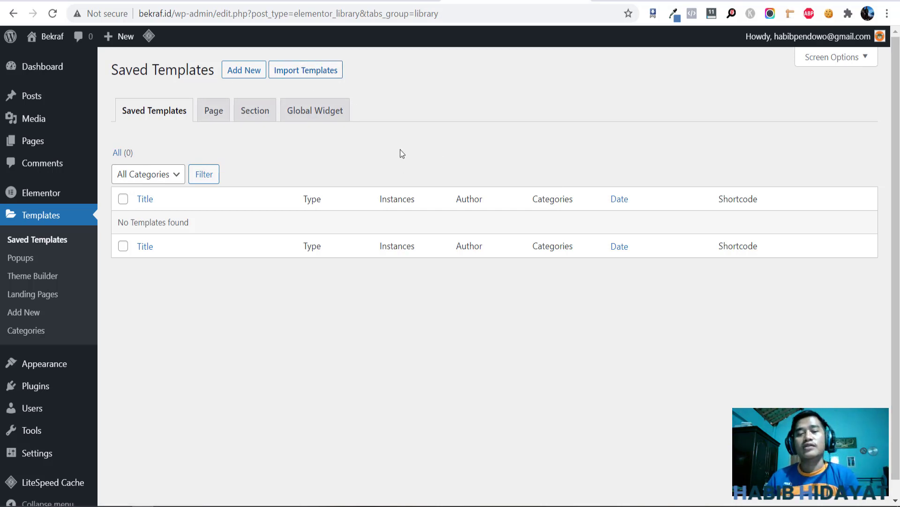
left_click(214, 111)
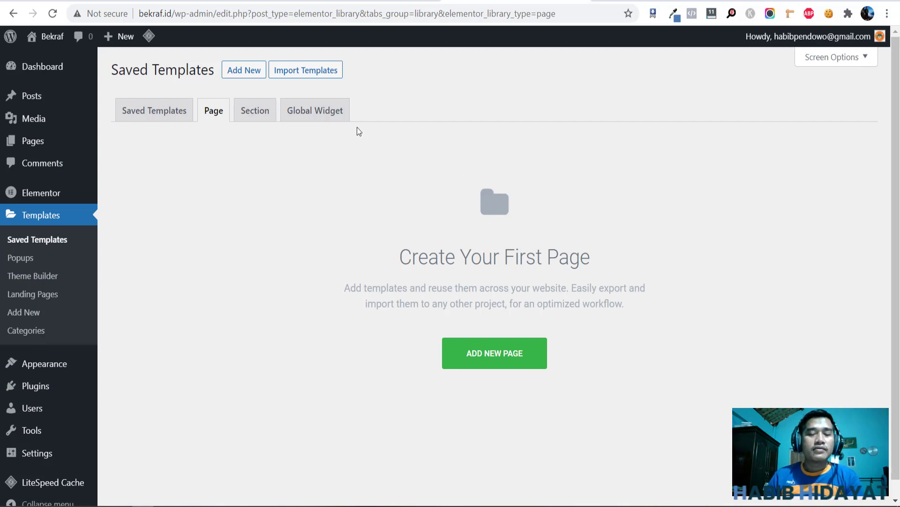
left_click(11, 265)
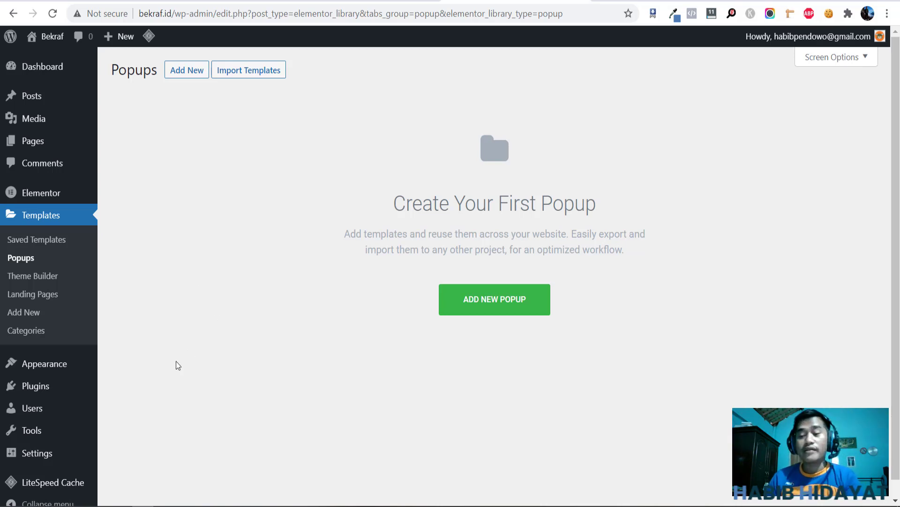
mouse_move(55, 360)
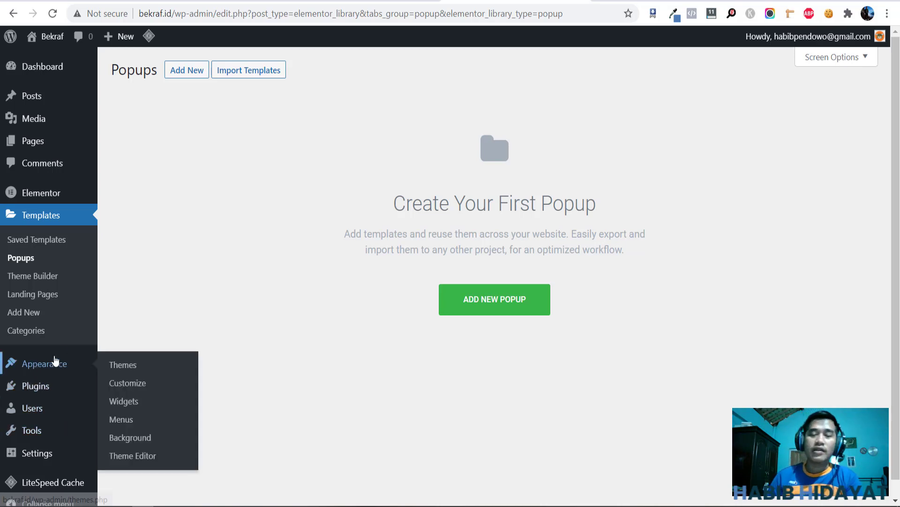
left_click(49, 278)
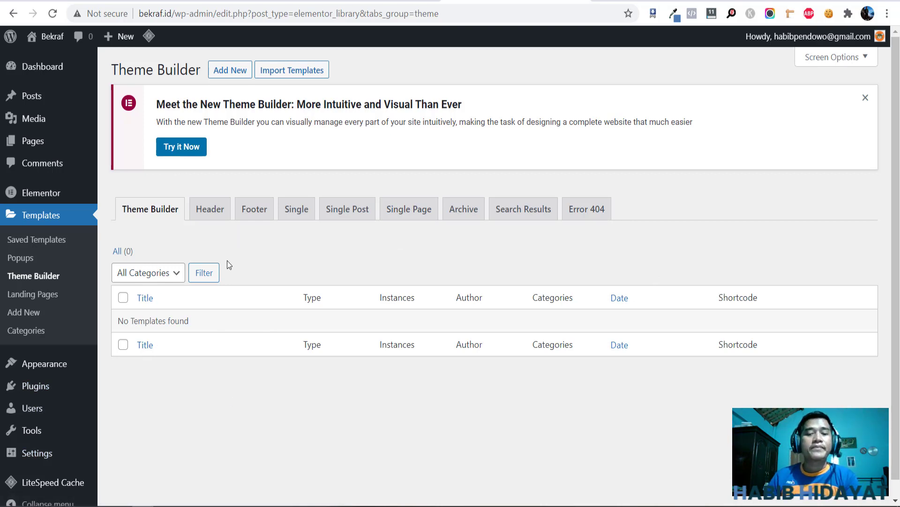
- Check the template types offered for a new template, close the dialog without creating one, and open the template Categories page
left_click(71, 300)
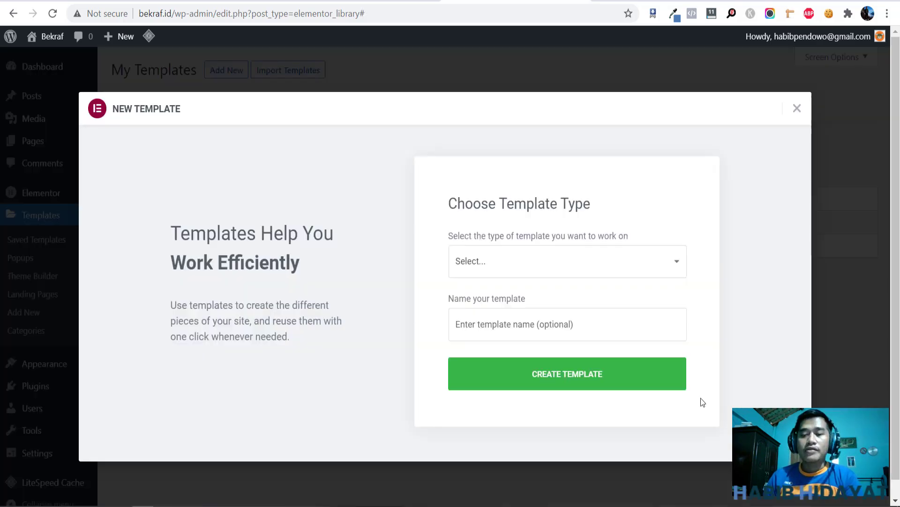
left_click(582, 275)
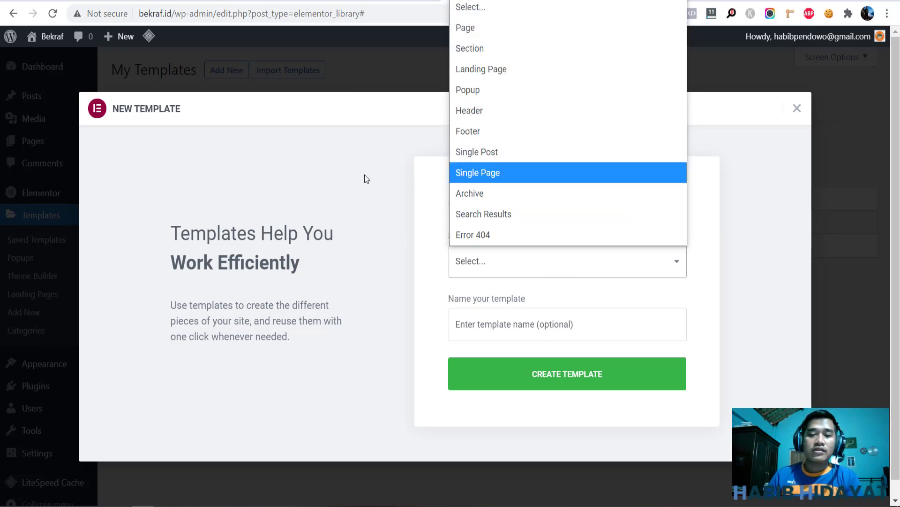
left_click(367, 232)
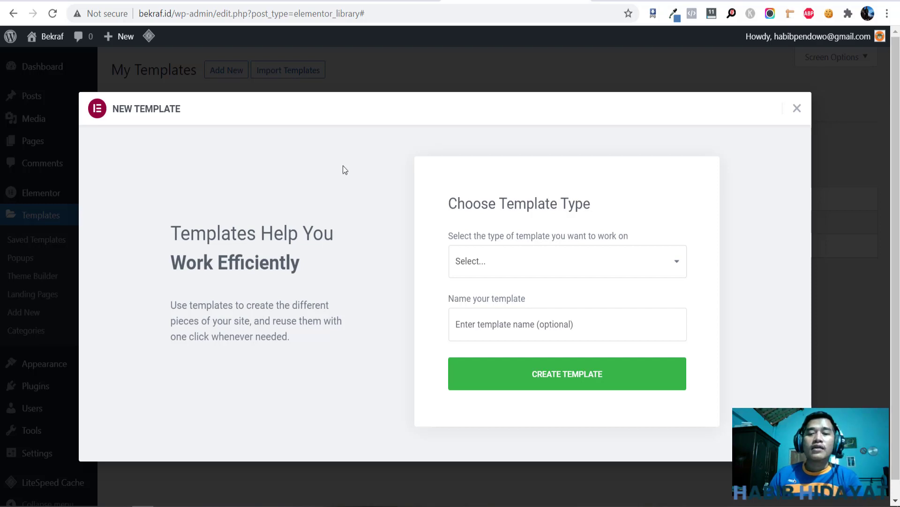
left_click(798, 109)
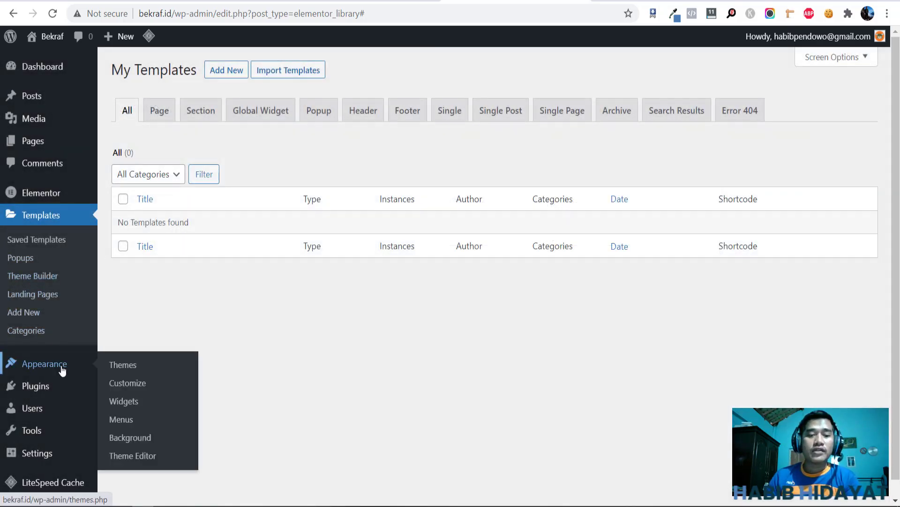
left_click(28, 338)
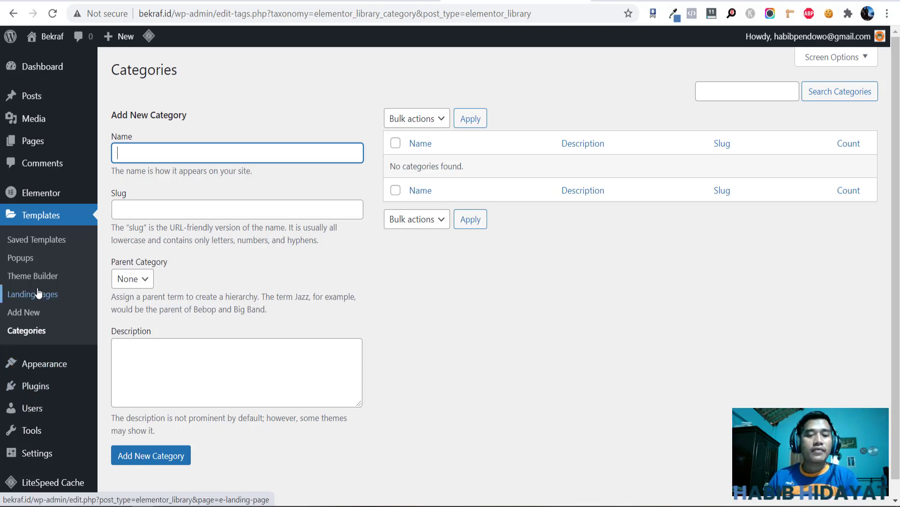
- Create a Single Post template named "Single Post" from the Theme Builder page
left_click(50, 280)
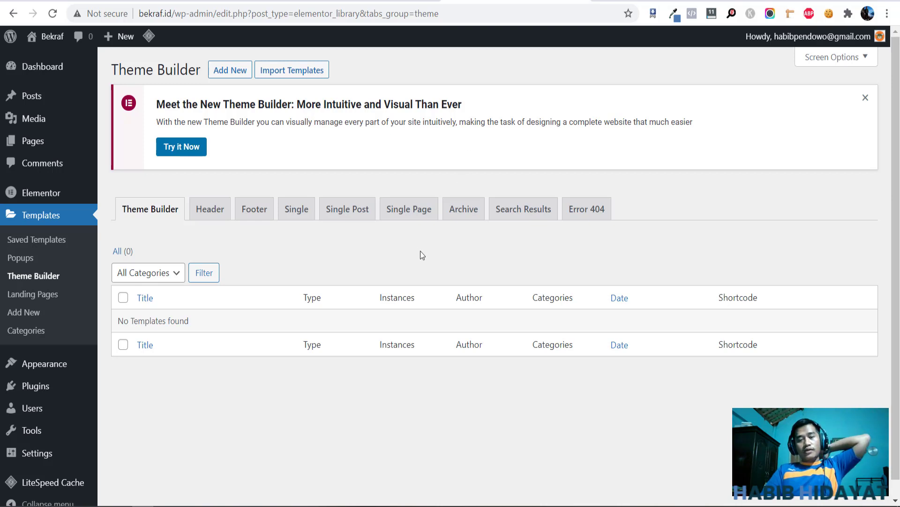
left_click(307, 214)
left_click(503, 317)
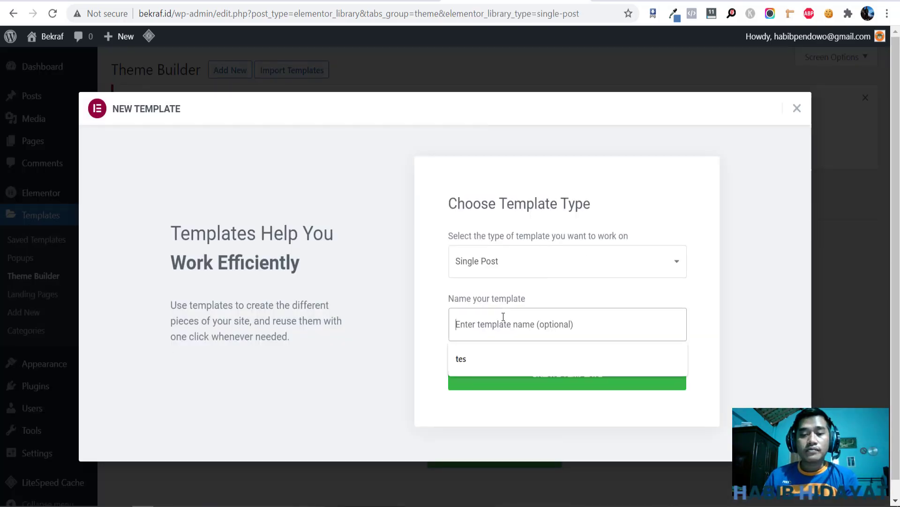
type("S")
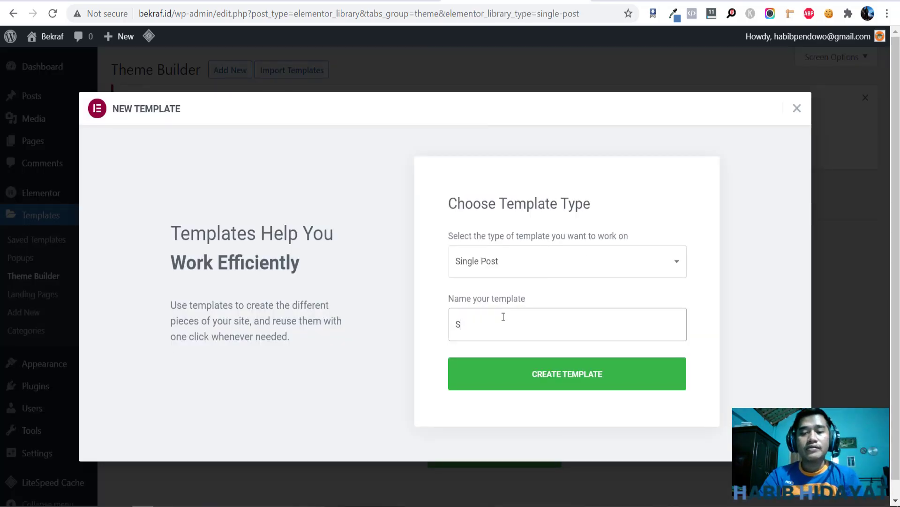
type("ing")
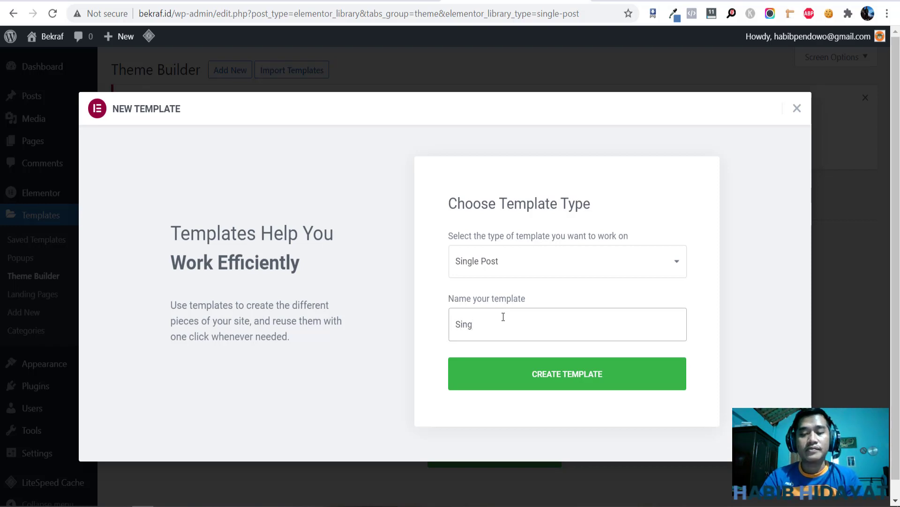
key("BackSpace")
type("gle ")
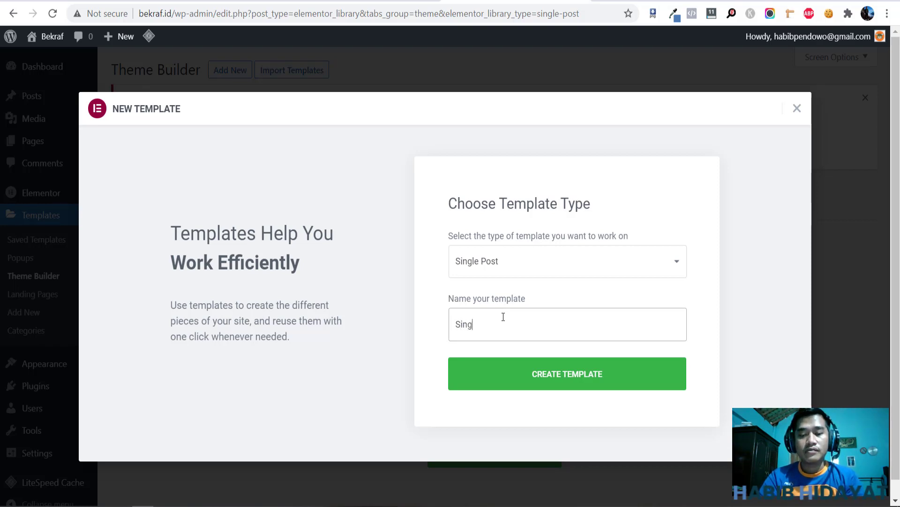
type("Post")
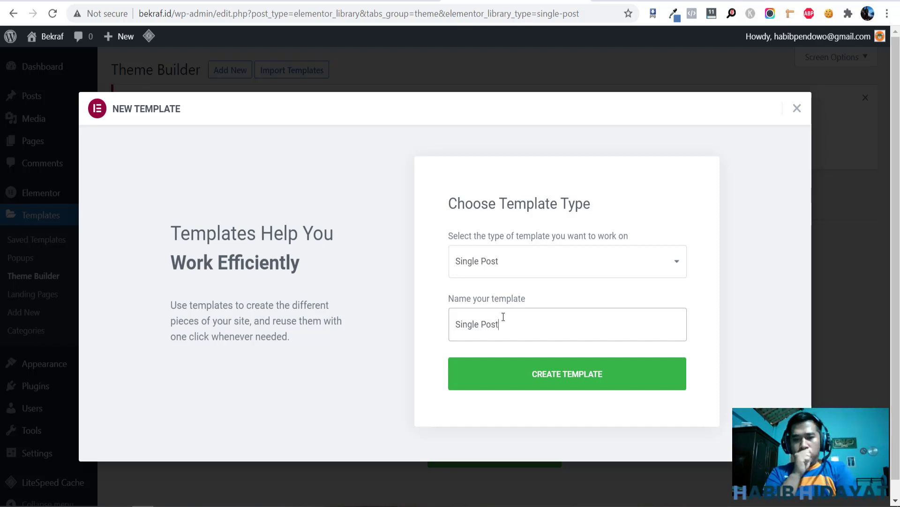
left_click(504, 381)
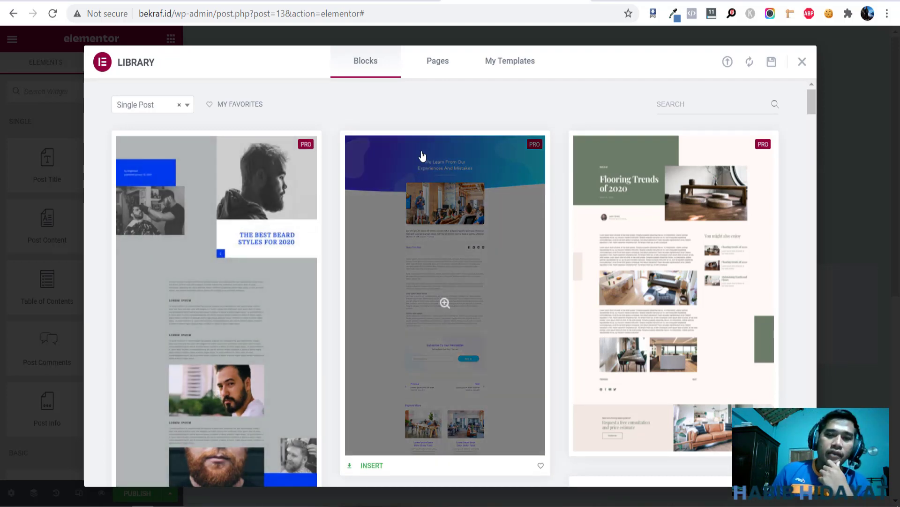
- Look through the ready-made Single Post block designs in the template library, without inserting any
scroll(423, 169, "down", 7)
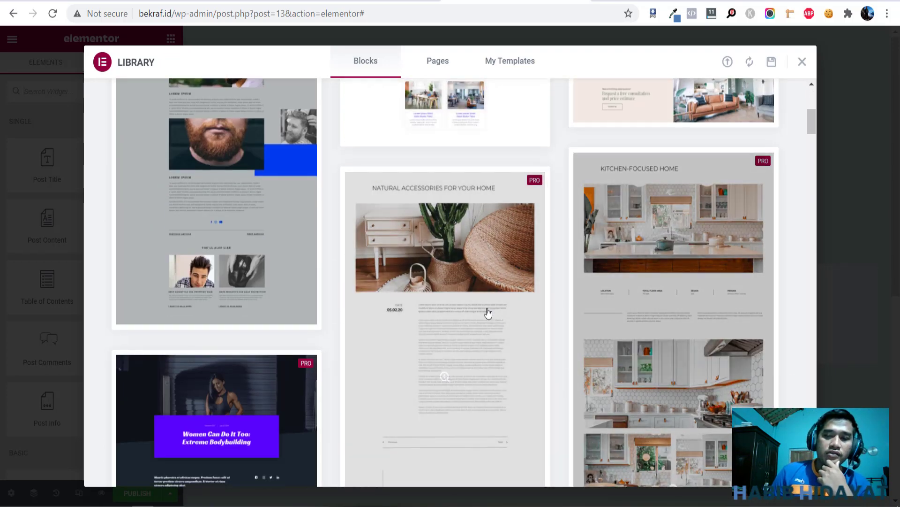
scroll(580, 277, "down", 3)
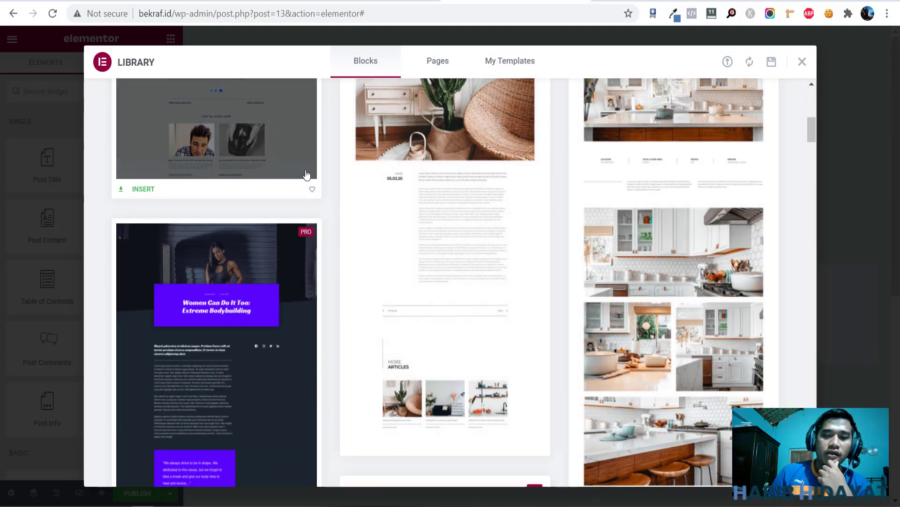
scroll(683, 180, "down", 4)
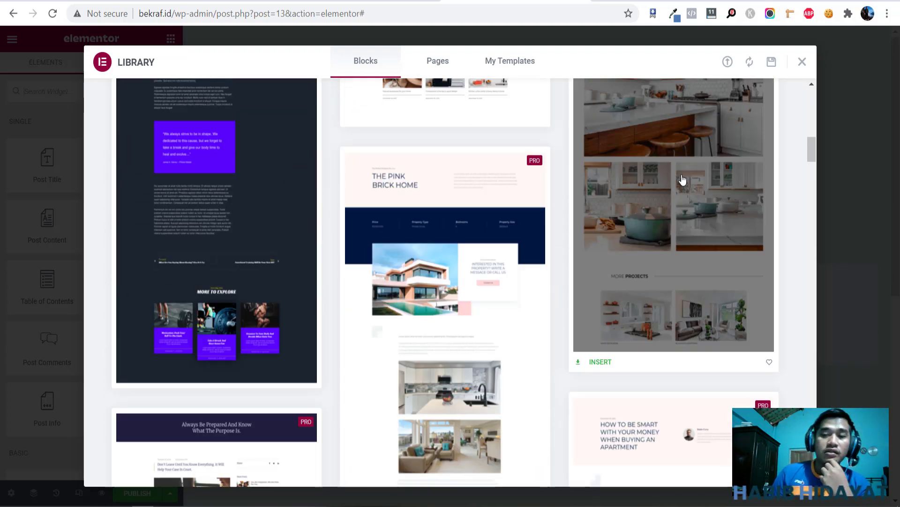
scroll(313, 205, "down", 3)
scroll(313, 205, "down", 7)
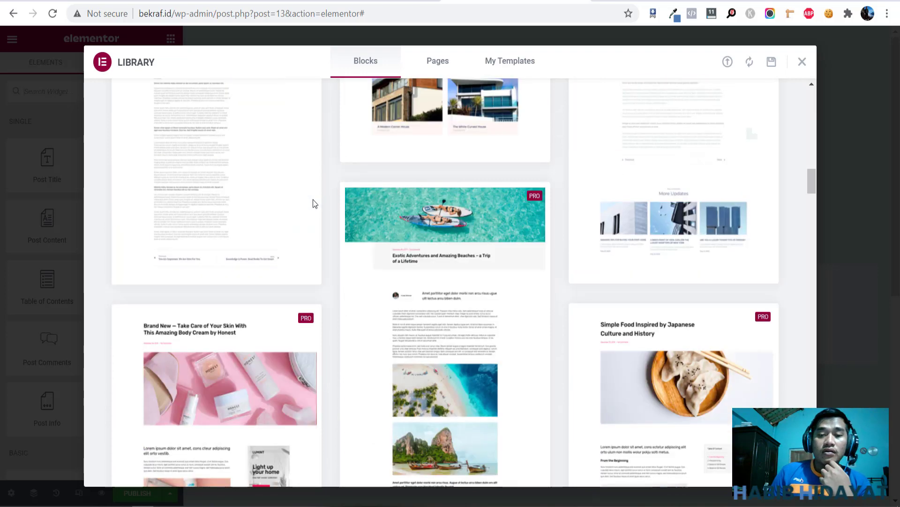
scroll(426, 254, "down", 8)
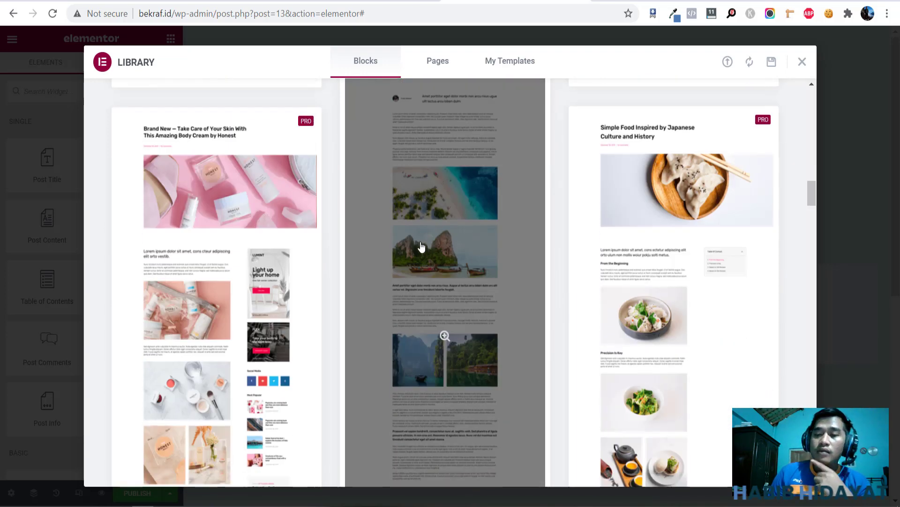
scroll(412, 237, "down", 3)
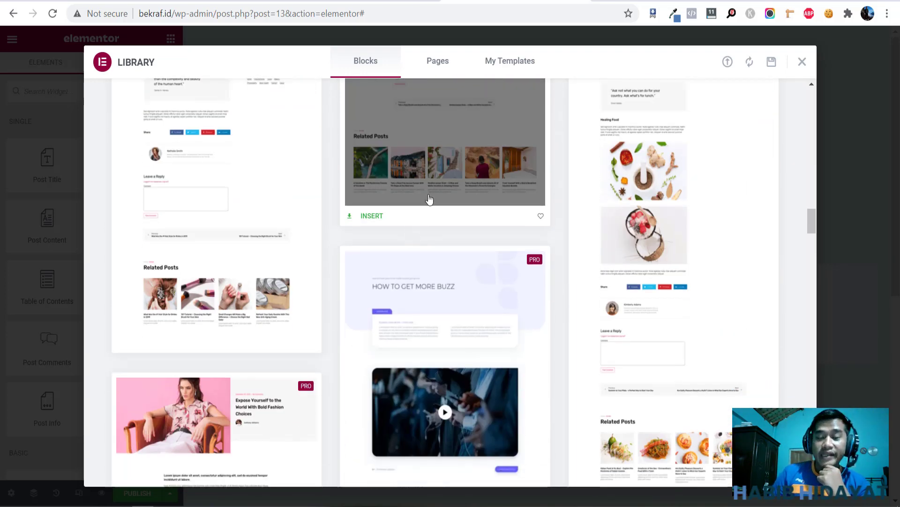
scroll(428, 198, "down", 11)
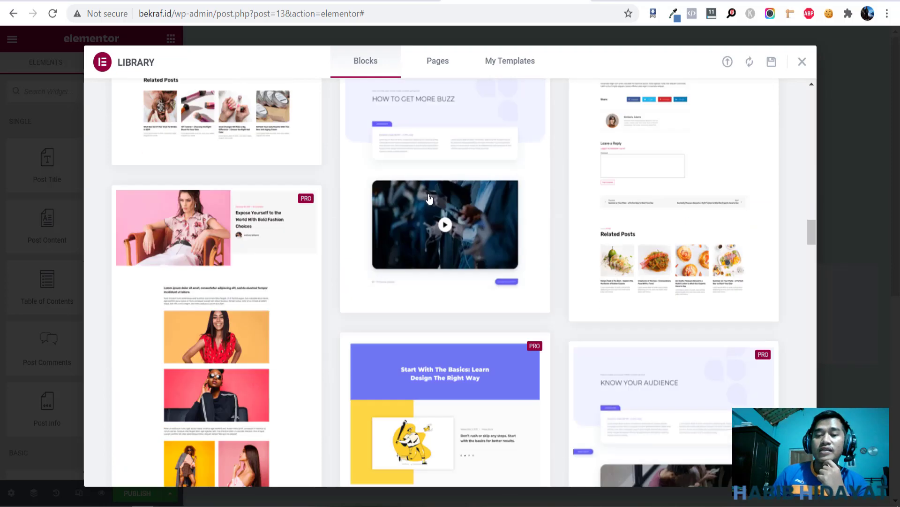
scroll(403, 248, "up", 4)
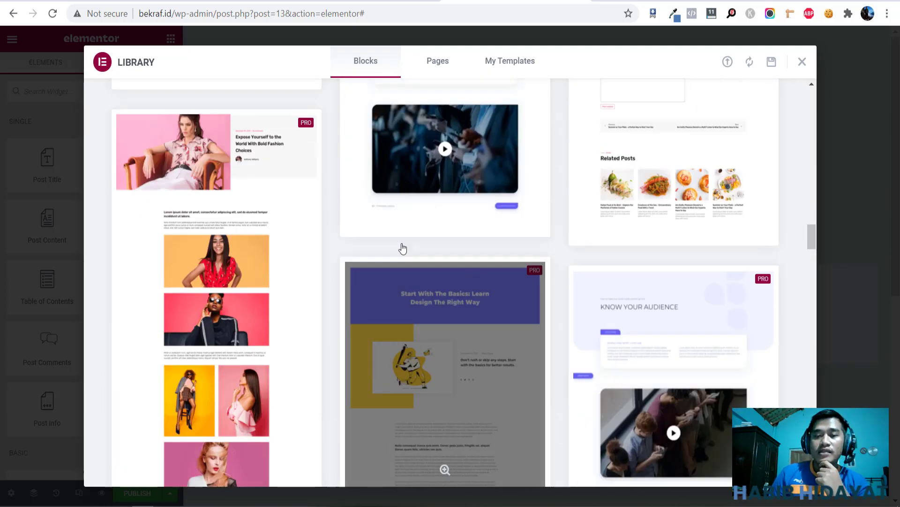
scroll(403, 248, "down", 6)
scroll(402, 249, "down", 6)
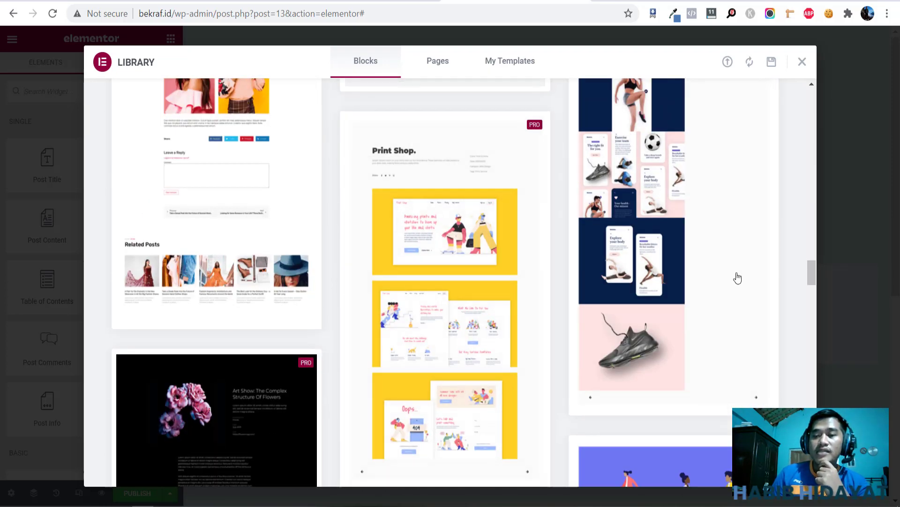
scroll(553, 281, "up", 2)
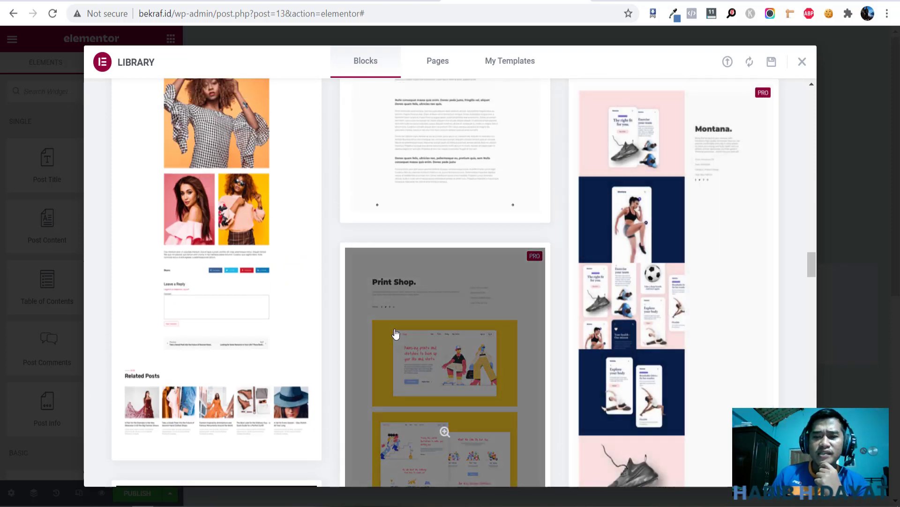
scroll(197, 358, "down", 5)
scroll(189, 327, "down", 5)
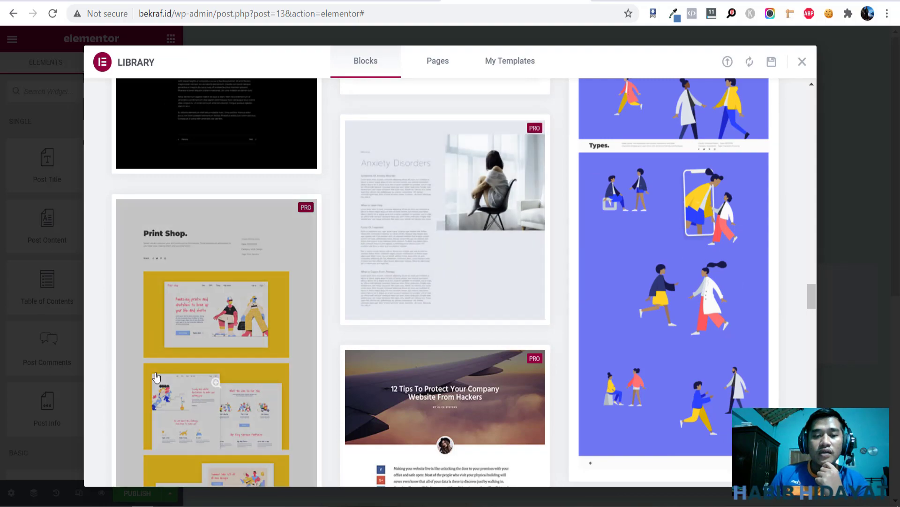
scroll(485, 294, "up", 5)
scroll(485, 291, "down", 13)
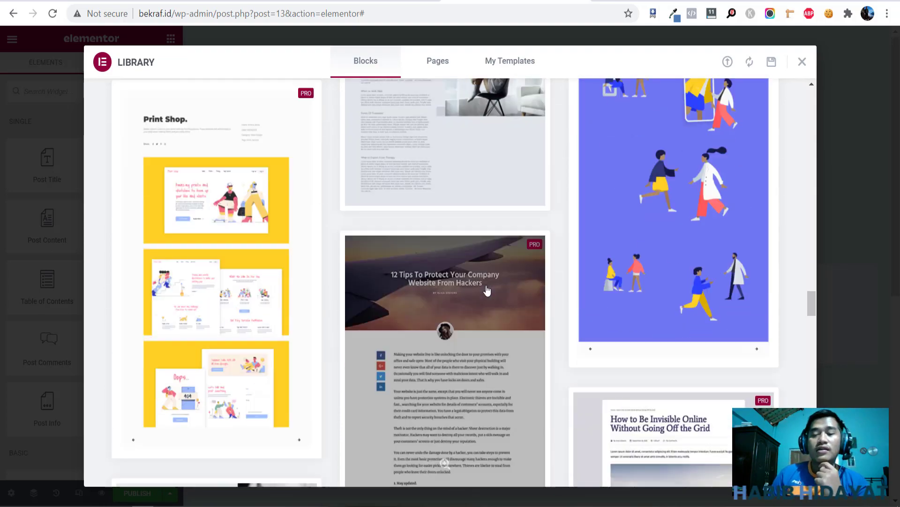
scroll(485, 276, "up", 5)
scroll(485, 275, "down", 15)
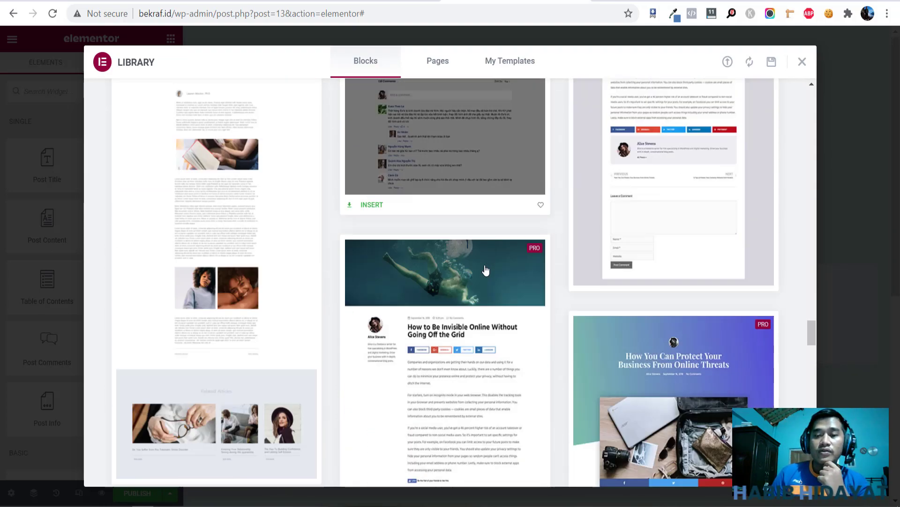
scroll(485, 271, "down", 2)
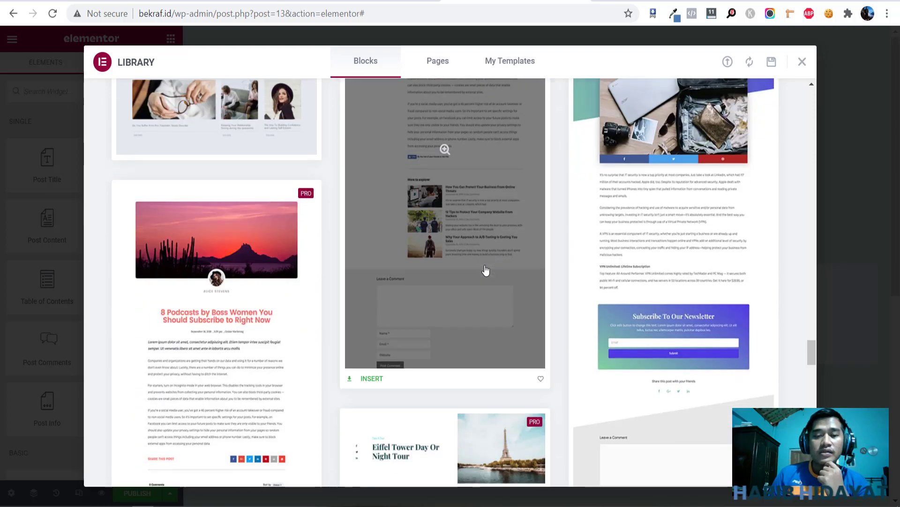
scroll(485, 270, "down", 4)
scroll(486, 270, "down", 4)
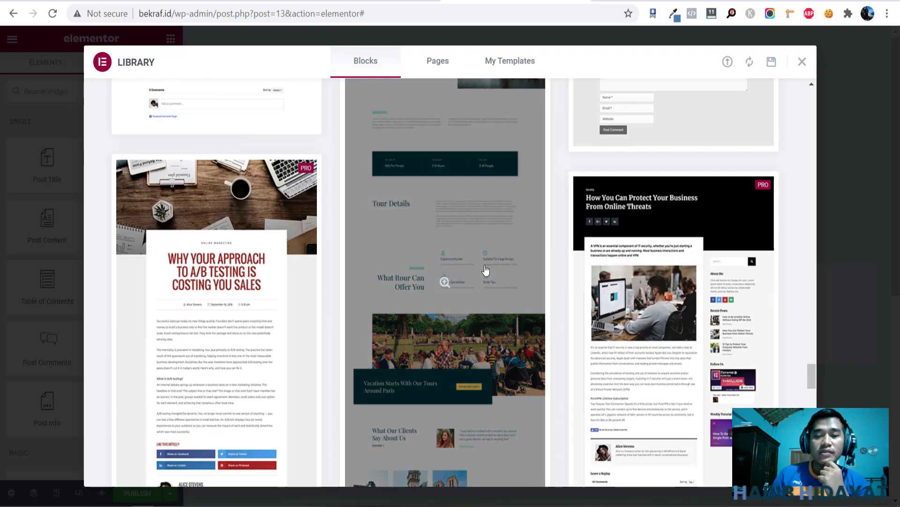
scroll(486, 271, "down", 3)
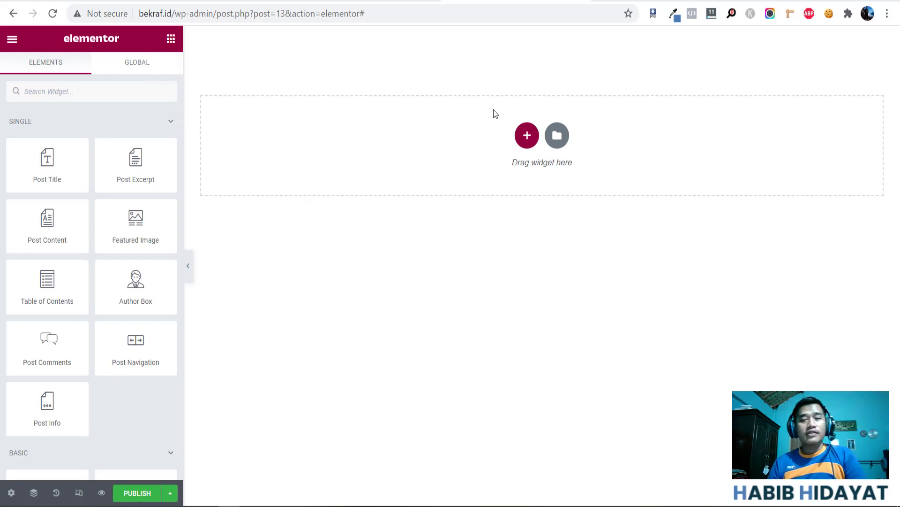
- Check the Page Layout options in the Single Post template's settings, keeping Elementor Canvas
left_click(11, 492)
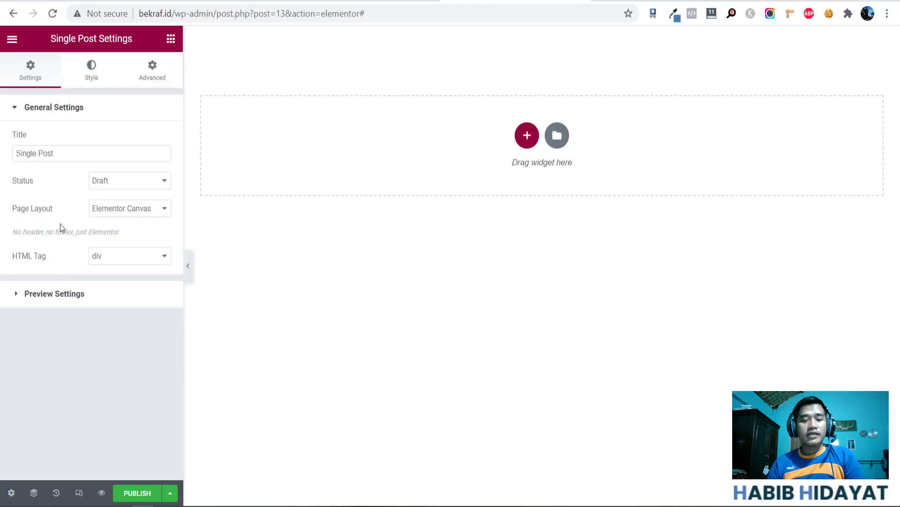
left_click(111, 208)
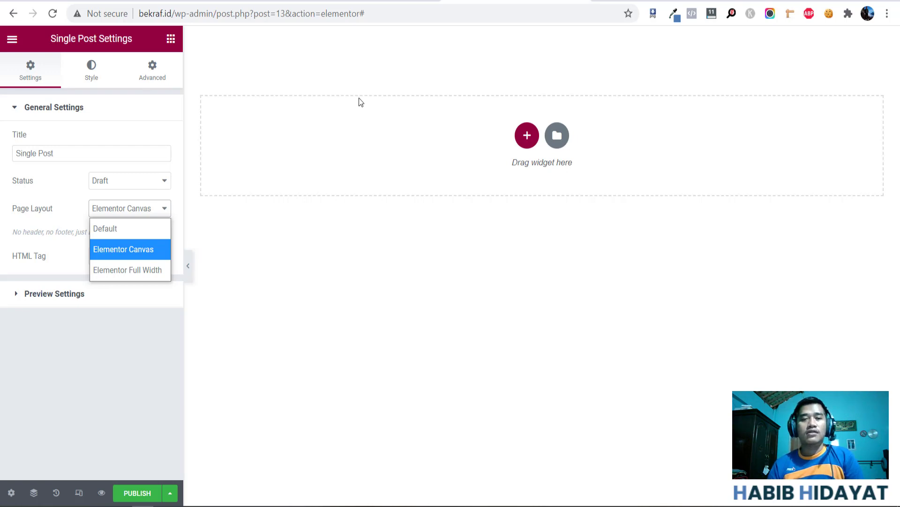
left_click(230, 248)
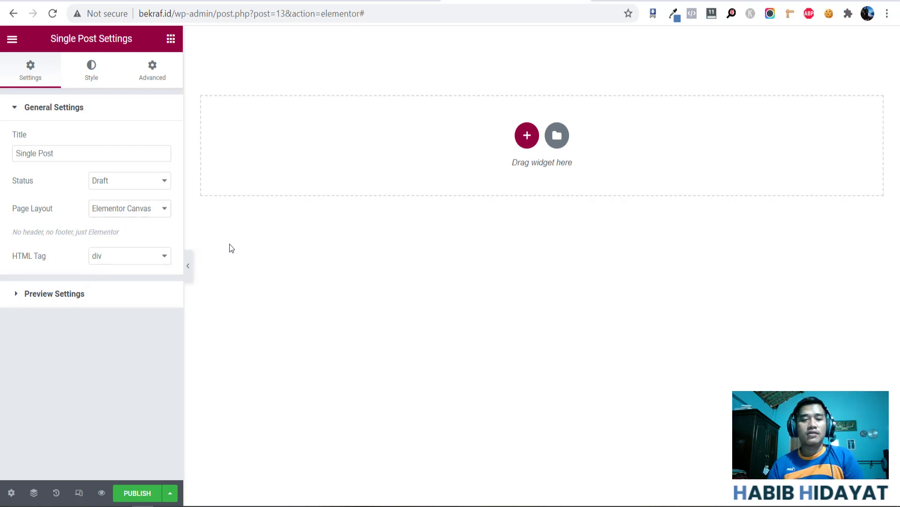
left_click(229, 248)
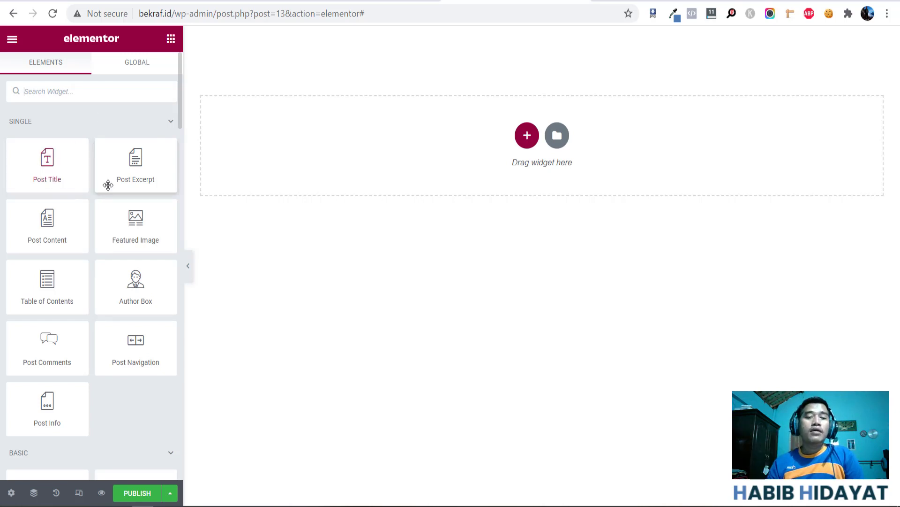
- Examine the available widgets in the Elements list, from the Single group through Pro to General
scroll(109, 185, "down", 8)
scroll(108, 187, "up", 8)
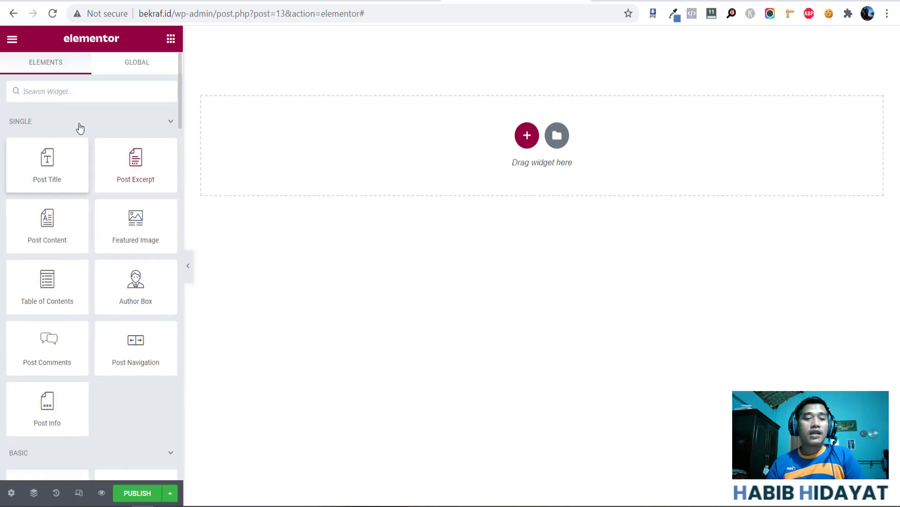
scroll(78, 199, "down", 15)
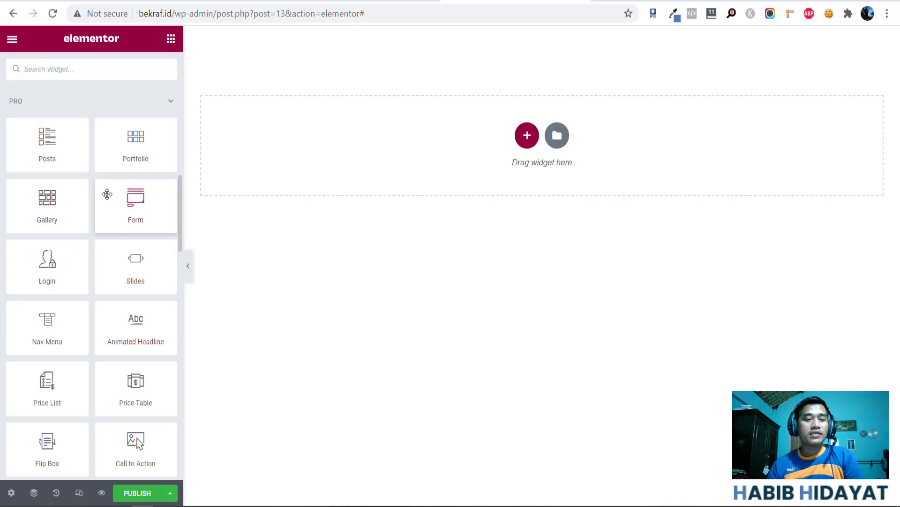
scroll(101, 150, "down", 18)
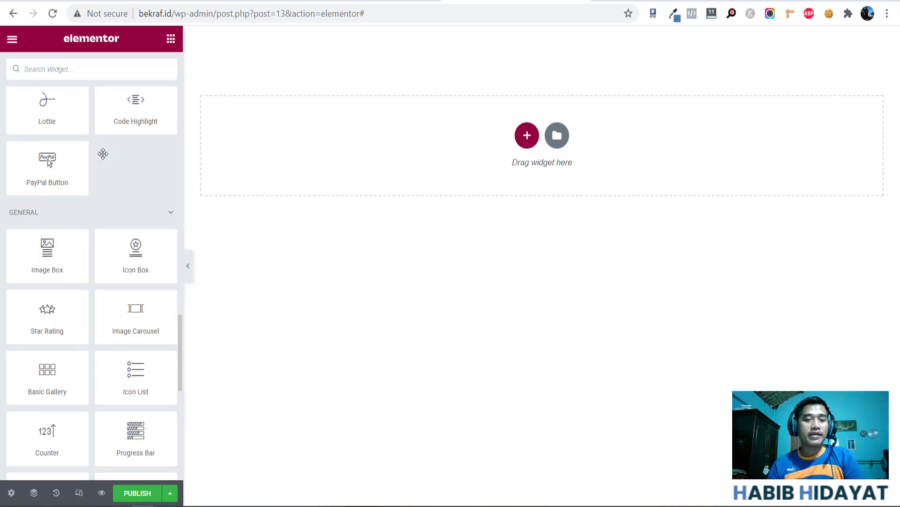
scroll(102, 153, "down", 5)
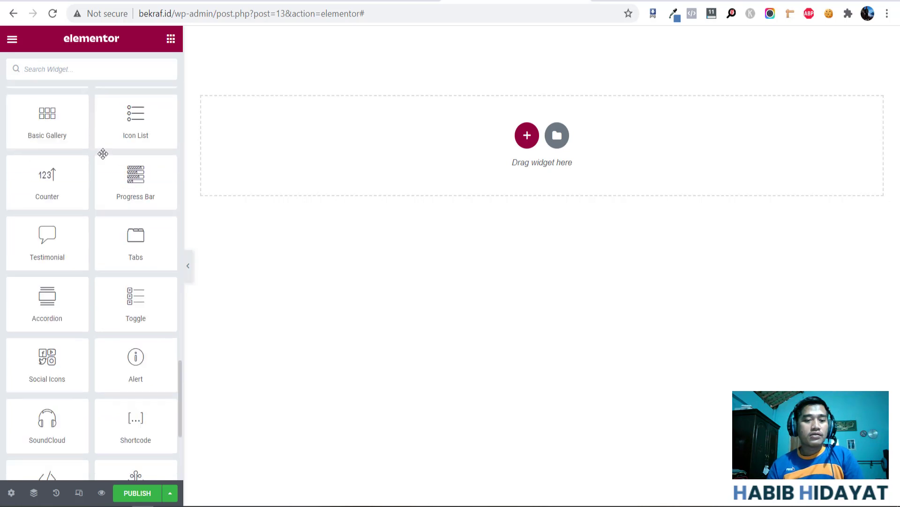
scroll(102, 154, "up", 1)
scroll(103, 154, "down", 4)
scroll(103, 154, "up", 12)
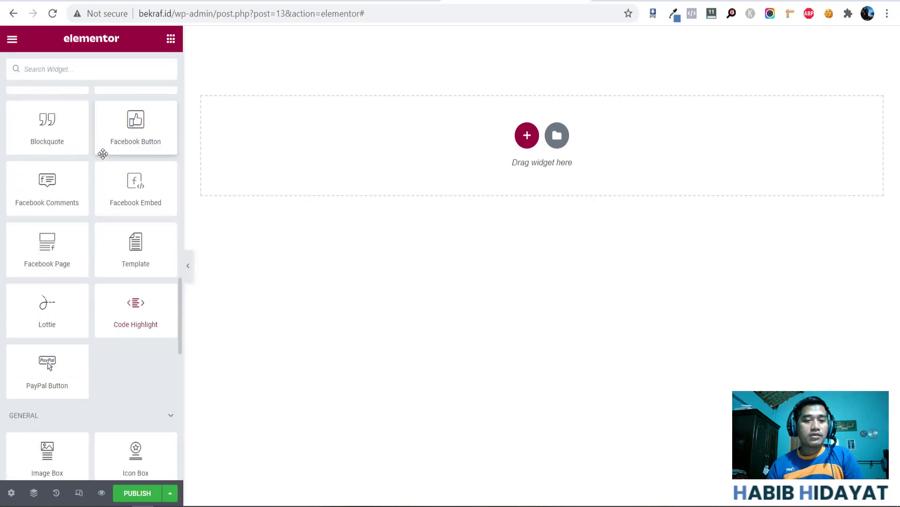
scroll(103, 154, "up", 15)
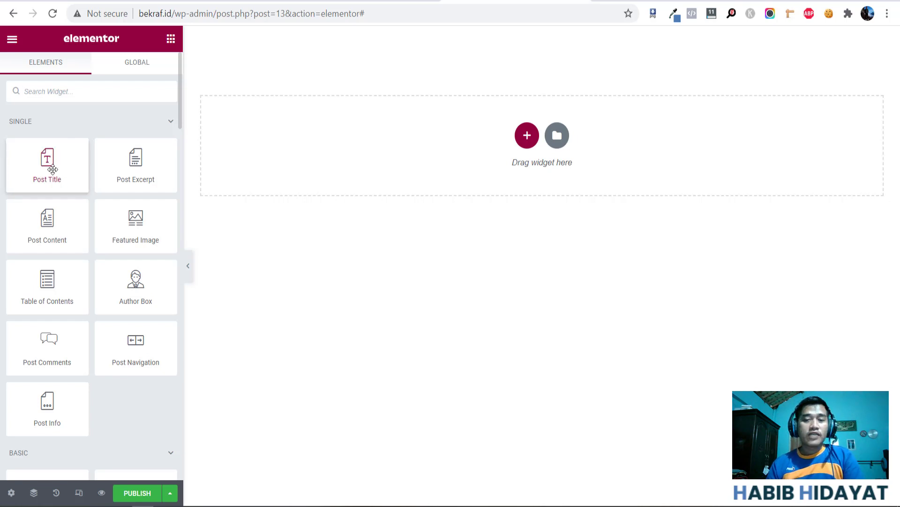
- Add an empty one-column section to the Single Post template and return to the widget list
left_click(526, 136)
left_click(393, 176)
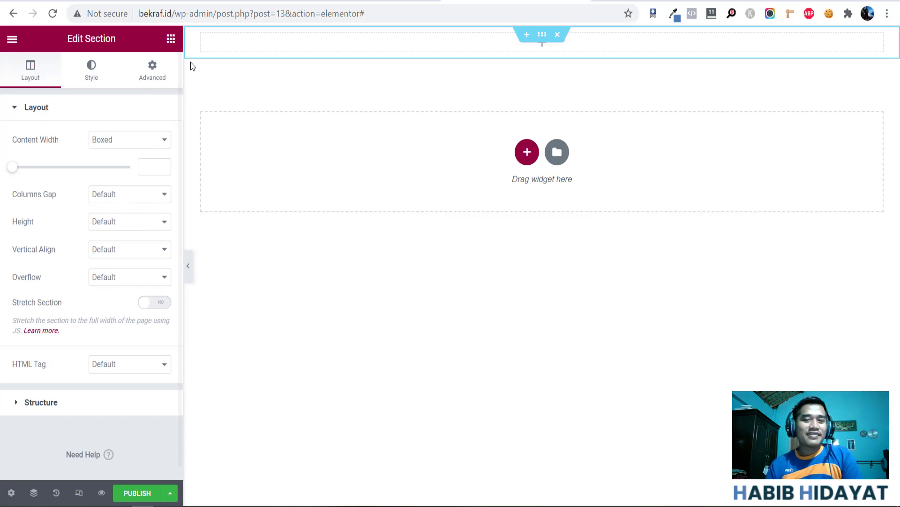
left_click(171, 38)
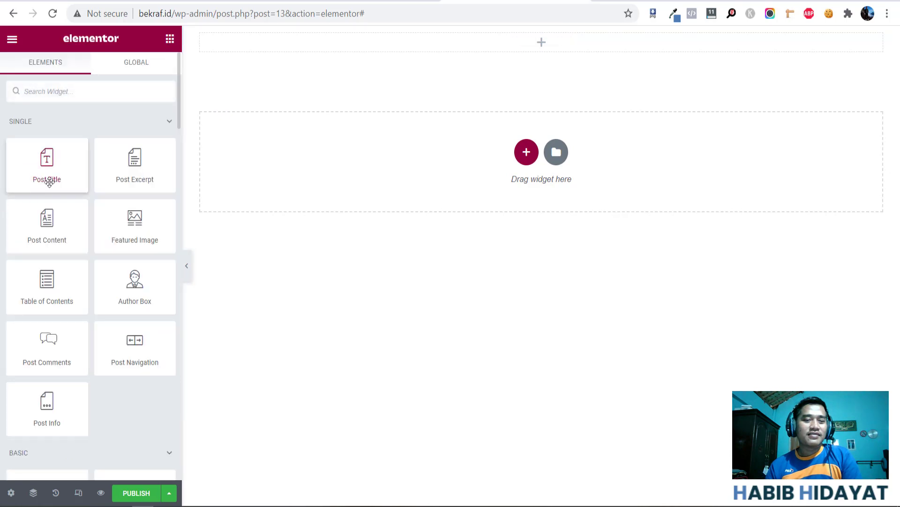
- Place a Post Title widget in the empty section and check its dynamic link and HTML tag options, keeping H1
left_click_drag(47, 176, 527, 44)
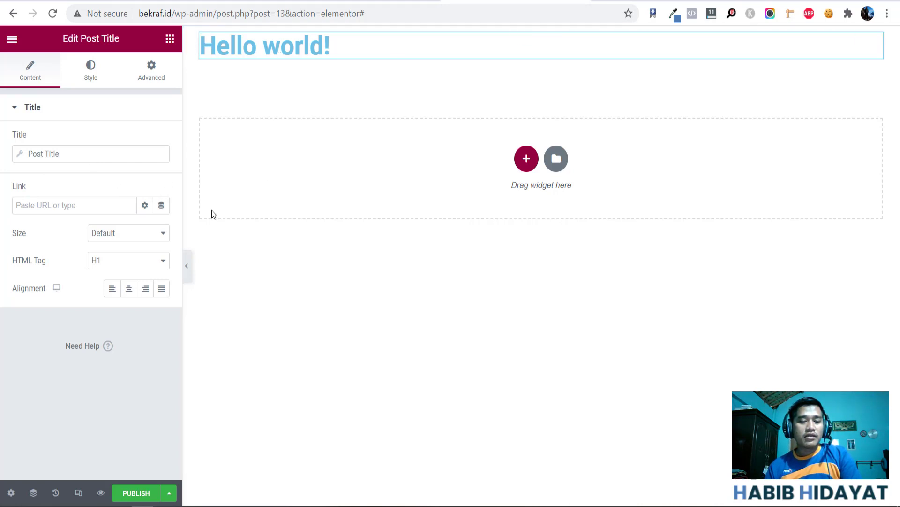
left_click(164, 210)
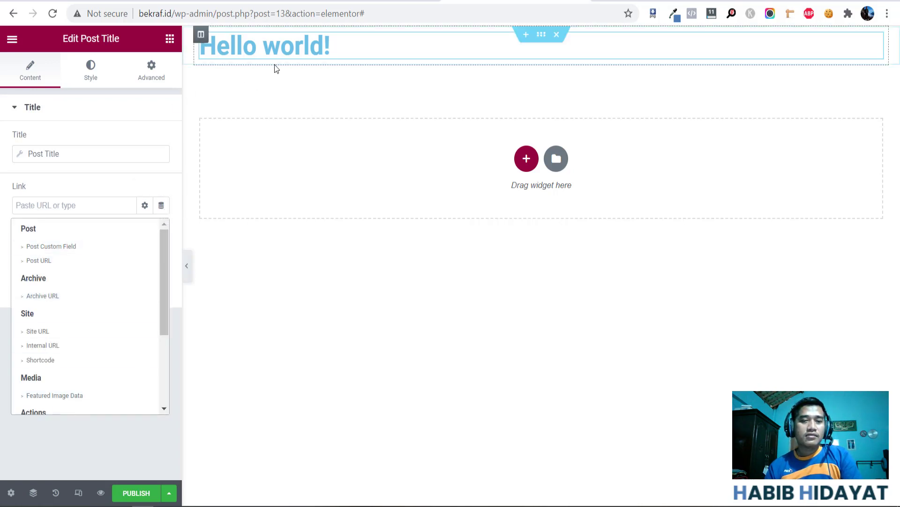
left_click(274, 82)
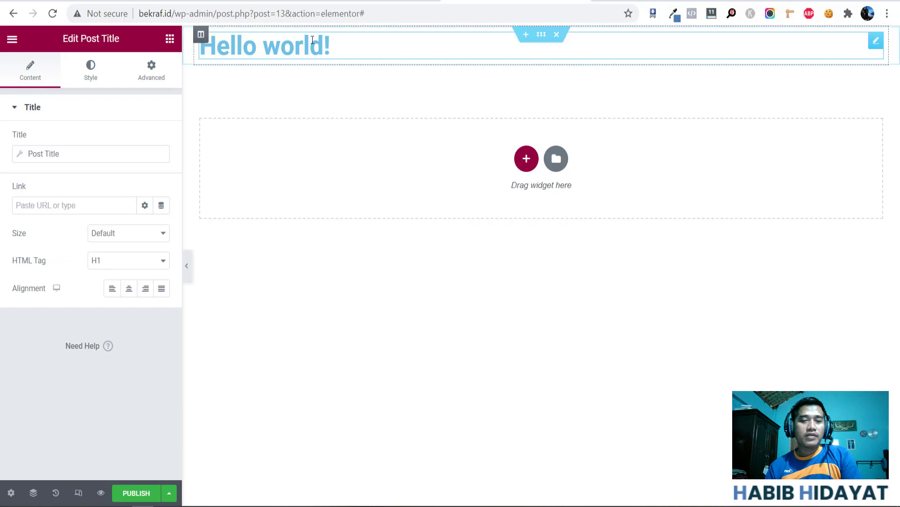
left_click(112, 265)
left_click(111, 265)
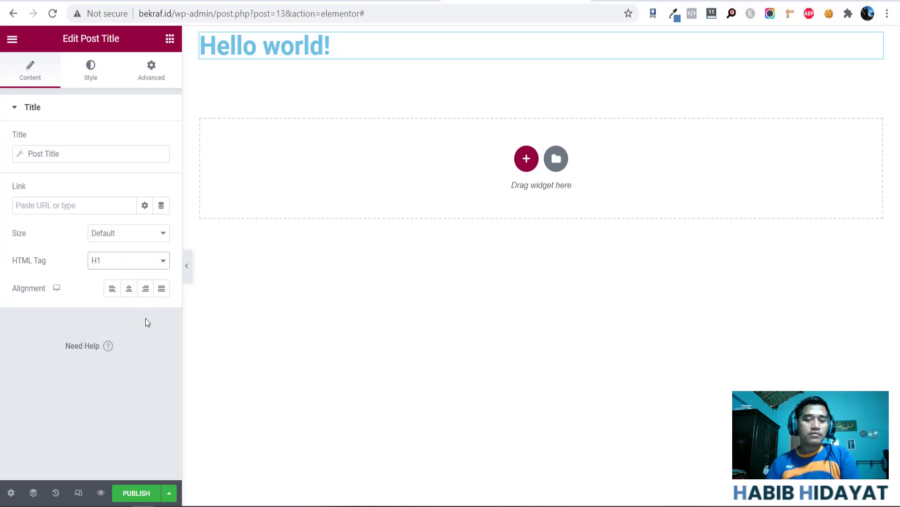
- Try the alignment options on the post title, including justified and right, and settle on centre
left_click(129, 296)
left_click(162, 292)
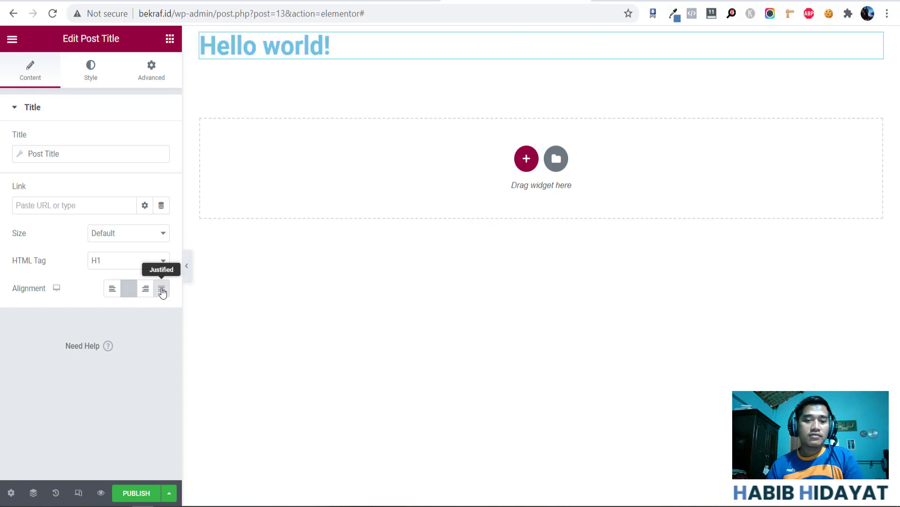
left_click(145, 290)
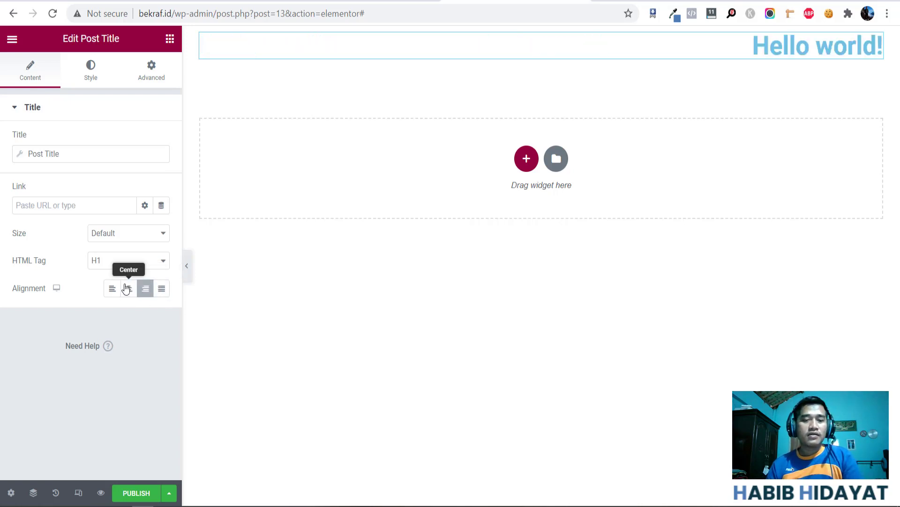
left_click(126, 289)
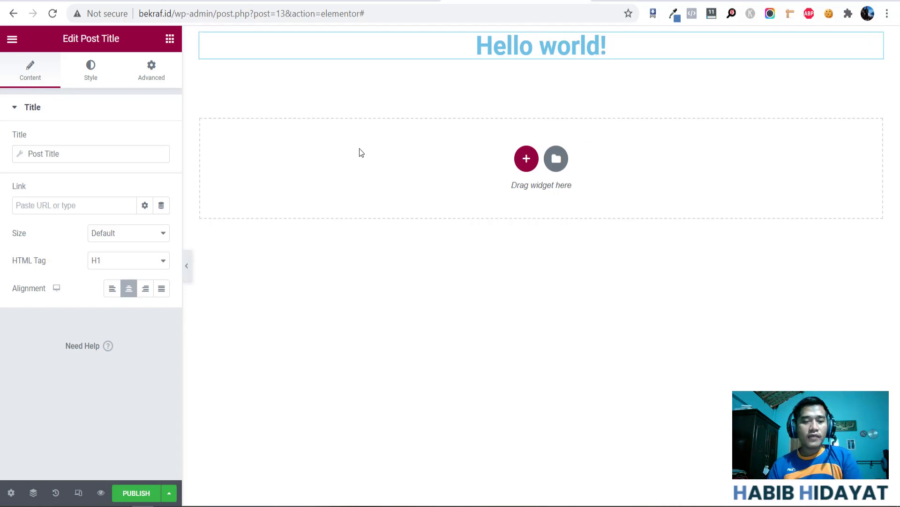
- Set the post title's text colour to black, #000000
left_click(102, 81)
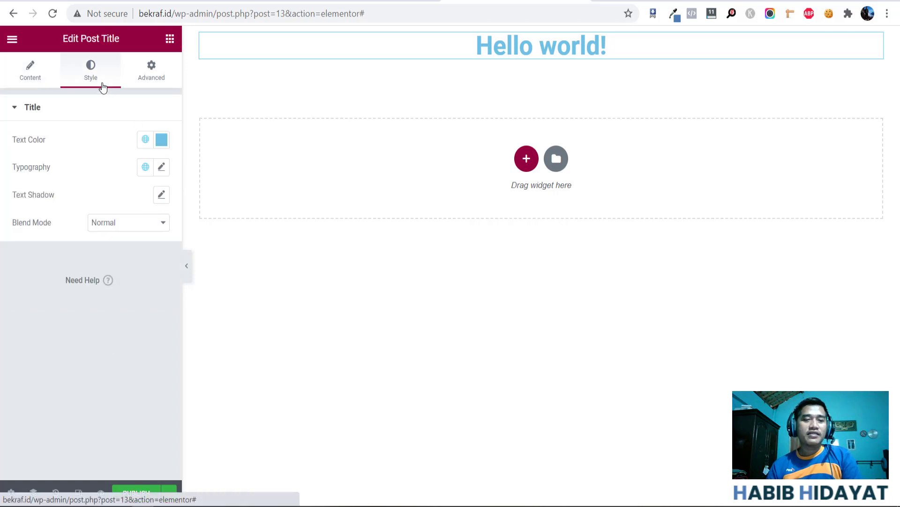
left_click(162, 139)
left_click_drag(72, 266, 0, 335)
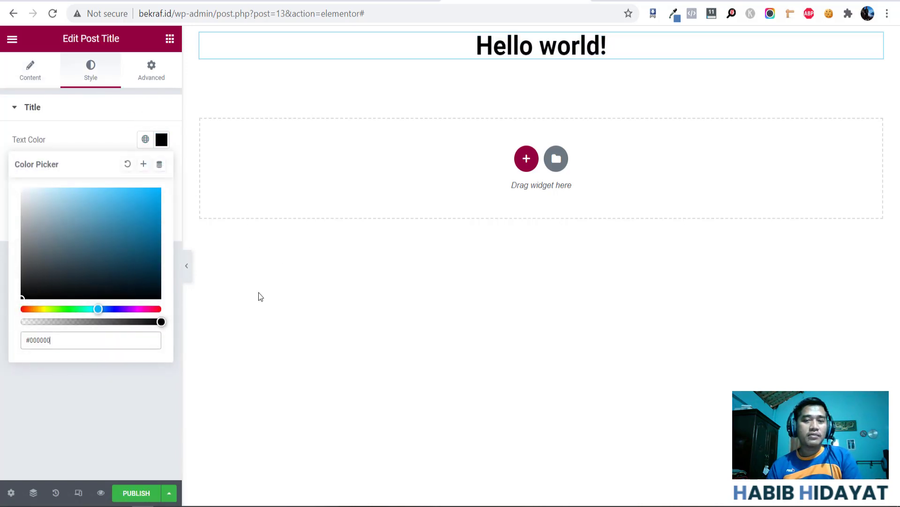
left_click(184, 169)
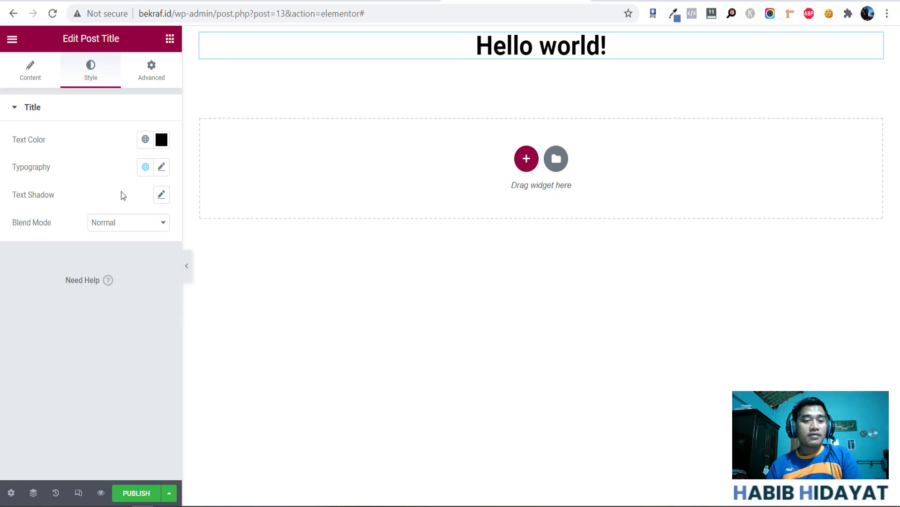
- Review the Post Title widget's Advanced, Content and Style settings, including the hex code field of its text colour
left_click(151, 71)
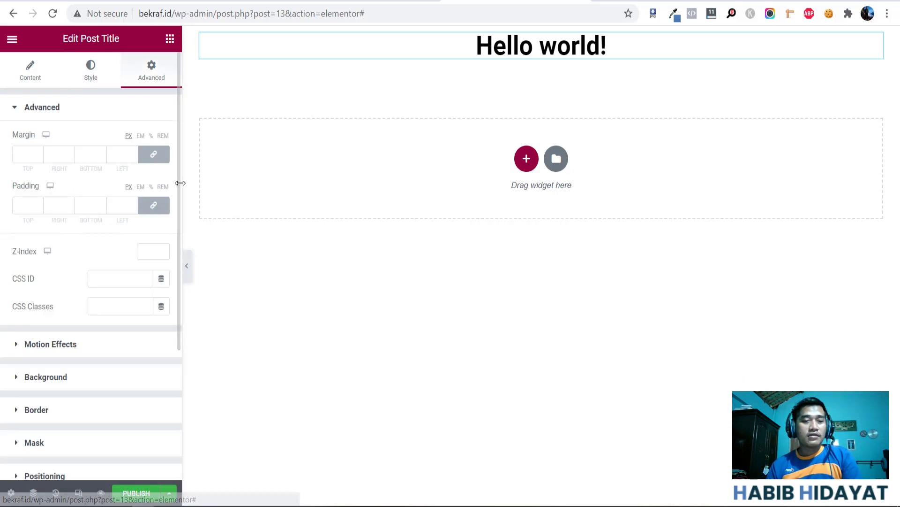
left_click(37, 79)
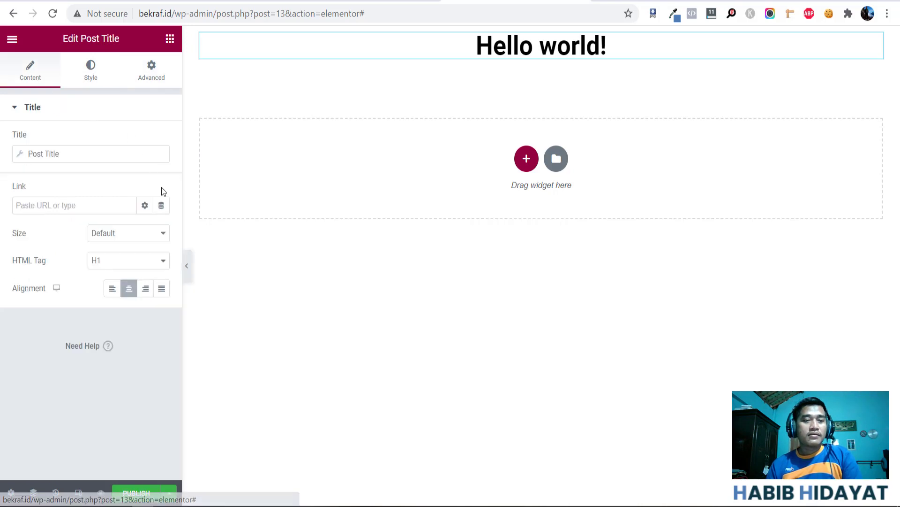
left_click(86, 69)
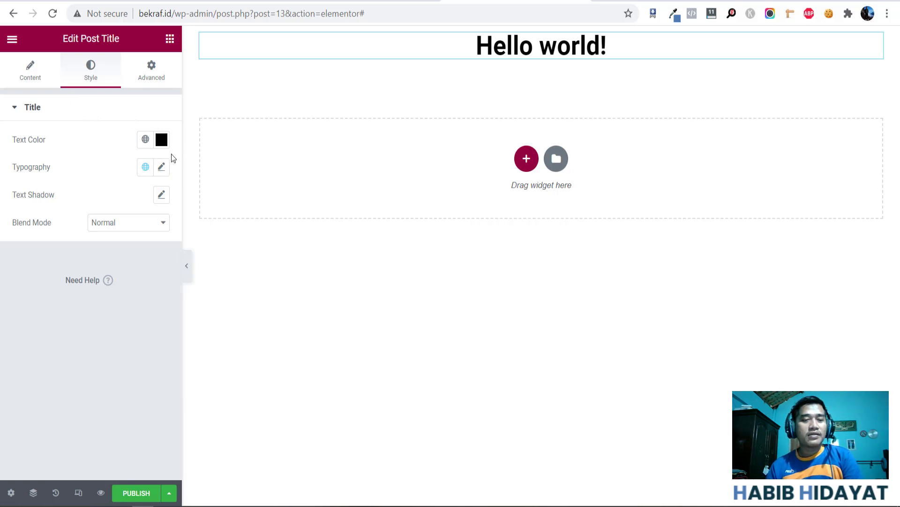
left_click(161, 140)
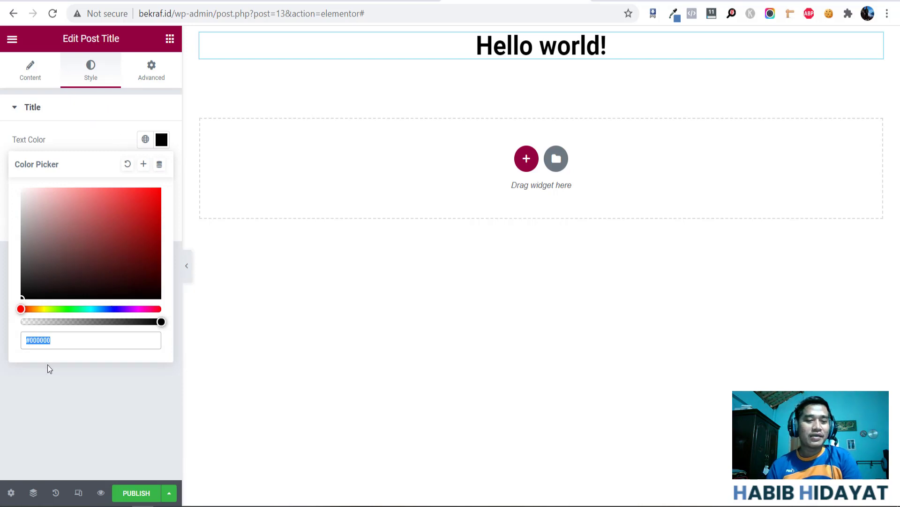
left_click(51, 338)
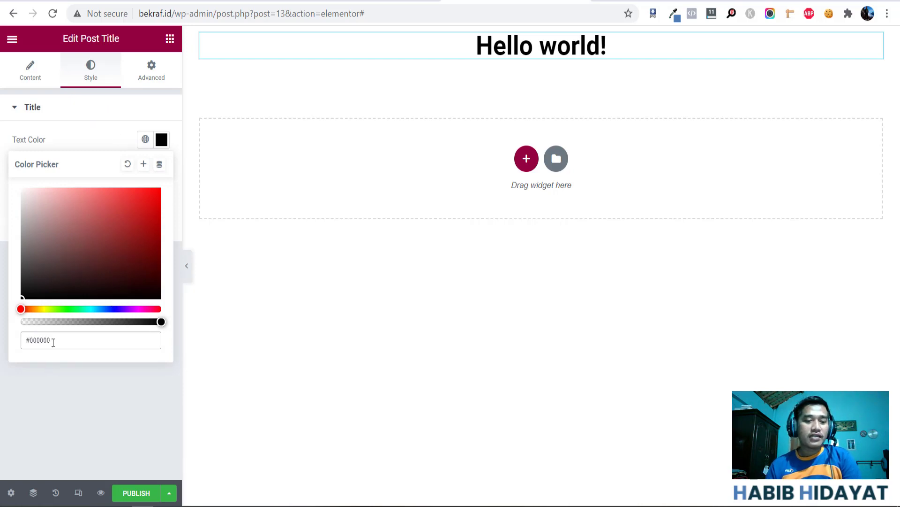
left_click_drag(52, 339, 25, 339)
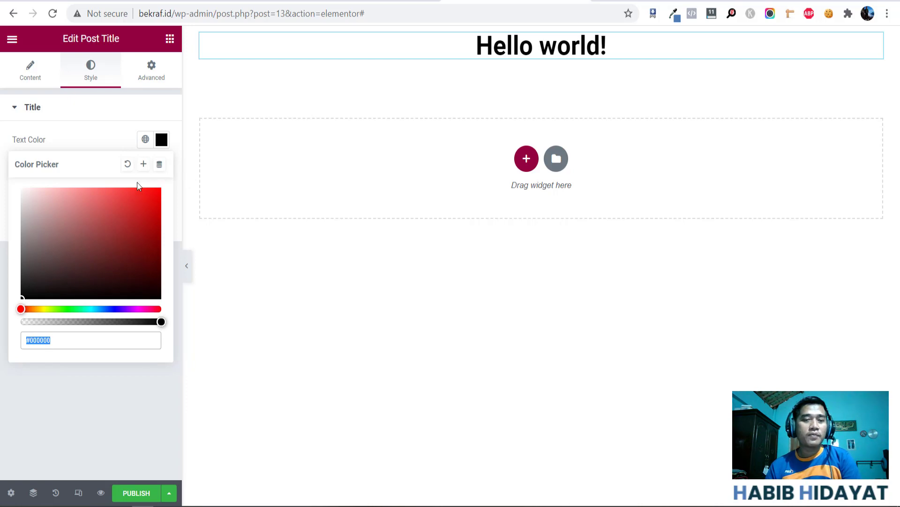
left_click(157, 114)
left_click(157, 114)
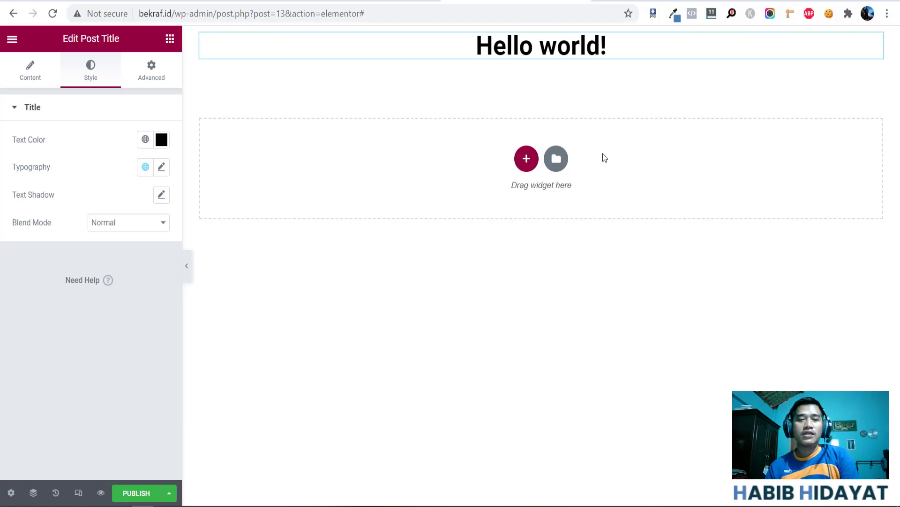
- Sample the burgundy of the editor's header with the Eye Dropper extension and copy its hex code, 93003c
left_click(676, 14)
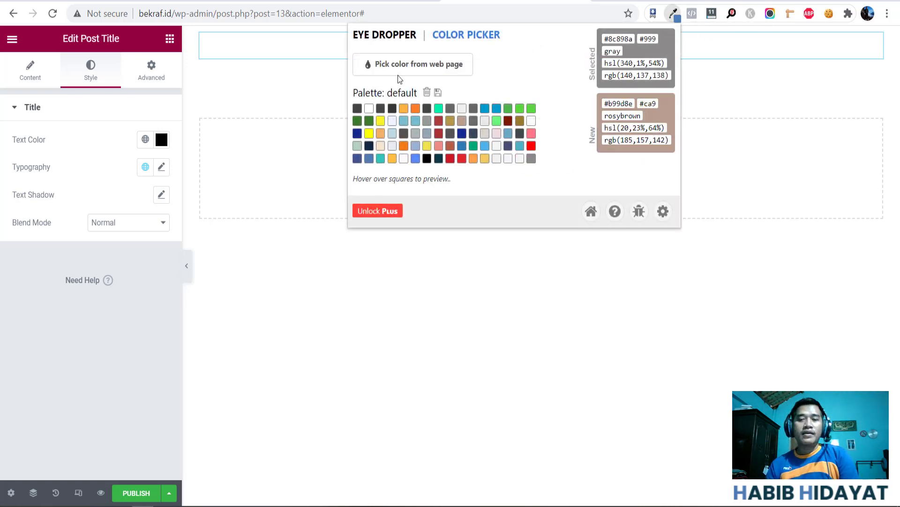
left_click(408, 65)
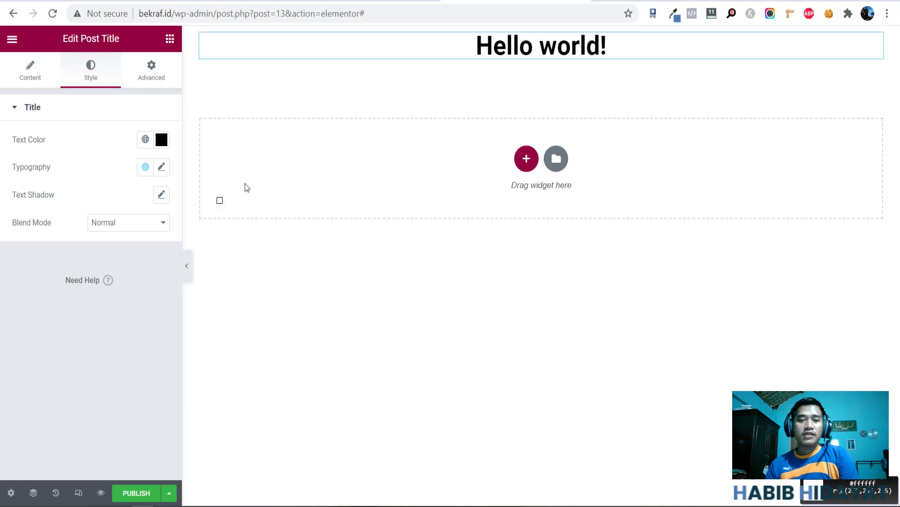
left_click(136, 40)
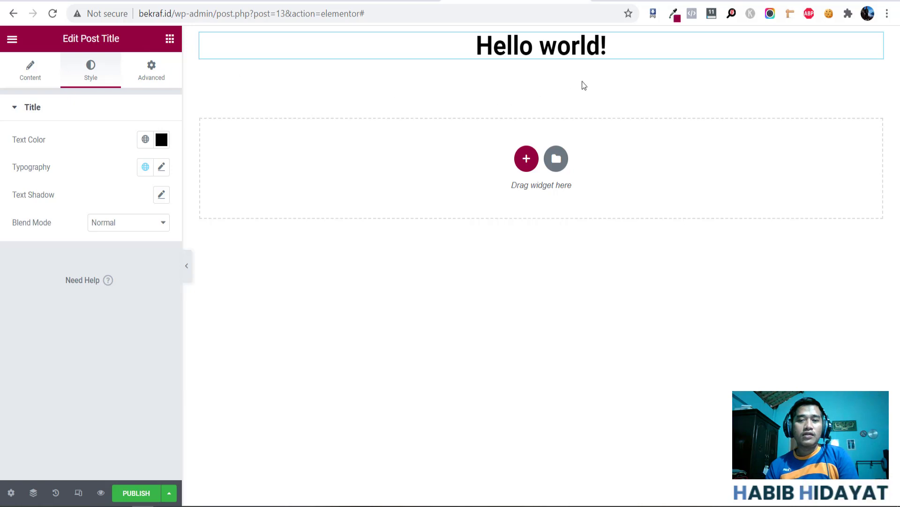
left_click(674, 13)
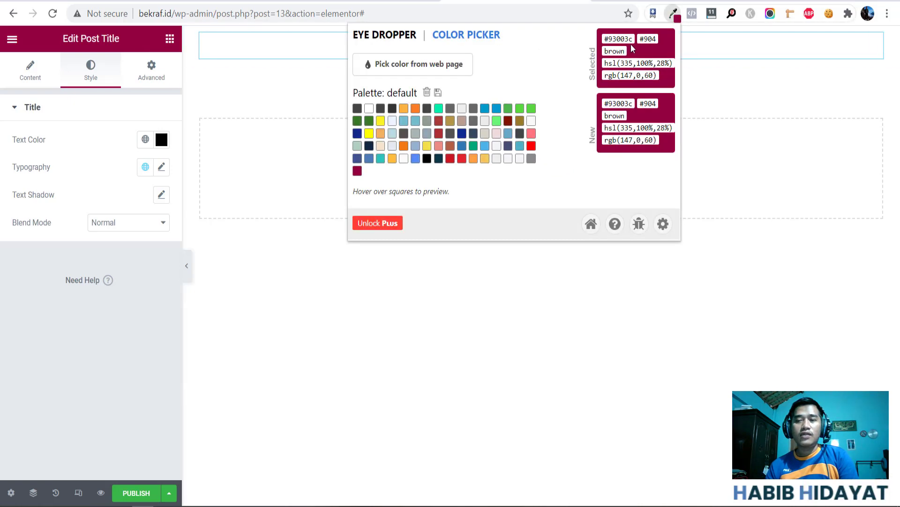
double_click(624, 39)
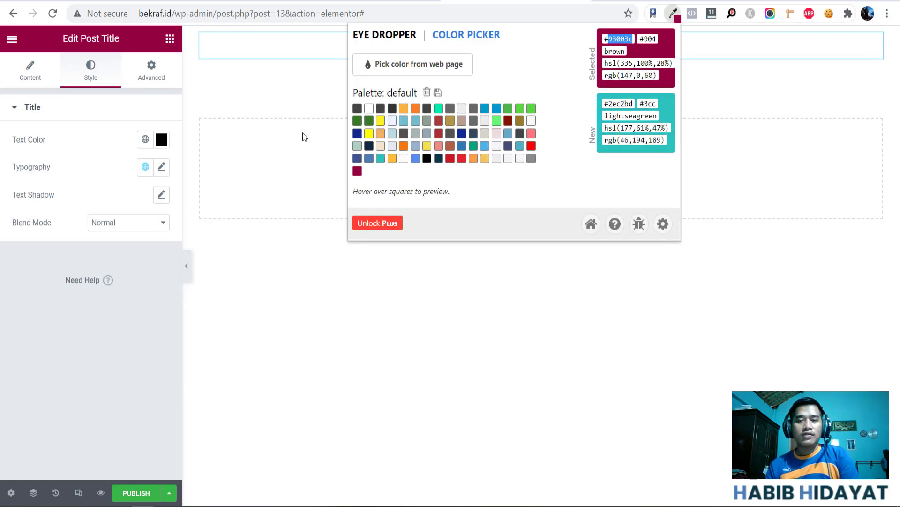
left_click(285, 102)
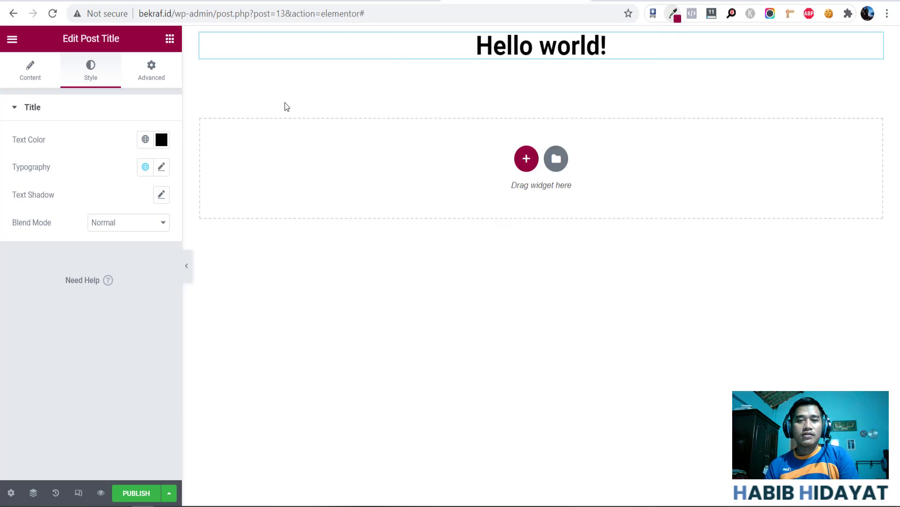
- Set the post title's text colour to the sampled burgundy, #93003c, and close the colour picker
left_click(162, 141)
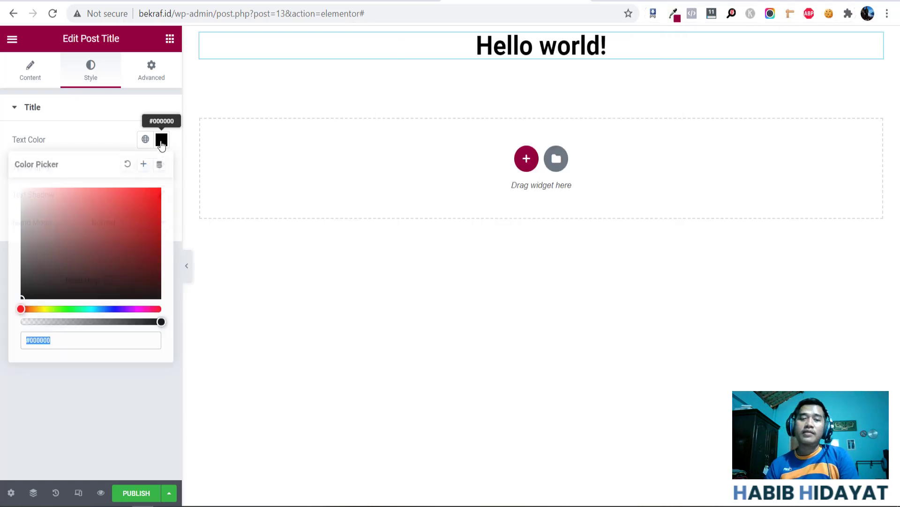
double_click(36, 341)
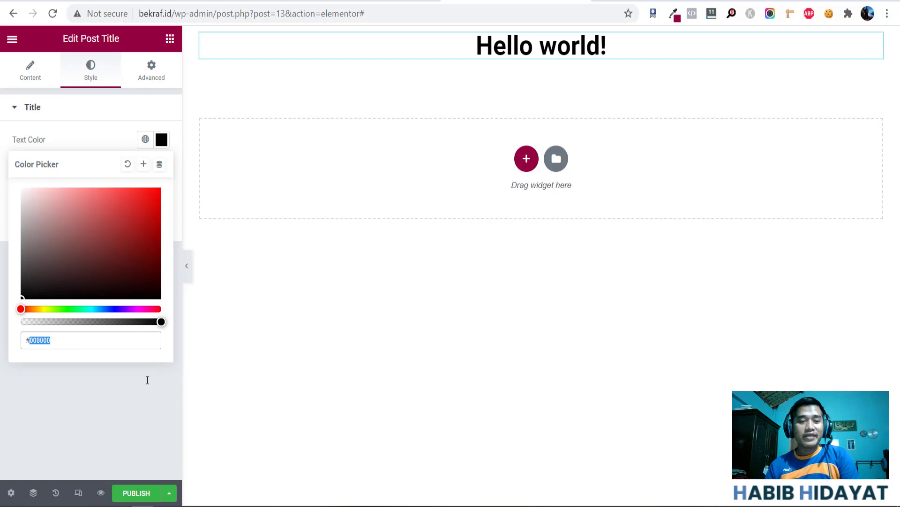
type("990033")
left_click(367, 309)
right_click(730, 92)
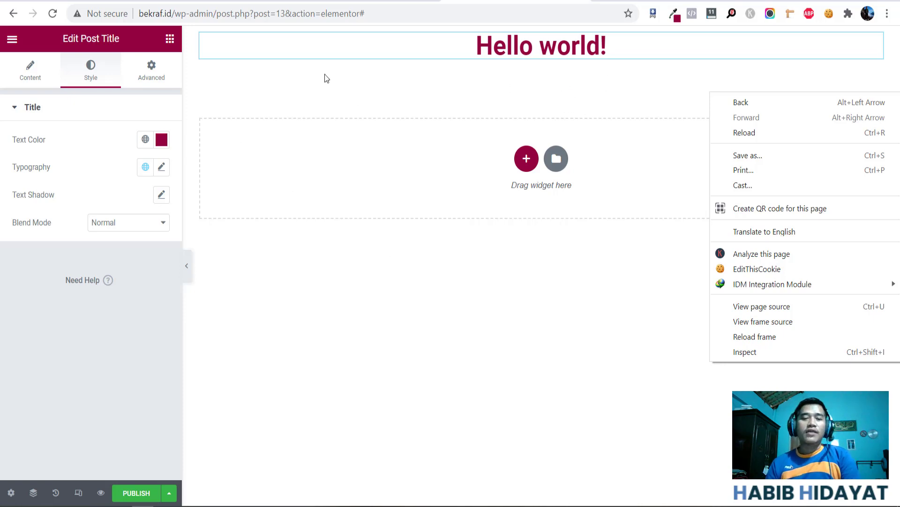
left_click(486, 167)
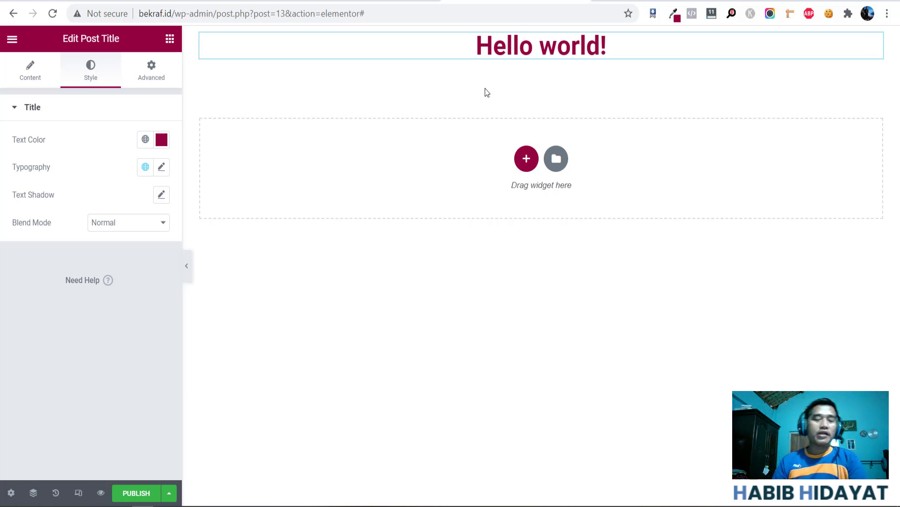
- Change the post title's font family to Poppins in its typography settings
left_click(164, 169)
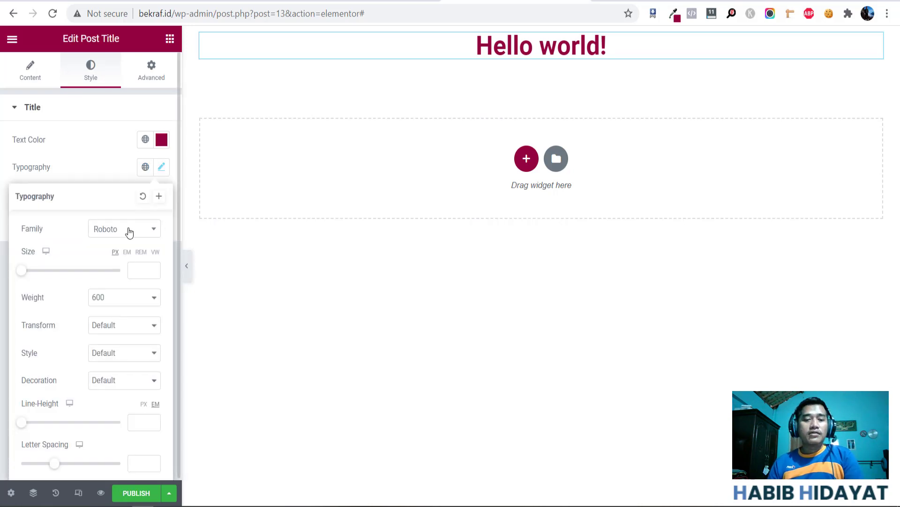
left_click(130, 230)
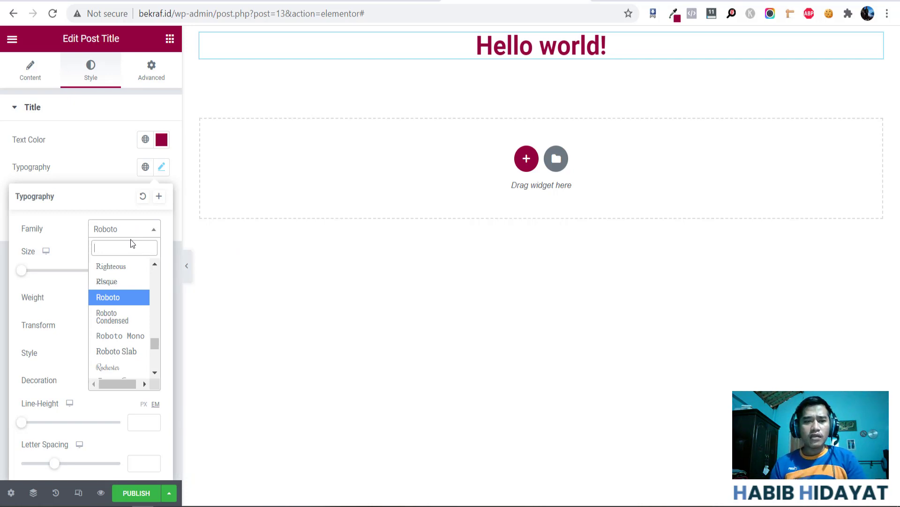
type("pop")
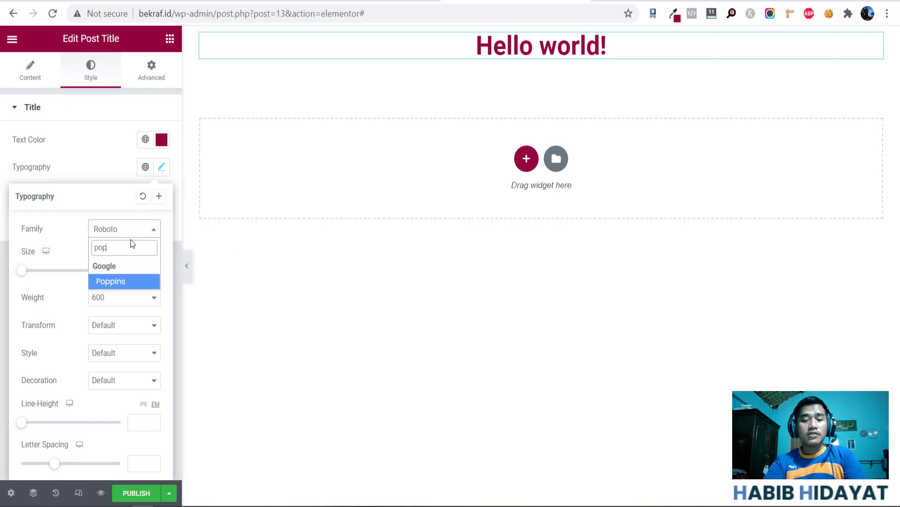
key("Return")
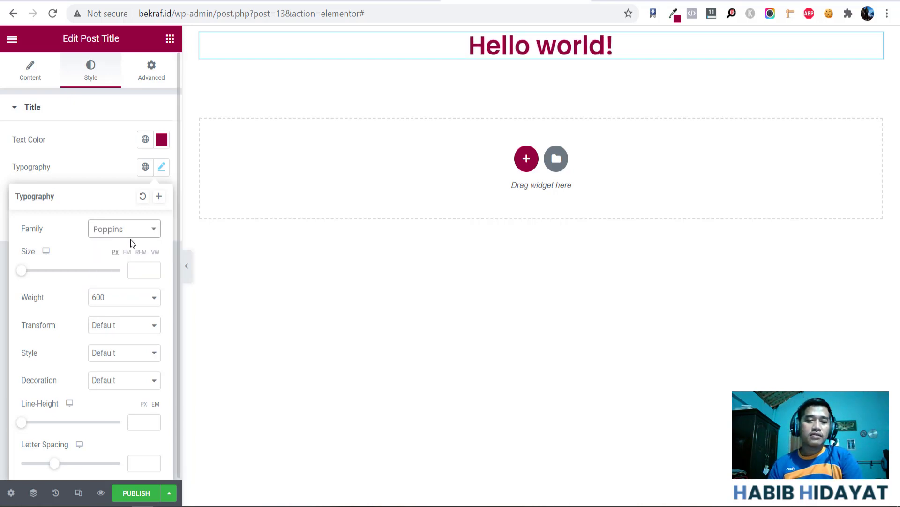
- Check the title's font weight and text transform options, keeping weight 600 and the Default transform
left_click(106, 302)
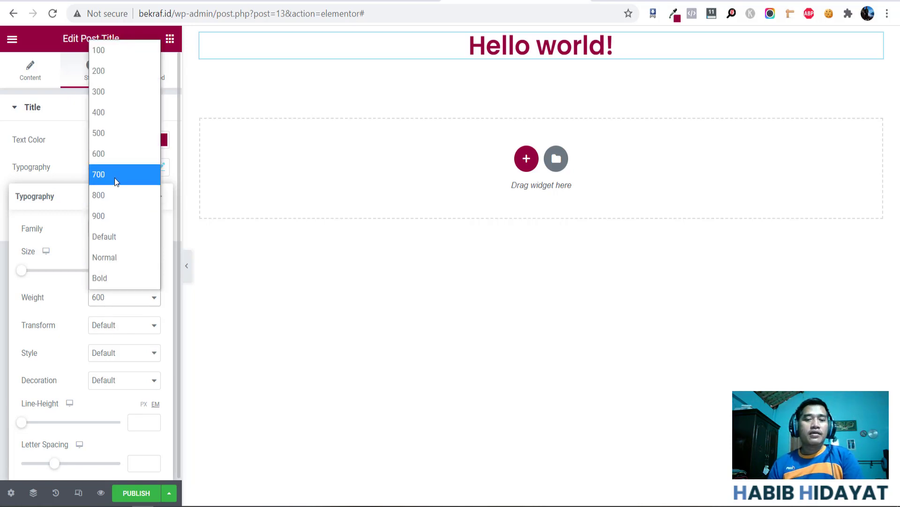
left_click(114, 160)
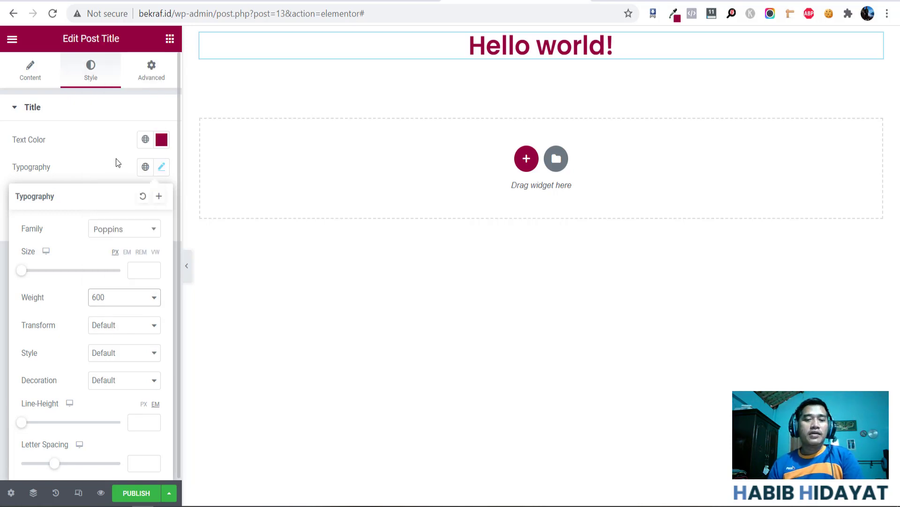
left_click(101, 329)
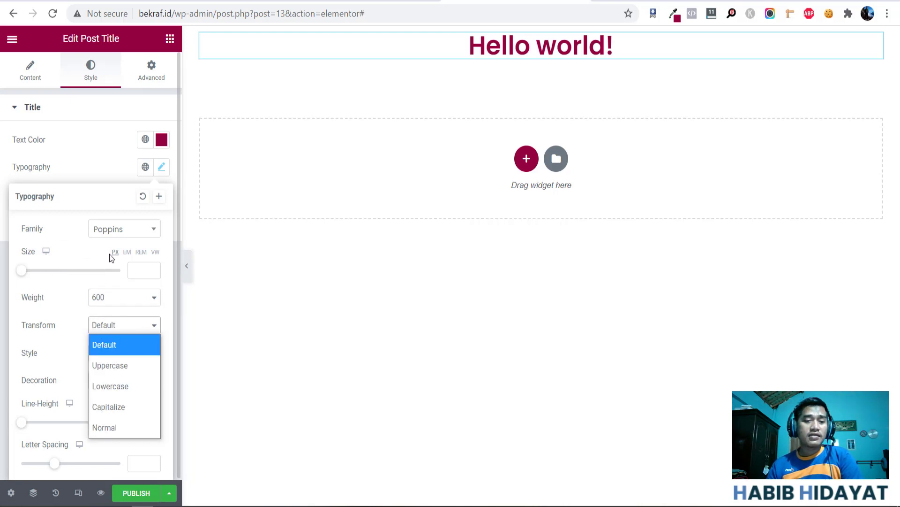
left_click(59, 201)
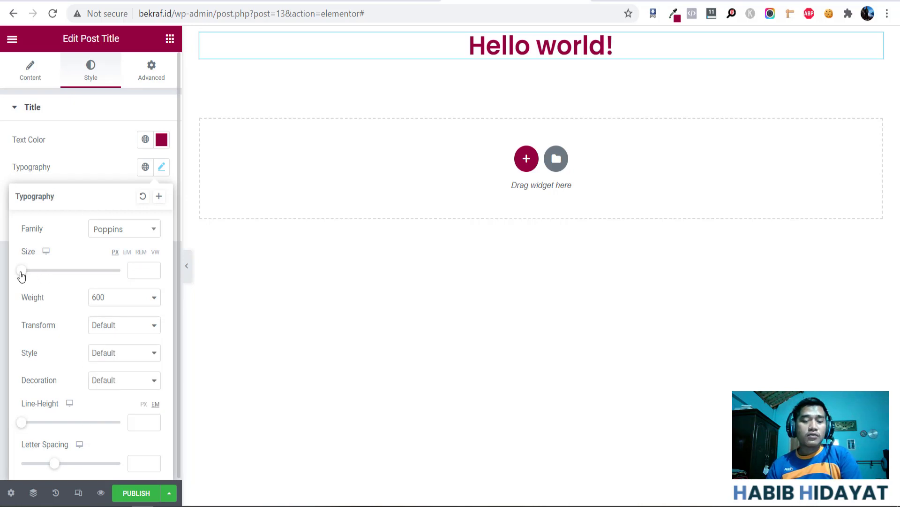
- Set the title's font size to 40 px and compare weights 400, 700 and 800, finishing on 600
left_click_drag(21, 275, 41, 285)
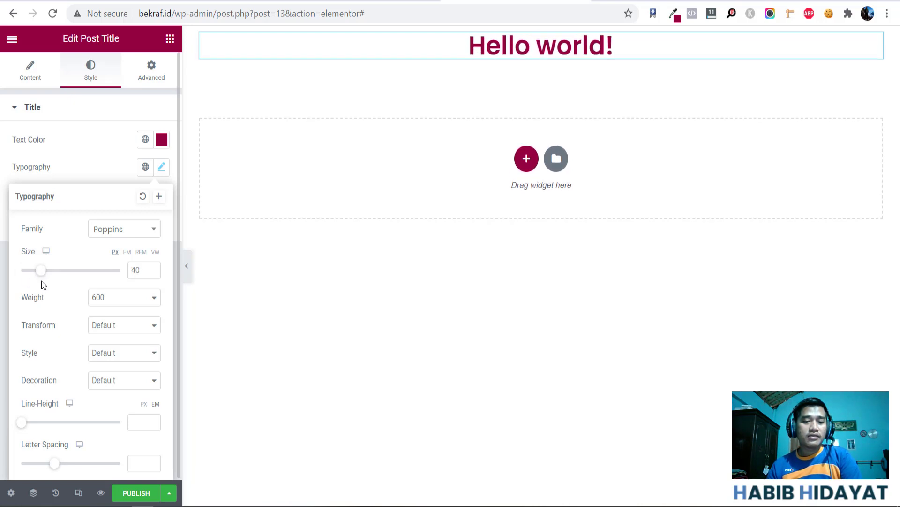
left_click(107, 298)
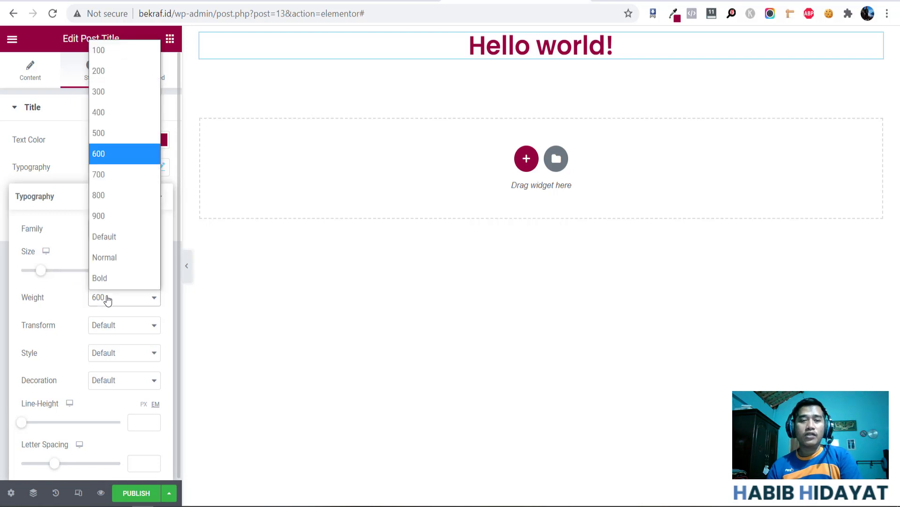
left_click(114, 114)
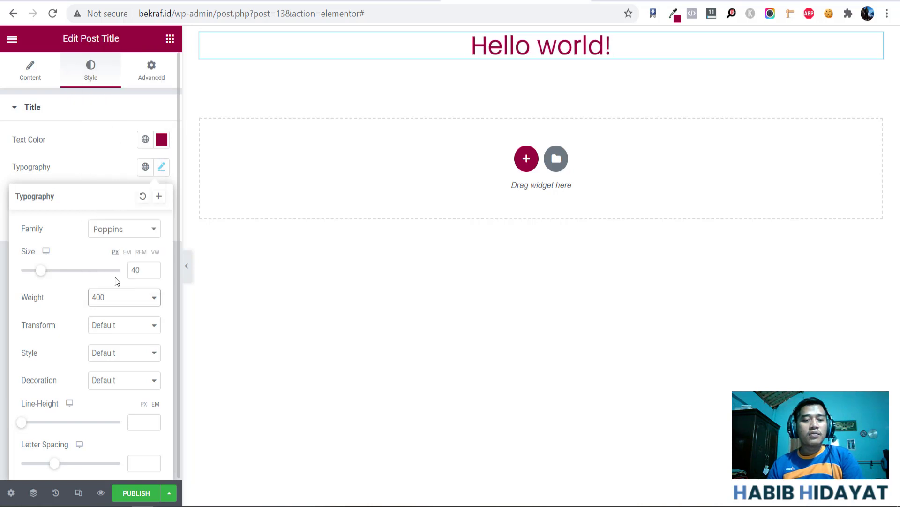
left_click(123, 297)
left_click(130, 175)
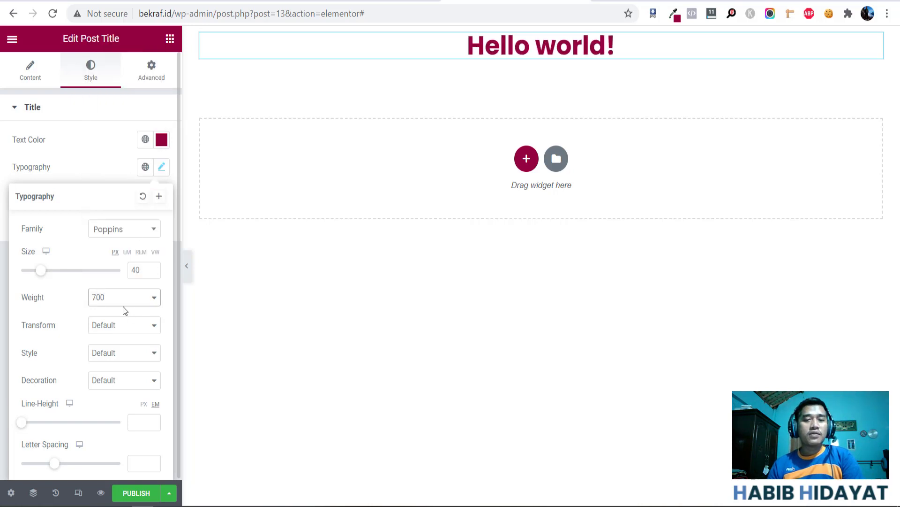
left_click(122, 303)
left_click(117, 200)
left_click(121, 302)
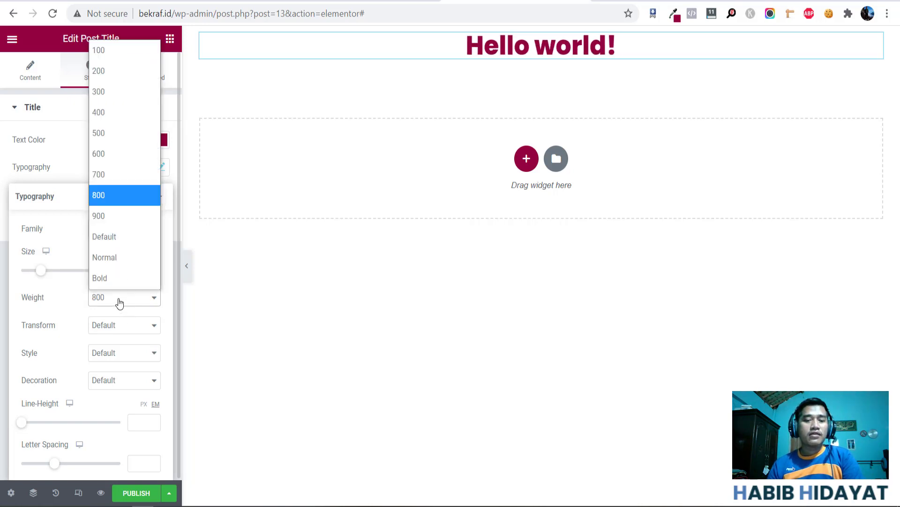
left_click(123, 157)
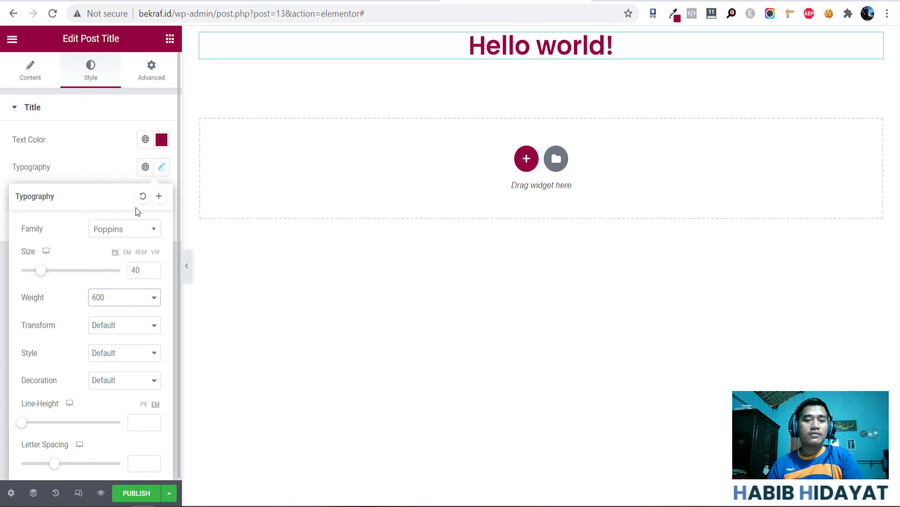
- Try the Uppercase, Lowercase and Capitalize transforms on the title and return it to Default
left_click(120, 329)
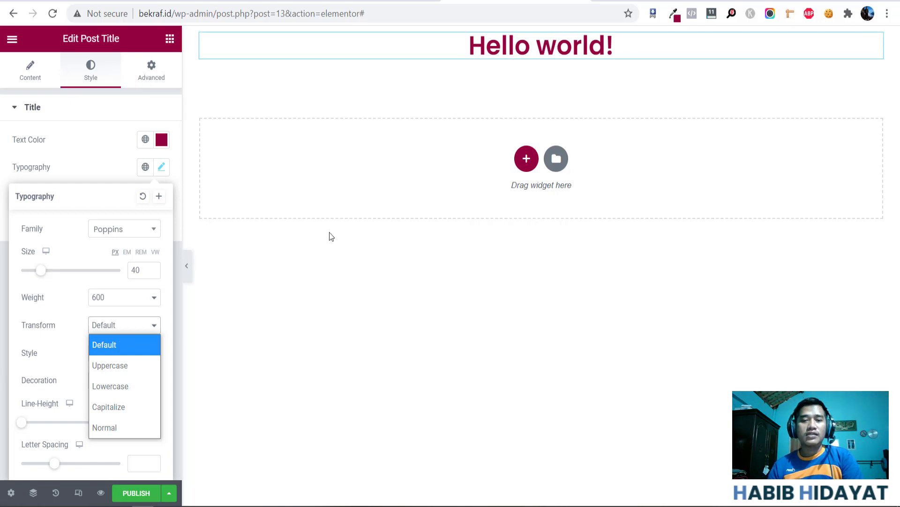
left_click(140, 364)
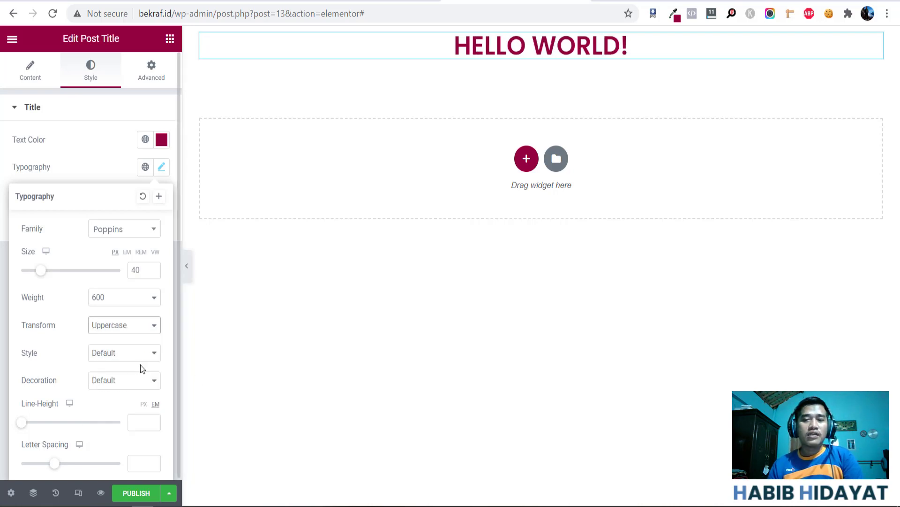
left_click(123, 331)
left_click(123, 381)
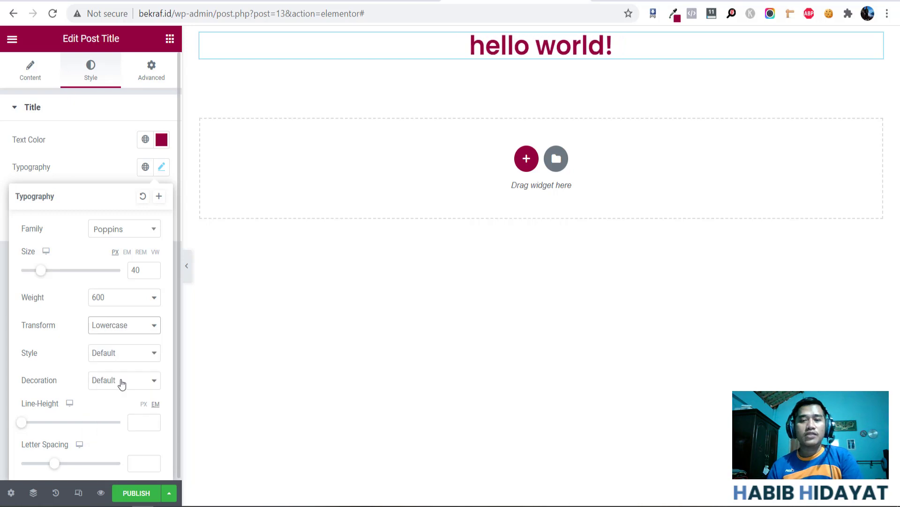
left_click(127, 335)
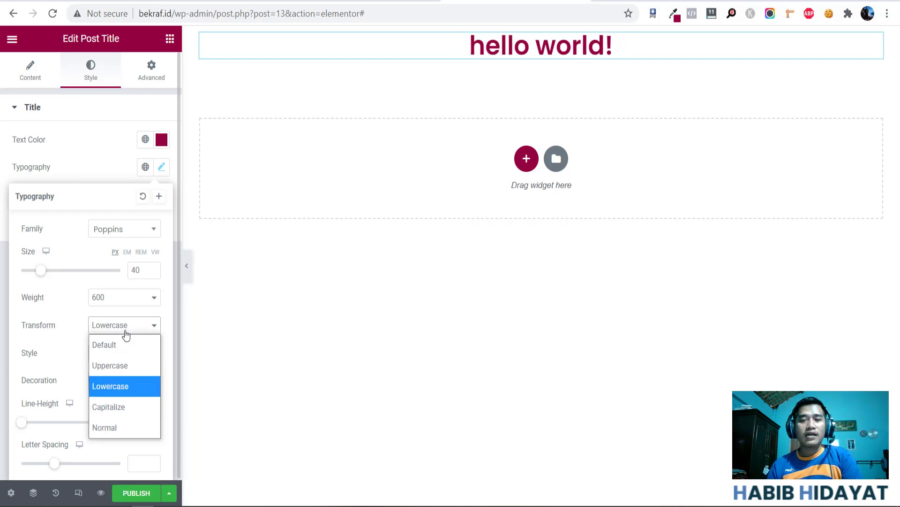
left_click(124, 406)
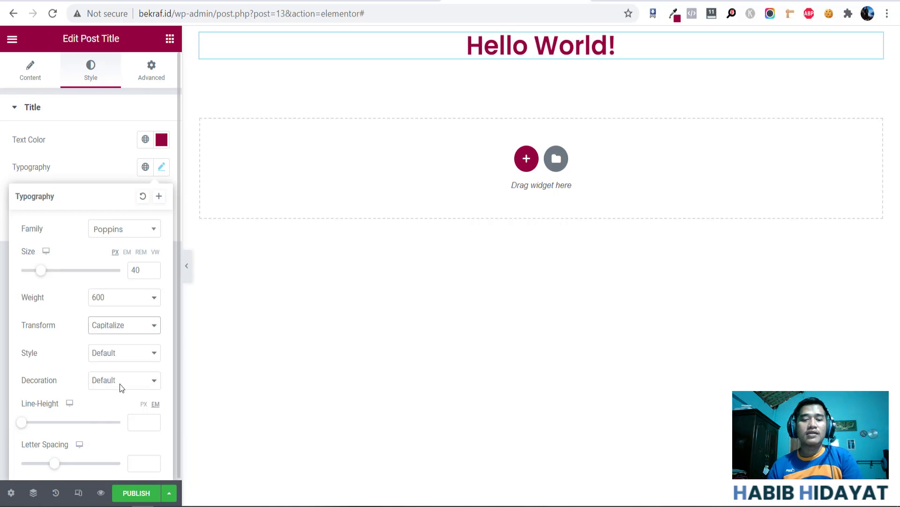
left_click(117, 356)
left_click(117, 331)
left_click(117, 330)
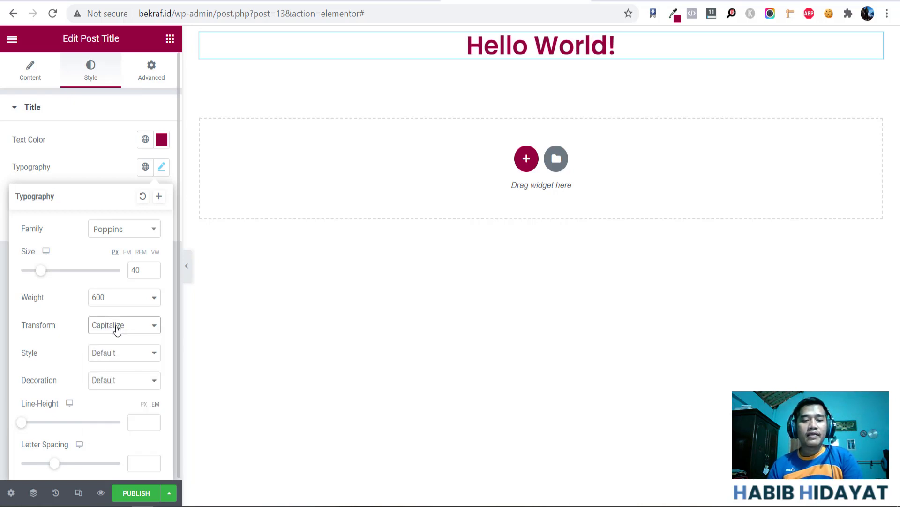
left_click(139, 356)
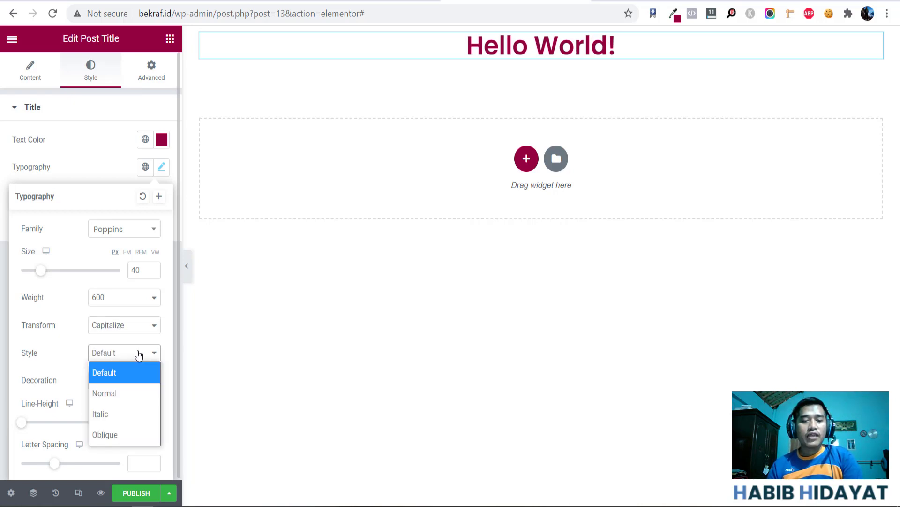
left_click(131, 324)
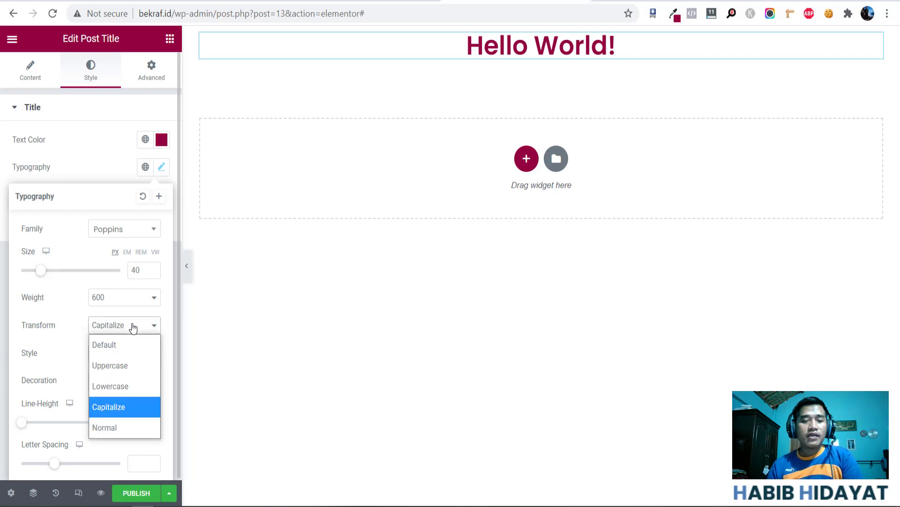
left_click(119, 346)
- Try the Oblique and Italic font styles on the title and return the style to Default
left_click(145, 352)
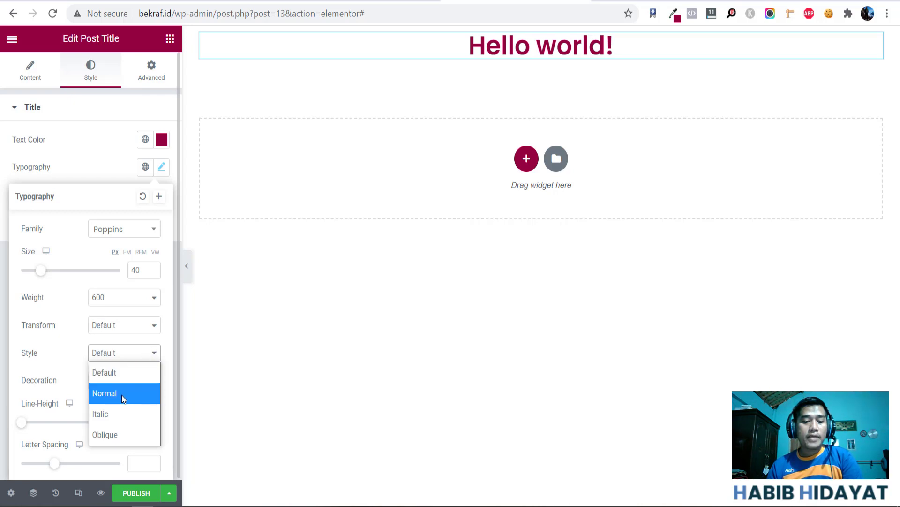
left_click(114, 440)
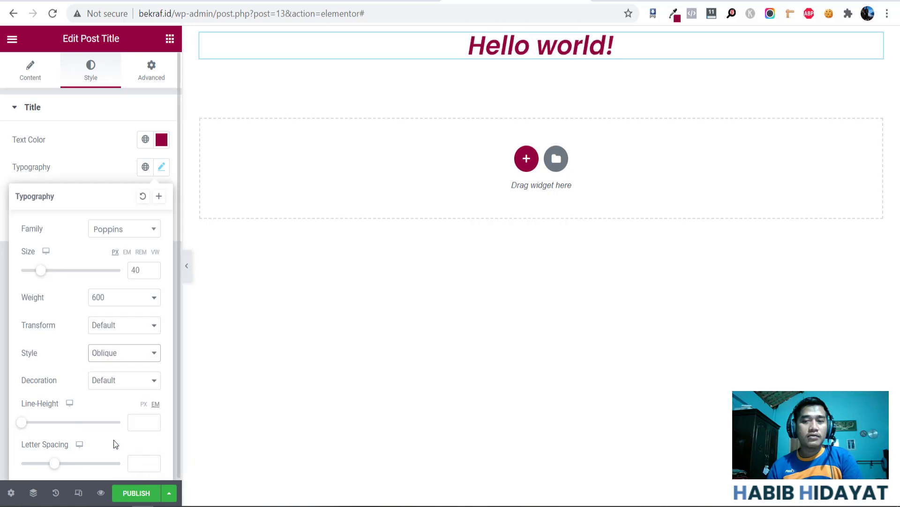
left_click(123, 360)
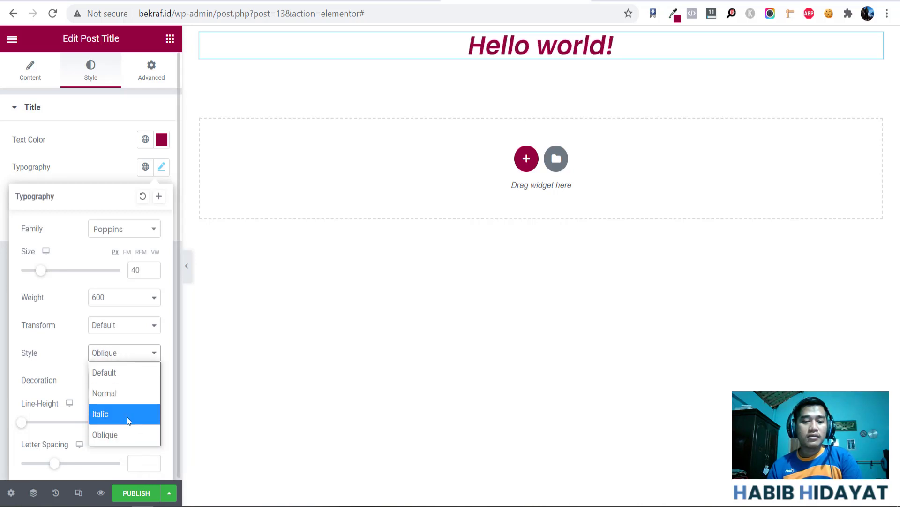
left_click(125, 418)
left_click(132, 358)
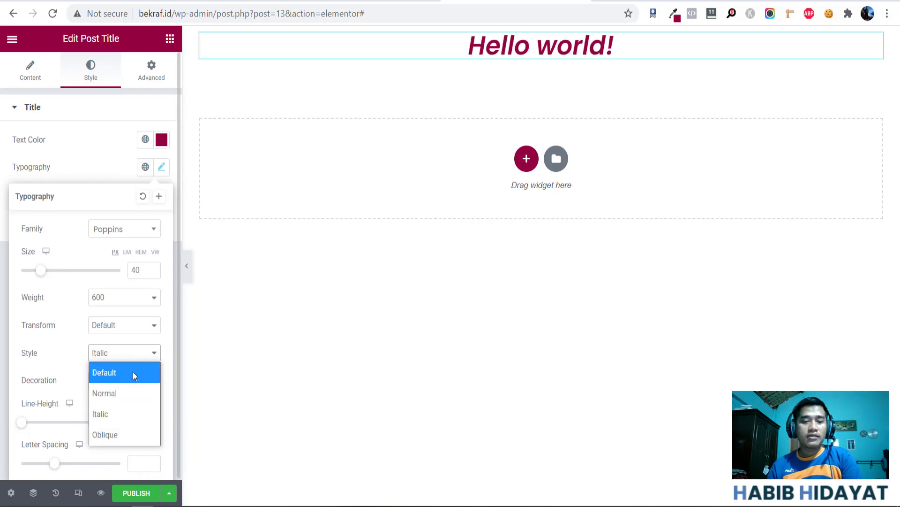
left_click(131, 381)
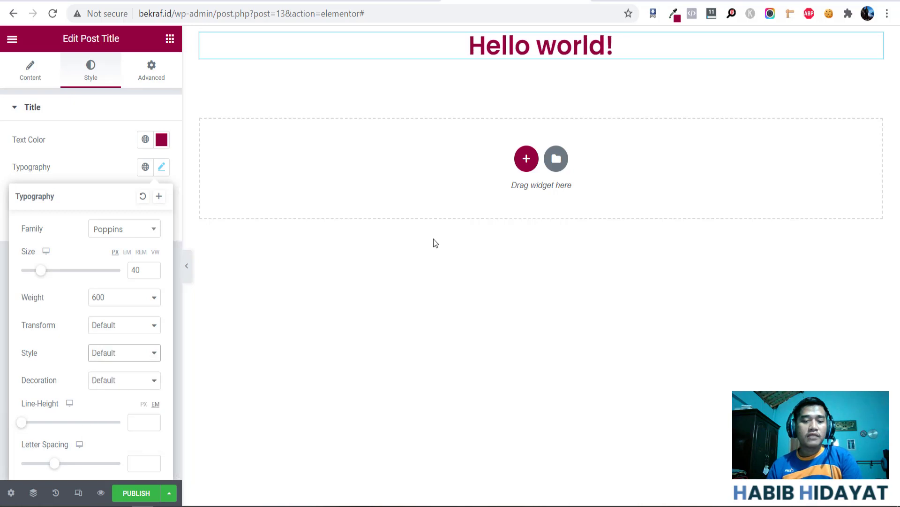
- Try the Overline, Line Through and None decorations on the title and return the decoration to Default
left_click(107, 388)
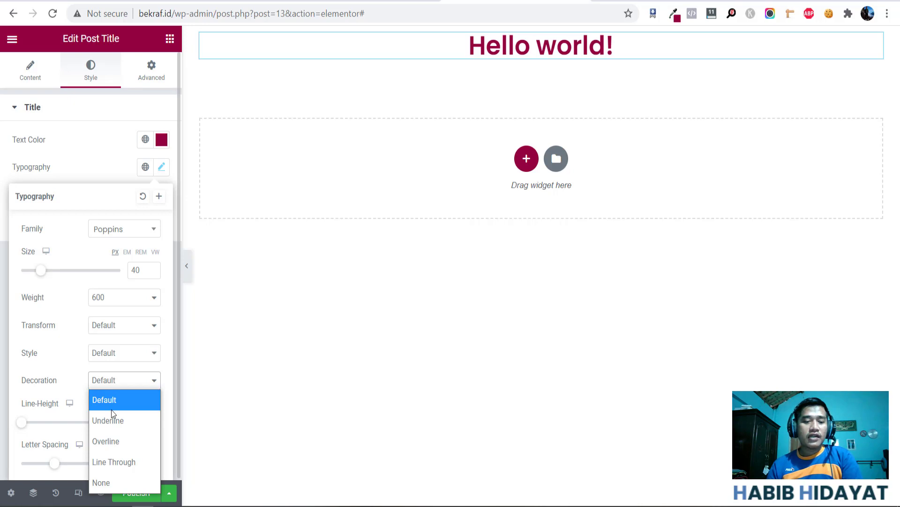
left_click(117, 445)
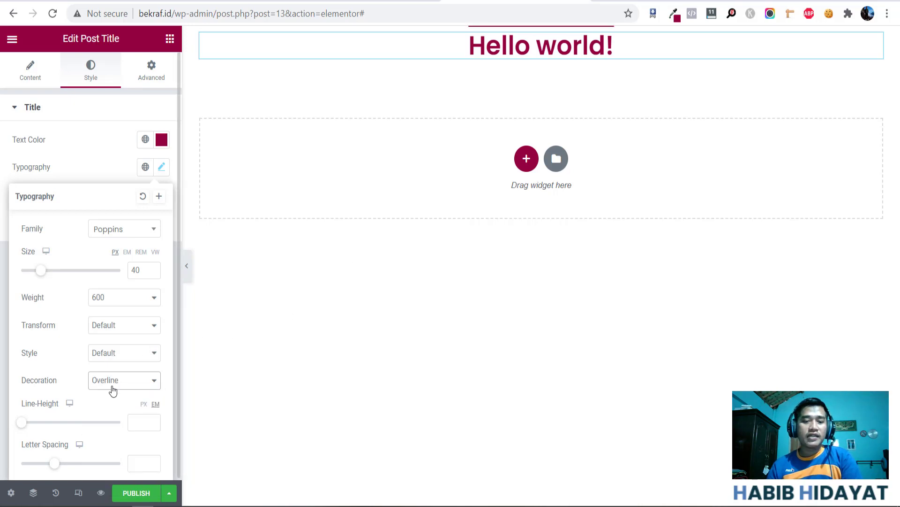
left_click(112, 390)
left_click(114, 460)
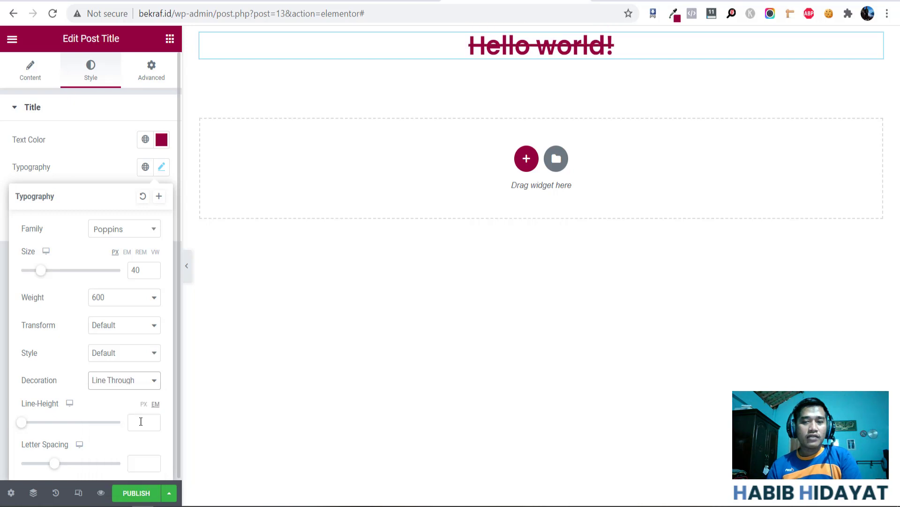
left_click(139, 377)
left_click(126, 481)
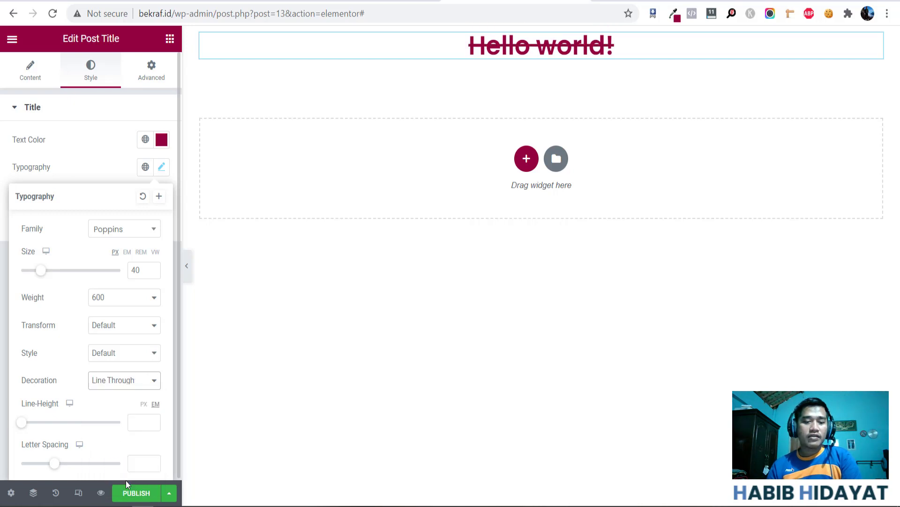
left_click(132, 378)
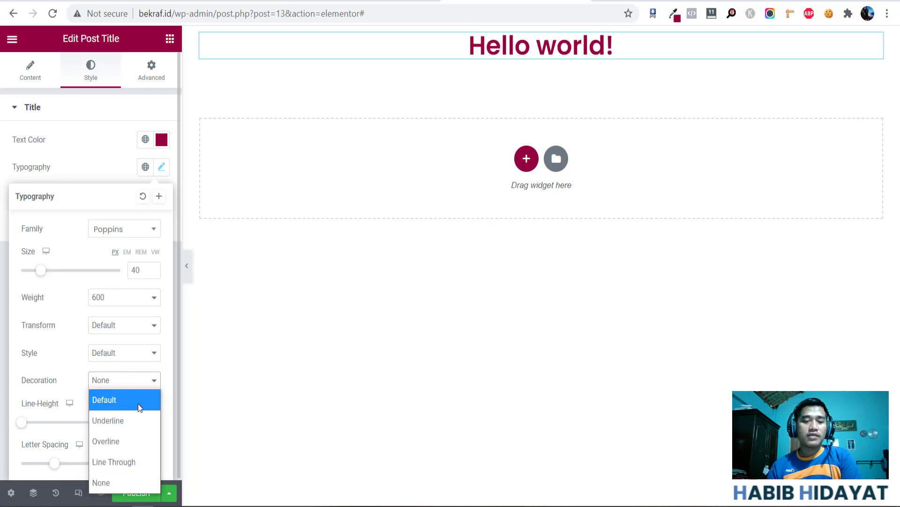
left_click(138, 402)
- Try a line height of 1.6 em on the title and clear the value again
scroll(126, 385, "down", 1)
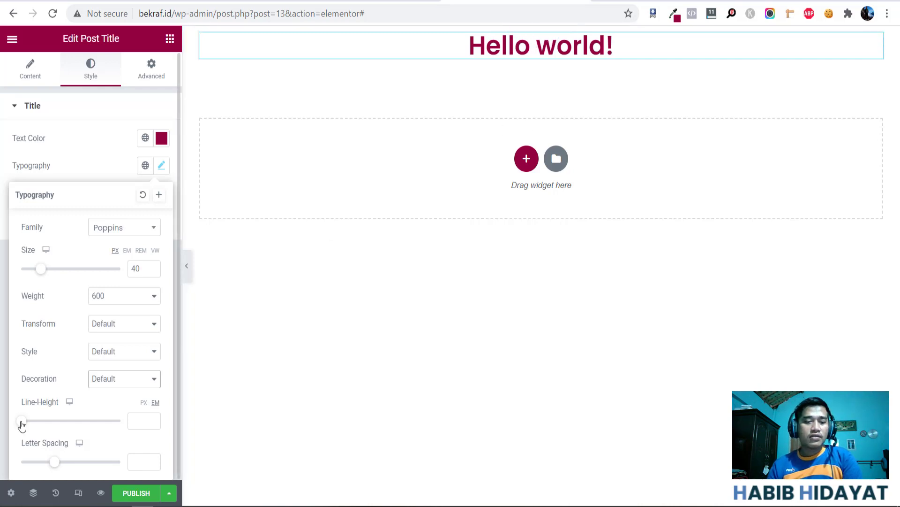
left_click_drag(22, 425, 37, 423)
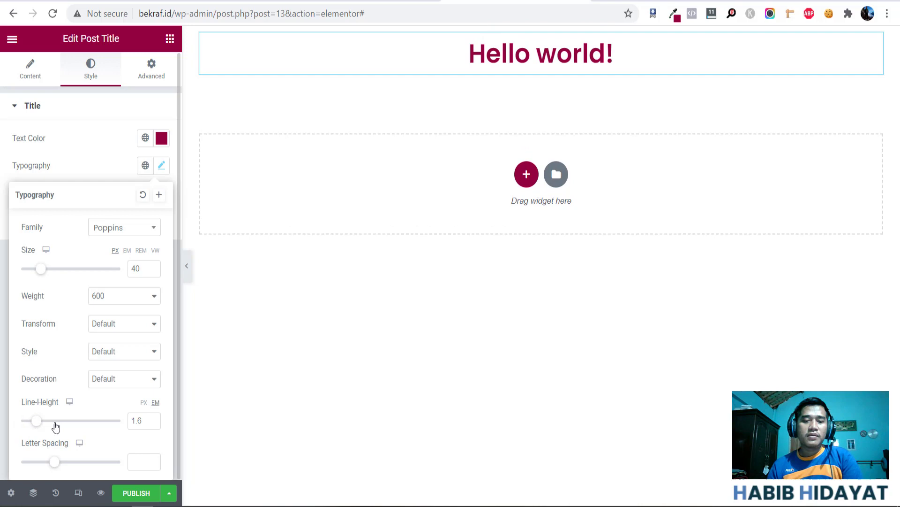
left_click(145, 419)
left_click_drag(145, 419, 108, 419)
key("BackSpace")
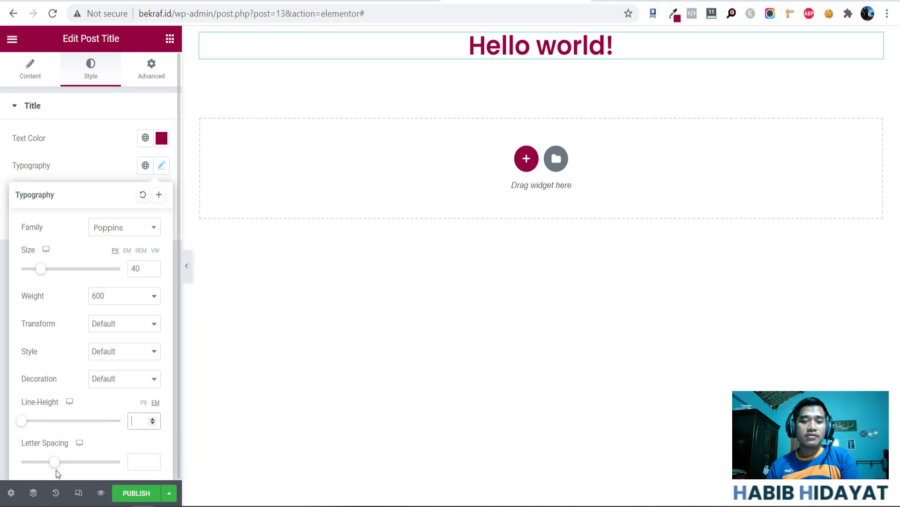
- Try a letter spacing of -0.6 on the title, clear the value again and close the typography settings
mouse_move(55, 466)
left_mouse_down()
mouse_move(131, 481)
mouse_move(49, 469)
left_mouse_up()
left_click_drag(149, 461, 111, 472)
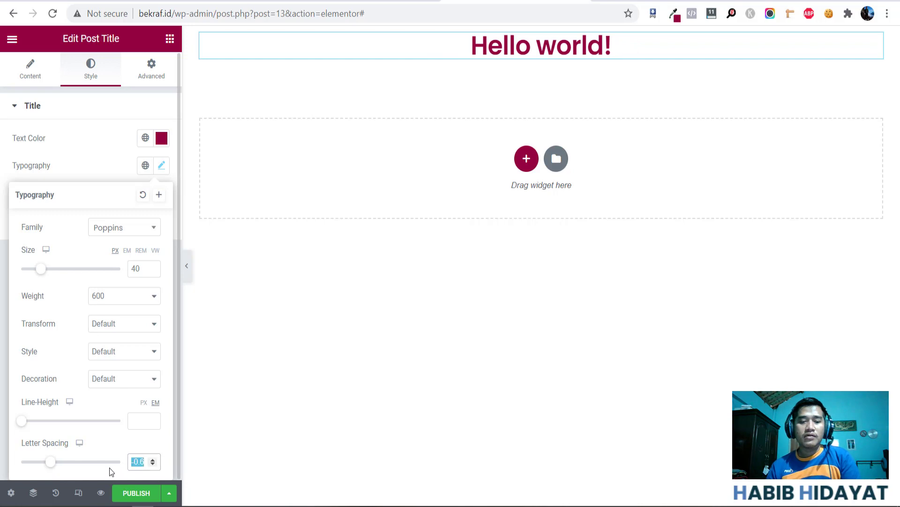
key("BackSpace")
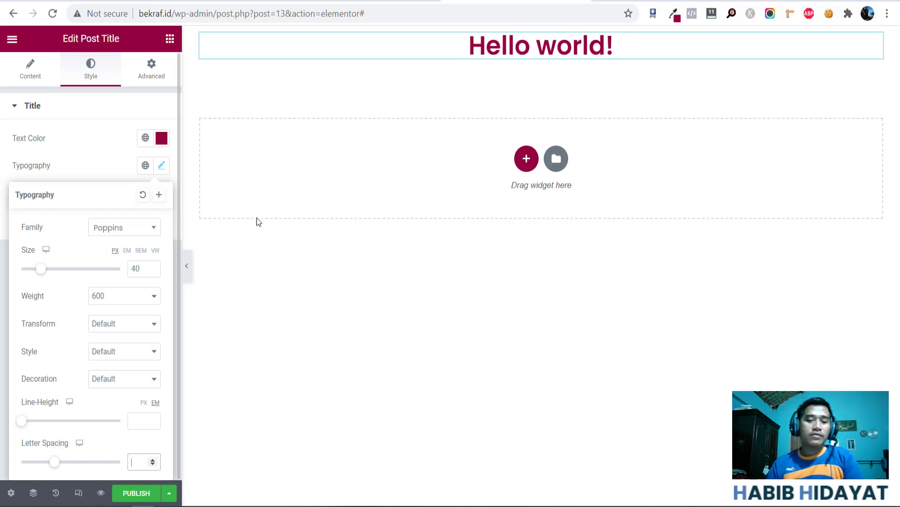
left_click(577, 90)
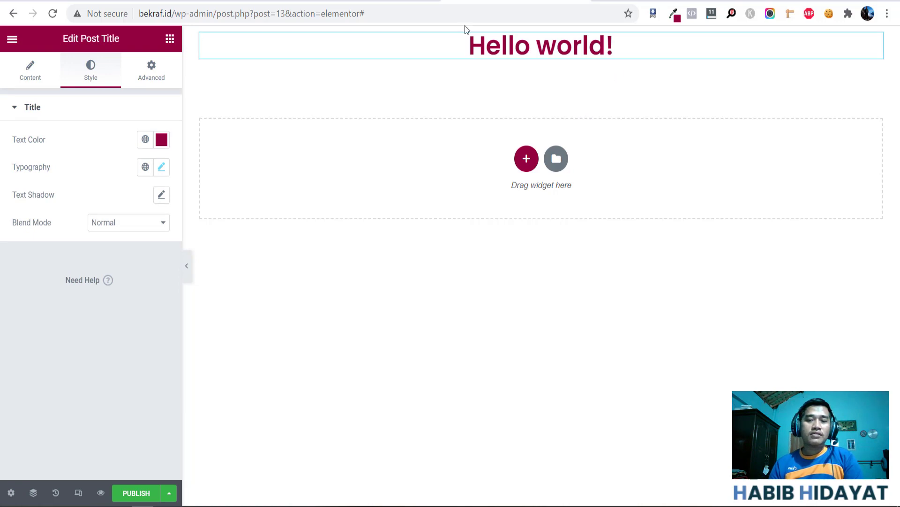
- Add a text shadow to the title with colour rgba(0, 0, 0, 0.1) and horizontal and vertical offsets of 1
left_click(162, 195)
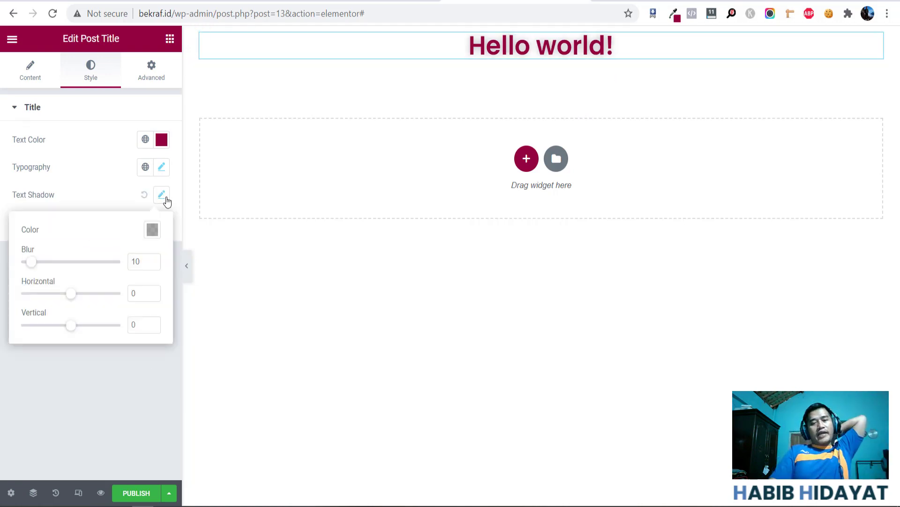
left_click(152, 229)
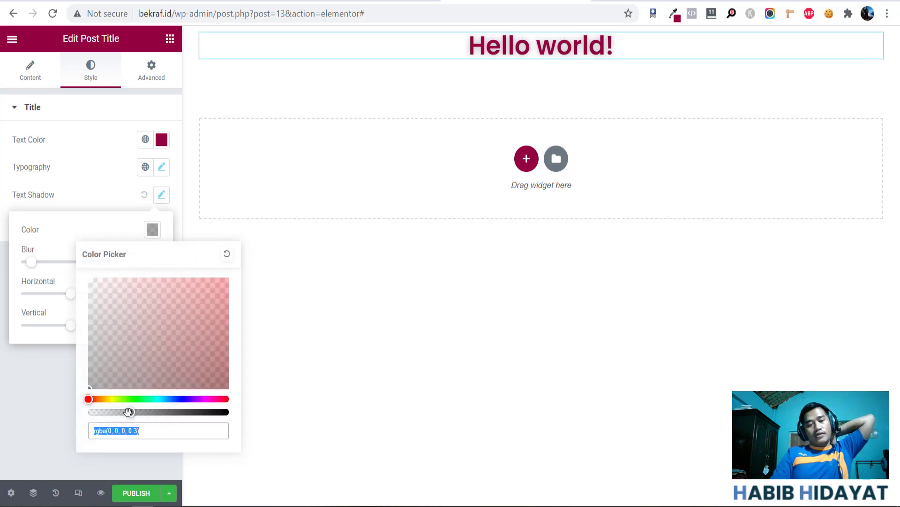
left_click_drag(126, 411, 102, 407)
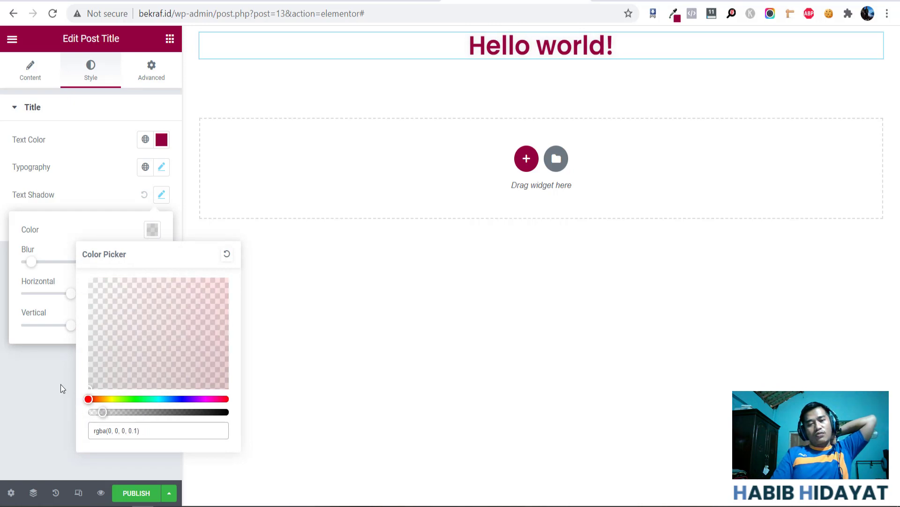
left_click(89, 228)
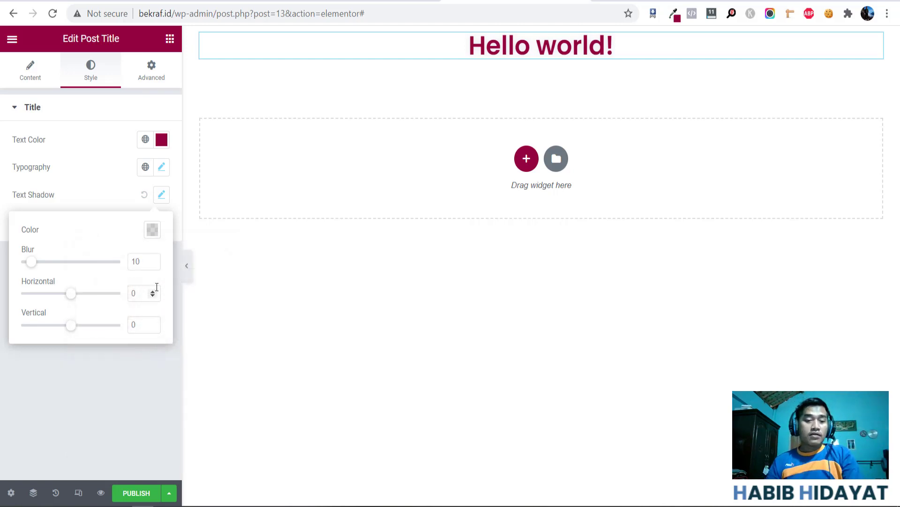
left_click(152, 323)
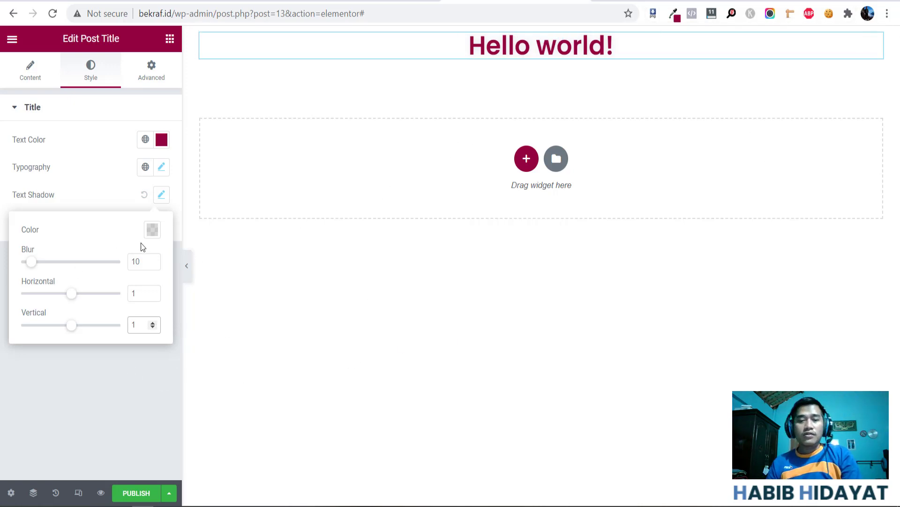
- Clear the colour of the title's text shadow and close the shadow settings
left_click(152, 230)
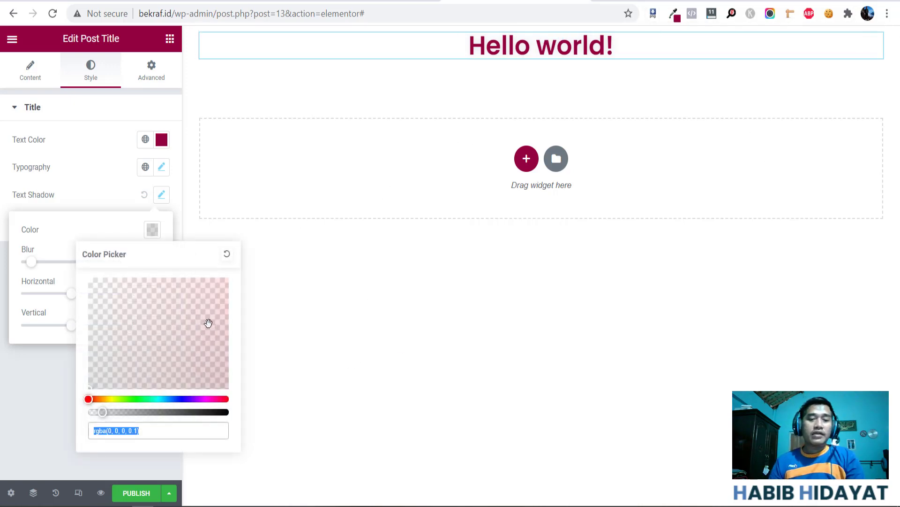
left_click(226, 253)
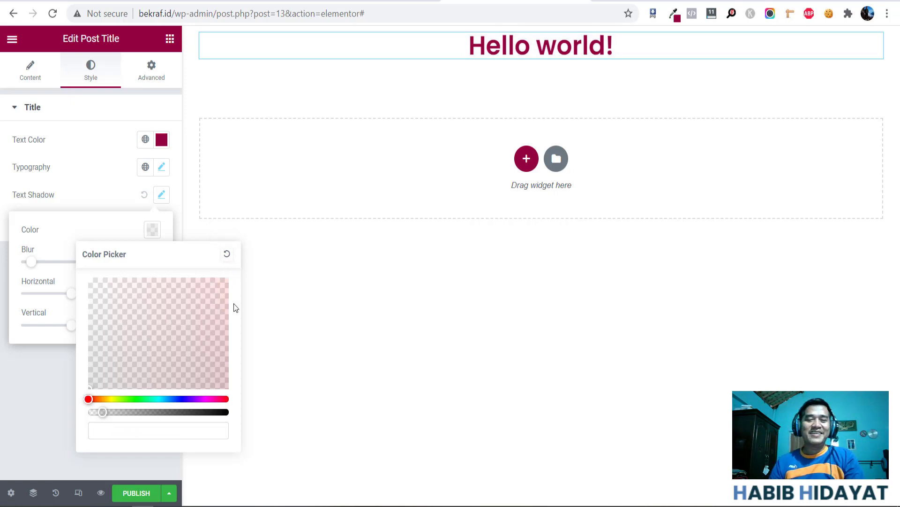
left_click(91, 178)
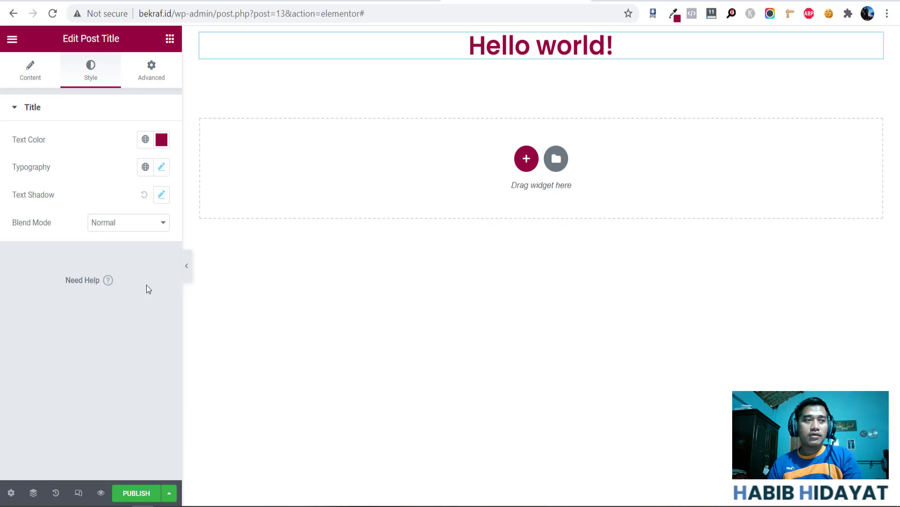
- Try the Multiply, Screen, Darken, Saturation and Color blend modes on the title and return the blend mode to Normal
left_click(144, 227)
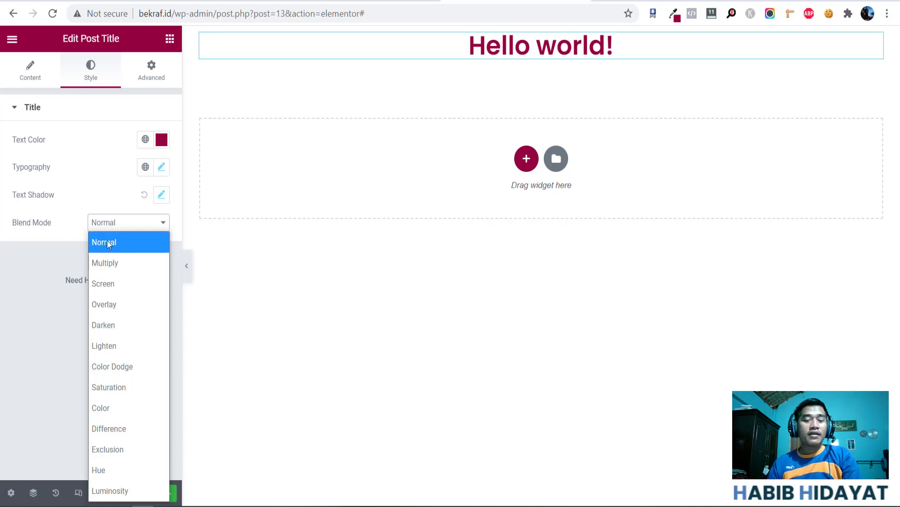
left_click(113, 274)
left_click(123, 233)
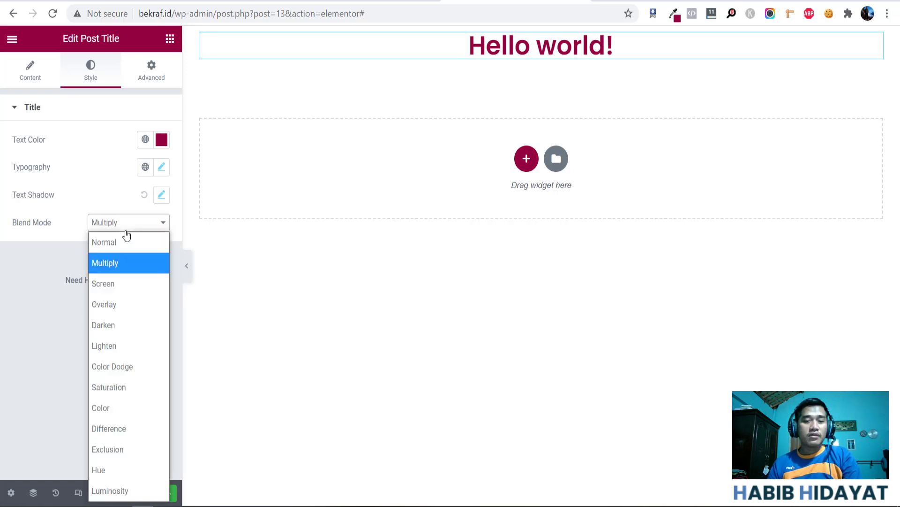
left_click(108, 291)
left_click(116, 233)
left_click(118, 329)
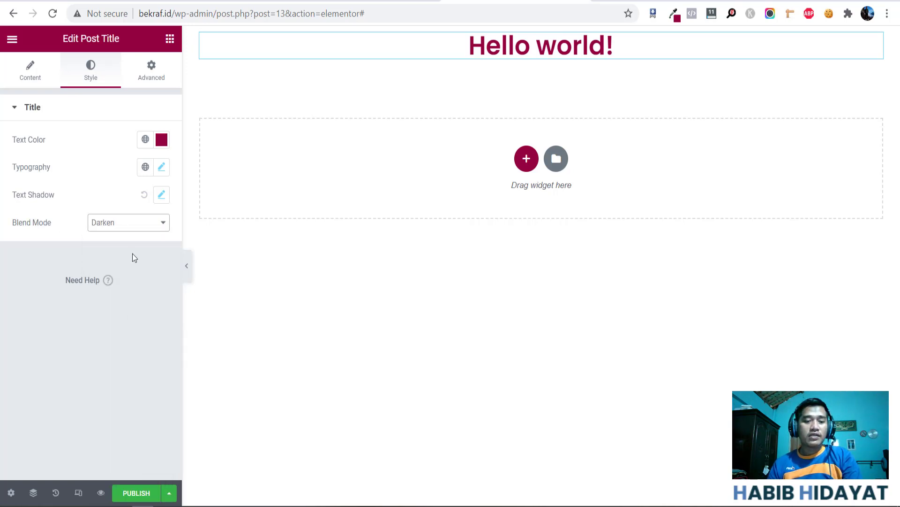
left_click(127, 225)
left_click(128, 388)
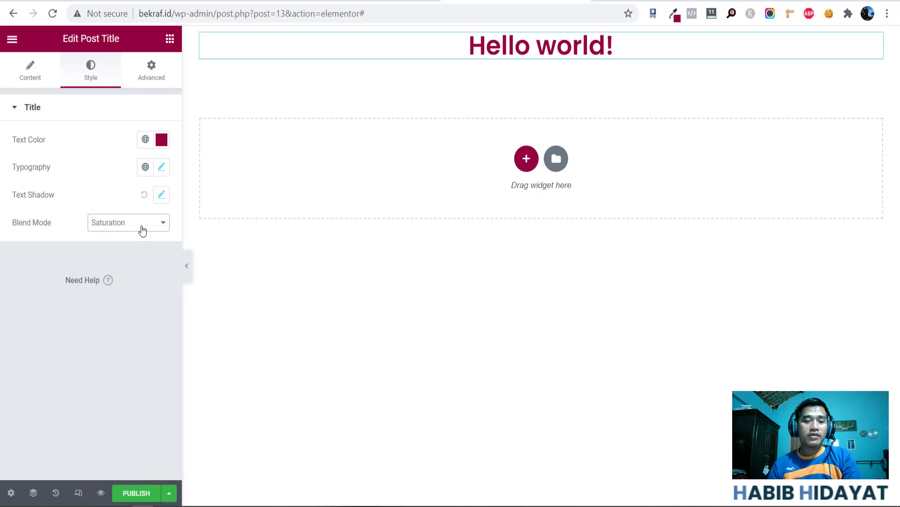
left_click(141, 227)
left_click(132, 391)
left_click(148, 221)
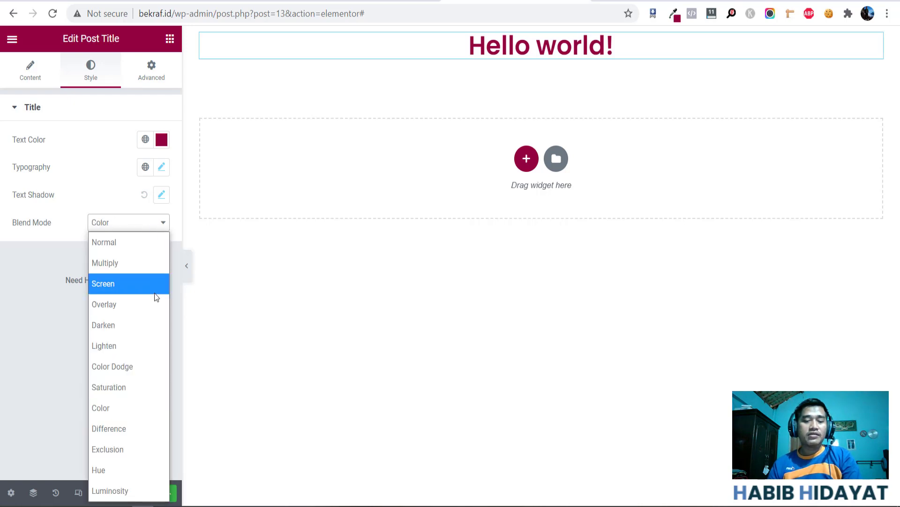
left_click(137, 238)
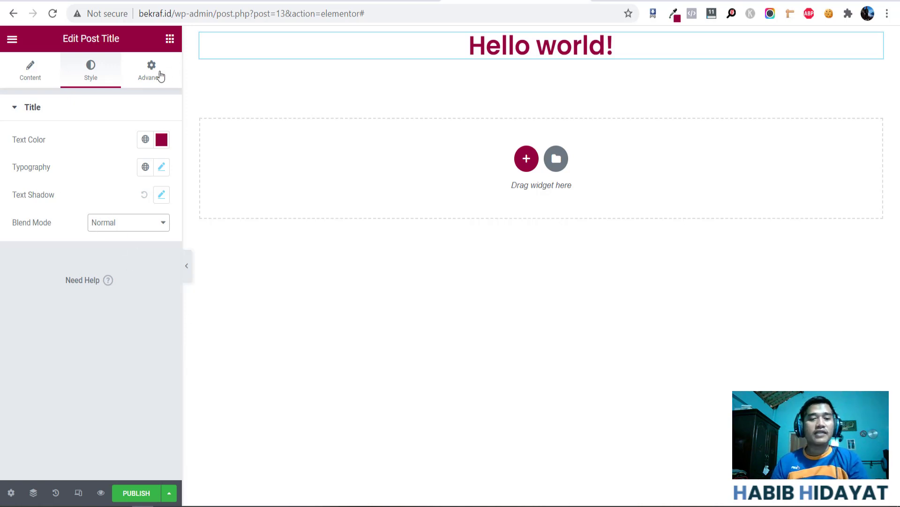
left_click(53, 81)
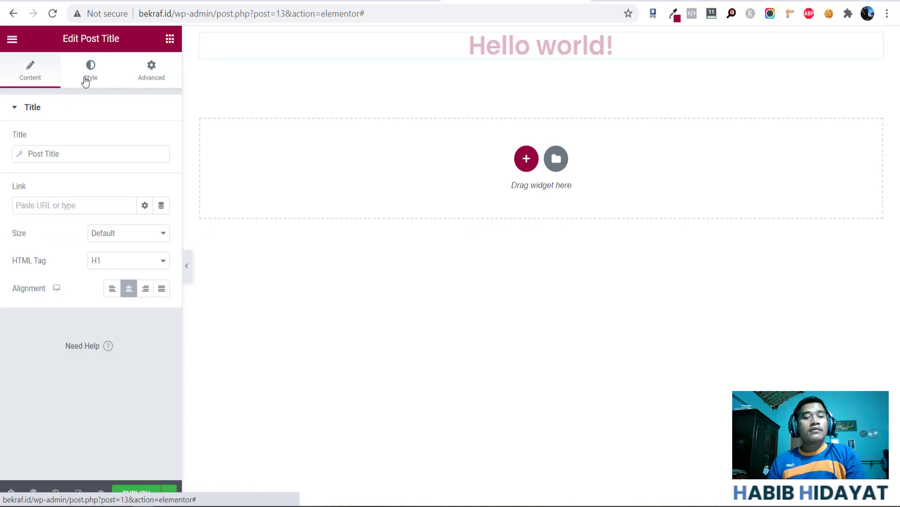
left_click(84, 80)
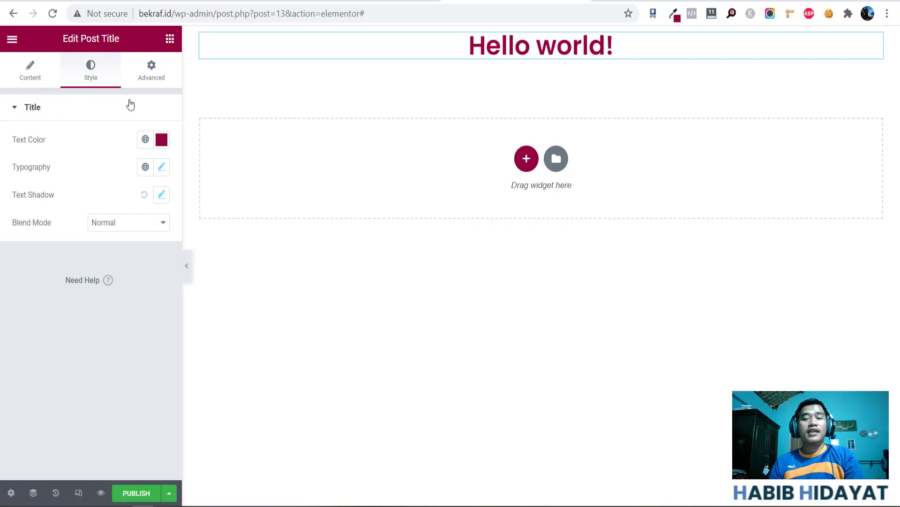
- Try a Post Excerpt widget below the title, view its style settings and delete the widget again
left_click(170, 39)
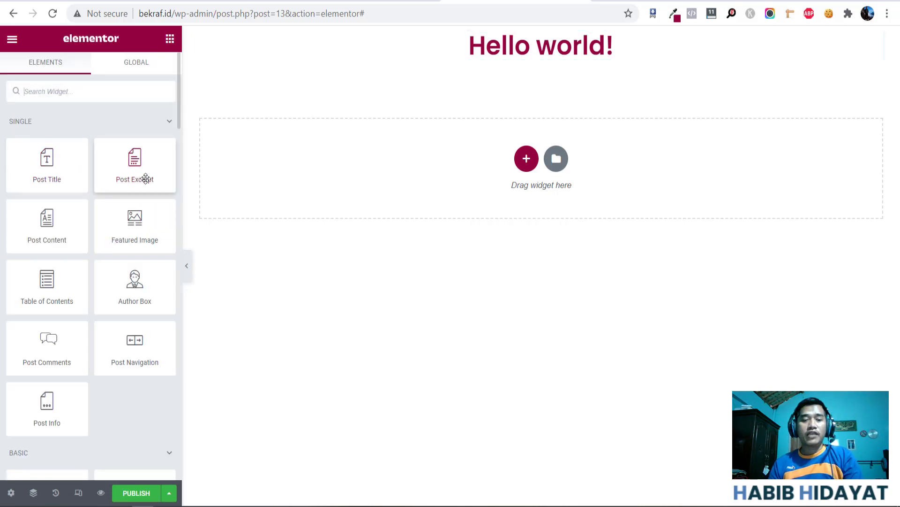
left_click_drag(131, 181, 493, 66)
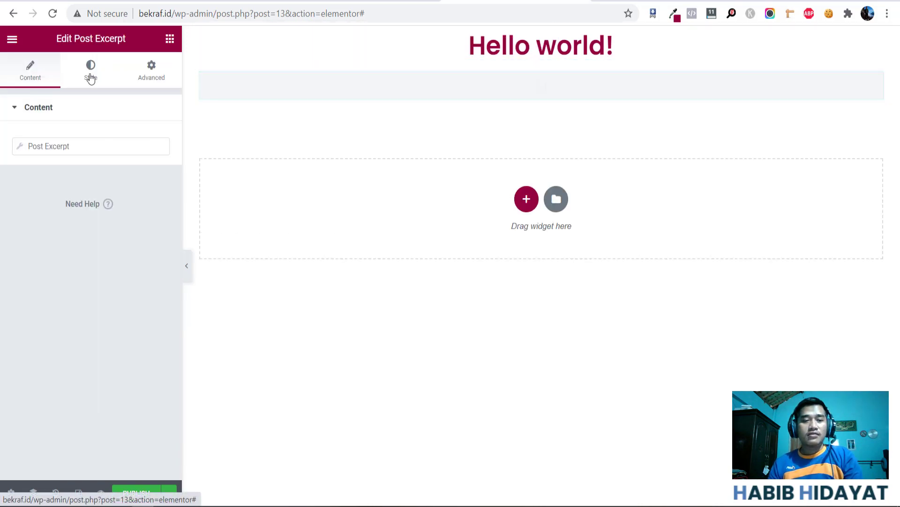
left_click(91, 75)
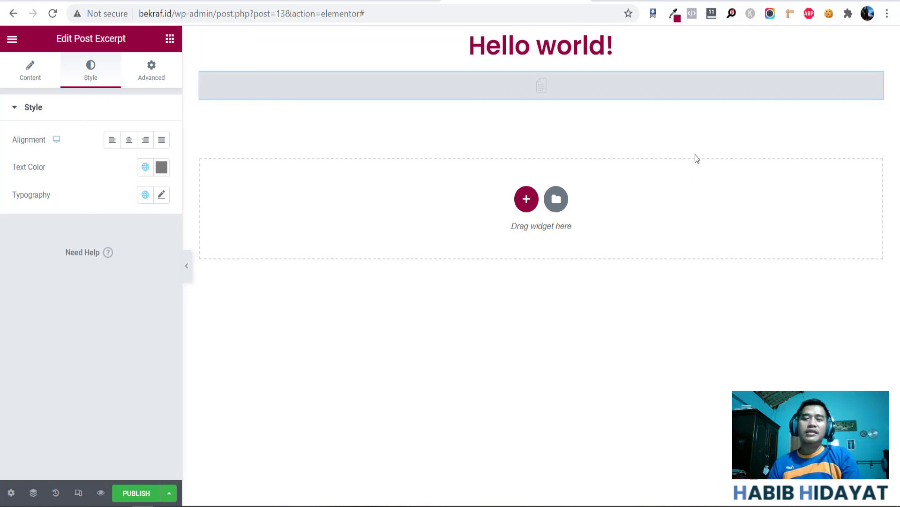
right_click(874, 83)
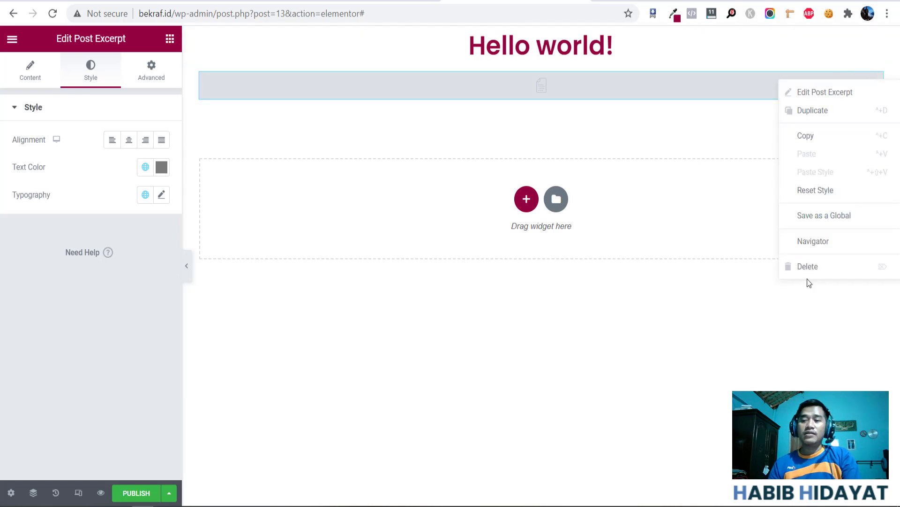
left_click(808, 267)
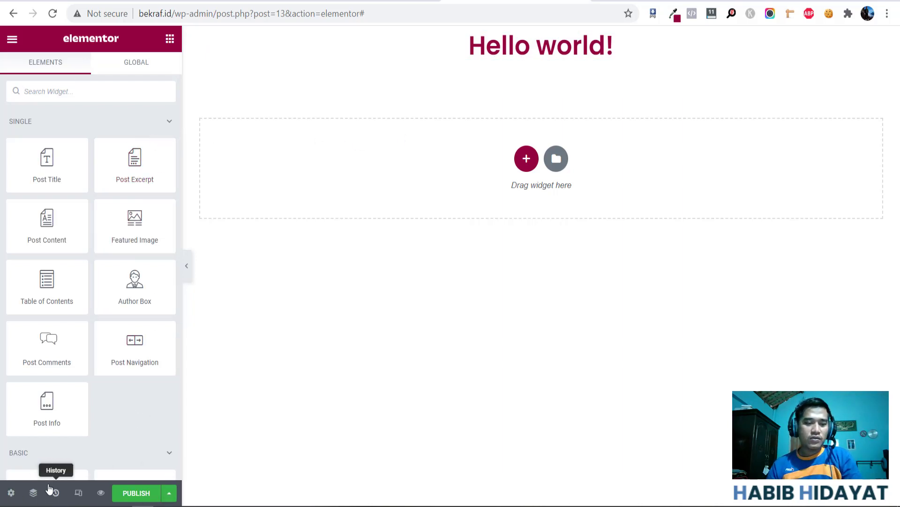
- Examine the template's section, column and Post Title structure in the Navigator, then close the Navigator
left_click(33, 492)
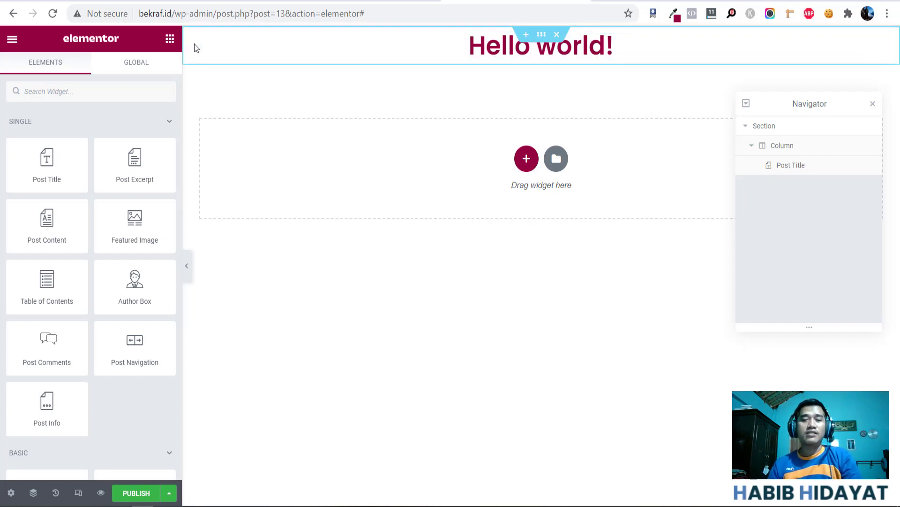
left_click(275, 43)
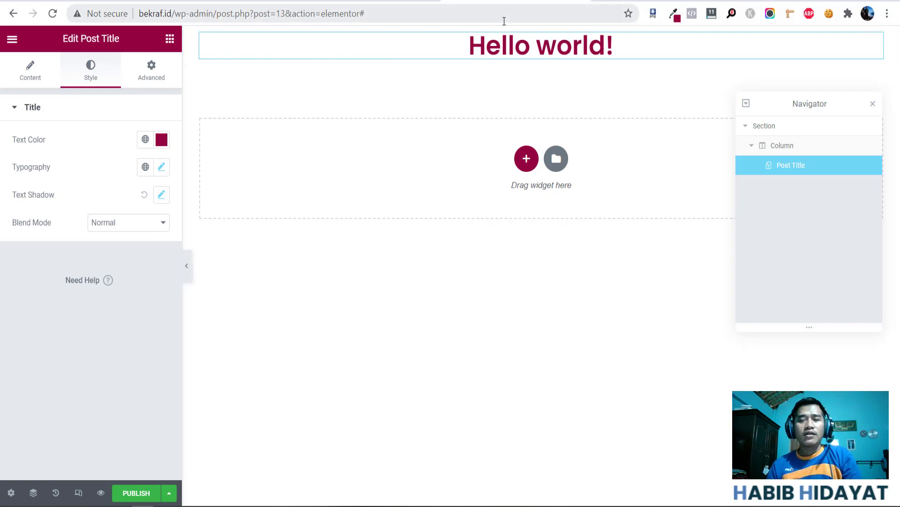
left_click(540, 34)
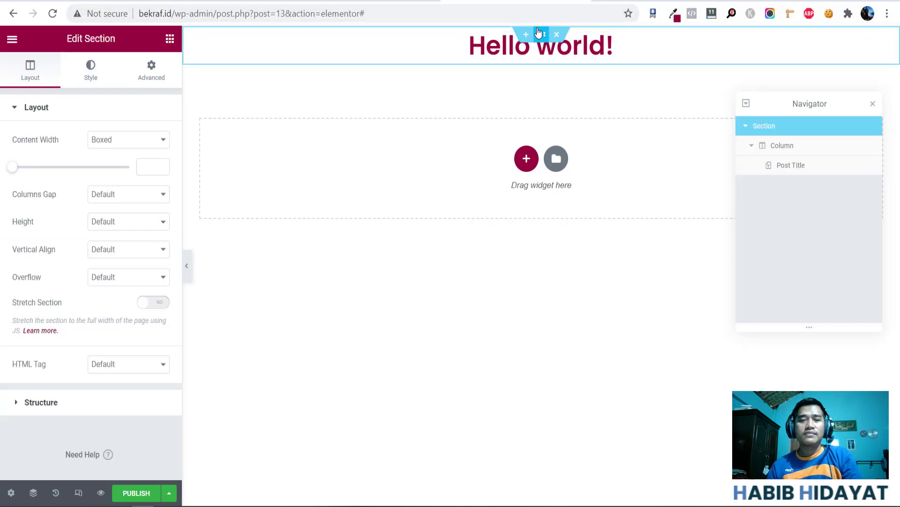
left_click(605, 44)
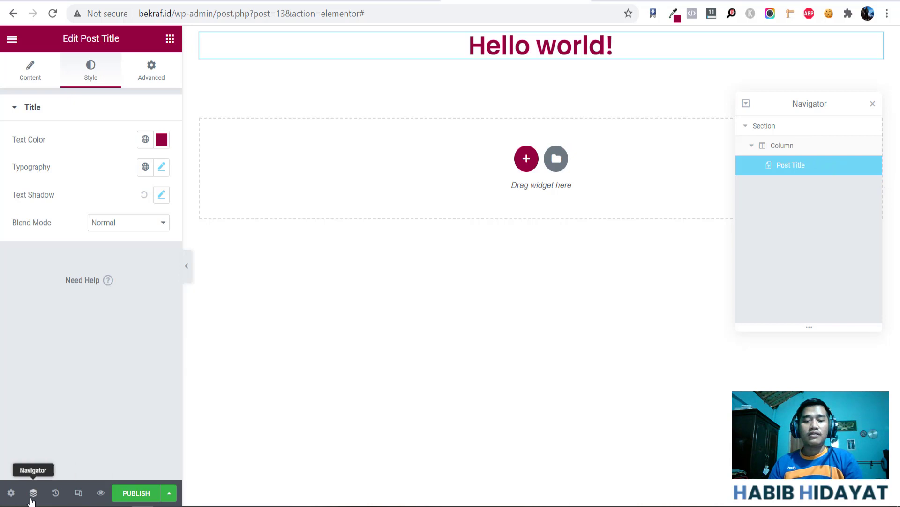
left_click(757, 125)
left_click(752, 145)
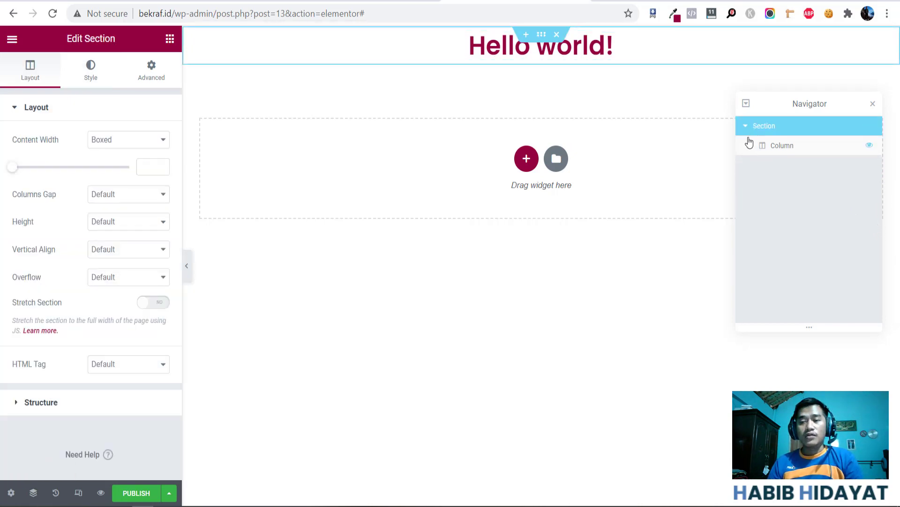
left_click(750, 144)
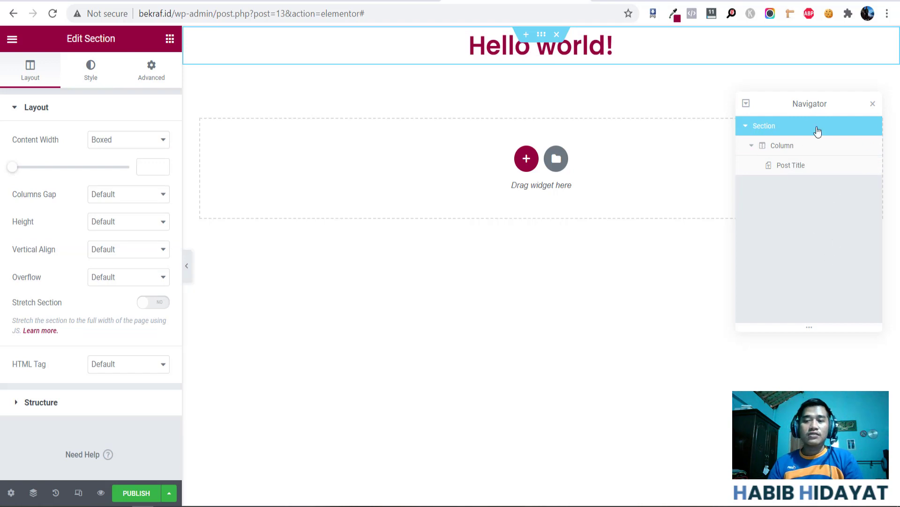
left_click(873, 103)
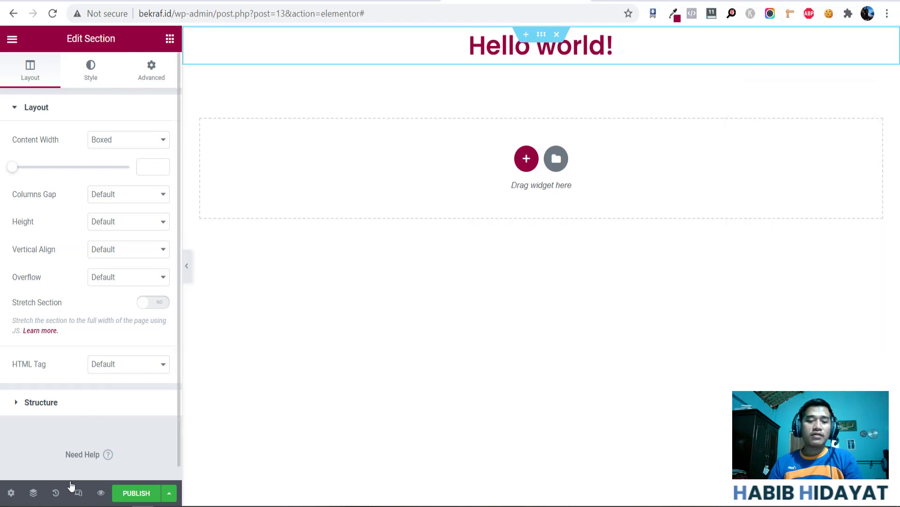
- View the edit history and check the template in the mobile, tablet and desktop views of Responsive Mode, then exit that mode
left_click(56, 492)
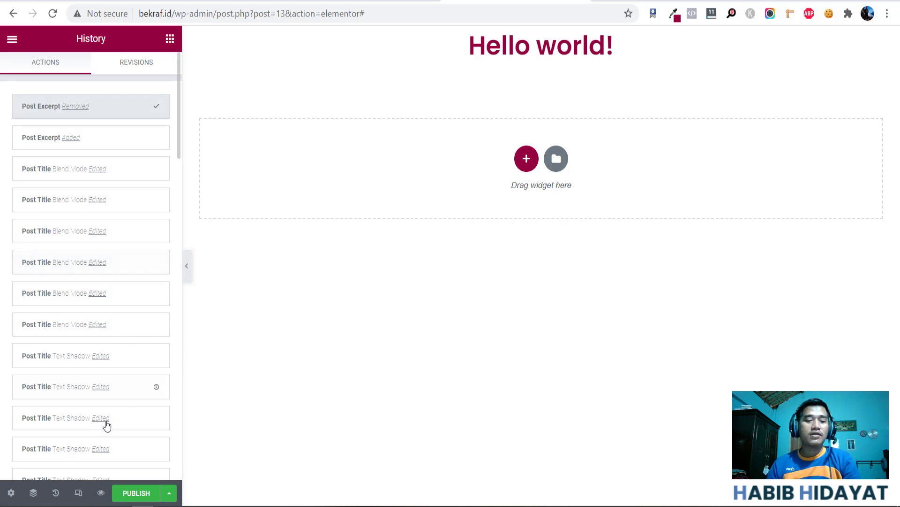
left_click(78, 494)
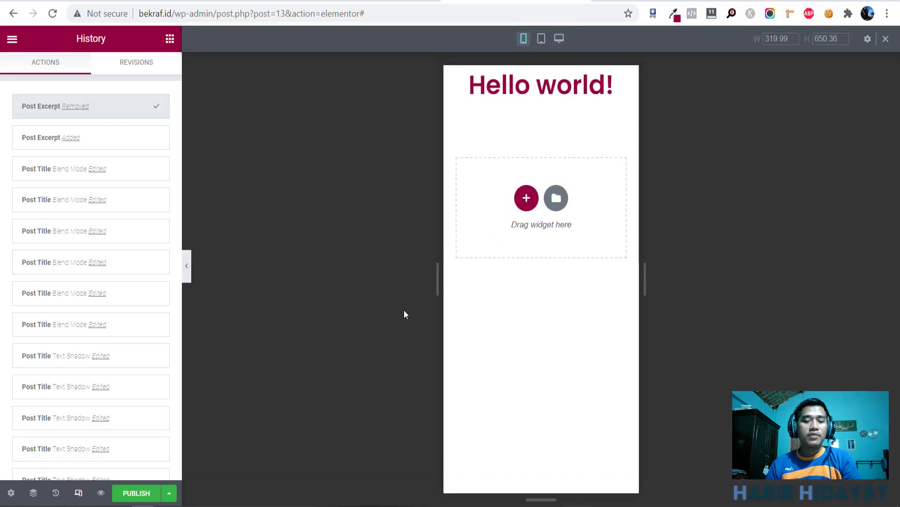
left_click(541, 38)
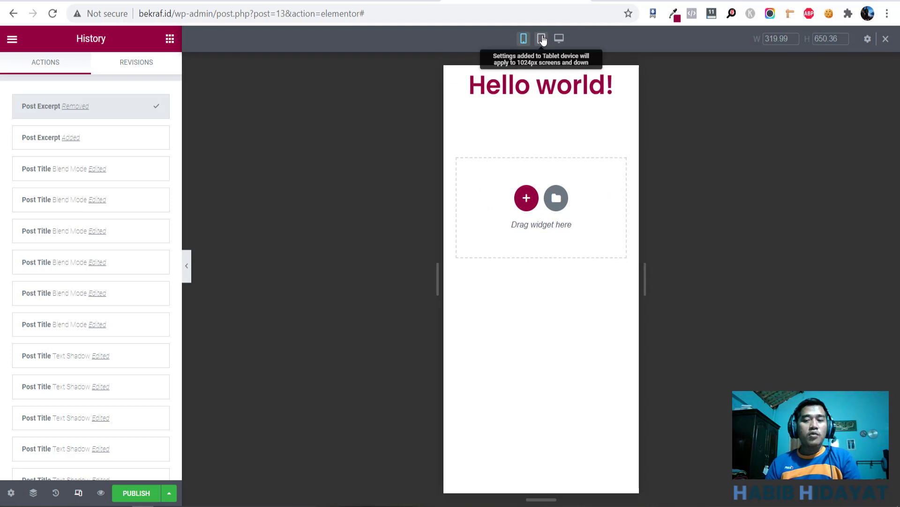
left_click(557, 39)
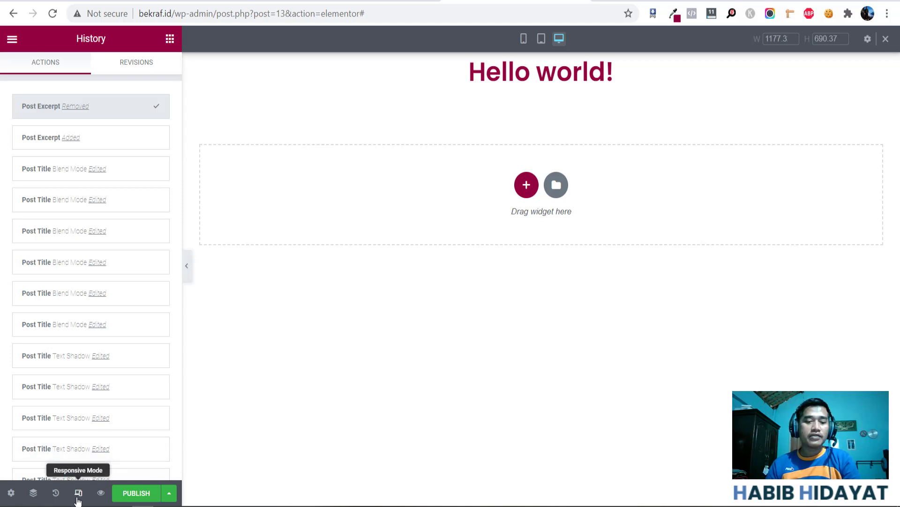
left_click(886, 39)
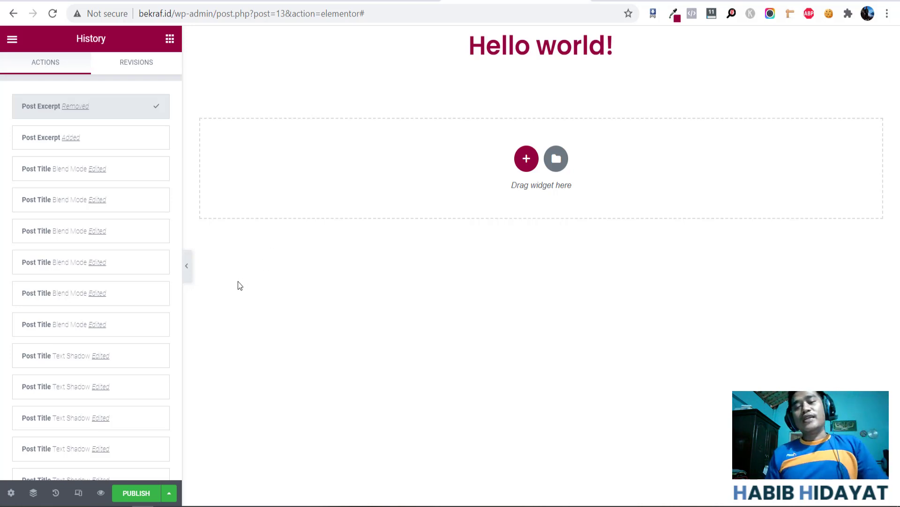
- Hide the editing panel and show it again, then preview the template in a new tab and return to the editor
left_click(190, 270)
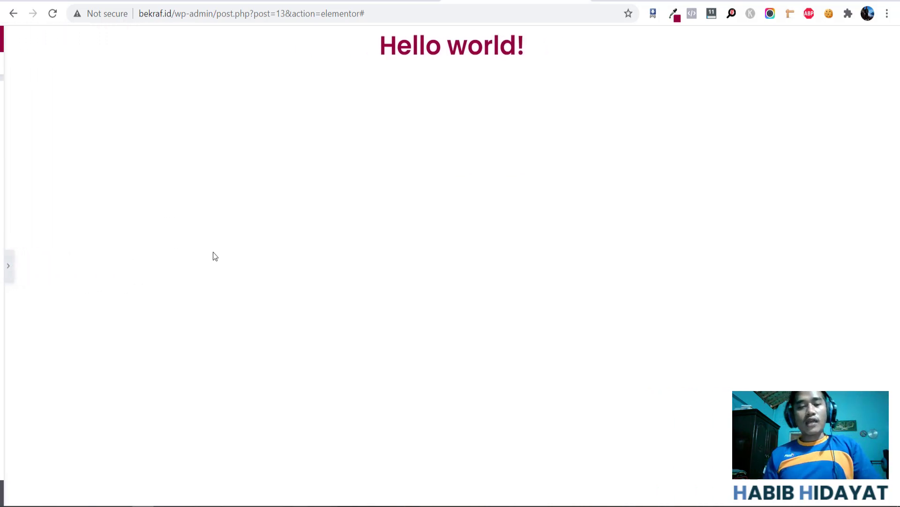
left_click(4, 270)
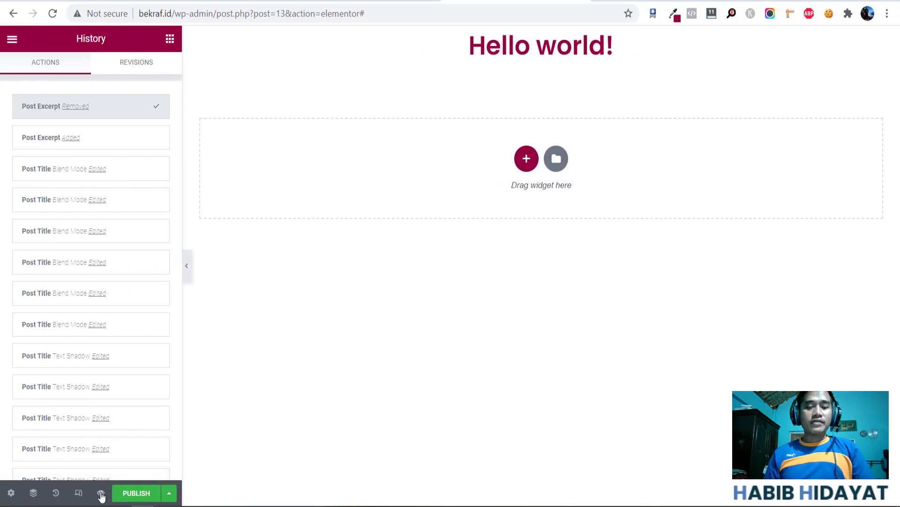
mouse_move(101, 495)
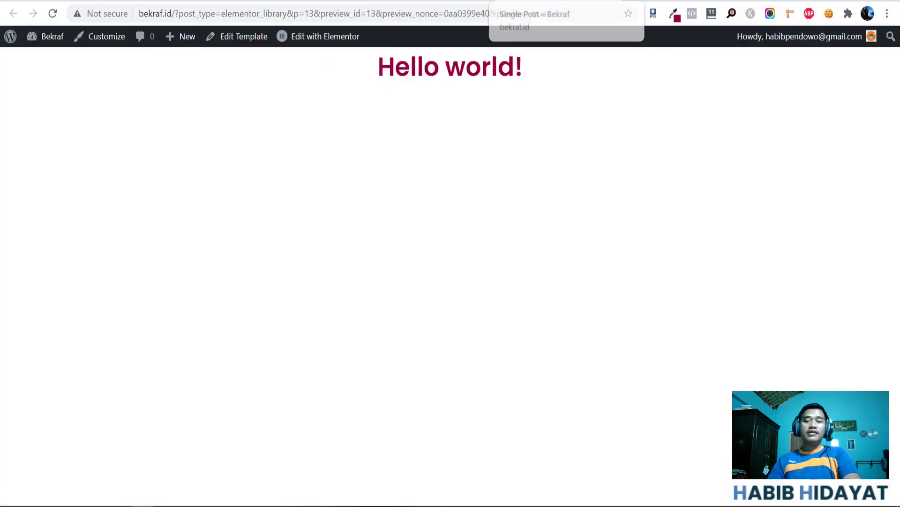
left_click(434, 0)
key("super")
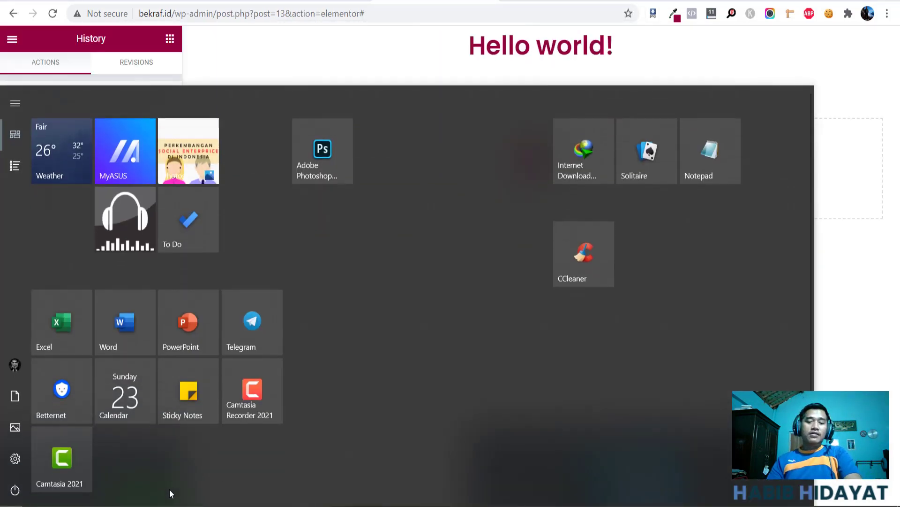
key("super")
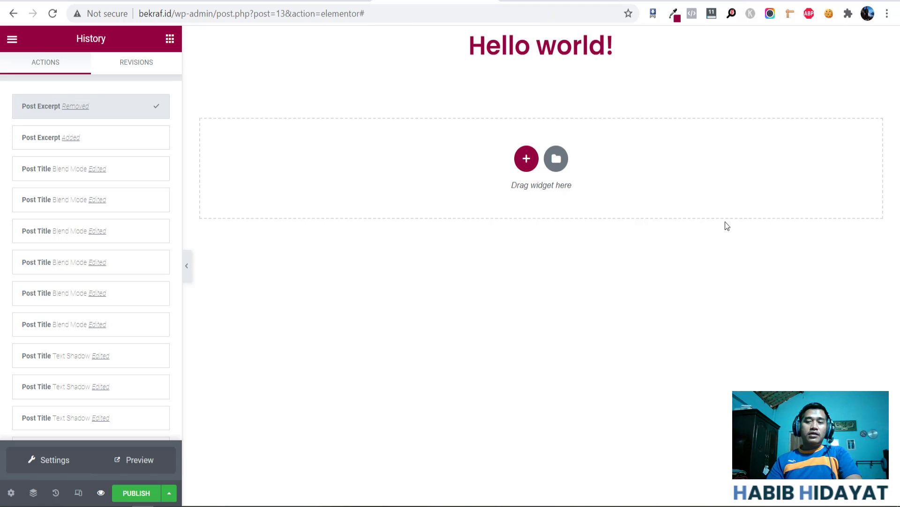
- View the template's additional save options, including Save Draft, Display Conditions and Save as Template, and close them
left_click(169, 492)
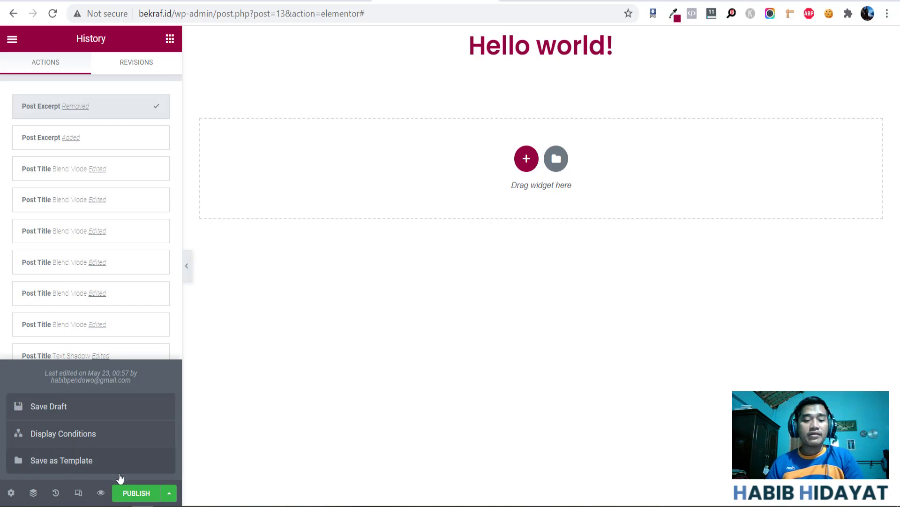
left_click(428, 238)
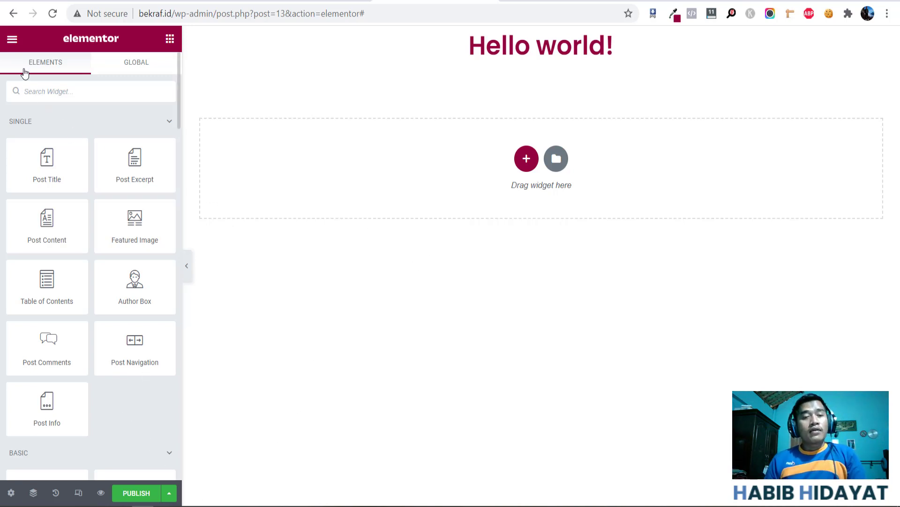
- View the Global widgets area and the Post Title widget's options, including Save as a Global
left_click(122, 68)
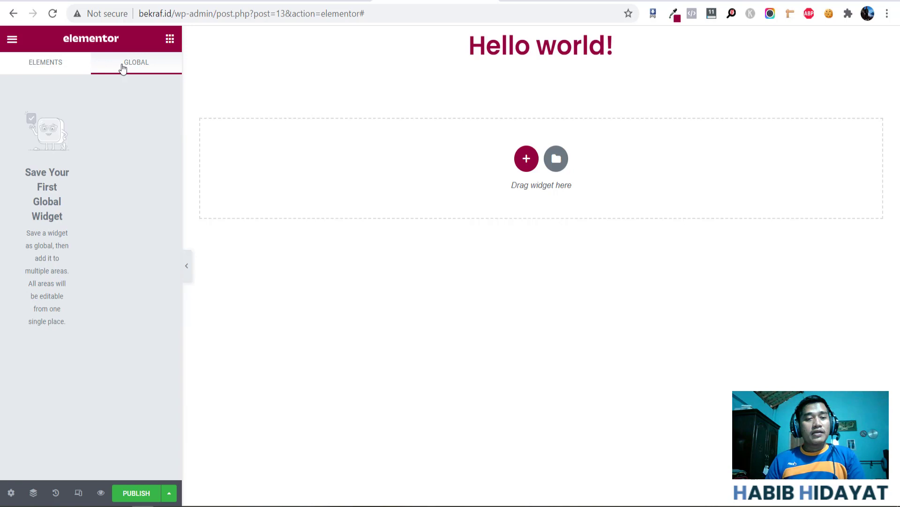
left_click(83, 68)
left_click(133, 69)
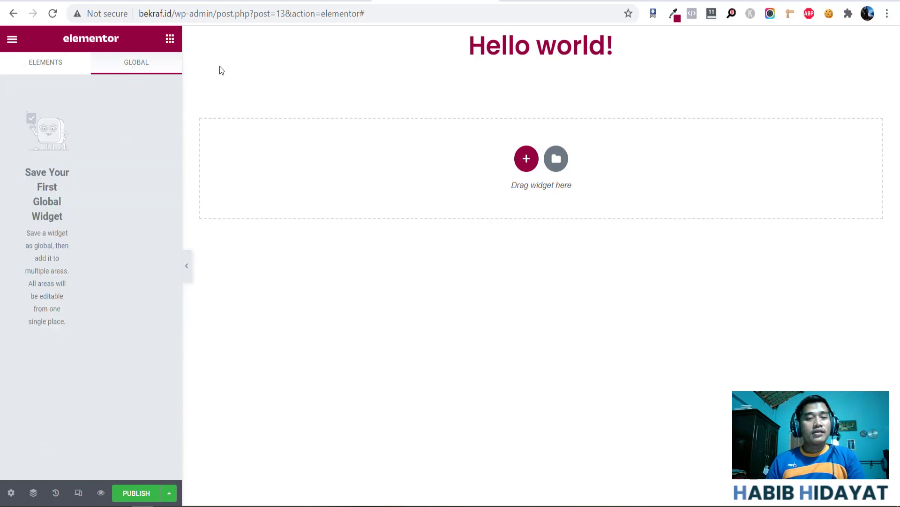
right_click(500, 45)
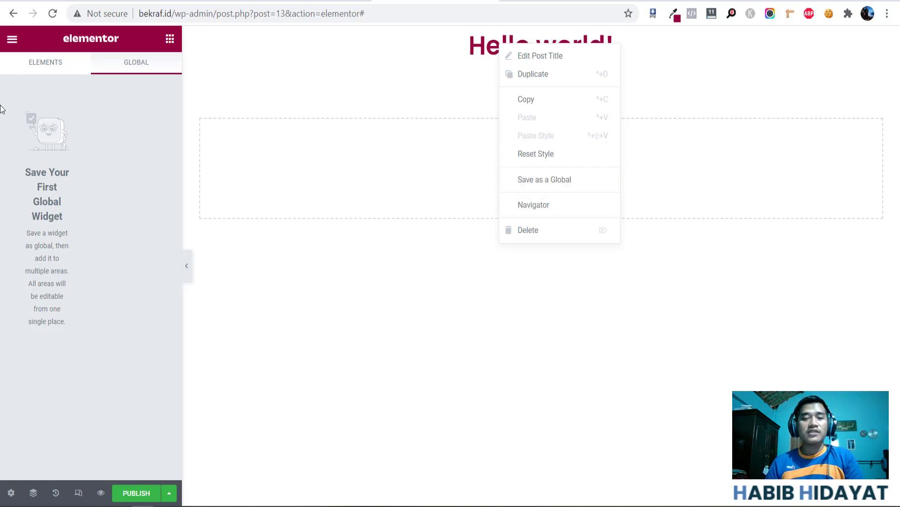
- Open Site Settings and set the Primary global color to #000000
left_click(12, 40)
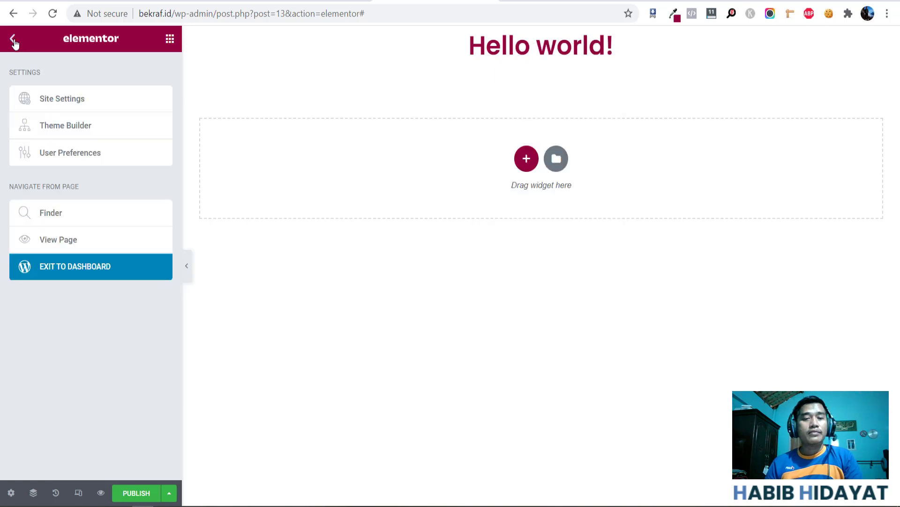
left_click(55, 100)
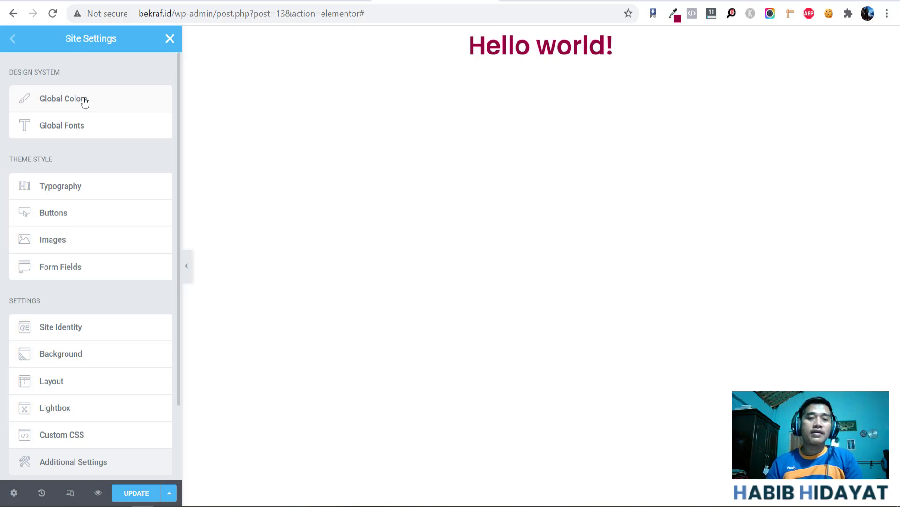
left_click(34, 95)
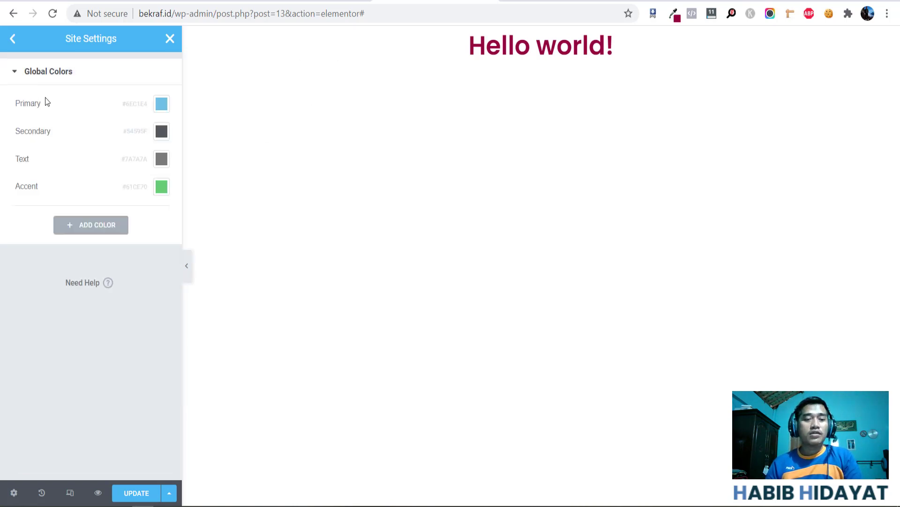
left_click(162, 104)
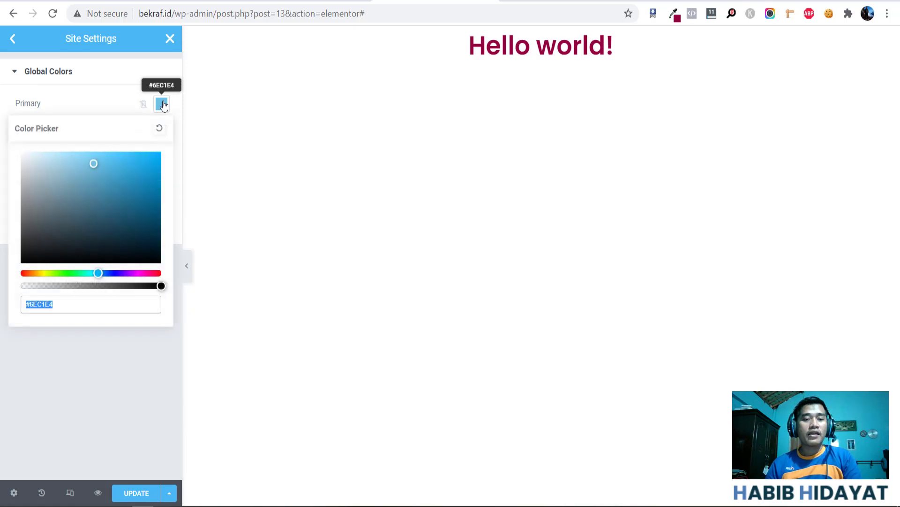
left_click(95, 95)
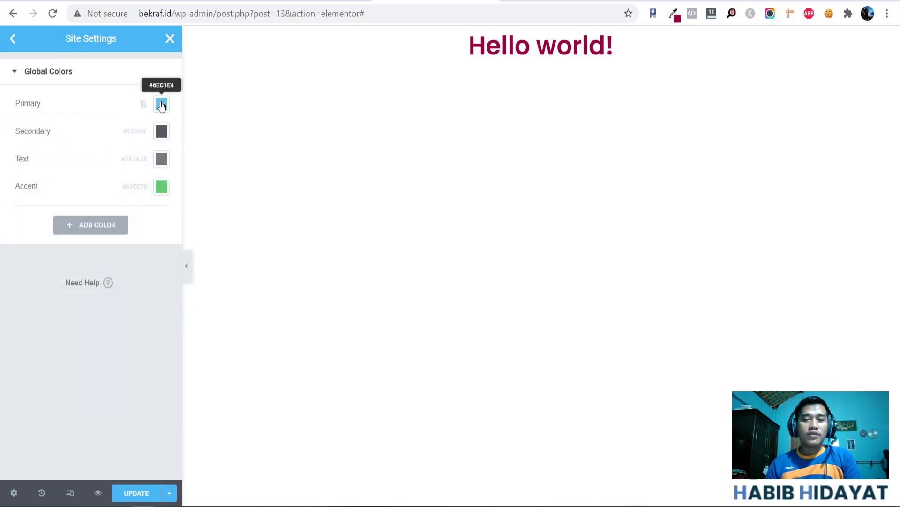
left_click(160, 105)
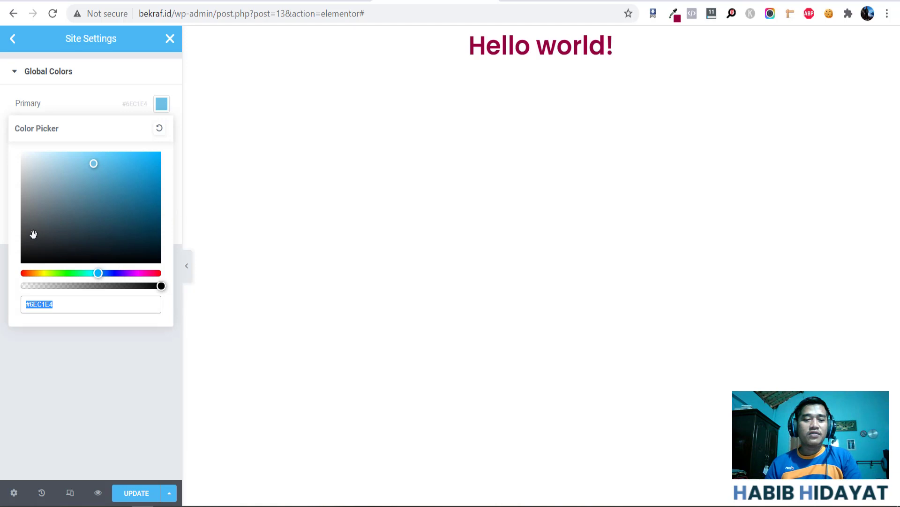
left_click_drag(32, 235, 2, 311)
left_click(73, 101)
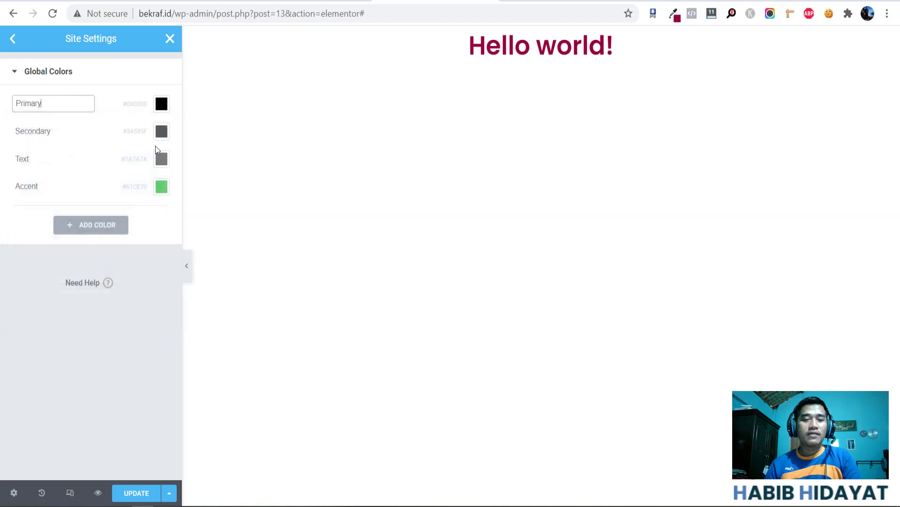
- Set the Accent global color to #93003C, copying the code from the Eye Dropper extension, and return to the Site Settings overview
left_click(161, 194)
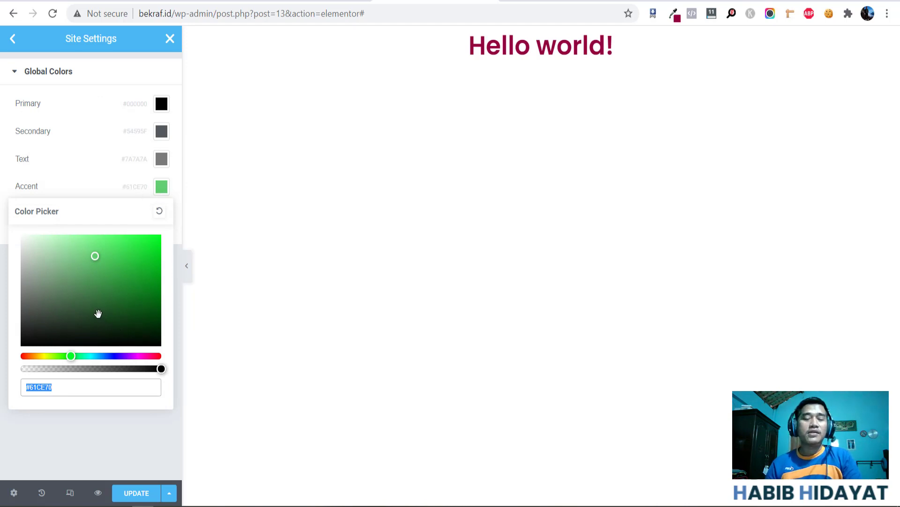
left_click_drag(28, 318, 20, 330)
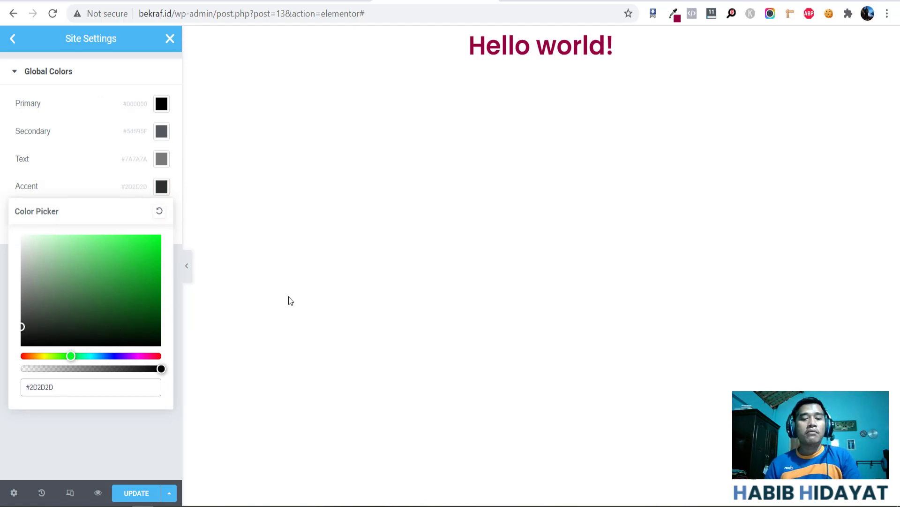
left_click(675, 14)
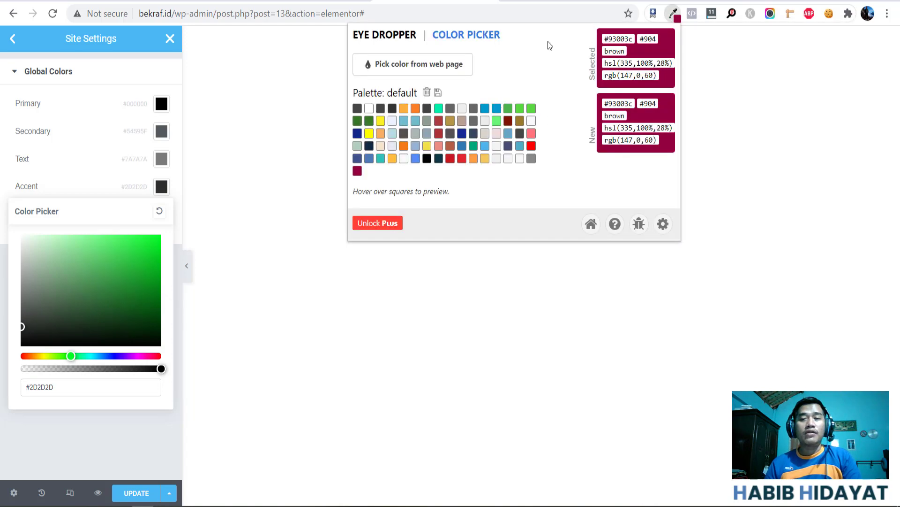
double_click(630, 38)
key("ctrl+c")
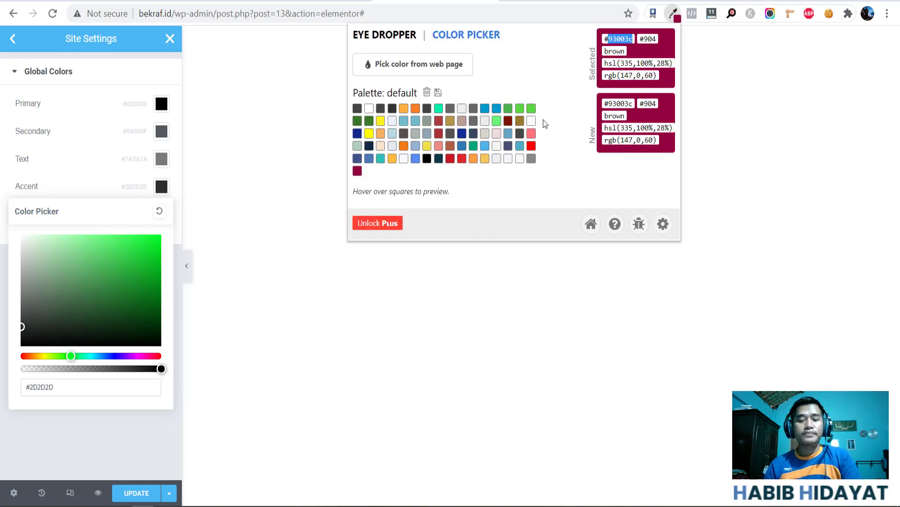
double_click(35, 386)
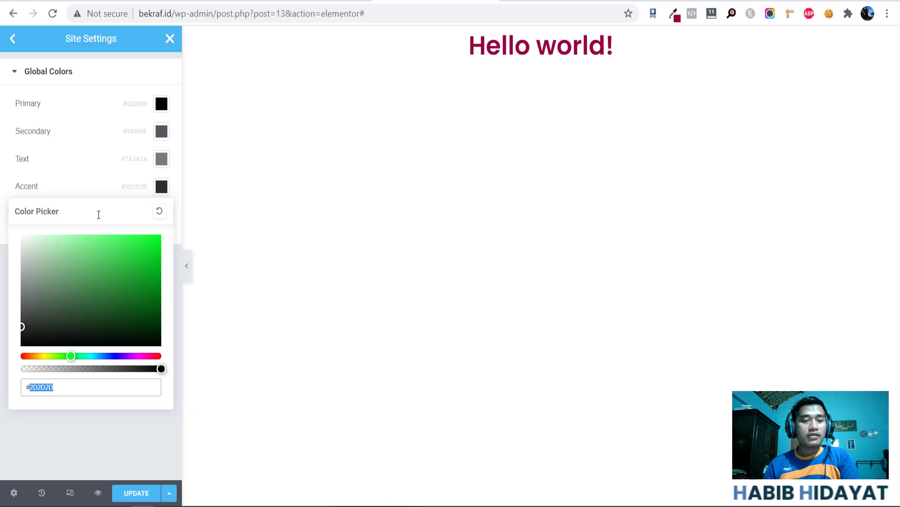
key("ctrl+v")
left_click(118, 191)
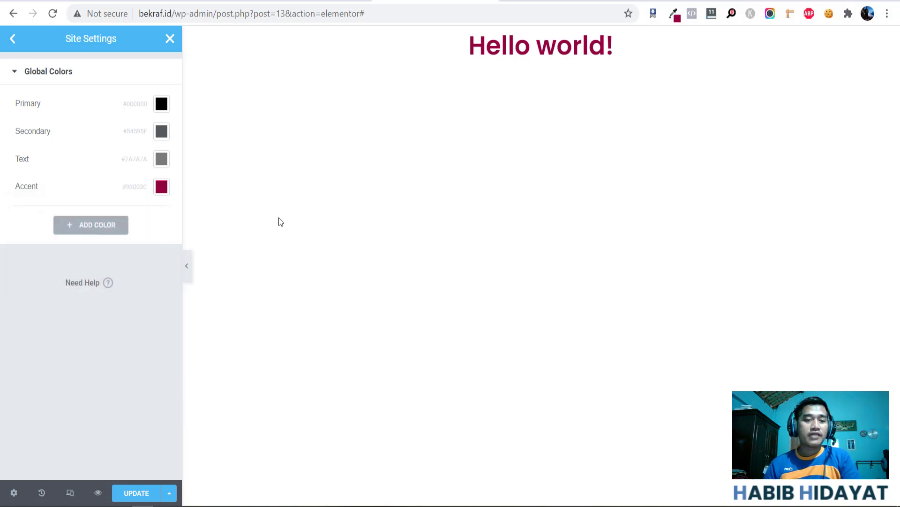
left_click(13, 39)
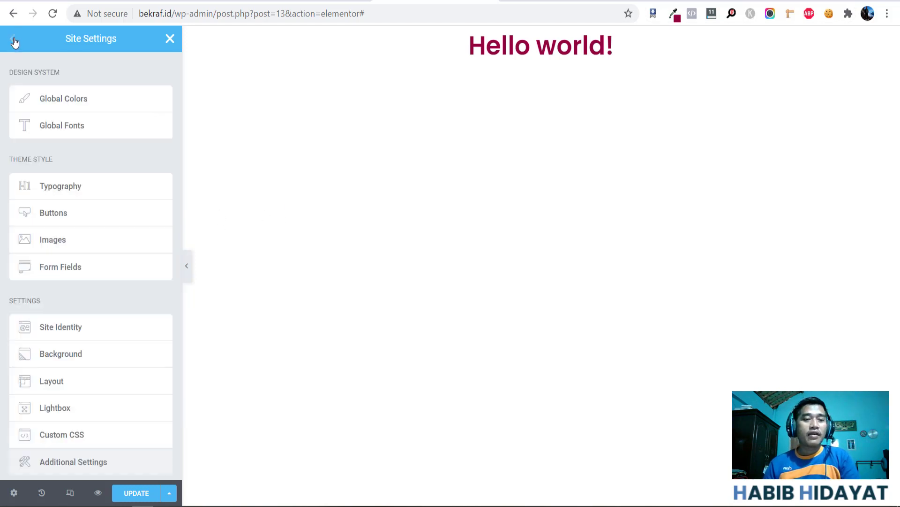
- Set the Primary global font's family to Poppins and return to the Site Settings overview
left_click(70, 135)
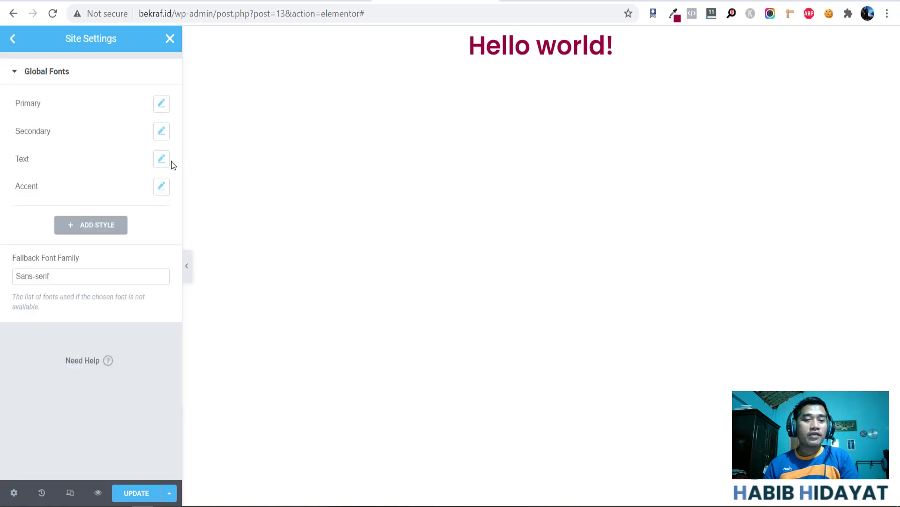
left_click(160, 104)
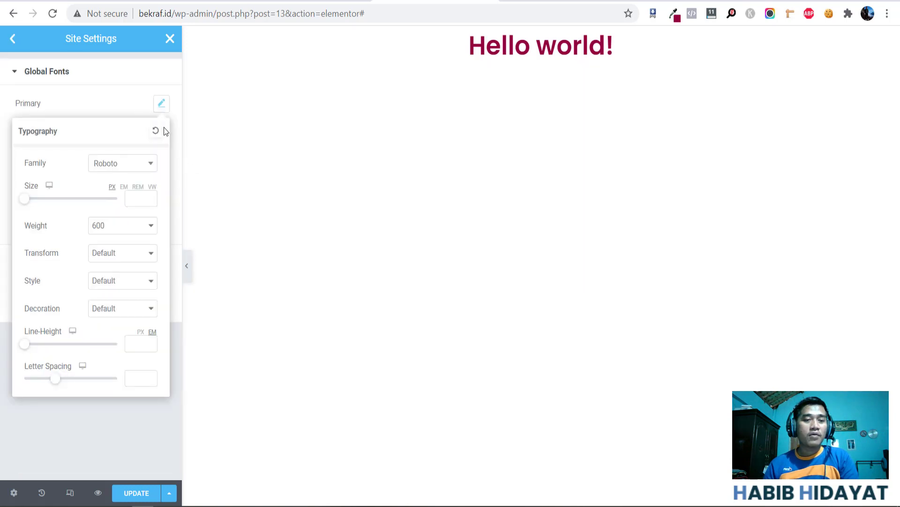
left_click(118, 172)
type("pop")
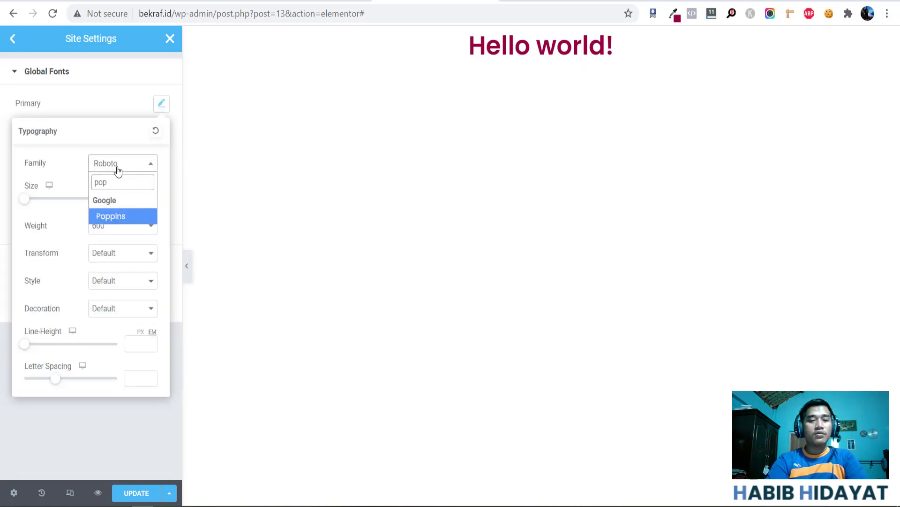
left_click(122, 219)
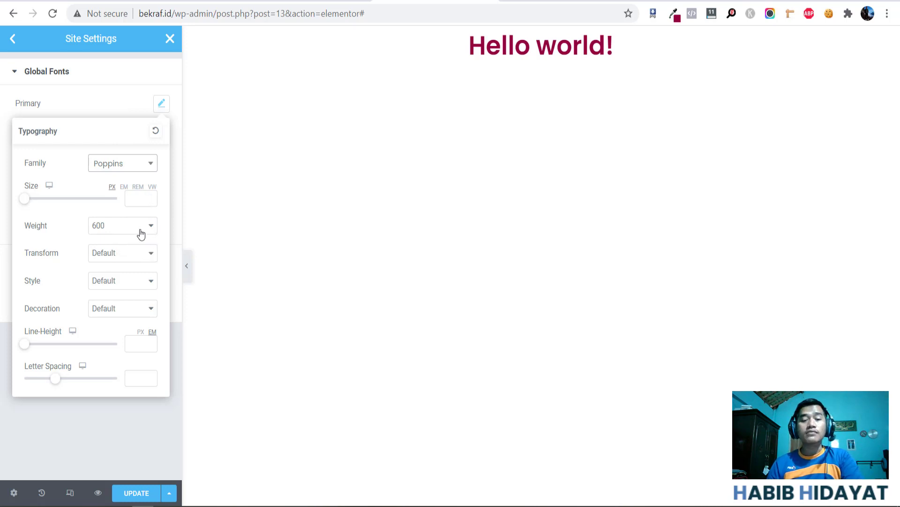
left_click(142, 441)
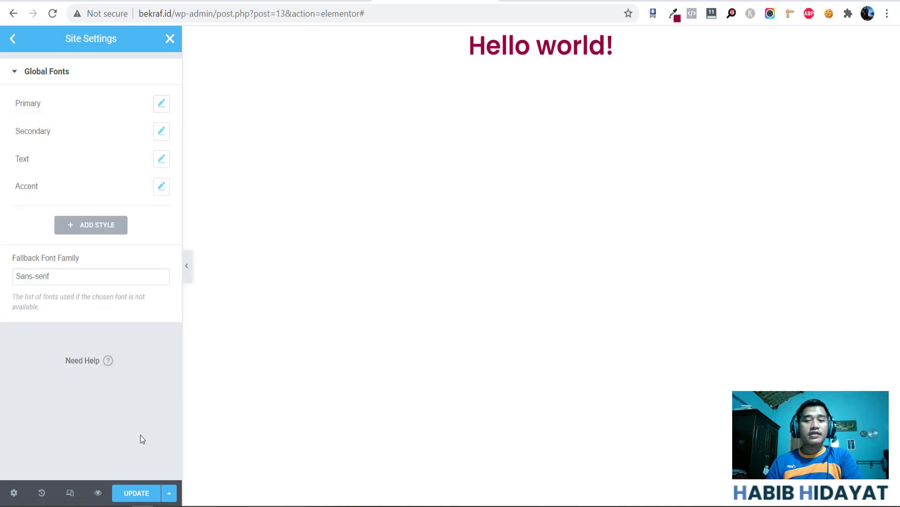
left_click(11, 40)
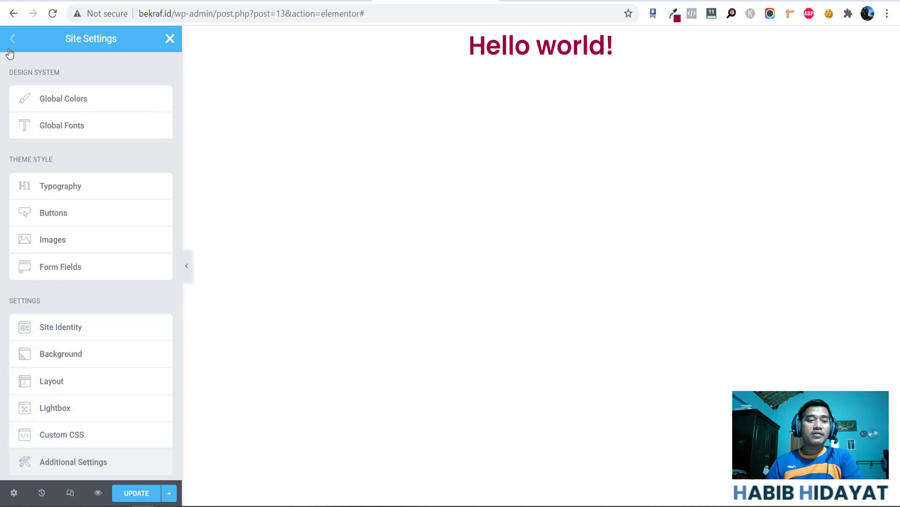
- Examine the Theme Style typography settings for body text, links and headings H1 to H6, then return to the Site Settings overview
left_click(63, 193)
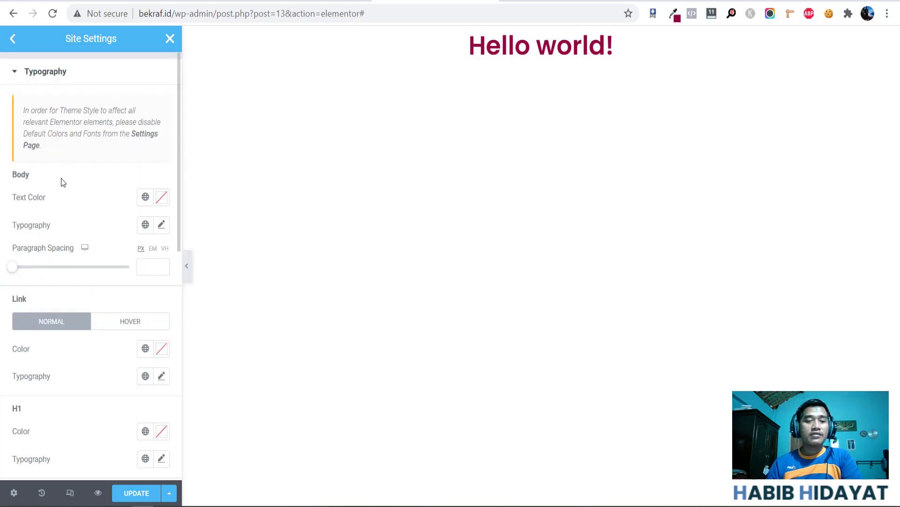
scroll(63, 180, "down", 9)
scroll(63, 182, "down", 2)
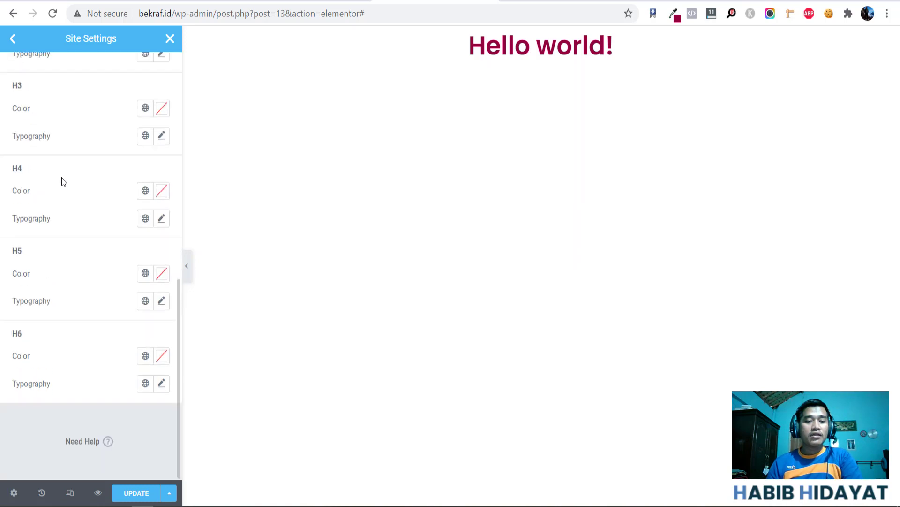
scroll(53, 181, "up", 10)
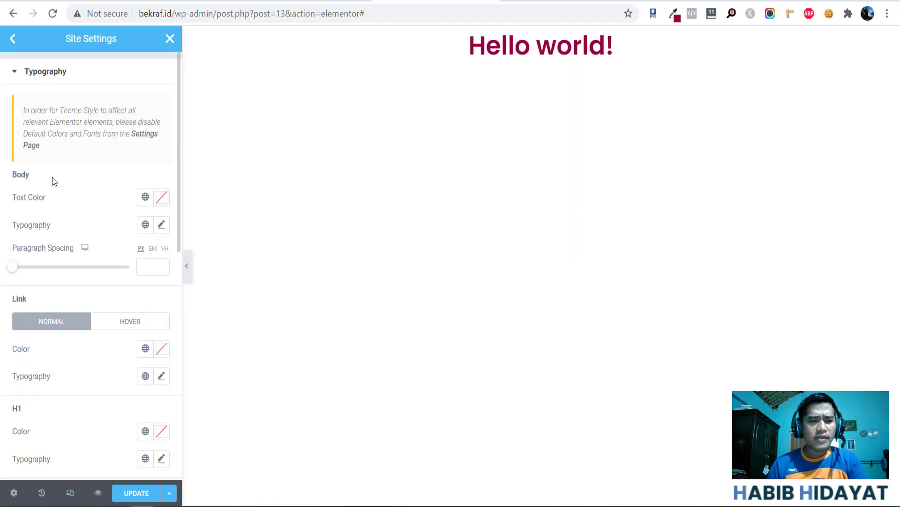
scroll(53, 181, "down", 2)
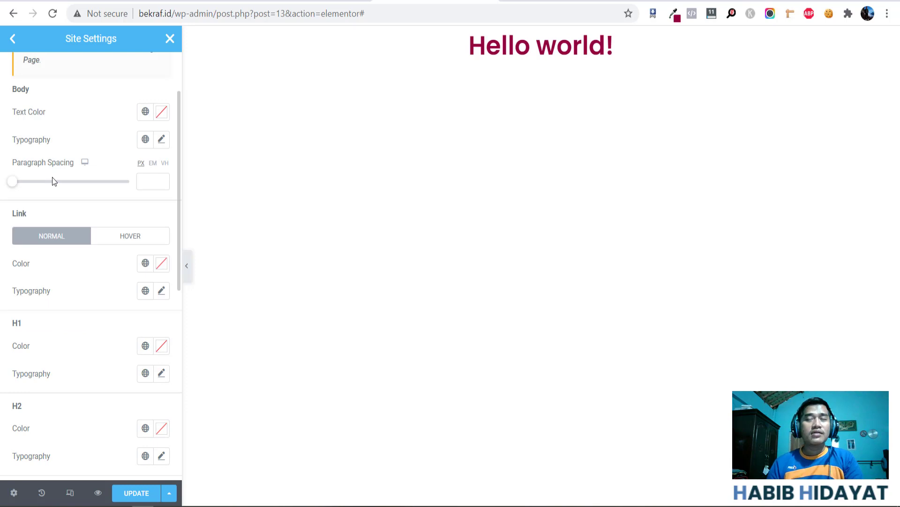
scroll(53, 181, "up", 2)
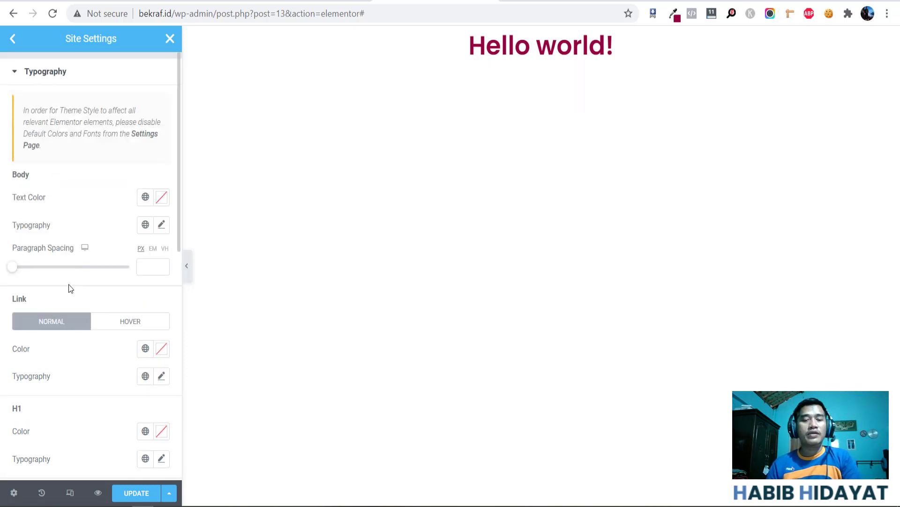
scroll(130, 224, "down", 2)
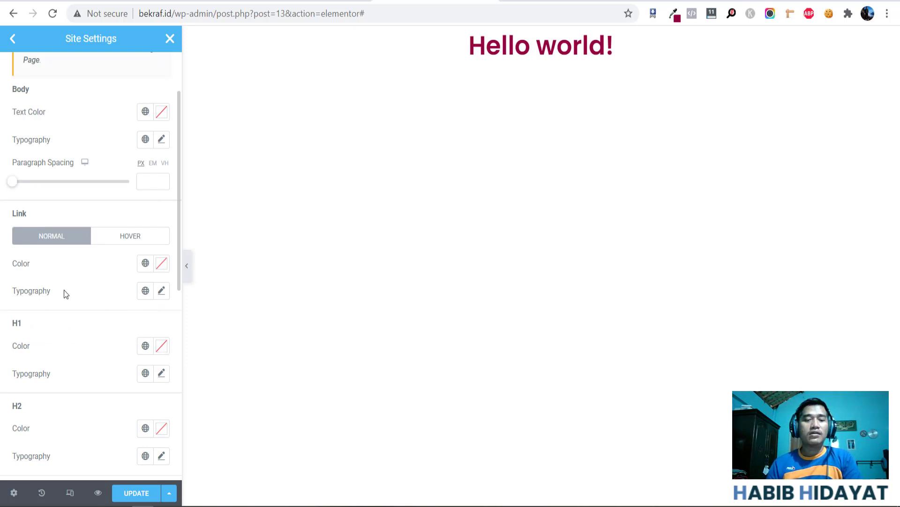
scroll(66, 293, "down", 2)
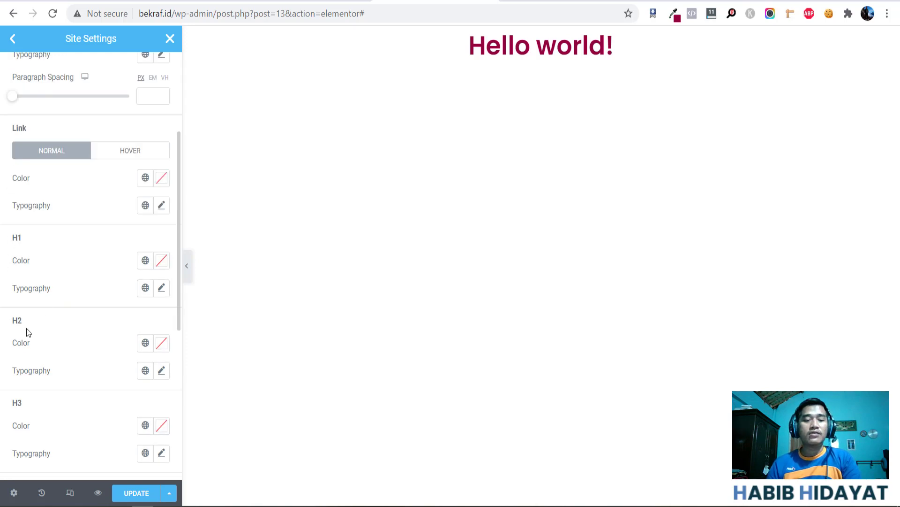
scroll(65, 209, "up", 4)
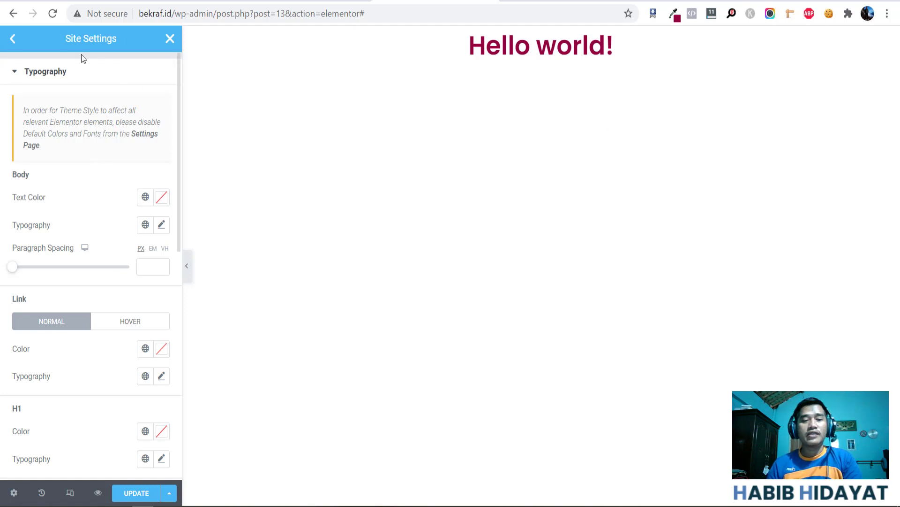
left_click(12, 49)
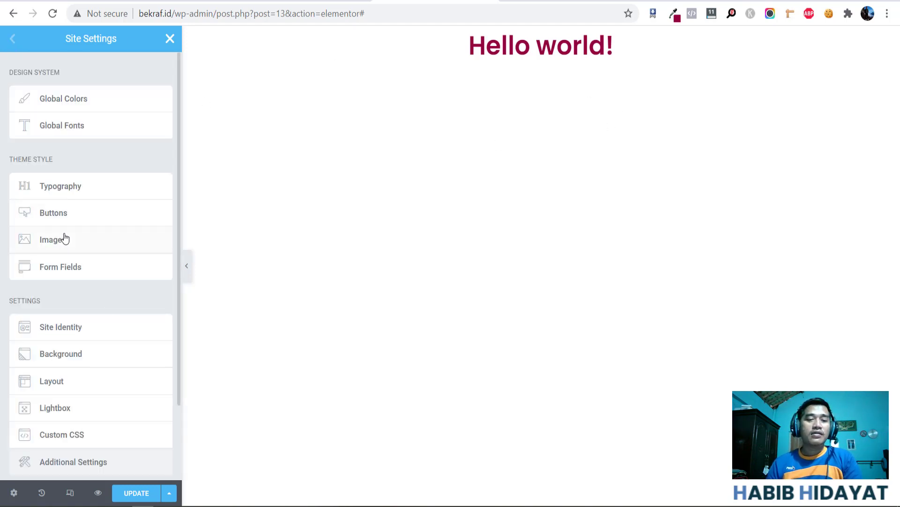
- Examine the Theme Style button settings, including typography, colors, shadows, border and padding
left_click(61, 217)
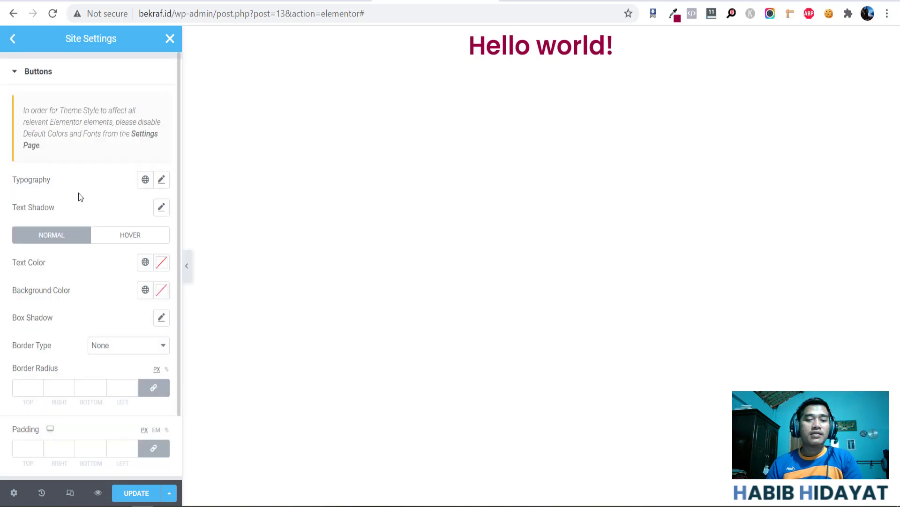
scroll(78, 197, "down", 2)
scroll(77, 187, "up", 2)
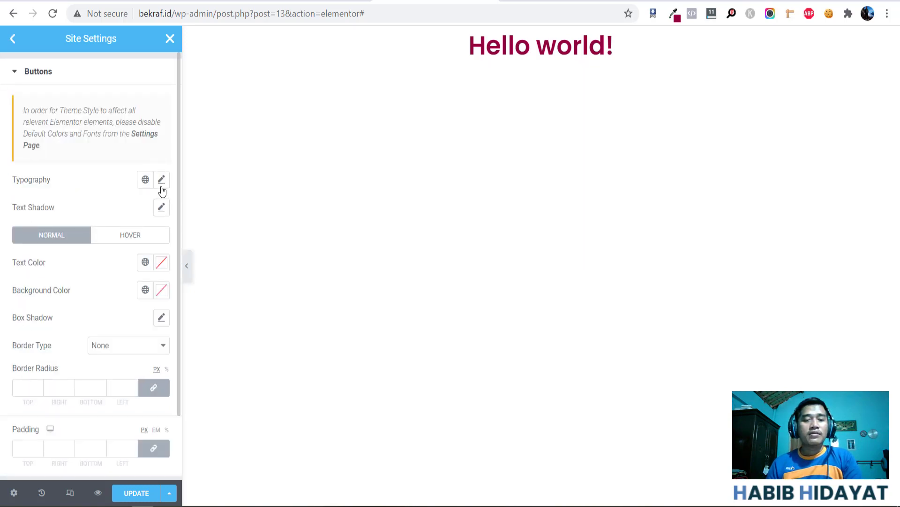
scroll(93, 213, "down", 2)
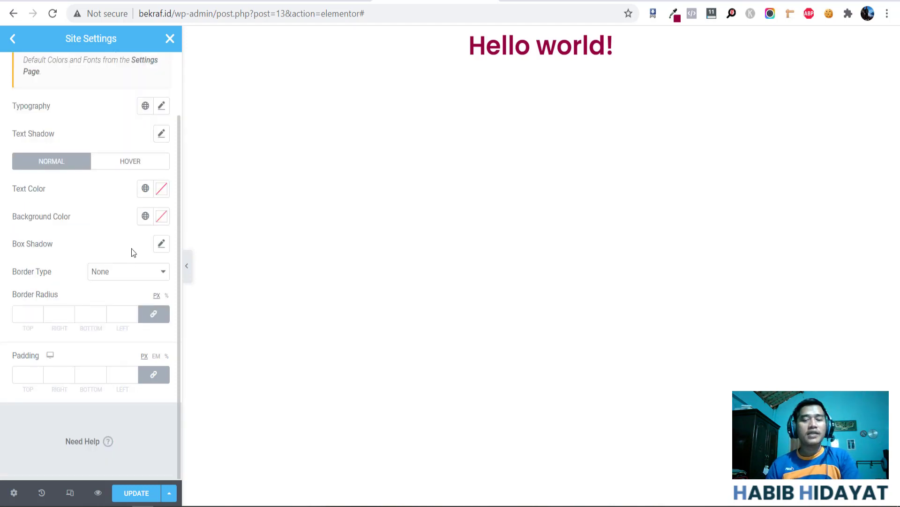
- Examine the Theme Style button text shadow options and the normal and hover states, then return to the Site Settings overview
scroll(154, 213, "up", 2)
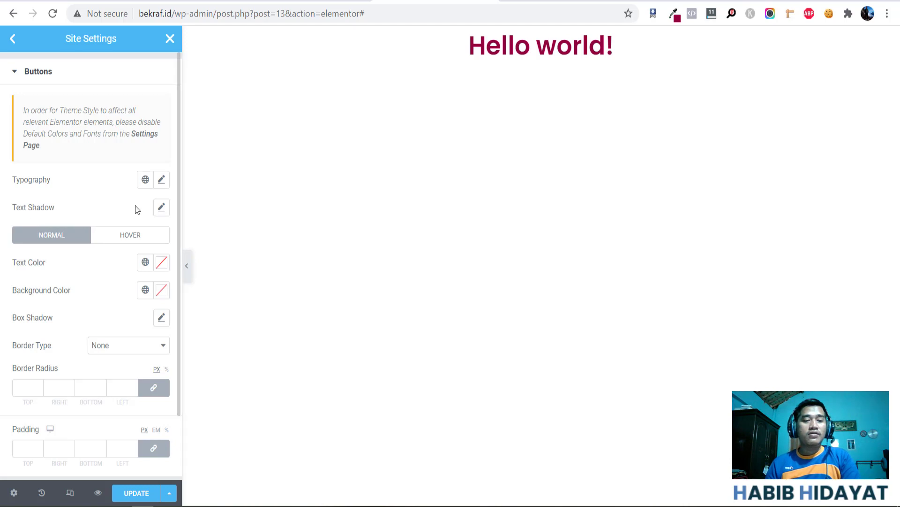
left_click(162, 208)
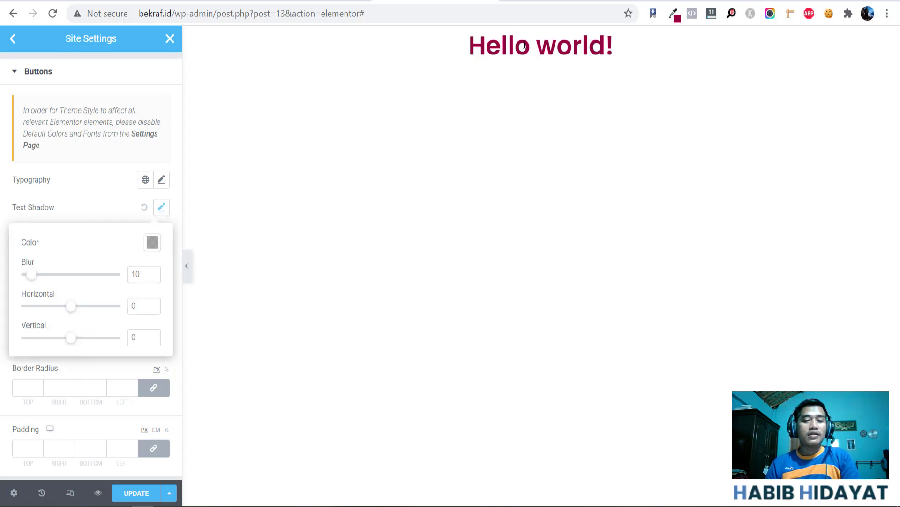
left_click(92, 214)
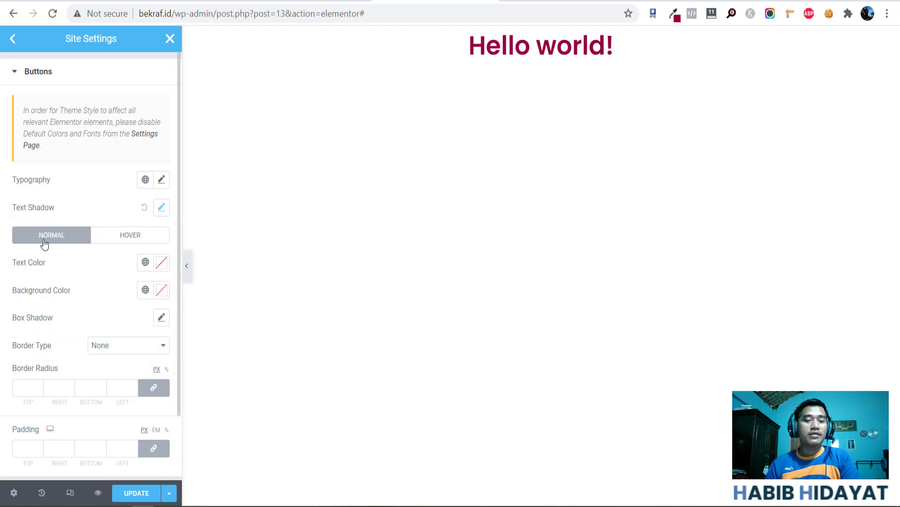
left_click(123, 241)
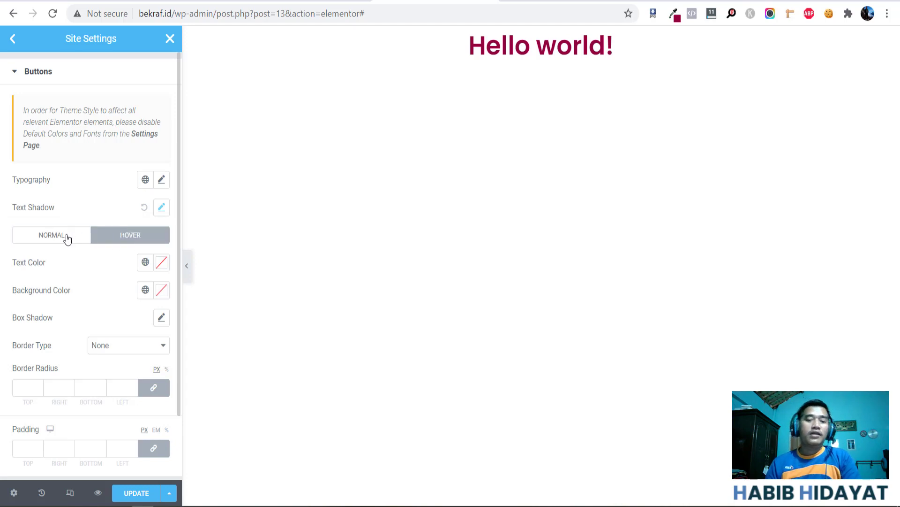
left_click(67, 238)
left_click(120, 241)
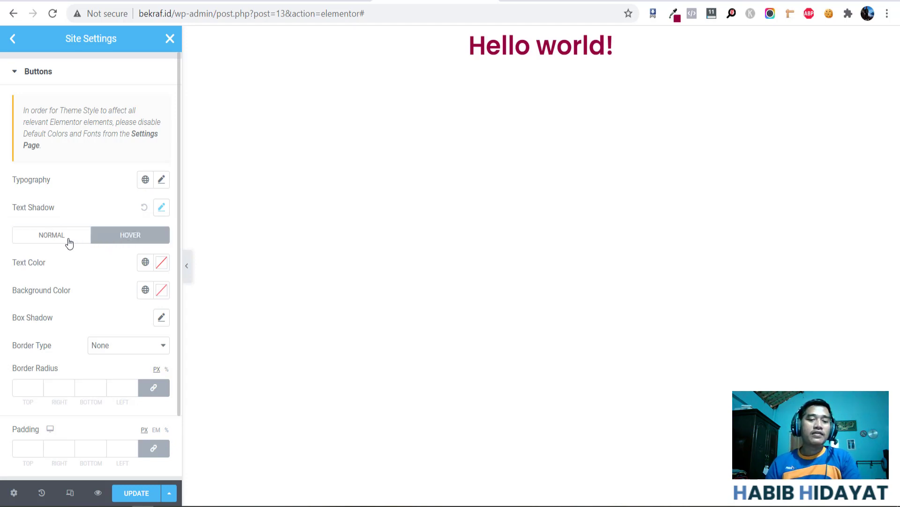
left_click(69, 242)
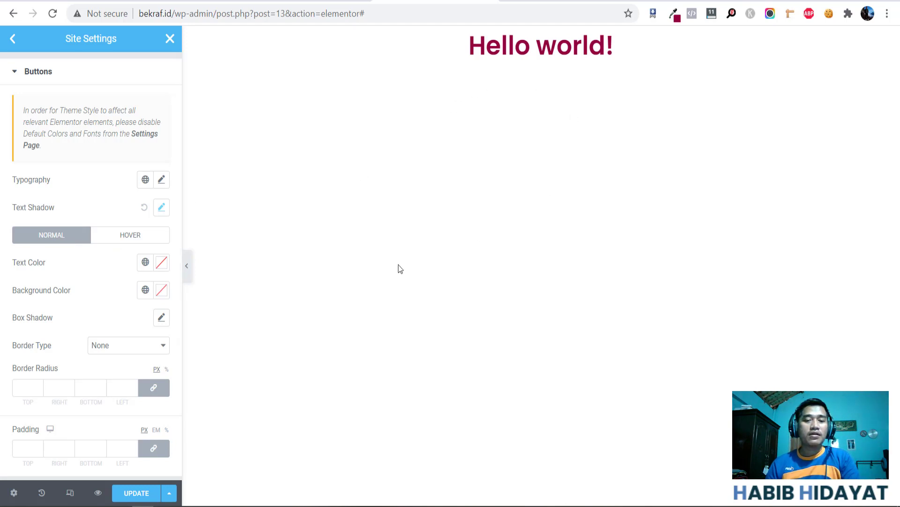
left_click(117, 237)
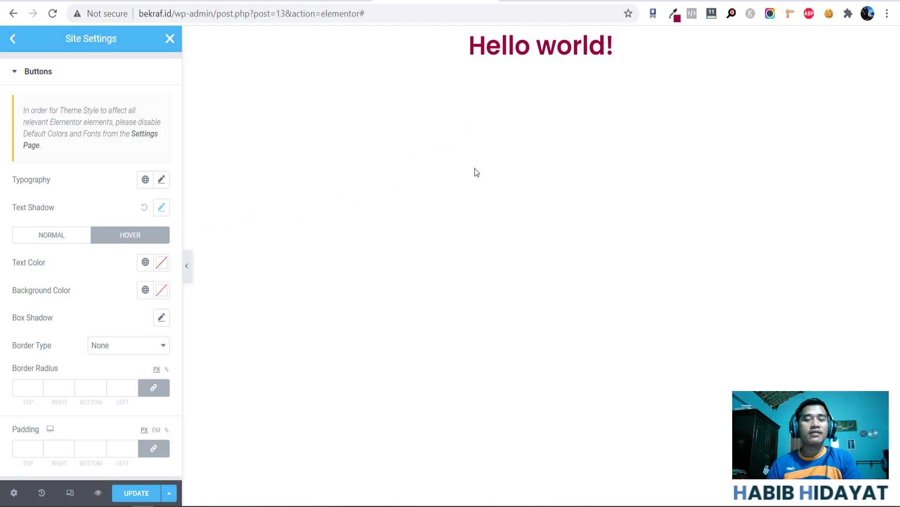
left_click(71, 235)
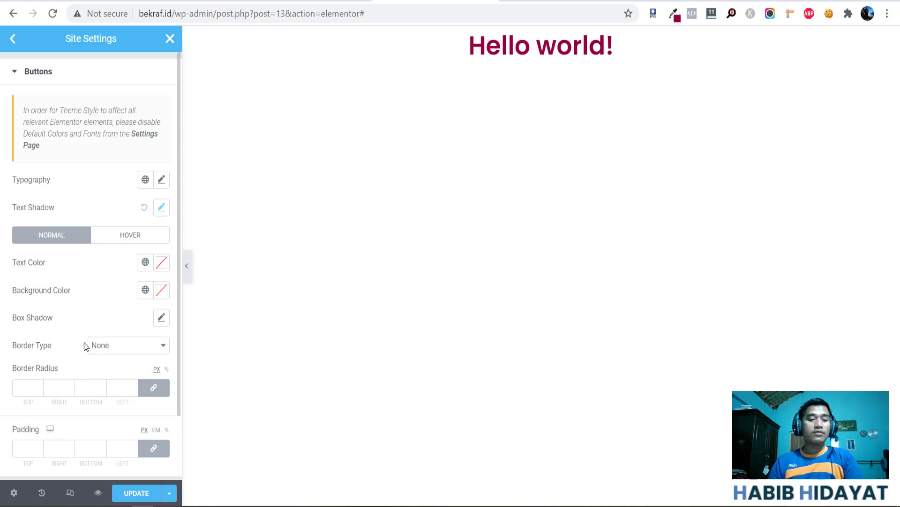
scroll(63, 355, "down", 2)
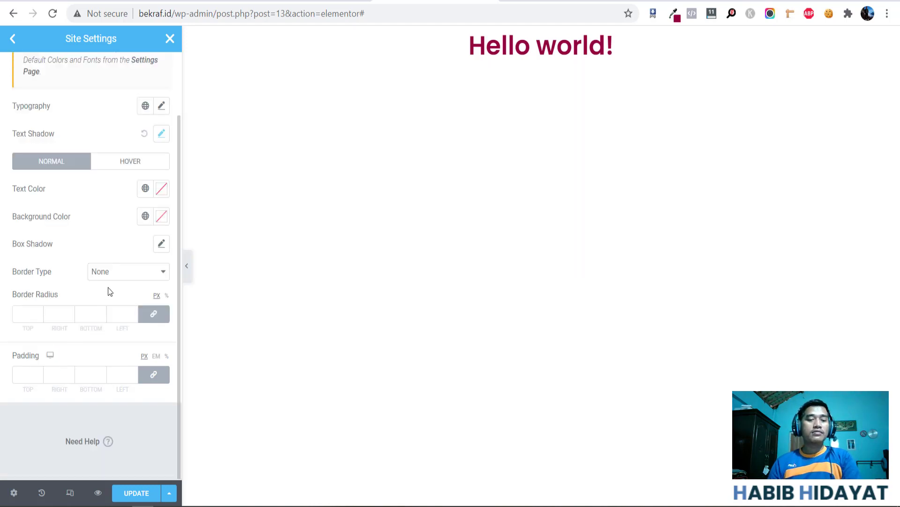
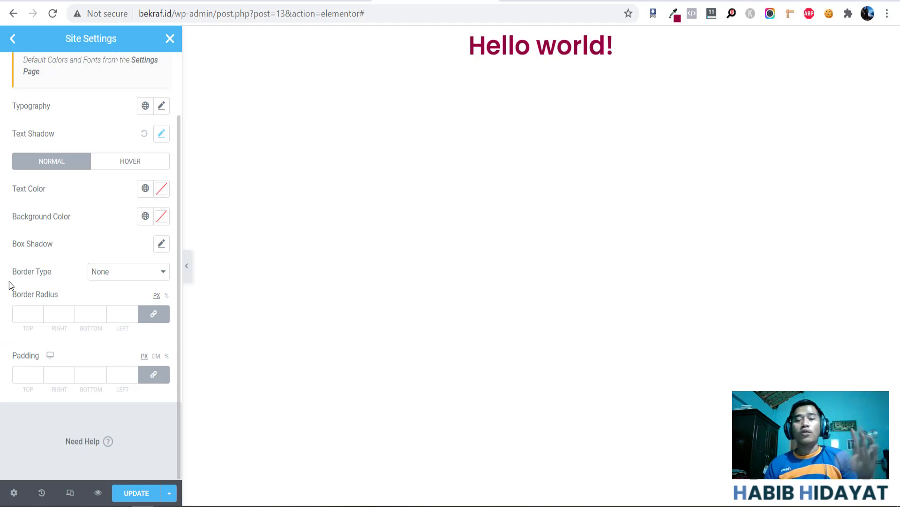
scroll(9, 280, "up", 2)
left_click(12, 39)
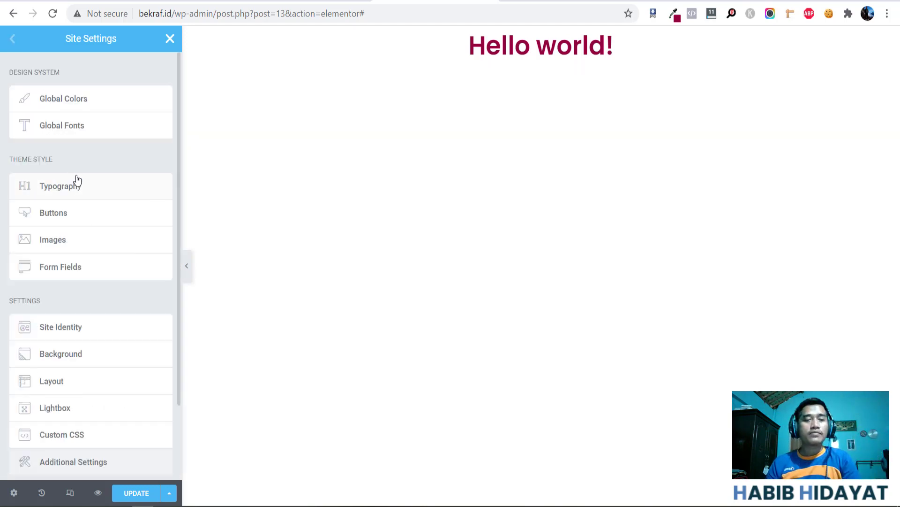
- Examine the Theme Style image settings, then return to the Site Settings overview
scroll(95, 151, "down", 2)
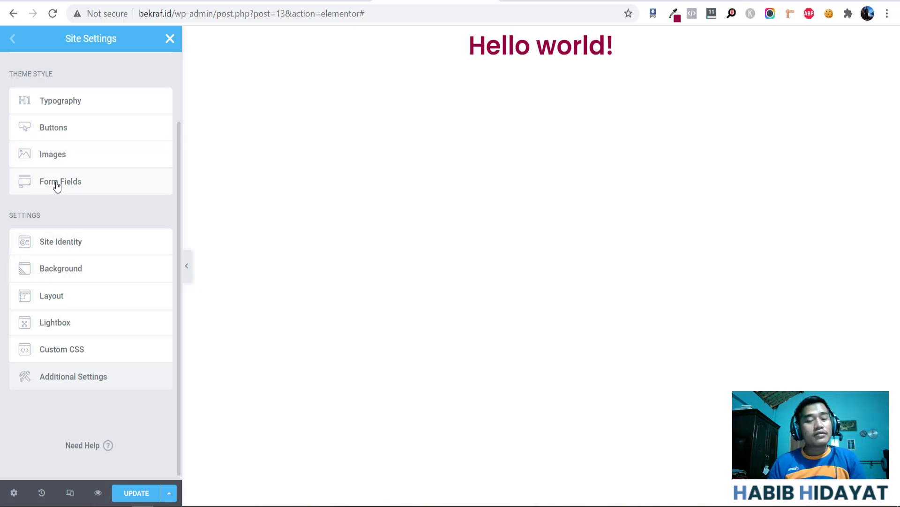
left_click(64, 155)
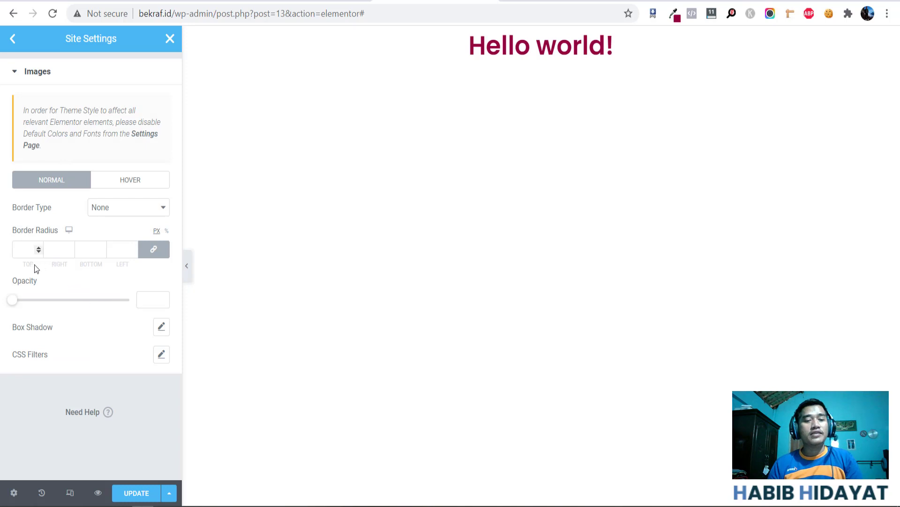
left_click(13, 38)
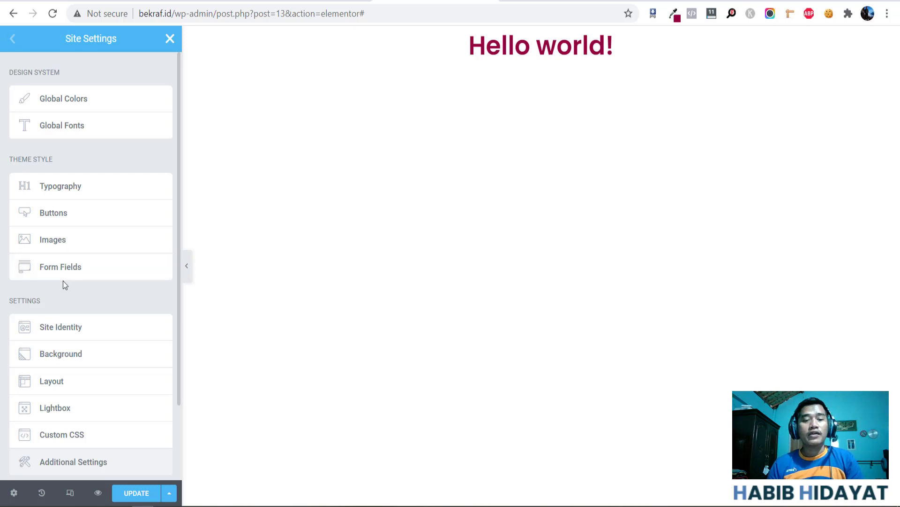
- Set the default Widgets Space in the site's Layout Settings to 0 px and update the site settings
scroll(59, 266, "down", 2)
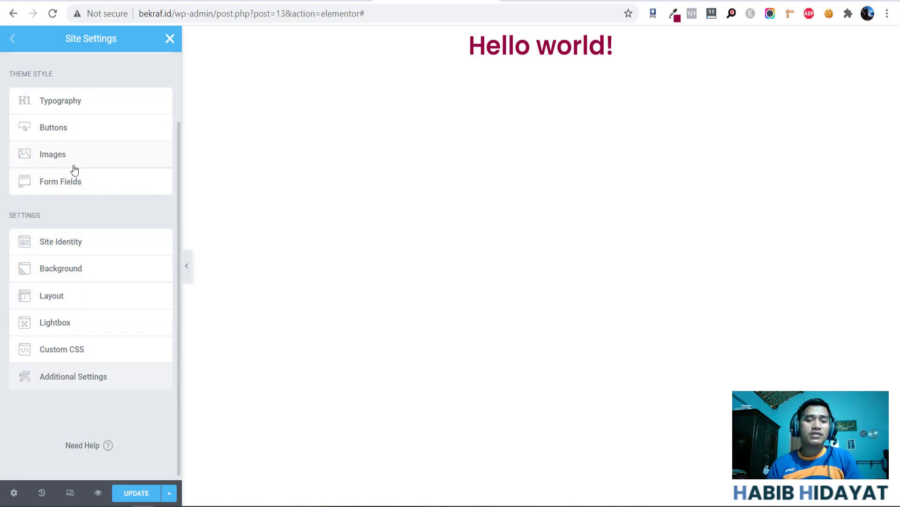
left_click(98, 295)
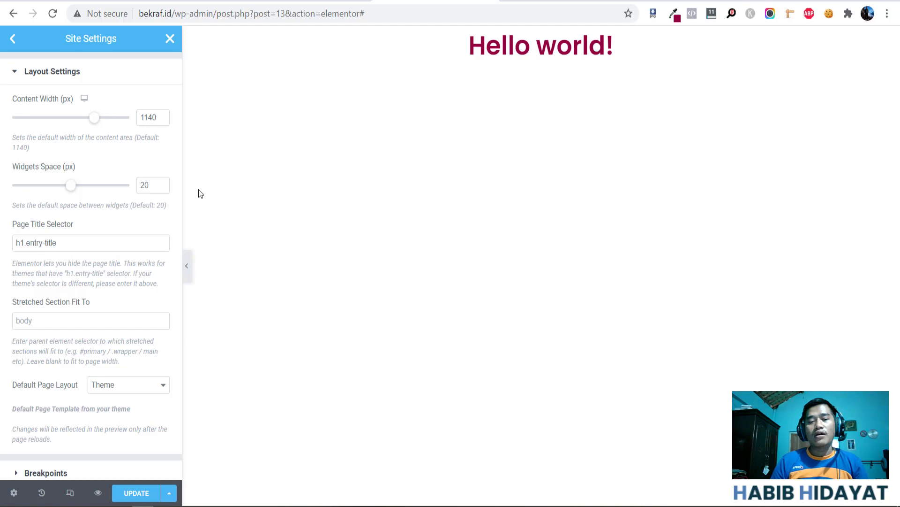
left_click(153, 189)
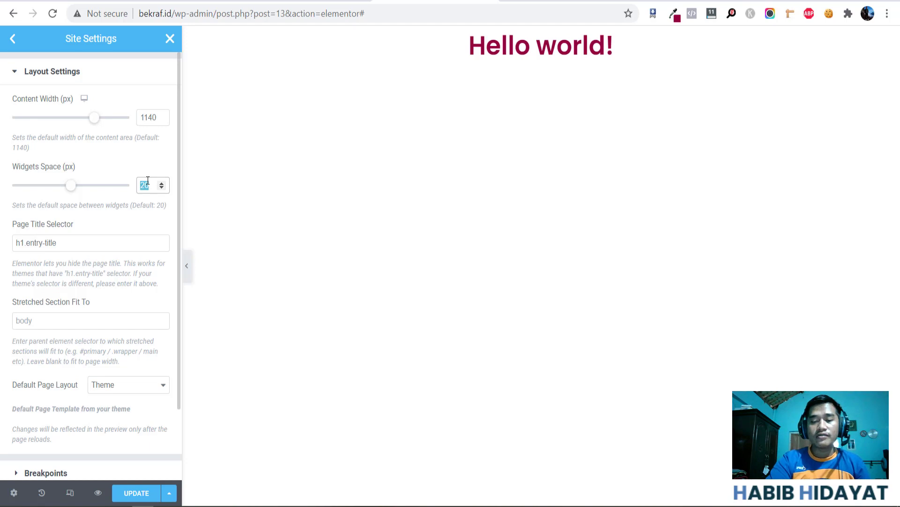
type("0")
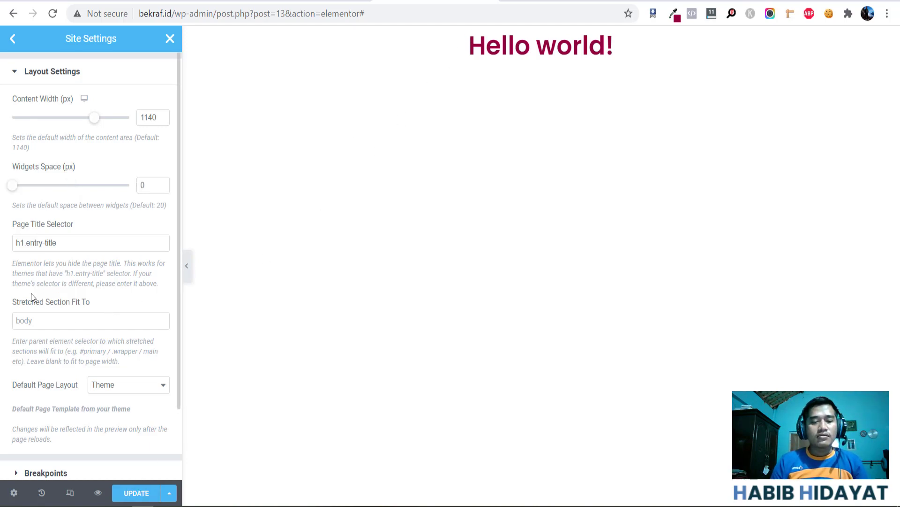
left_click(140, 493)
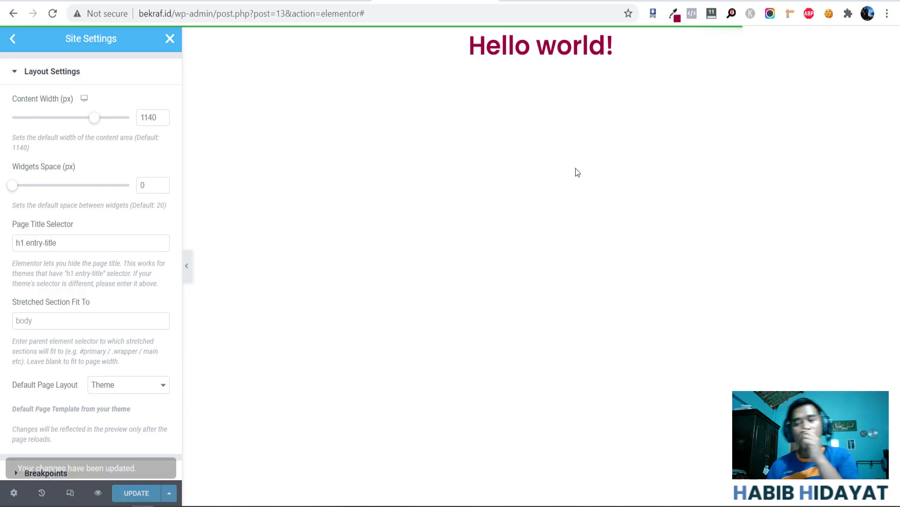
- Preview the template at full width, then restore the editing panel and leave Site Settings for the widget list
left_click(187, 269)
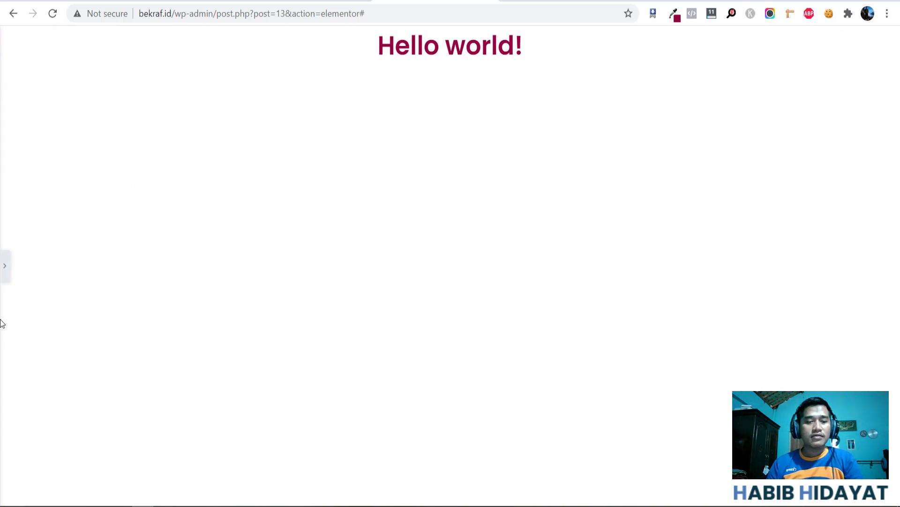
left_click(4, 266)
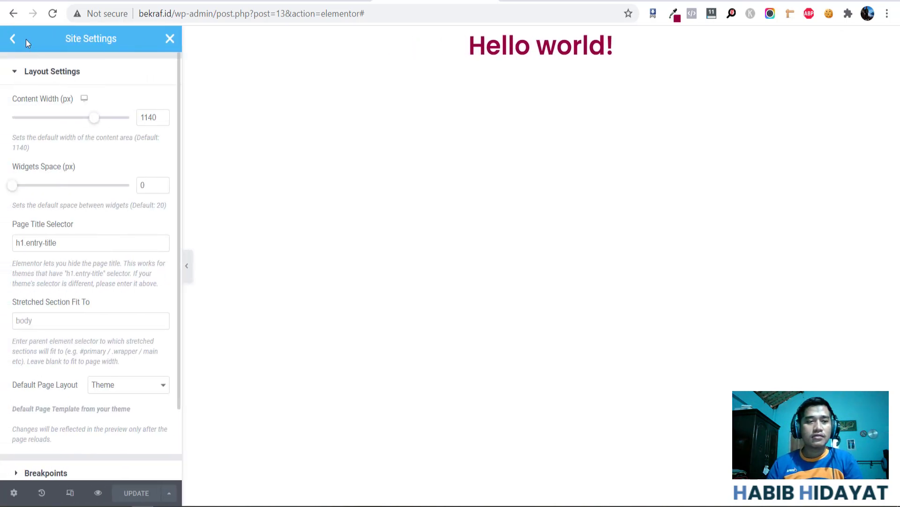
left_click(13, 39)
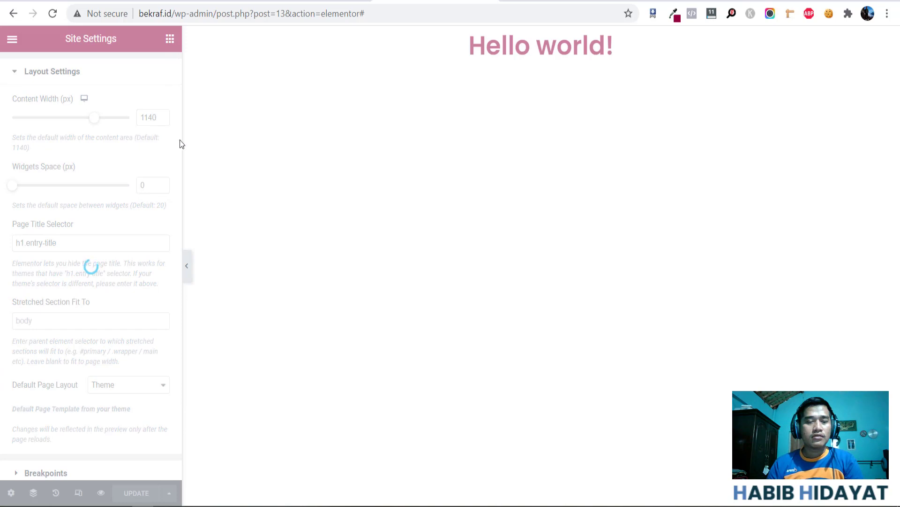
left_click(165, 43)
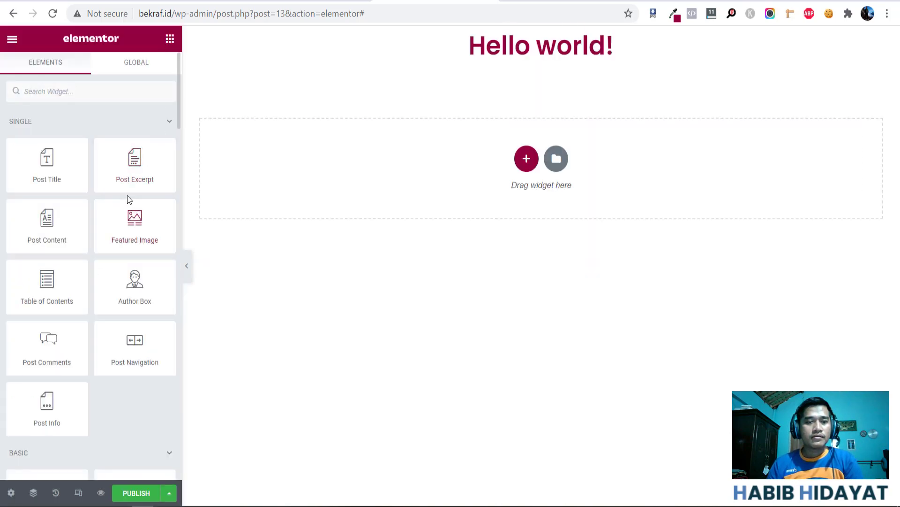
- Add a Post Excerpt widget below the post title and a Post Info widget between the title and the excerpt
left_click_drag(138, 173, 578, 76)
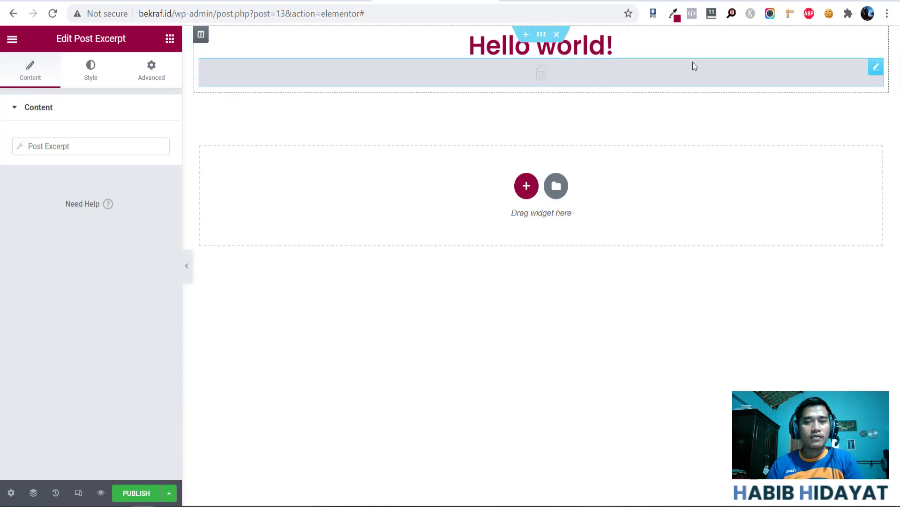
left_click(170, 38)
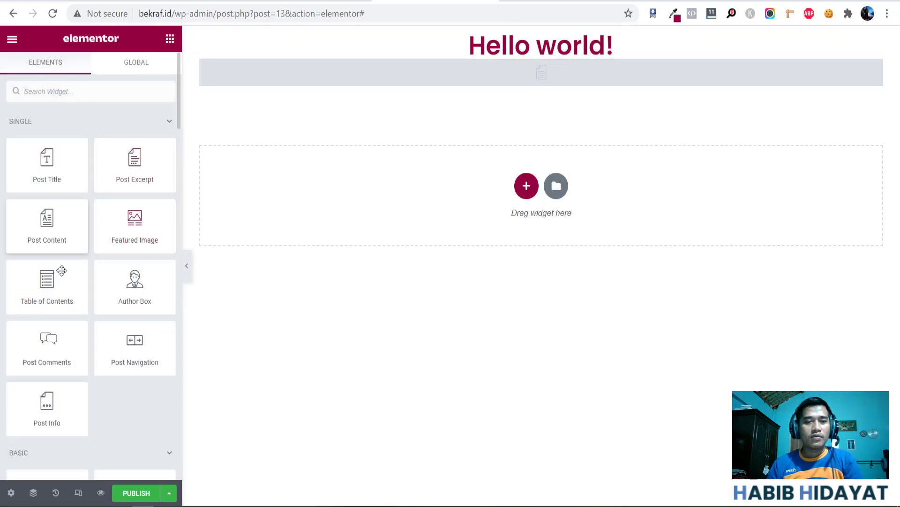
scroll(58, 267, "down", 2)
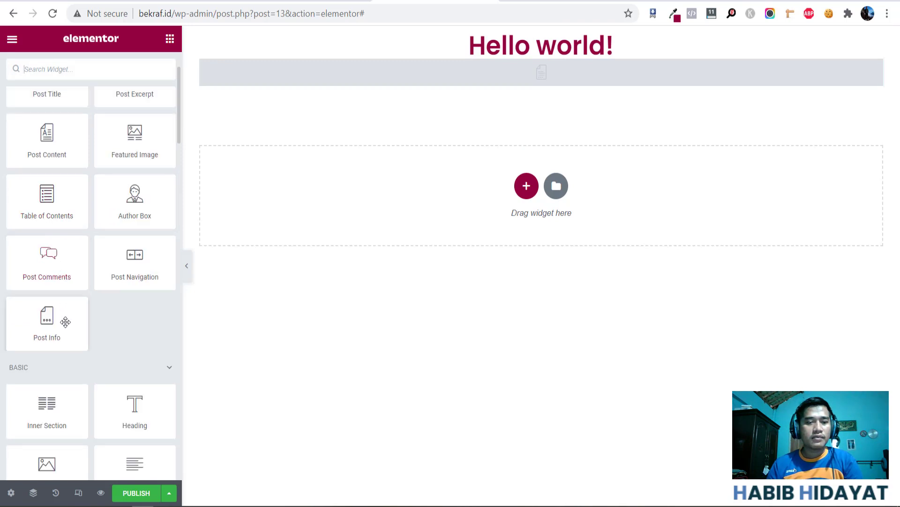
left_click_drag(65, 318, 543, 168)
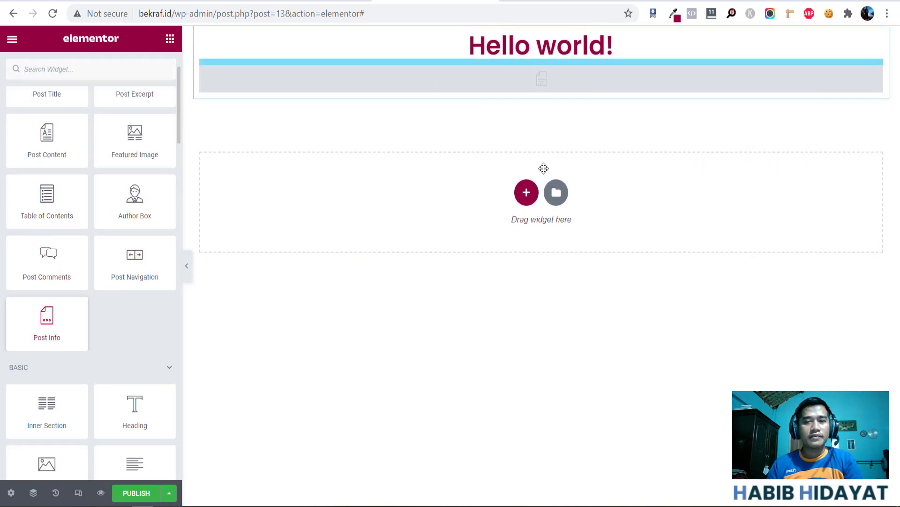
- Delete the Post Excerpt widget from the template
left_click(733, 108)
right_click(732, 109)
left_click(781, 300)
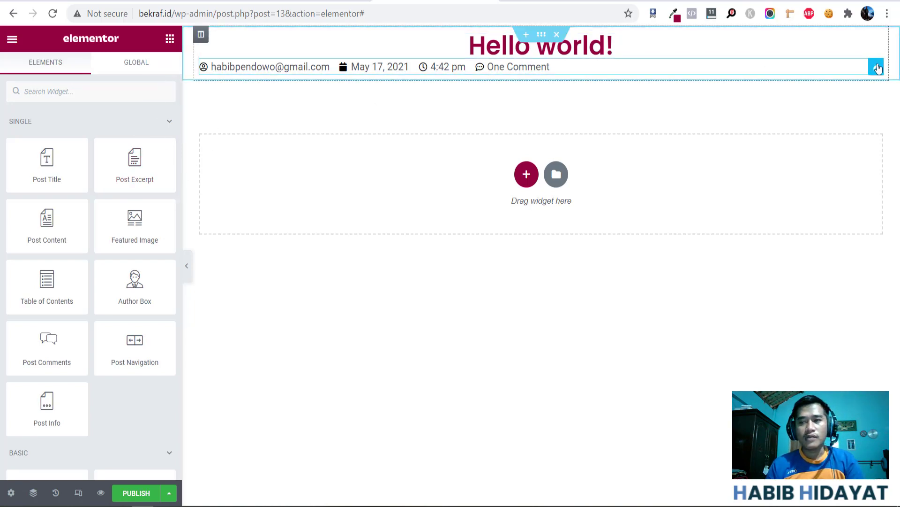
- Center-align the Post Info widget's items and check the result in a full-width preview
left_click(873, 67)
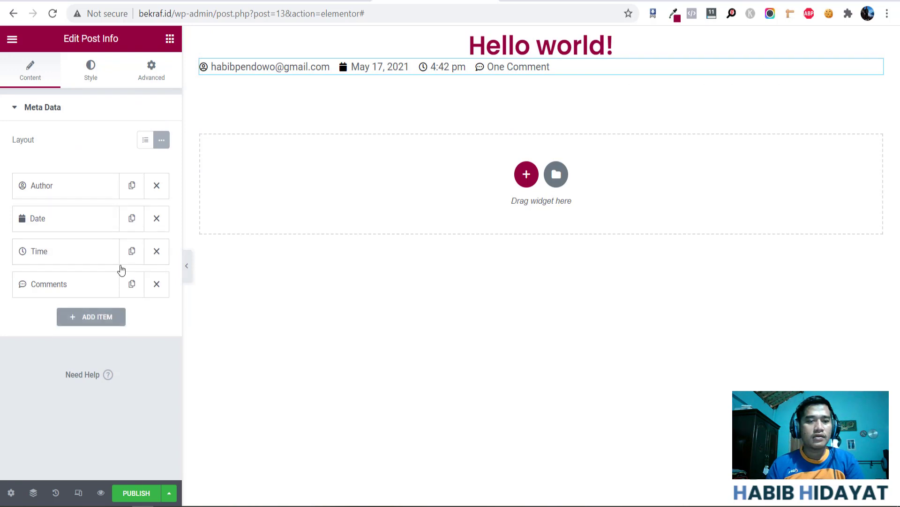
left_click(110, 79)
left_click(145, 182)
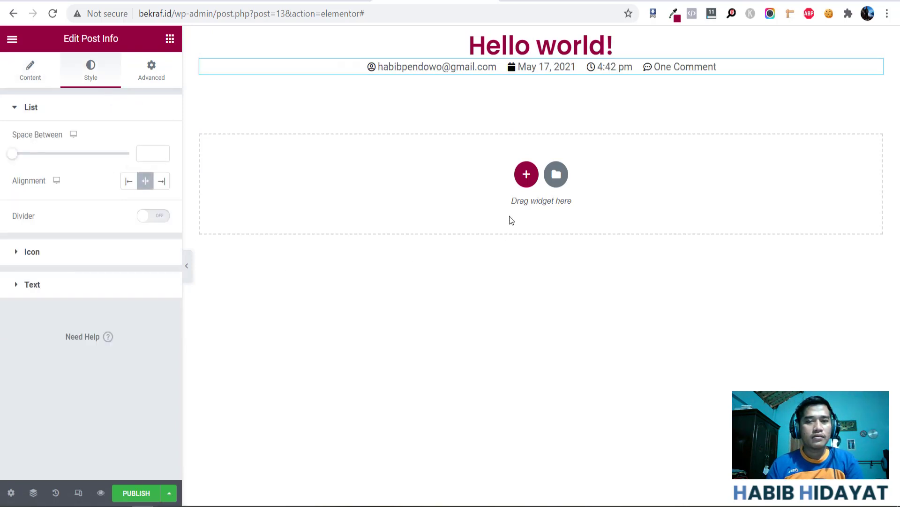
left_click(187, 267)
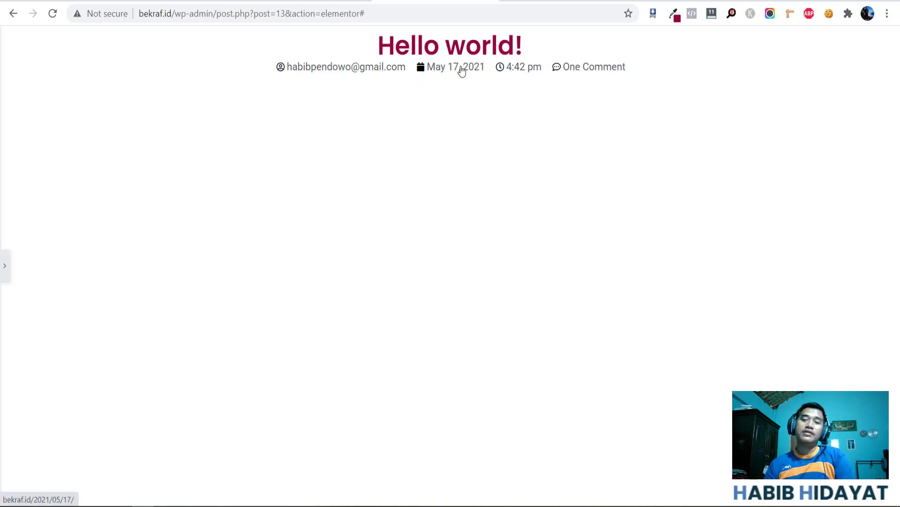
left_click(5, 264)
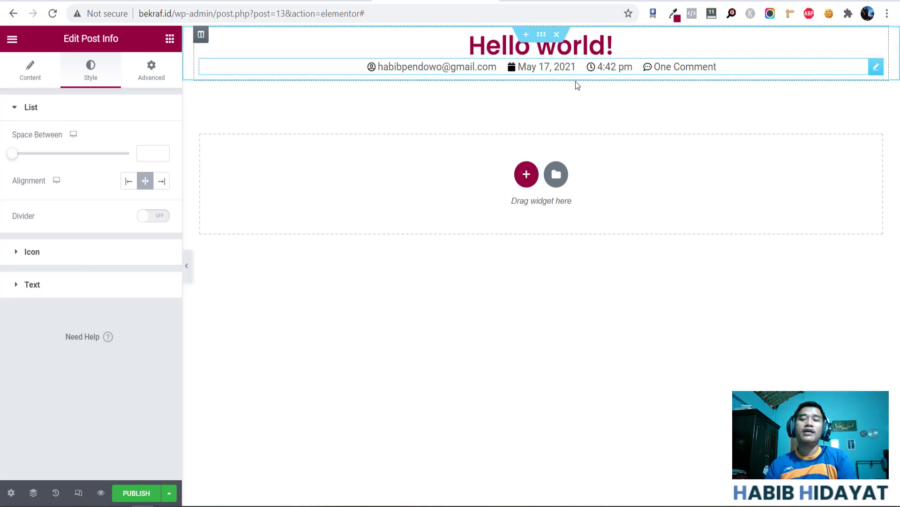
- Unlink the Post Info widget's padding values and set its top padding to 7 px
left_click(155, 69)
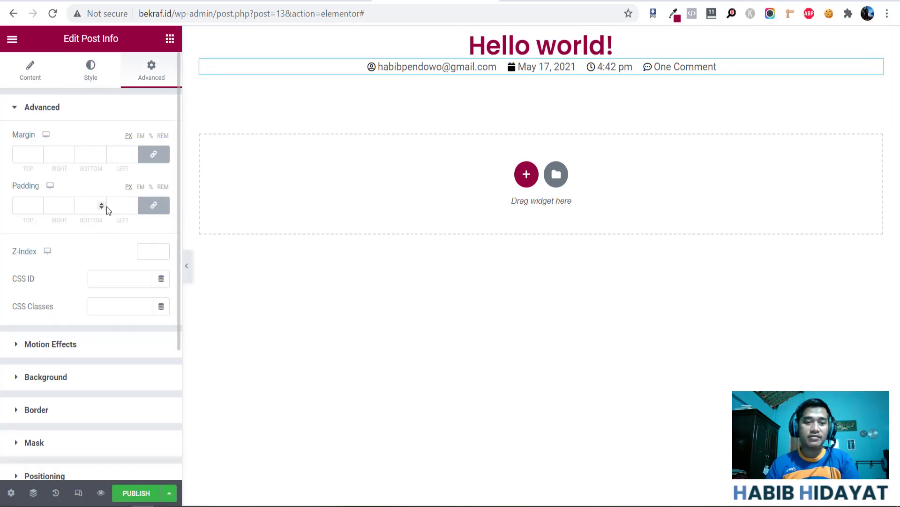
left_click(154, 205)
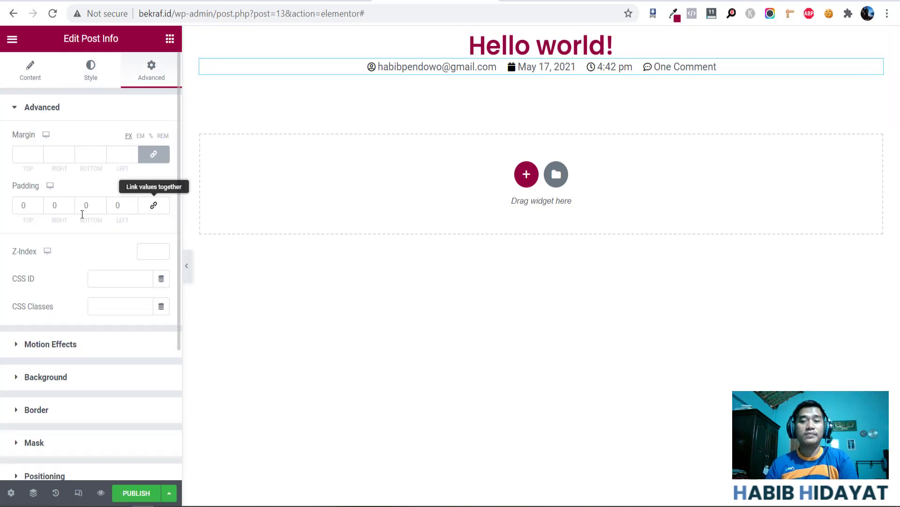
left_click(38, 206)
left_click(39, 206)
left_click(38, 206)
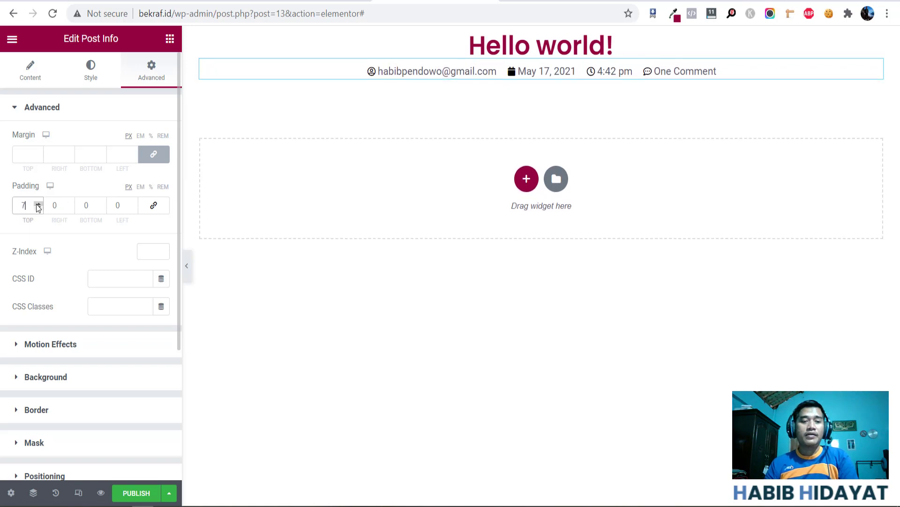
- Set the Post Info widget's top padding to 10 px and check the result in a full-width preview
left_click(38, 206)
left_click(38, 206)
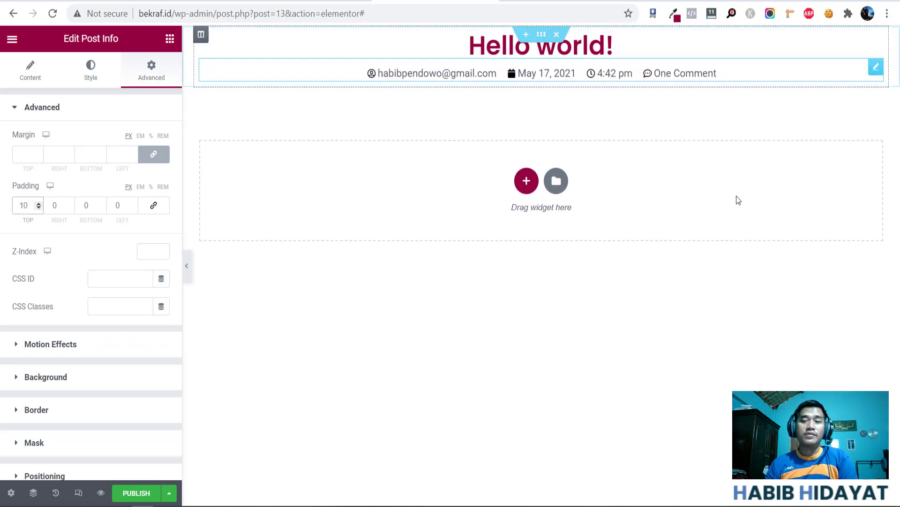
left_click(187, 266)
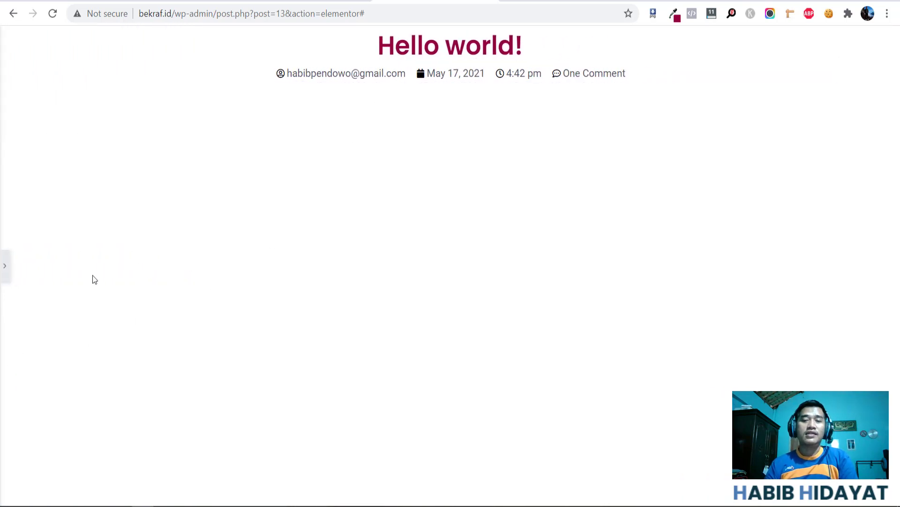
left_click(4, 277)
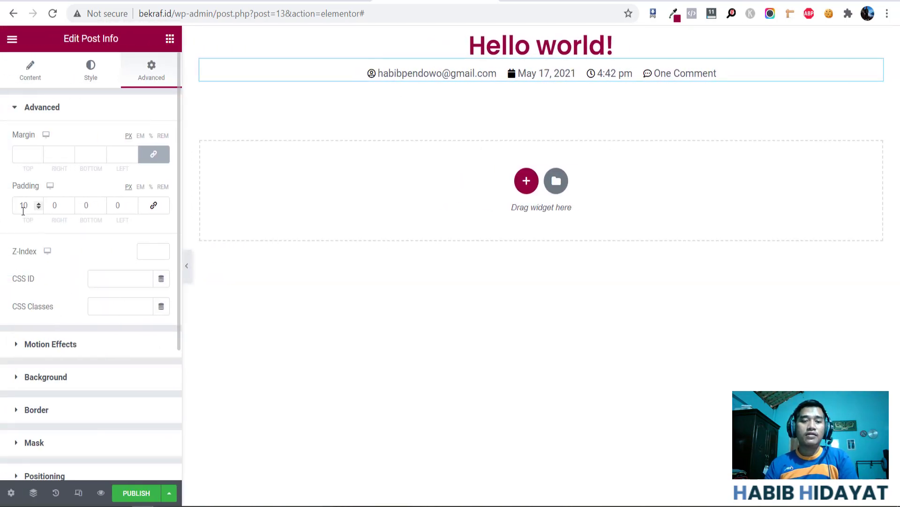
- Increase the Post Info widget's top padding to 20 px and check the spacing in a full-width preview
left_click(40, 204)
left_click(40, 203)
left_click(39, 203)
left_click(40, 204)
left_click(40, 203)
left_click(40, 203)
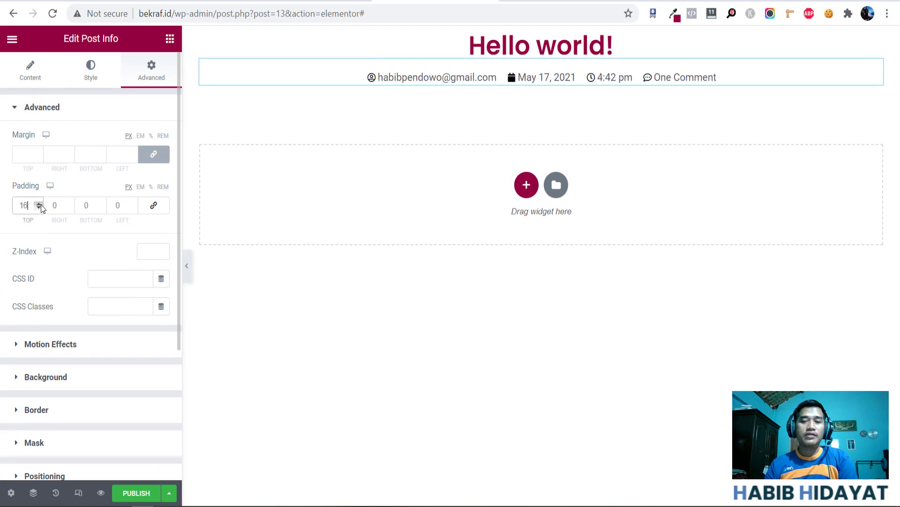
left_click(41, 205)
left_click(41, 205)
left_click(41, 204)
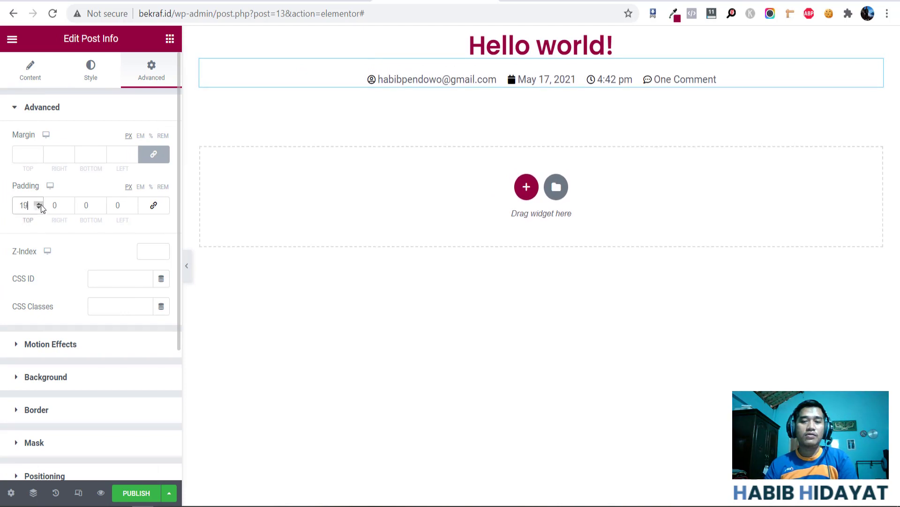
left_click(41, 204)
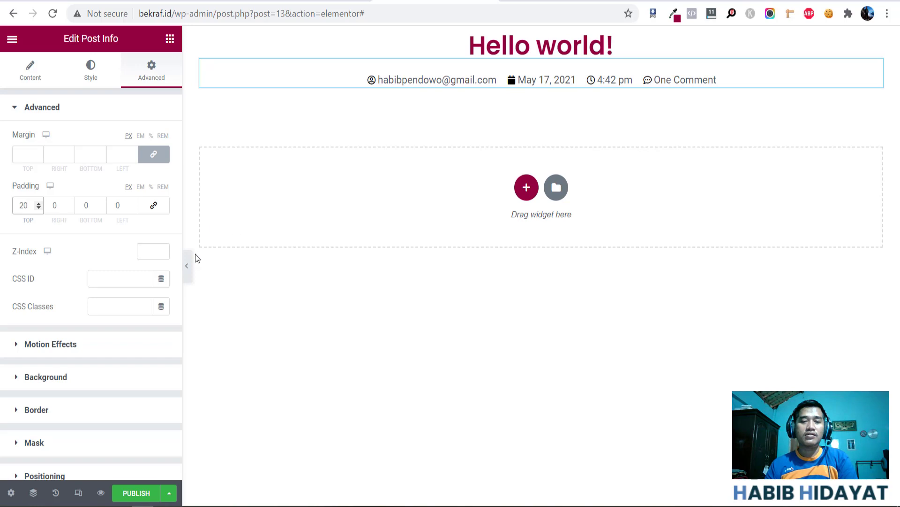
left_click(187, 265)
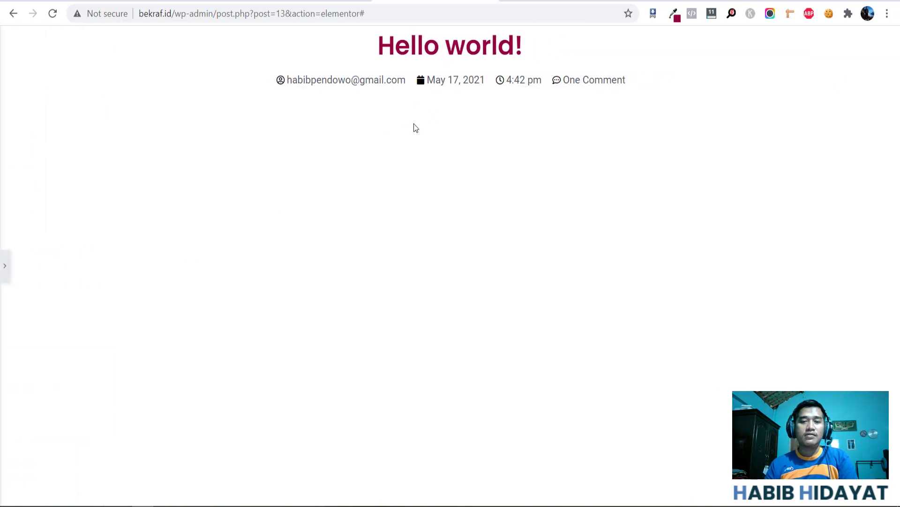
left_click(5, 266)
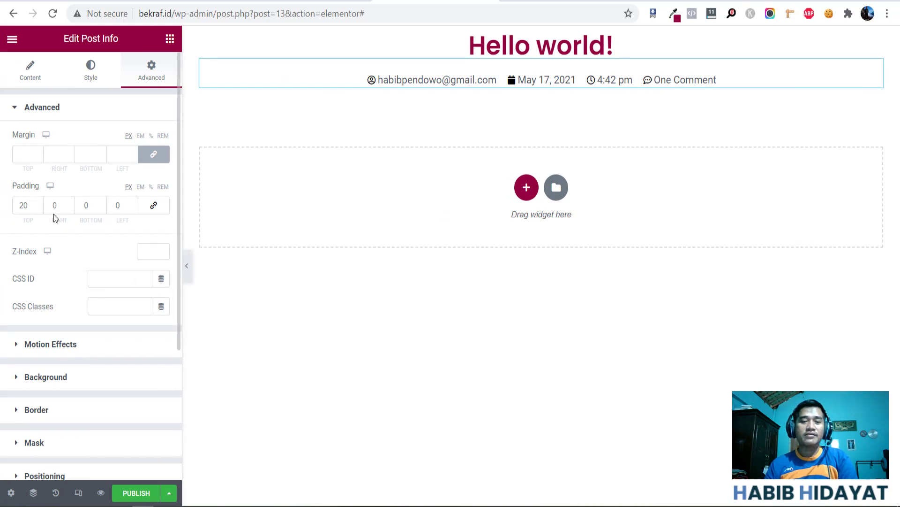
- Return the Post Info widget's top padding to 10 px and preview the template at full width
left_click_drag(31, 209, 10, 211)
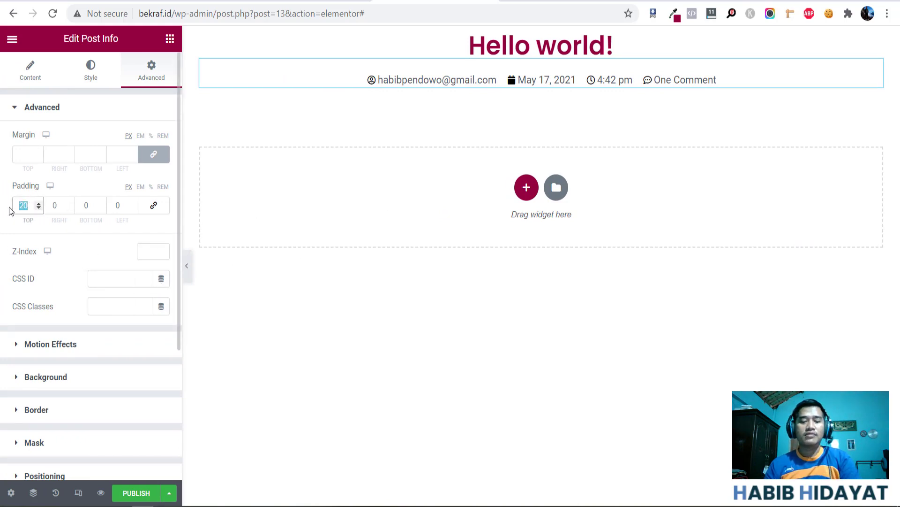
type("10")
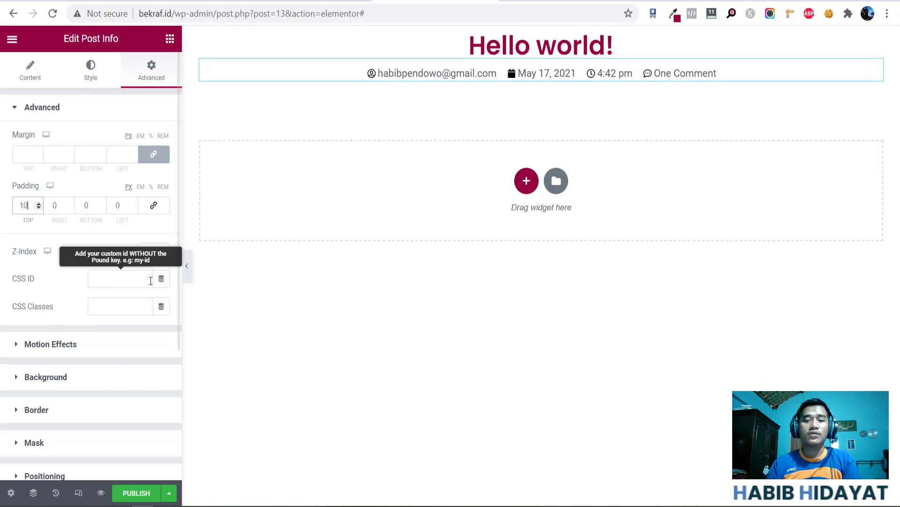
left_click(186, 268)
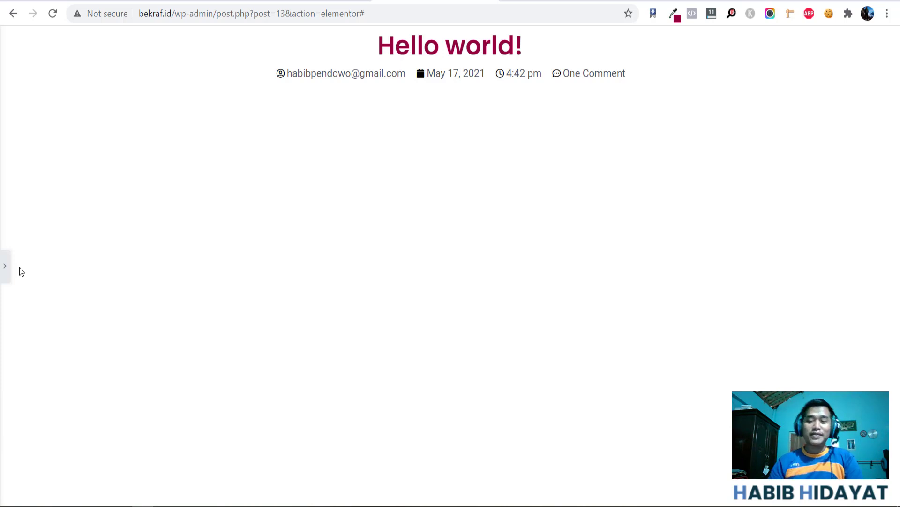
left_click(4, 269)
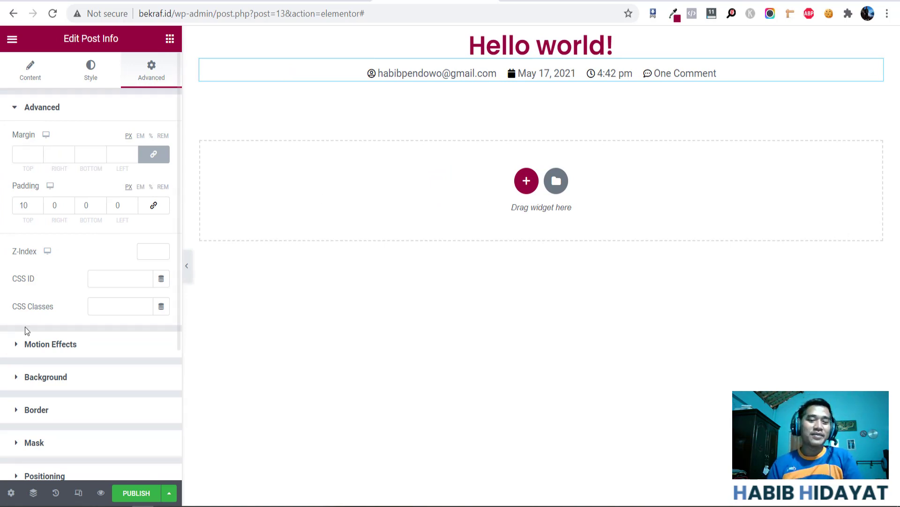
- Examine the Layout section of Site Settings, including content width, widgets space and default page layout, against the full-width preview
scroll(26, 328, "down", 3)
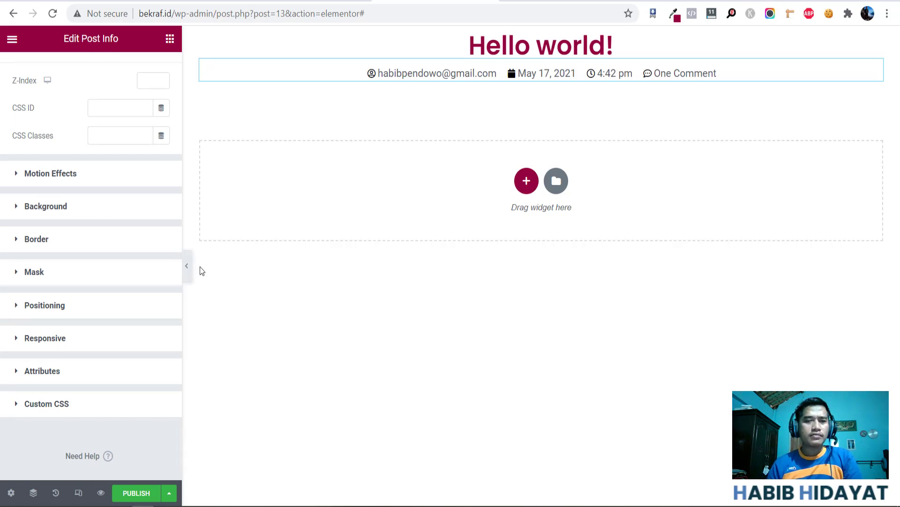
scroll(91, 229, "up", 3)
left_click(12, 38)
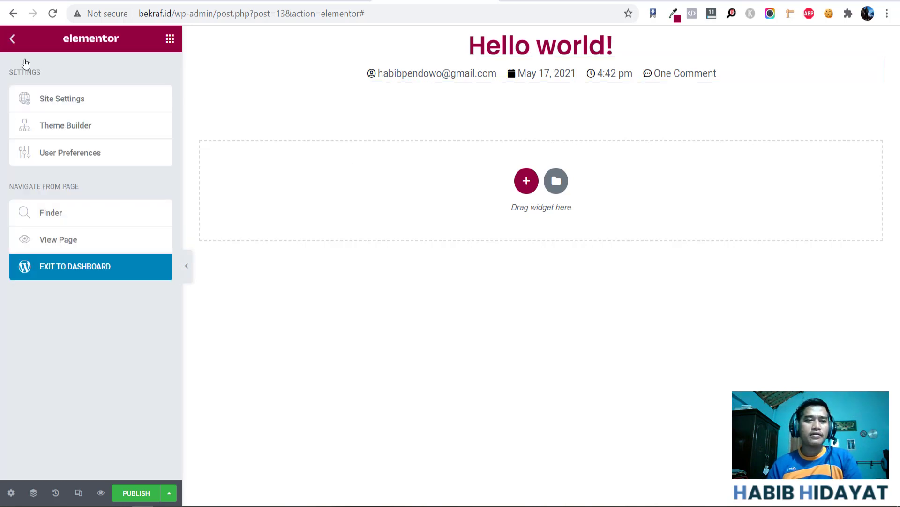
left_click(64, 105)
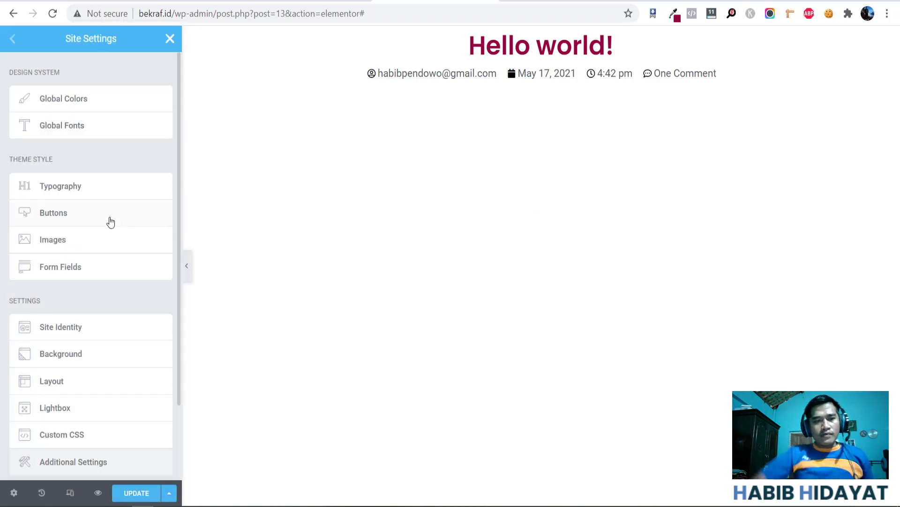
scroll(95, 305, "down", 2)
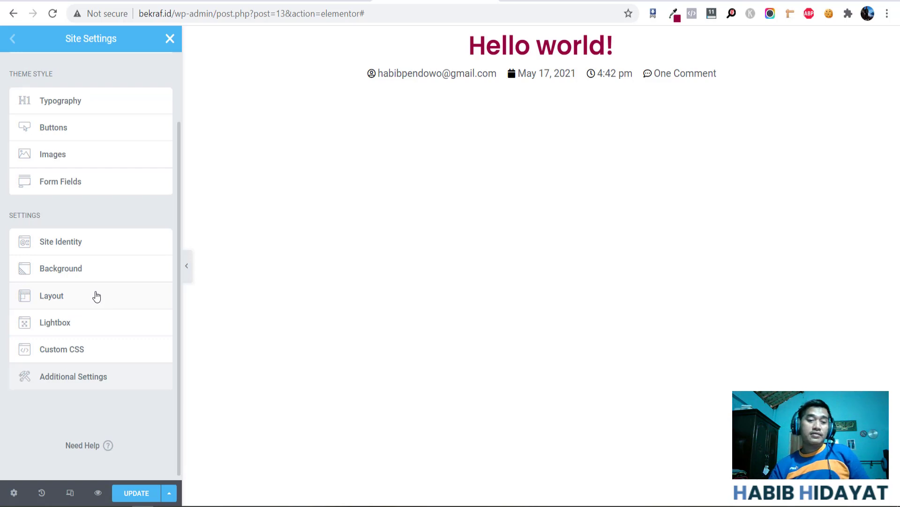
left_click(96, 296)
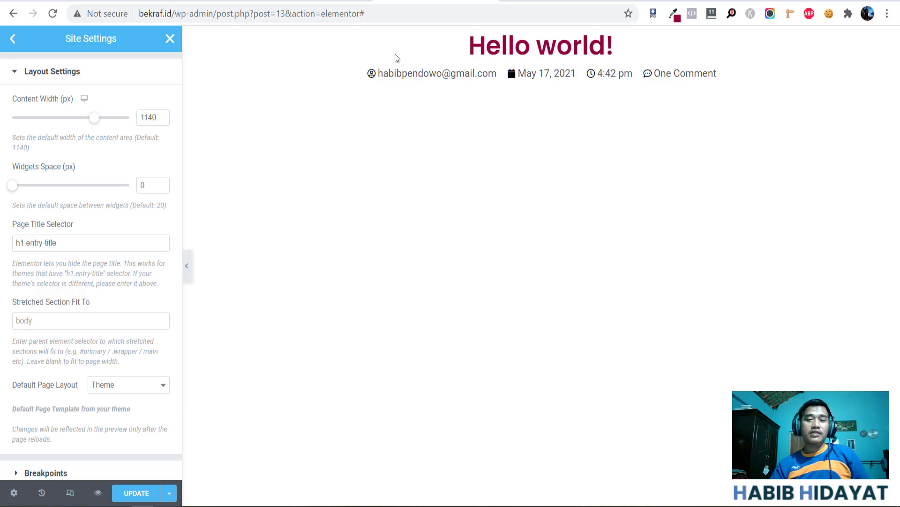
left_click(187, 267)
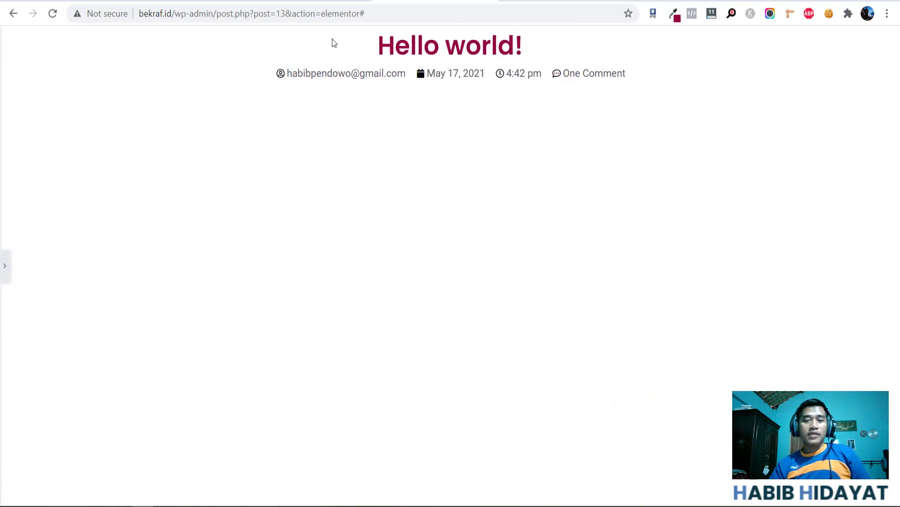
left_click(4, 265)
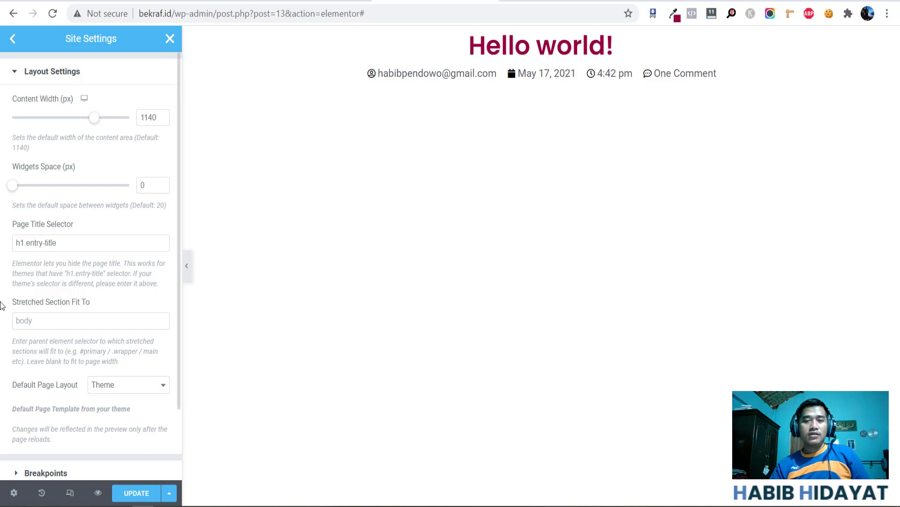
scroll(20, 346, "down", 2)
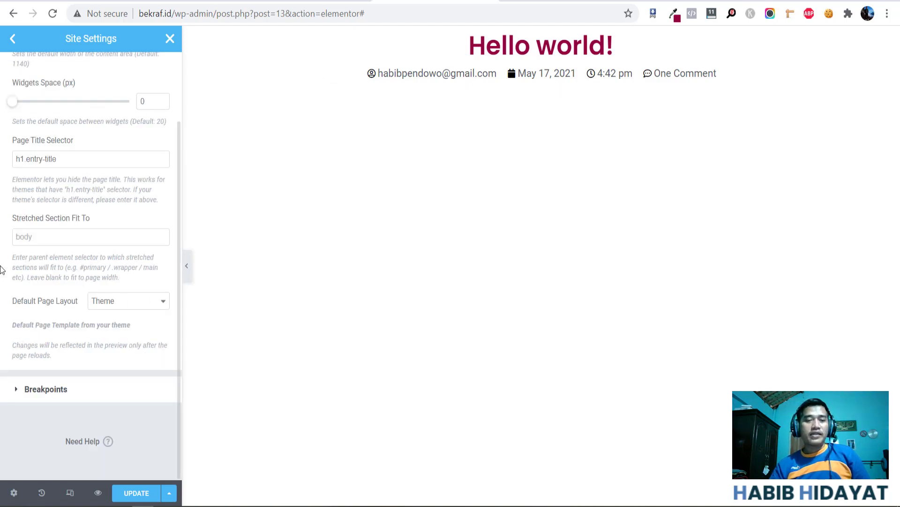
scroll(5, 246, "up", 2)
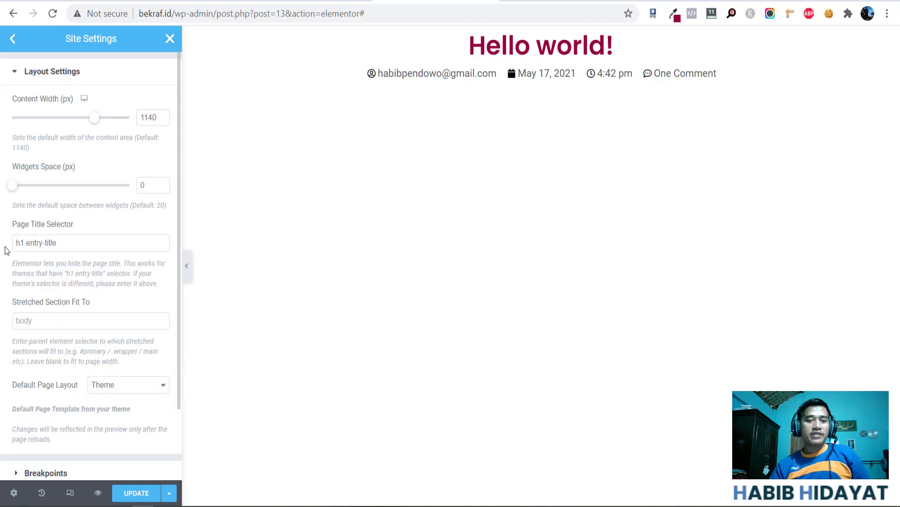
left_click(15, 51)
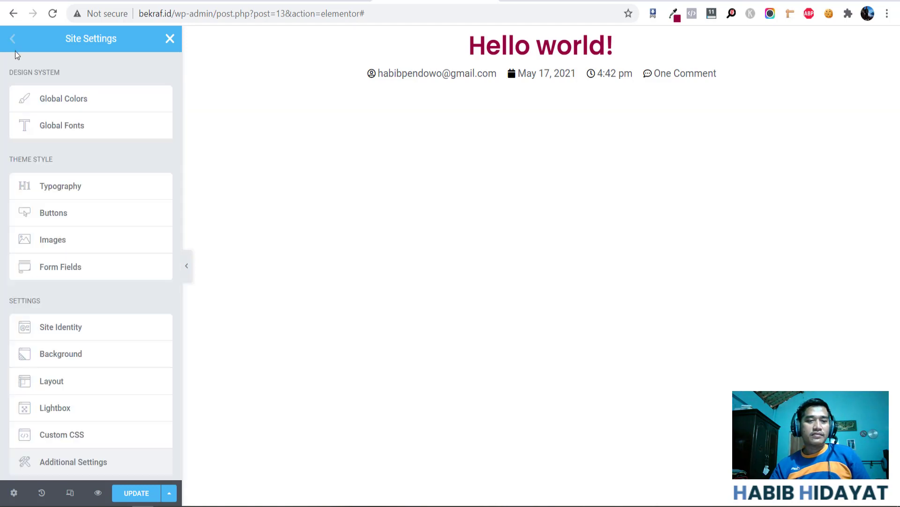
- Review the Site Identity settings for the site name, description, logo and favicon
left_click(72, 337)
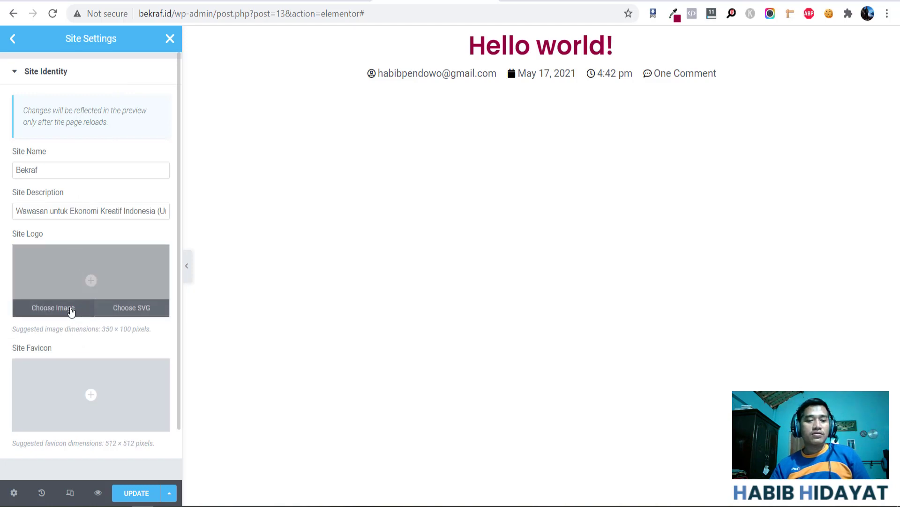
scroll(66, 324, "down", 2)
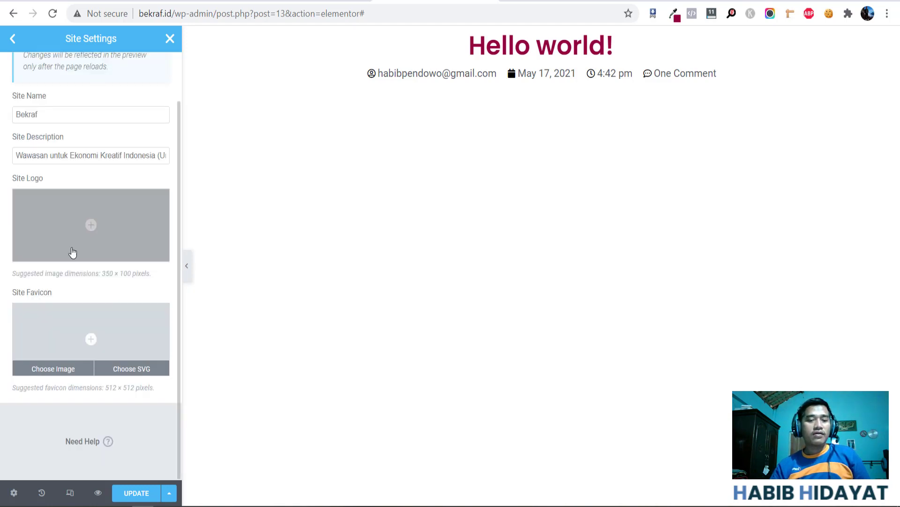
mouse_move(72, 252)
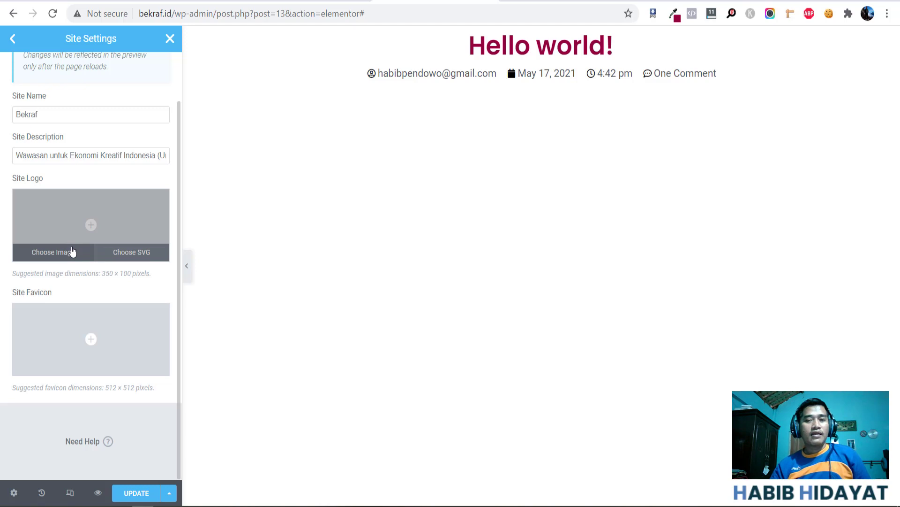
scroll(72, 252, "up", 2)
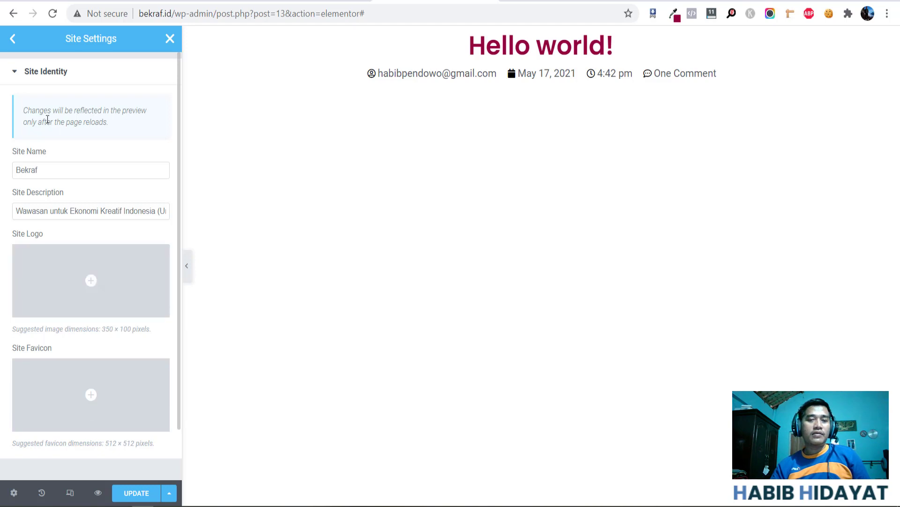
left_click(2, 40)
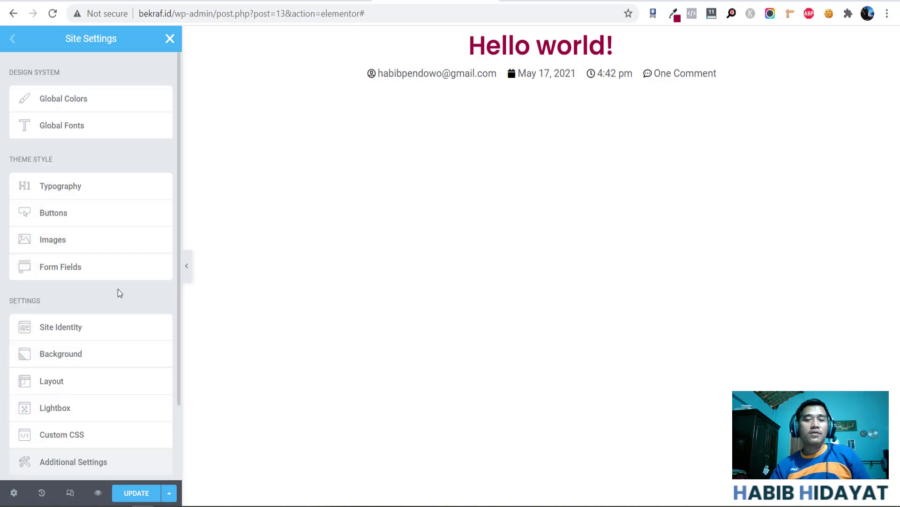
- Set the site's Mobile Browser Background color to #FFFFFF and save the Site Settings
scroll(118, 293, "down", 2)
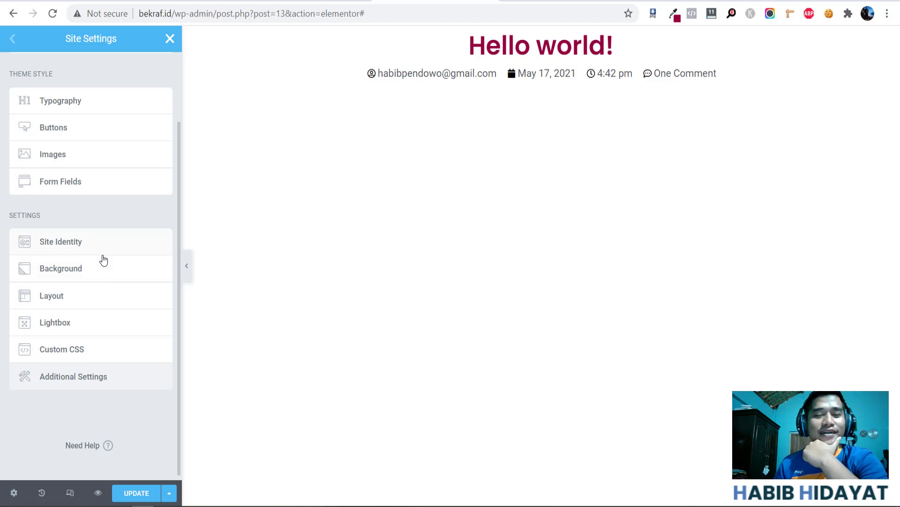
left_click(89, 281)
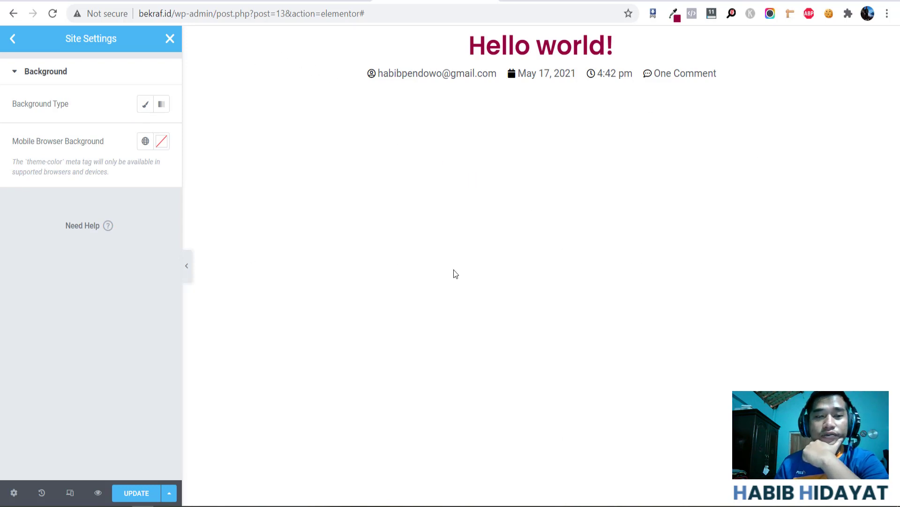
left_click(160, 142)
left_click_drag(99, 217, 0, 165)
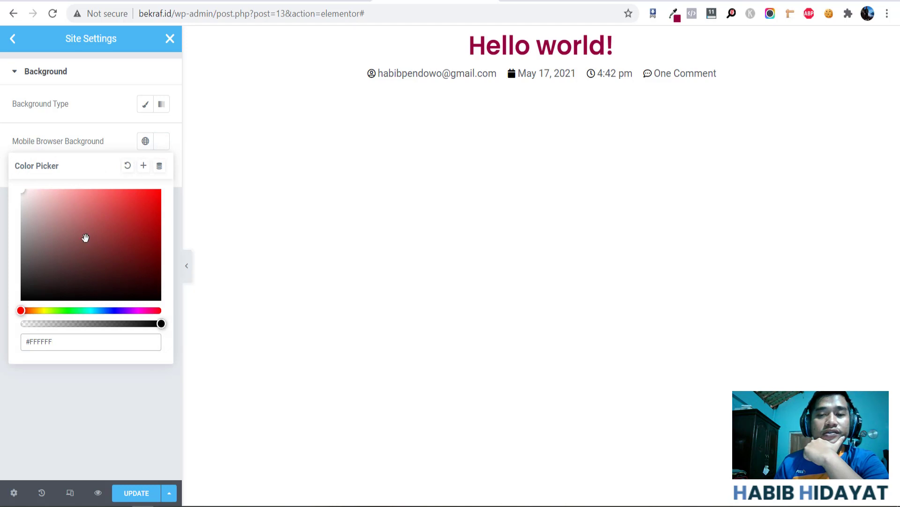
left_click(159, 492)
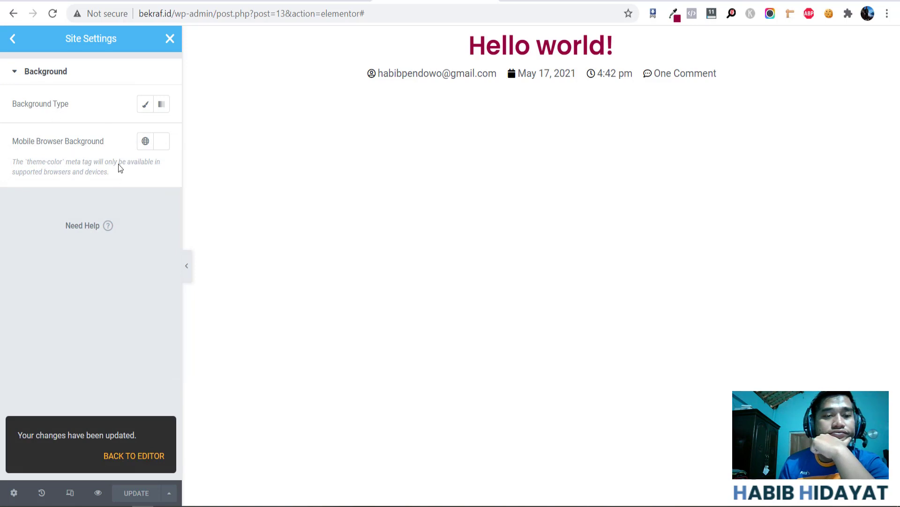
left_click(12, 38)
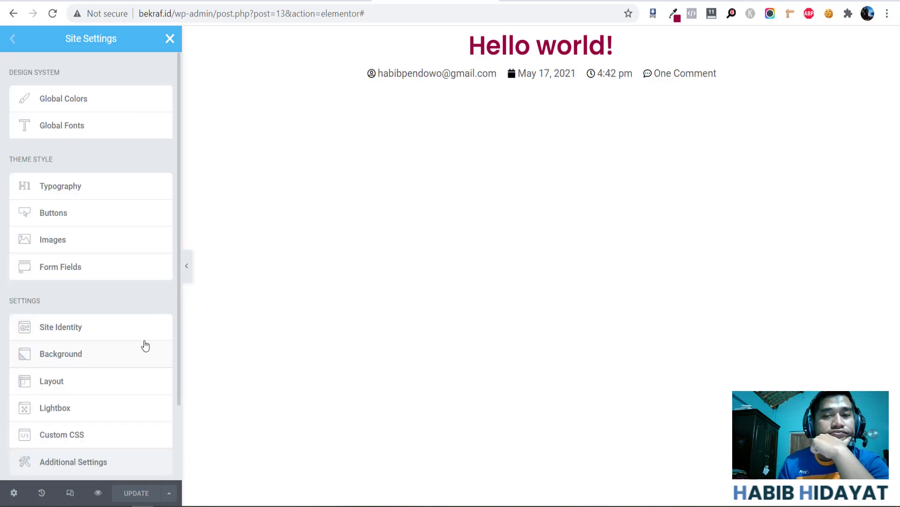
- Review the Lightbox options in Site Settings, from the image lightbox toggles to the colors and icon sizes
scroll(143, 340, "down", 2)
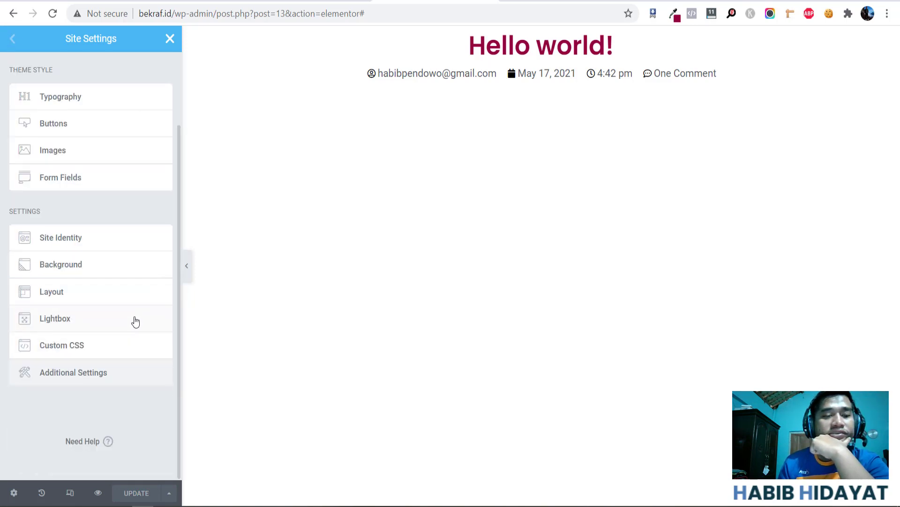
left_click(135, 320)
scroll(147, 270, "down", 3)
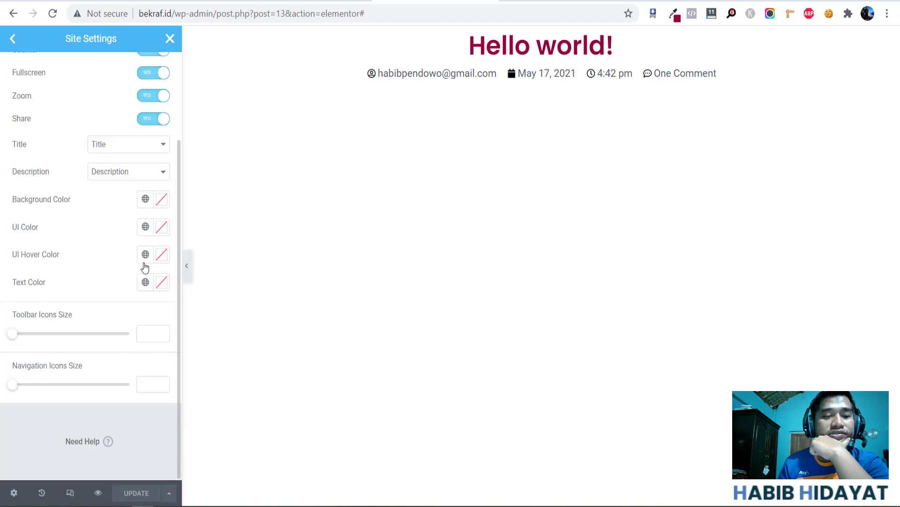
scroll(146, 267, "up", 3)
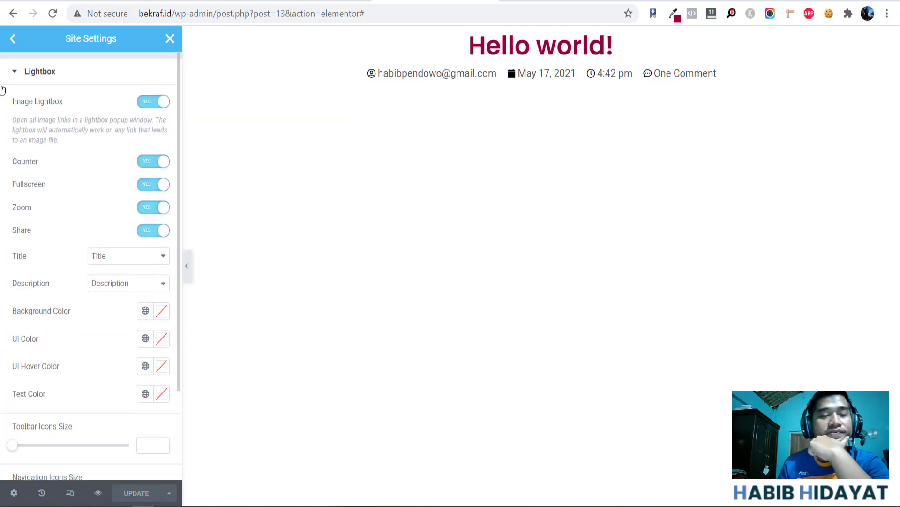
- Review the Custom CSS section of Site Settings, including its code field and selector examples, and return to the settings overview
left_click(12, 39)
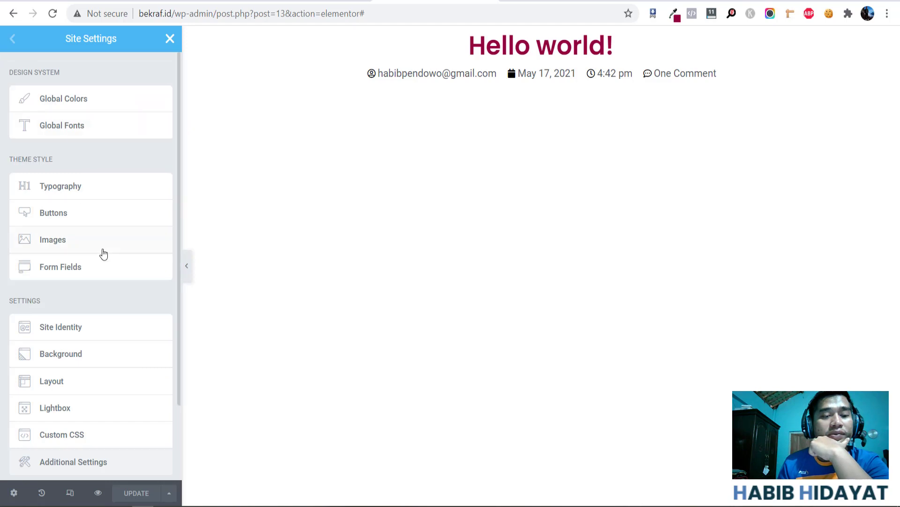
scroll(98, 260, "down", 2)
left_click(75, 347)
left_click(43, 146)
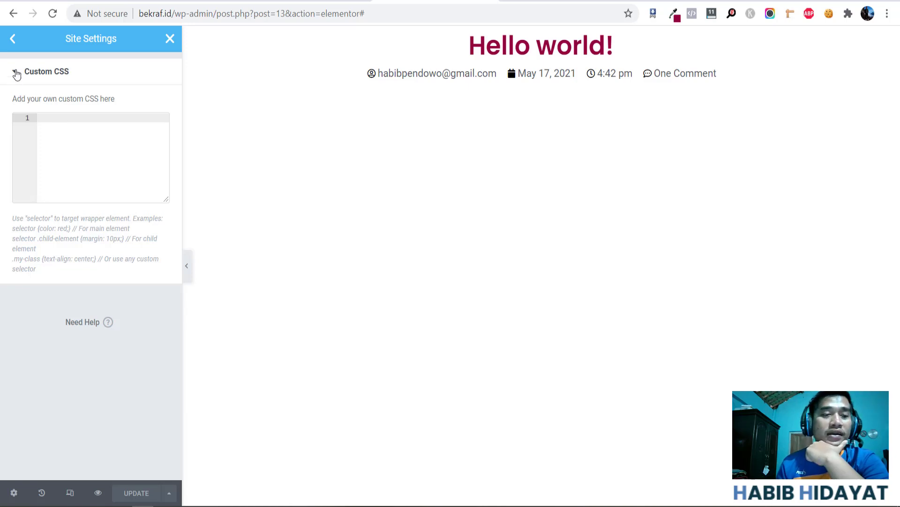
left_click(14, 47)
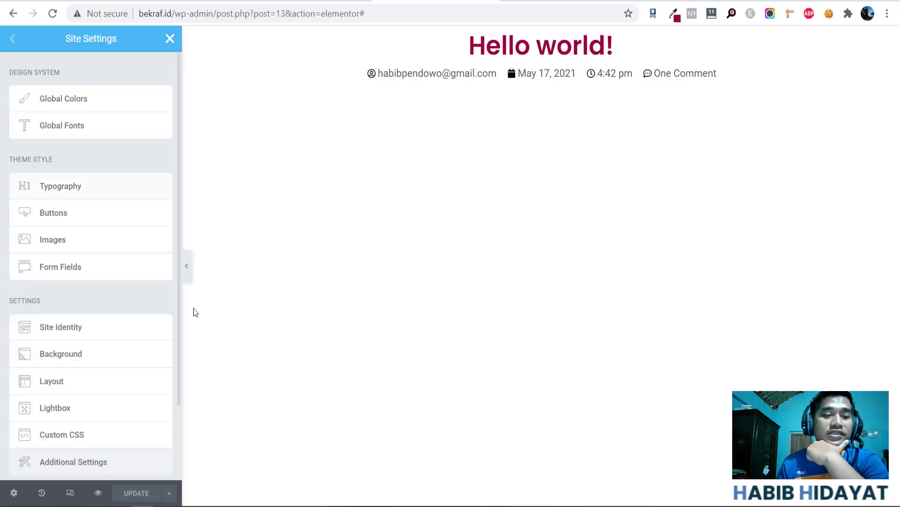
- View the Additional Settings page in the WordPress dashboard, return to the template editor and close Site Settings
left_click(77, 477)
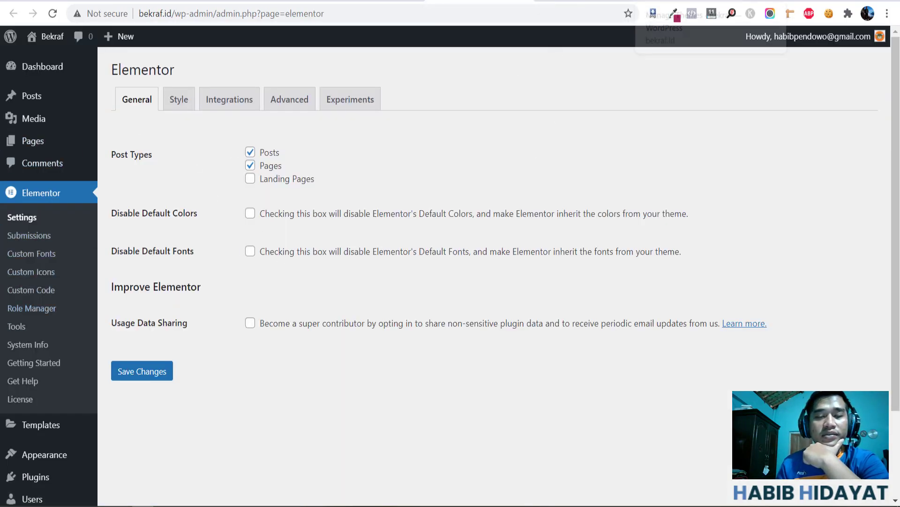
left_click(522, 3)
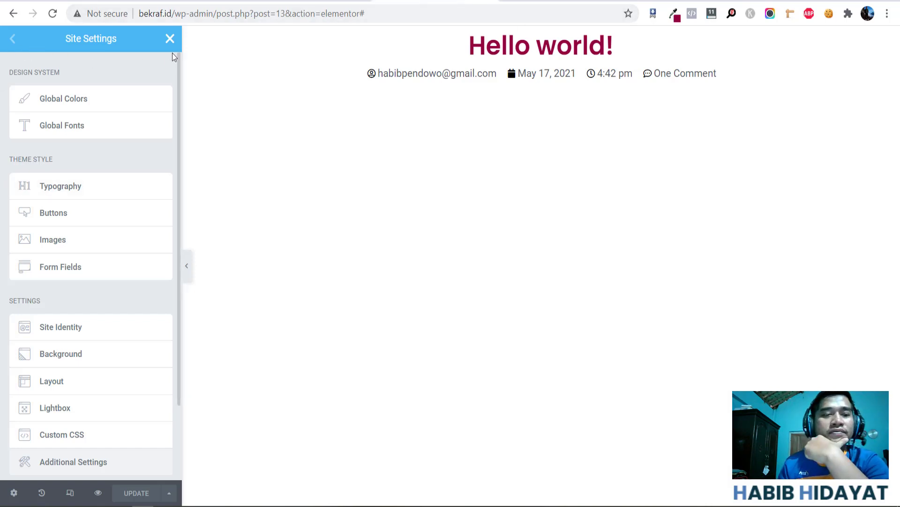
left_click(170, 39)
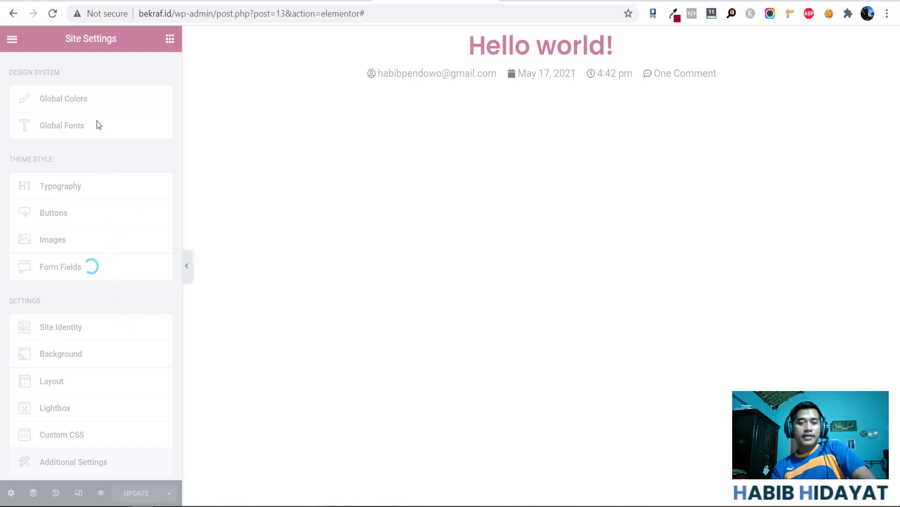
- View the site's global parts in the Theme Builder and close it to return to the template editor
left_click(12, 39)
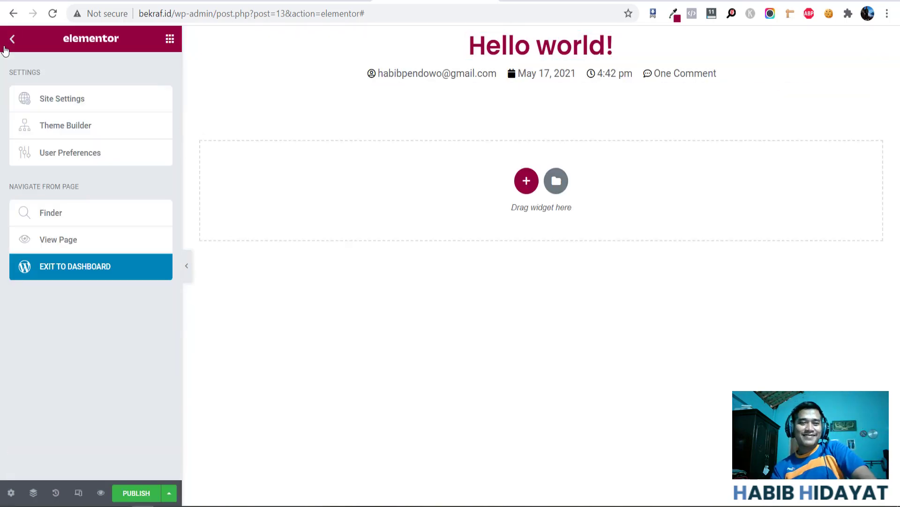
left_click(112, 133)
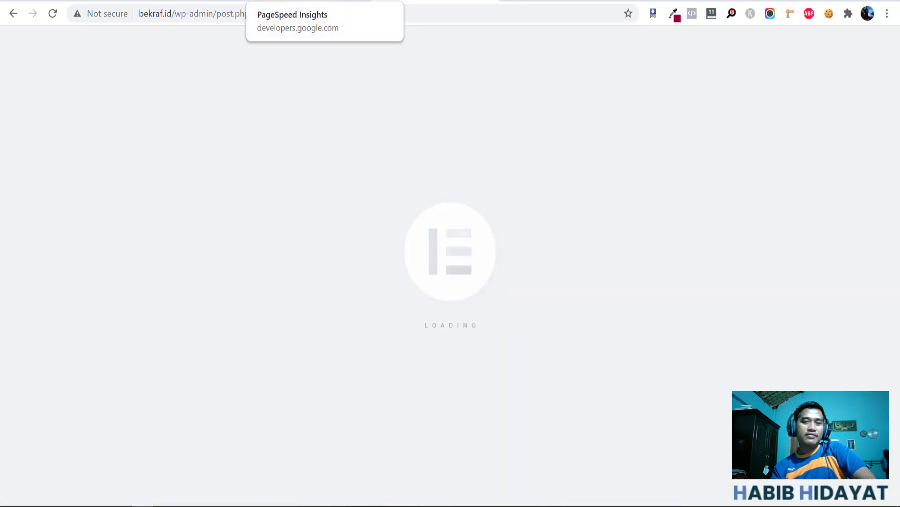
left_click(263, 2)
left_click(436, 1)
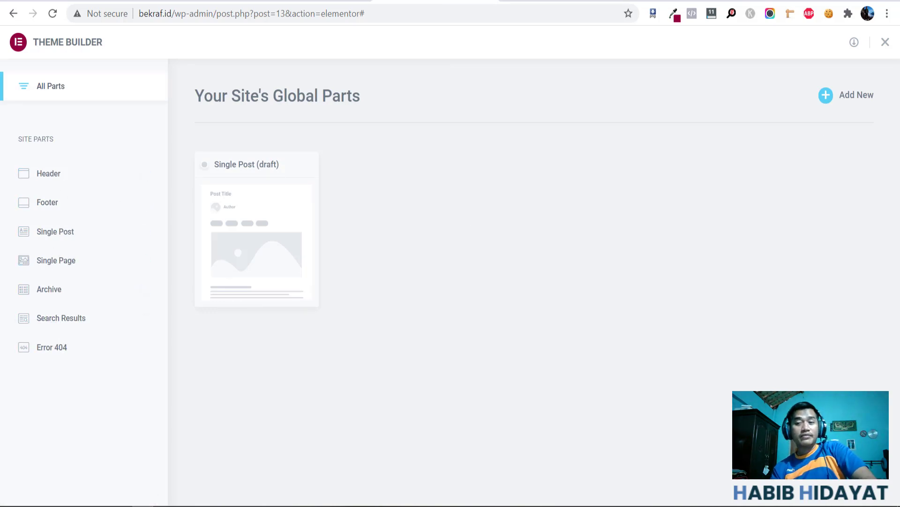
left_click(885, 42)
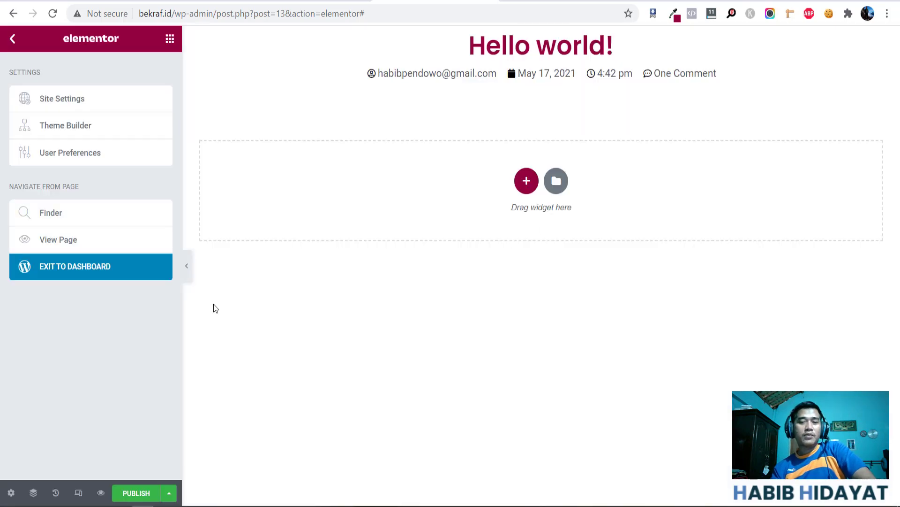
- Open the editor's User Preferences to review the UI theme, panel width, editing handles and lightbox options
left_click(117, 163)
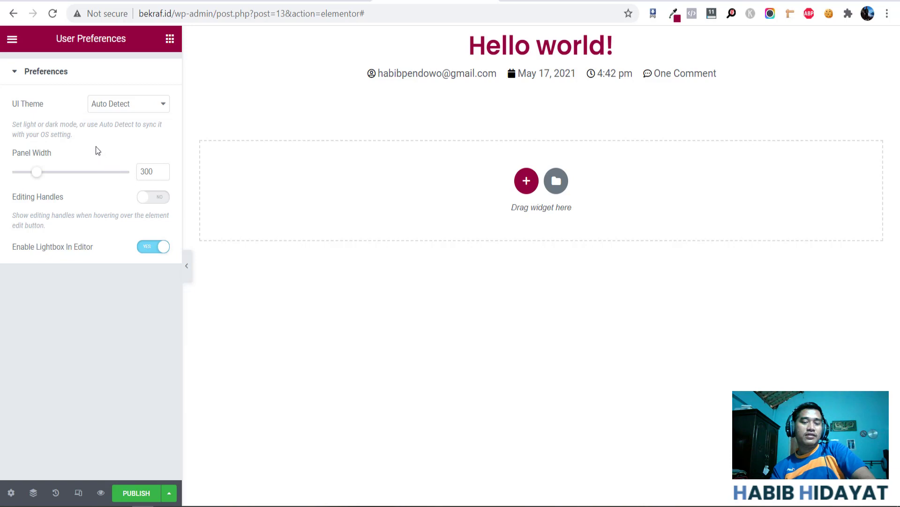
left_click(122, 111)
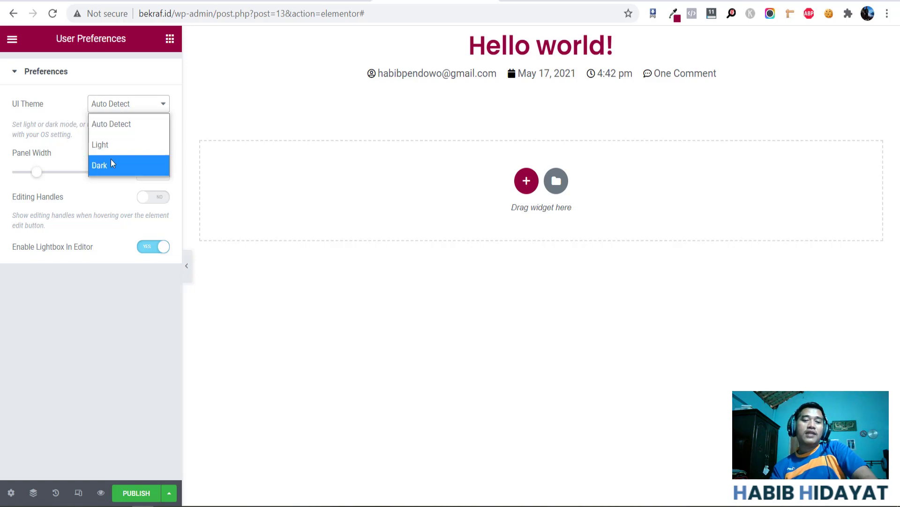
left_click(49, 143)
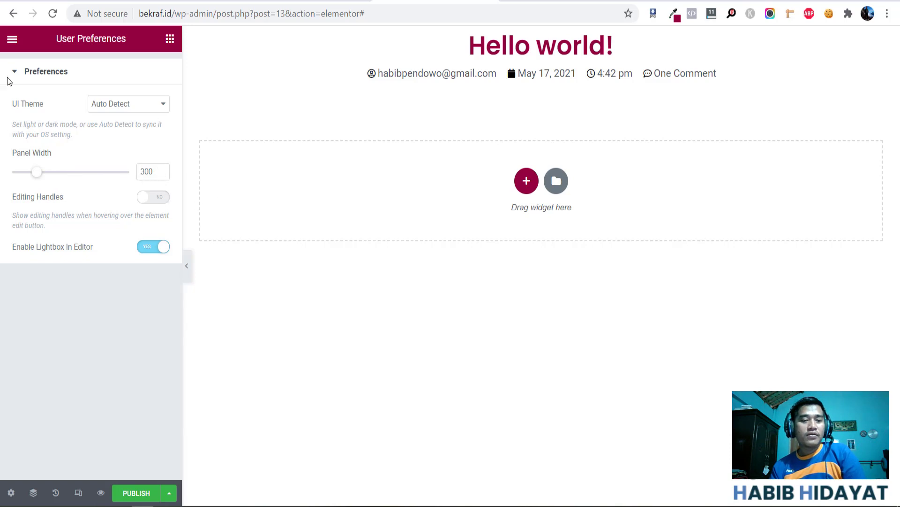
left_click(13, 41)
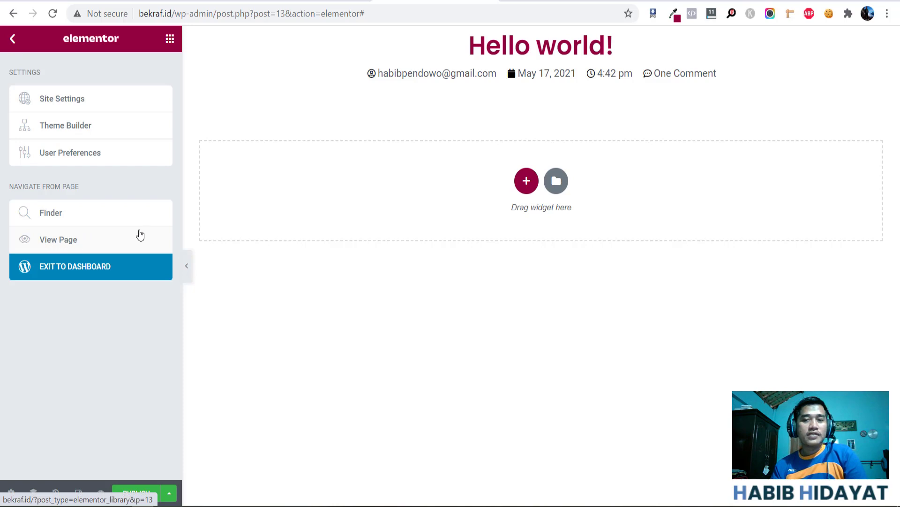
left_click(169, 492)
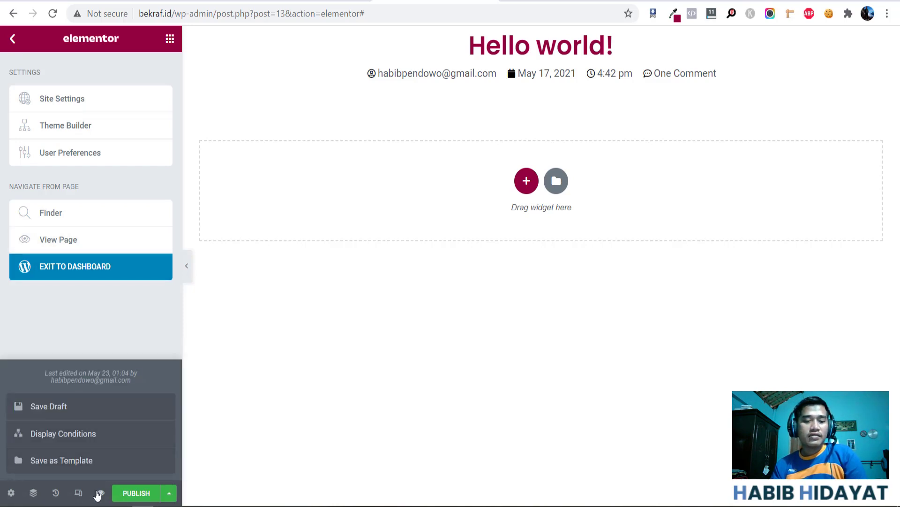
left_click(111, 315)
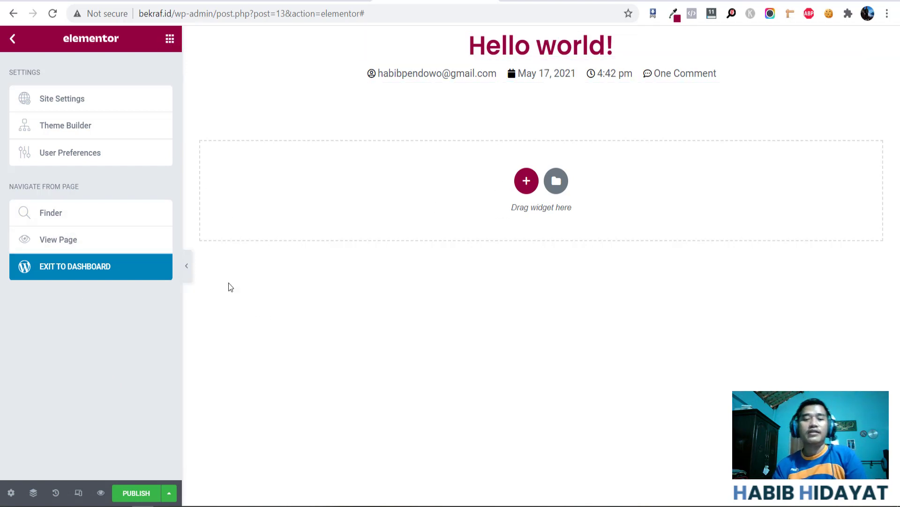
left_click(169, 33)
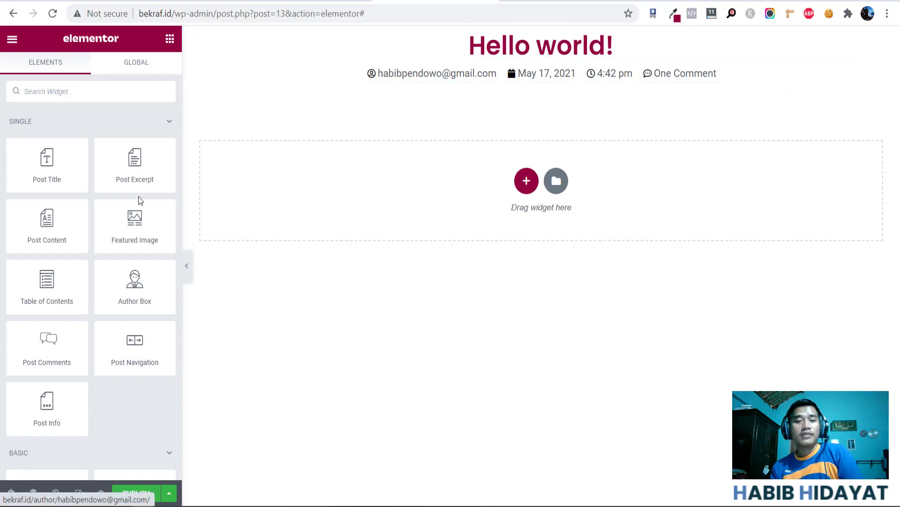
scroll(85, 216, "down", 4)
scroll(85, 215, "up", 4)
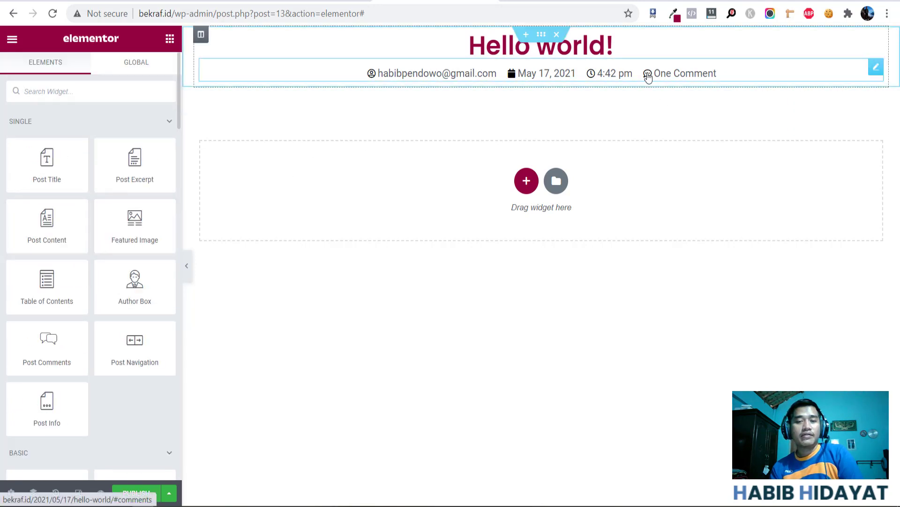
- Open the Post Info widget's content settings and remove the Author, Comments and Time items from its meta data
left_click(647, 76)
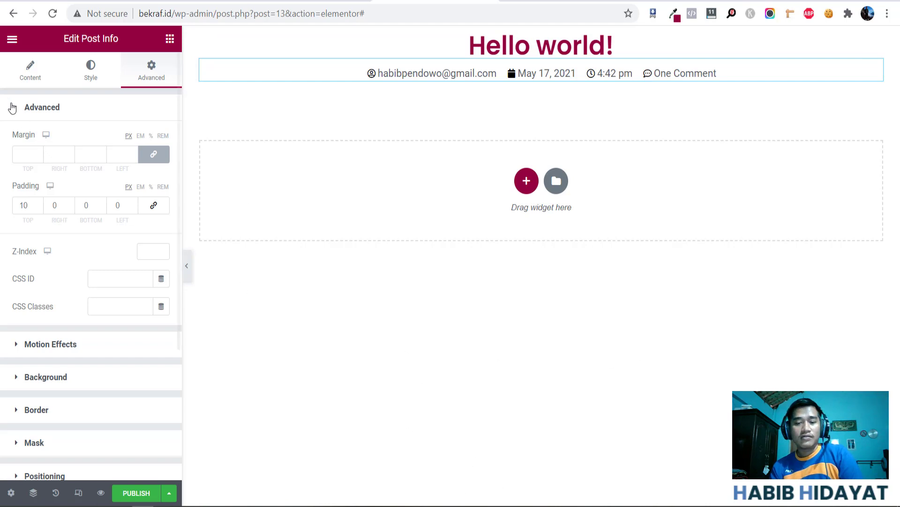
left_click(31, 75)
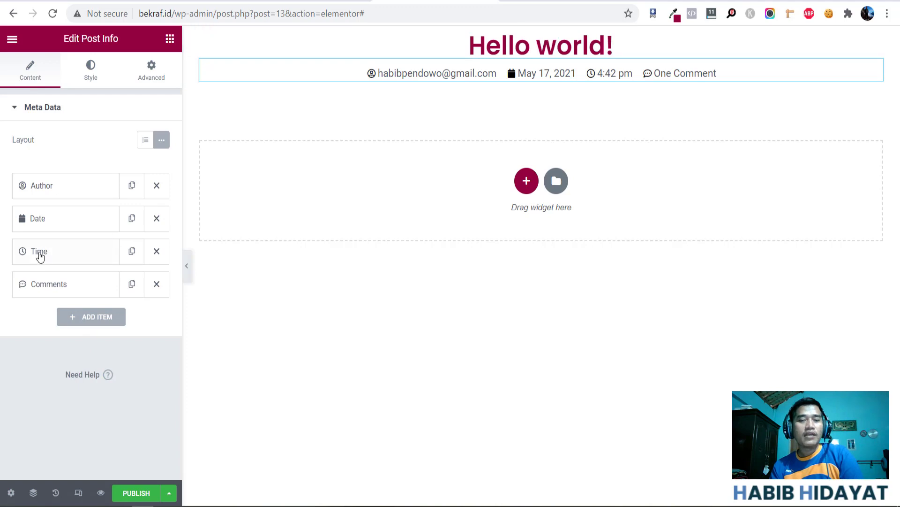
left_click(30, 190)
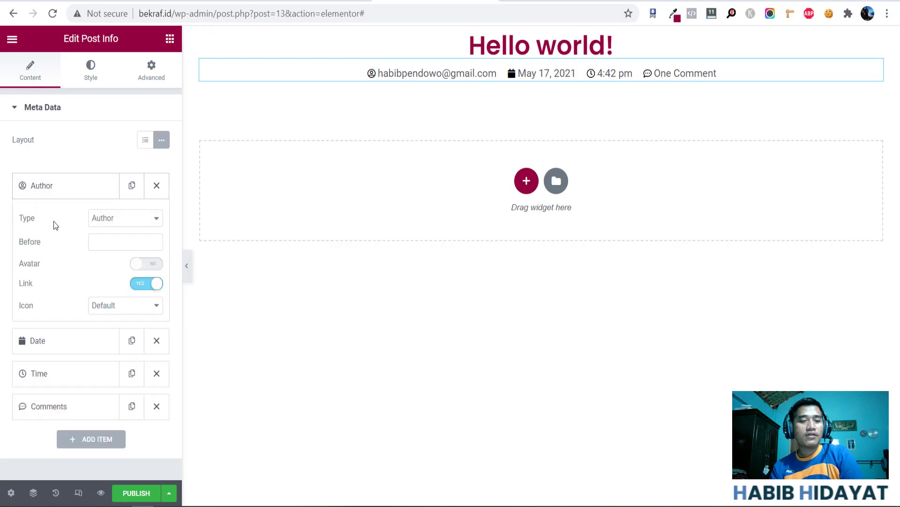
left_click(52, 194)
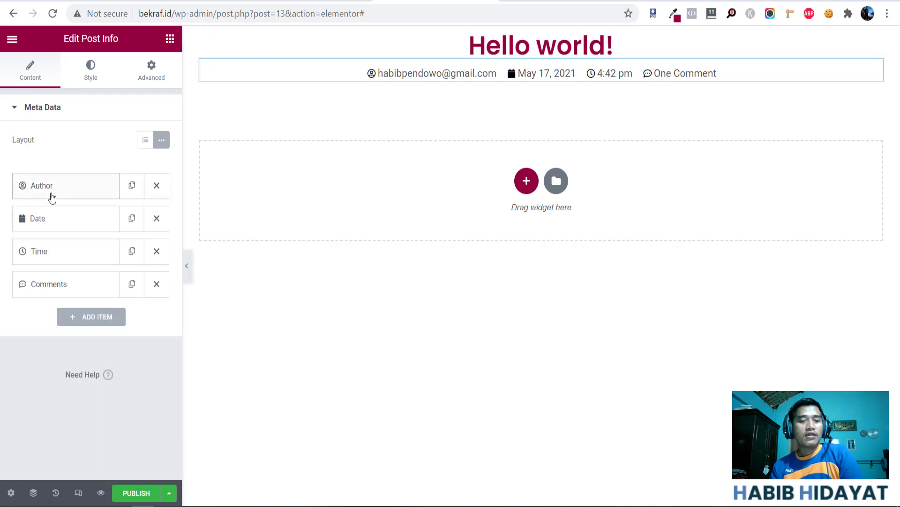
left_click(157, 186)
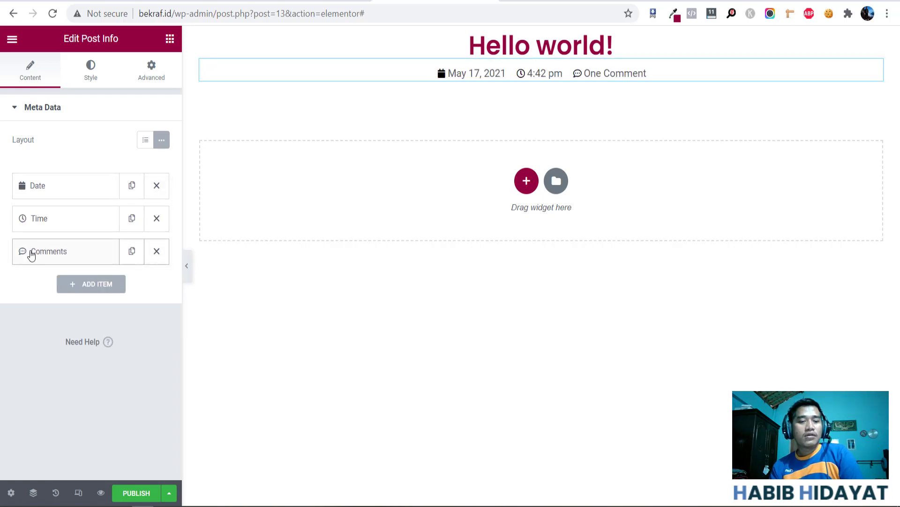
left_click(157, 251)
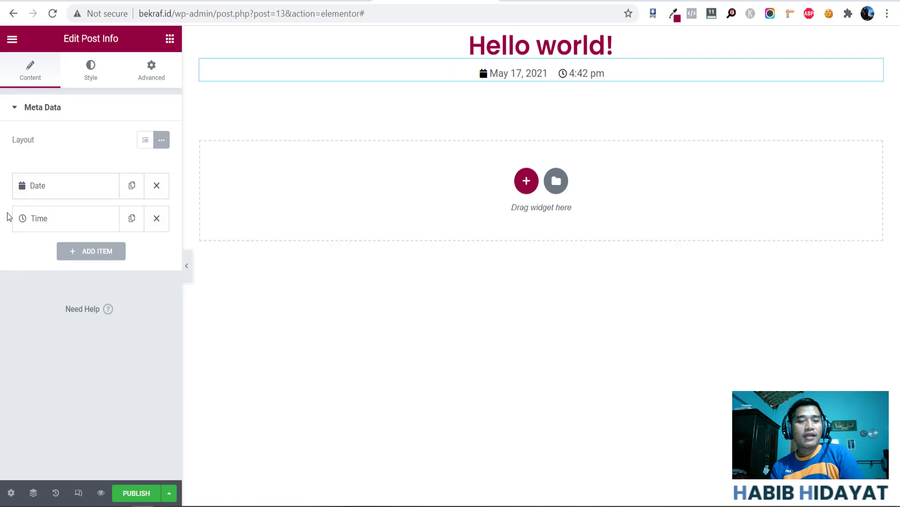
left_click(157, 218)
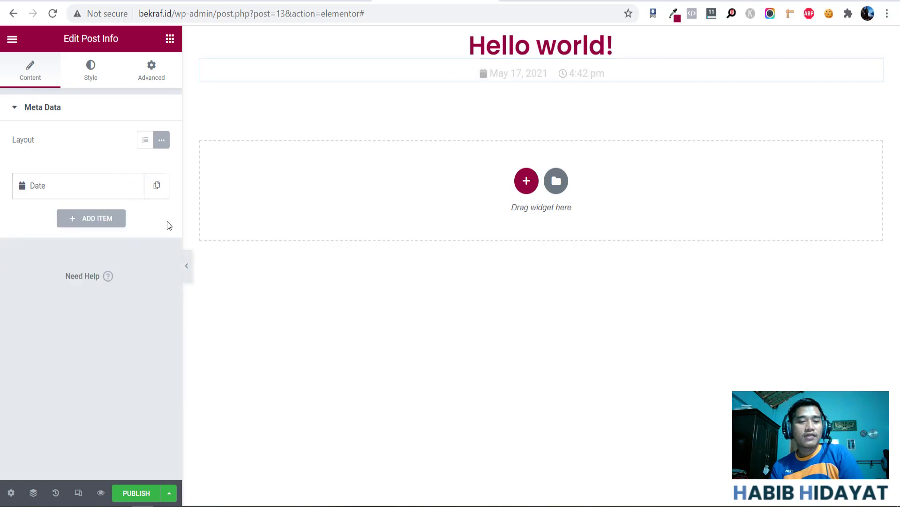
- Add a new item to the Post Info widget's meta data list
left_click(93, 218)
left_click(94, 218)
left_click(91, 218)
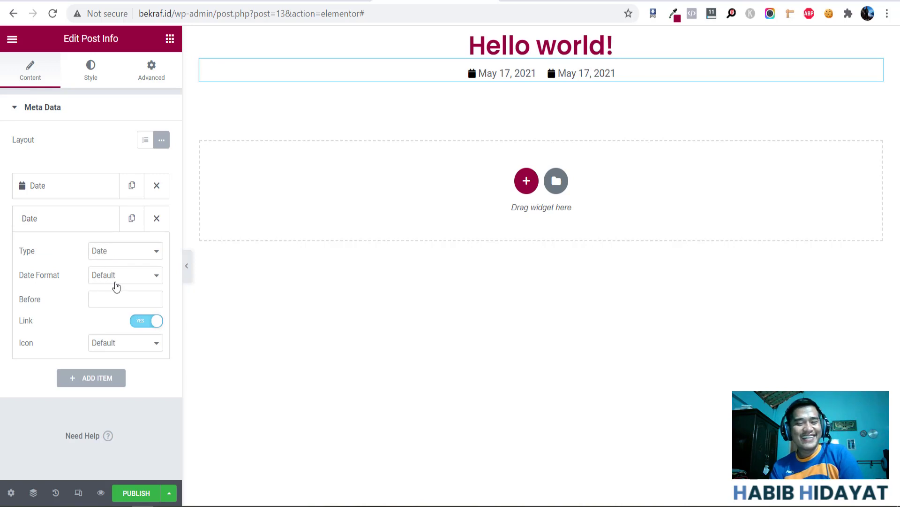
left_click(140, 276)
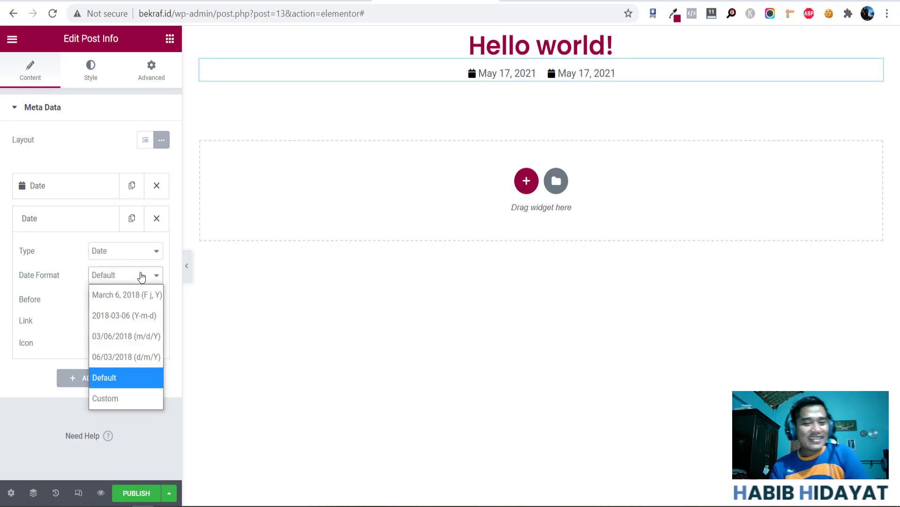
left_click(142, 276)
left_click(142, 276)
left_click(142, 276)
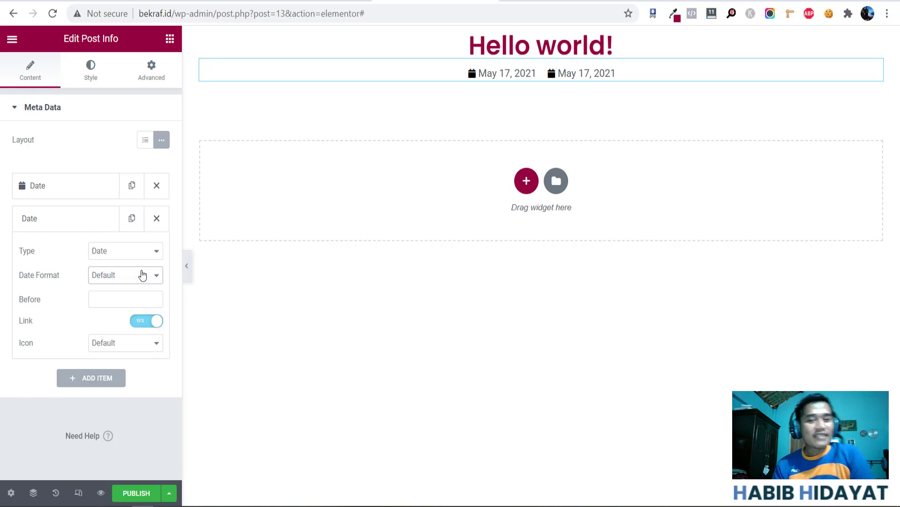
left_click(137, 279)
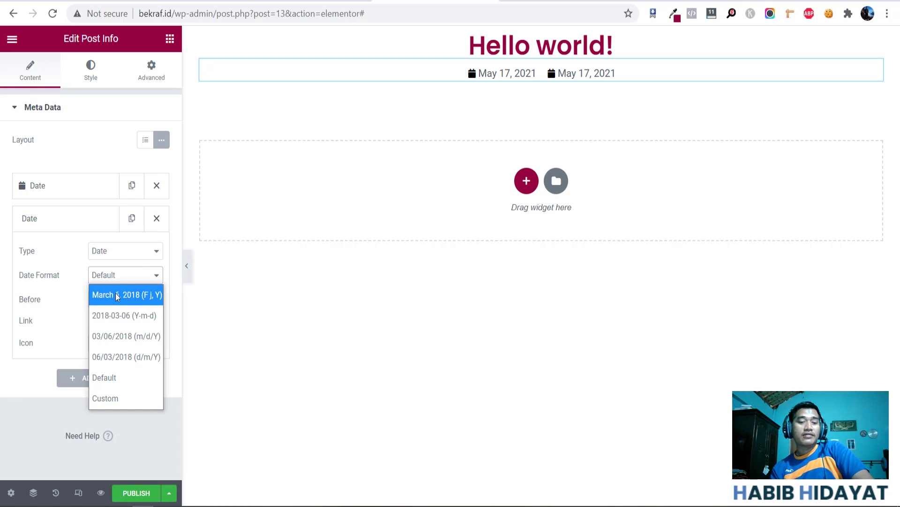
left_click(45, 297)
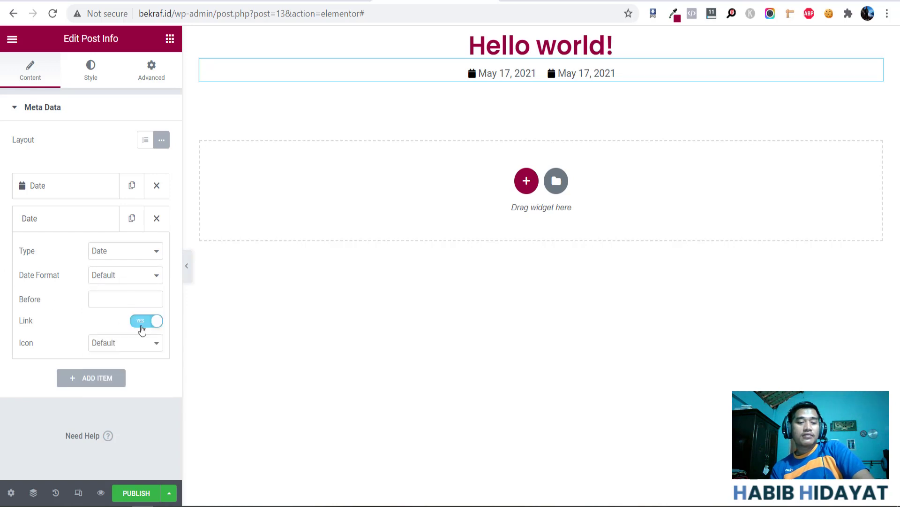
left_click(135, 347)
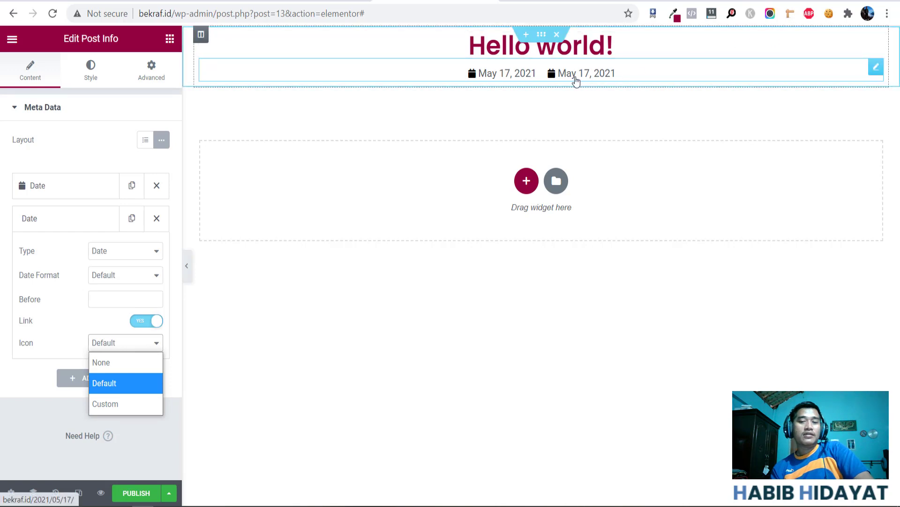
- Set the new meta data item's type to Author and move it above the Date item
left_click(126, 252)
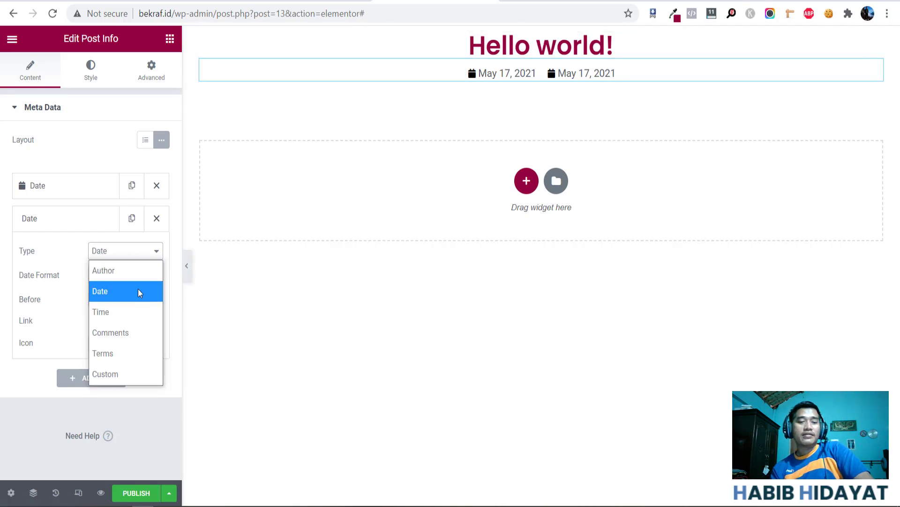
left_click(121, 274)
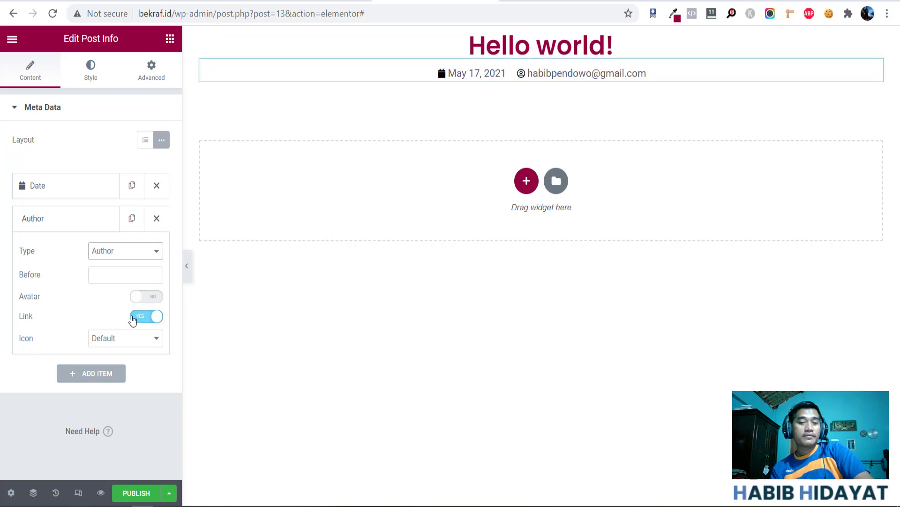
left_click(54, 226)
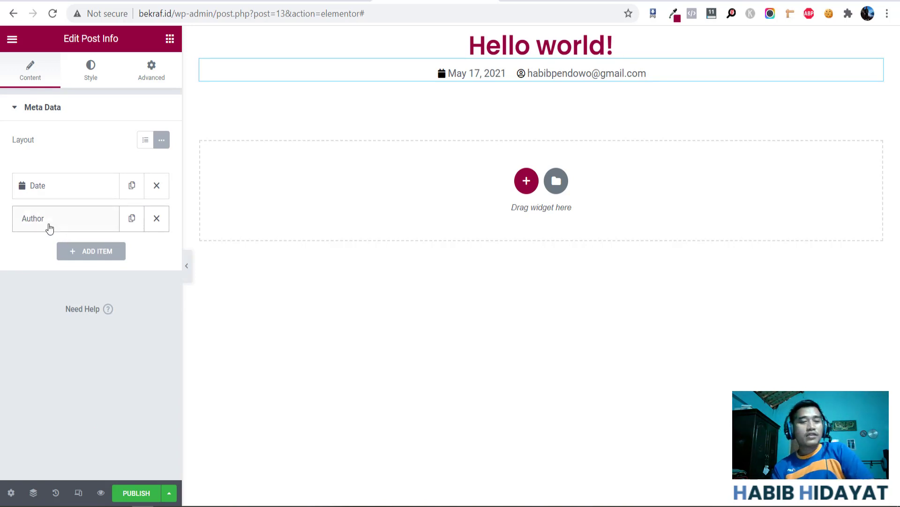
left_click_drag(49, 228, 44, 178)
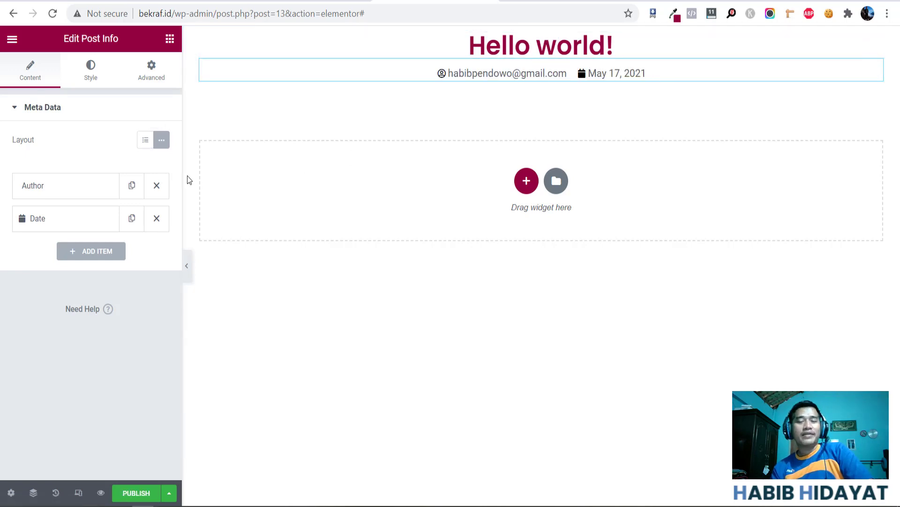
- Try the avatar display and its size on the Author item, and switch the avatar off again
left_click(146, 141)
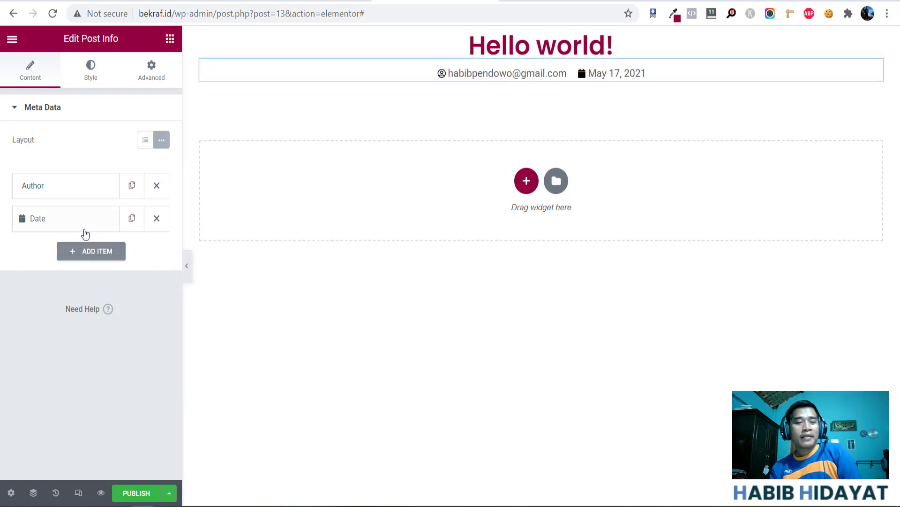
left_click(64, 190)
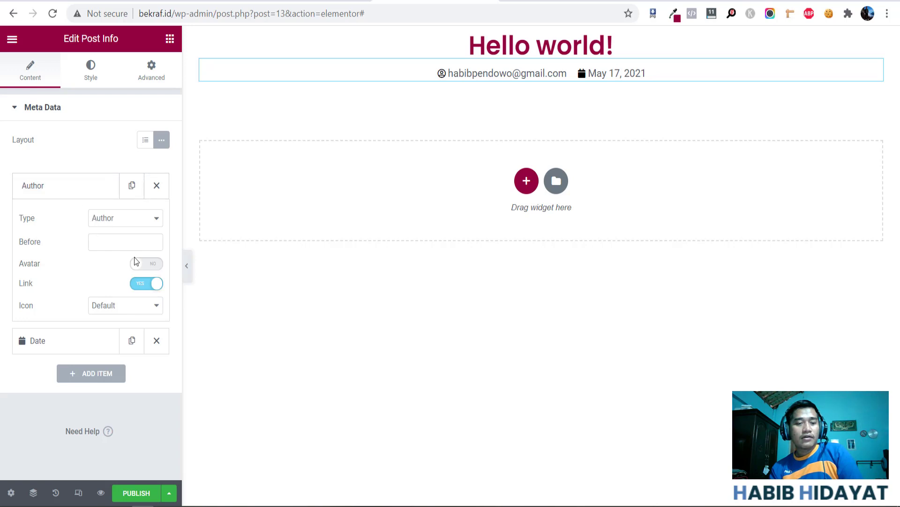
left_click(155, 266)
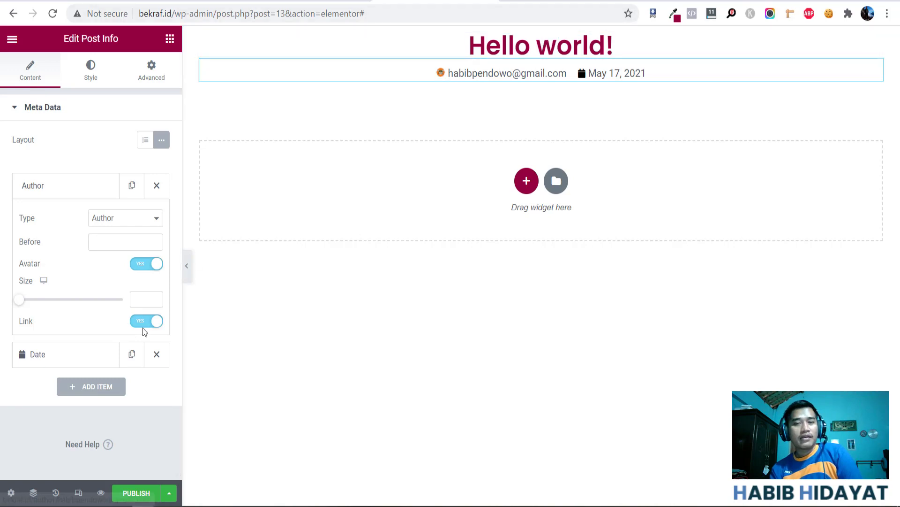
left_click_drag(29, 303, 2, 302)
left_click(139, 263)
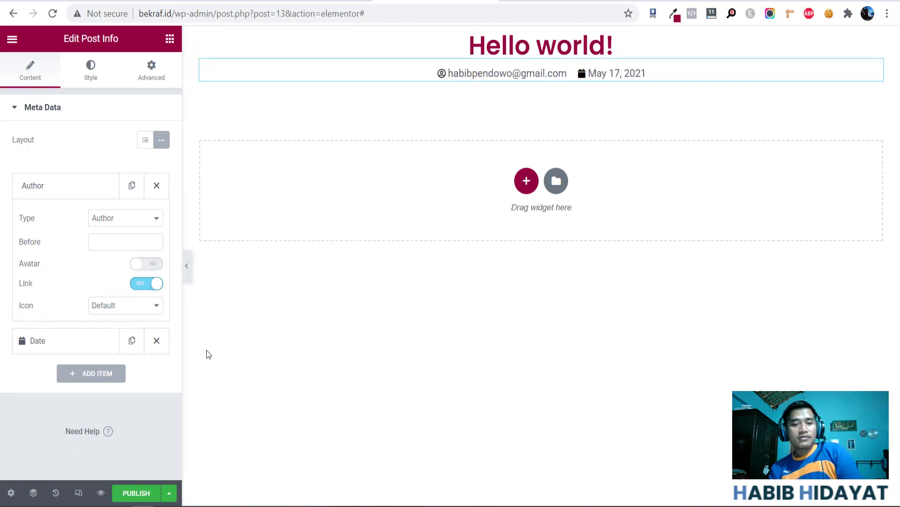
- Try different Space Between values in the Post Info list style, and clear the value again
left_click(85, 75)
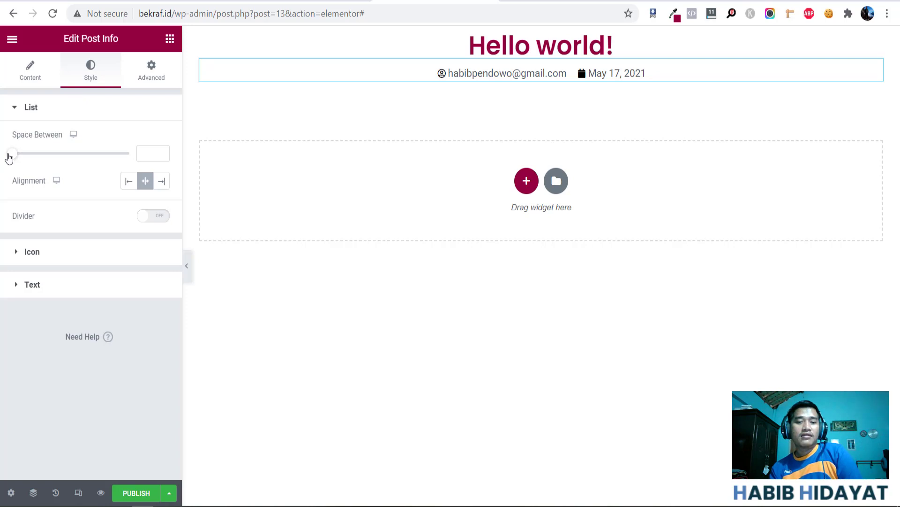
left_click_drag(14, 158, 375, 162)
left_click_drag(25, 175, 11, 164)
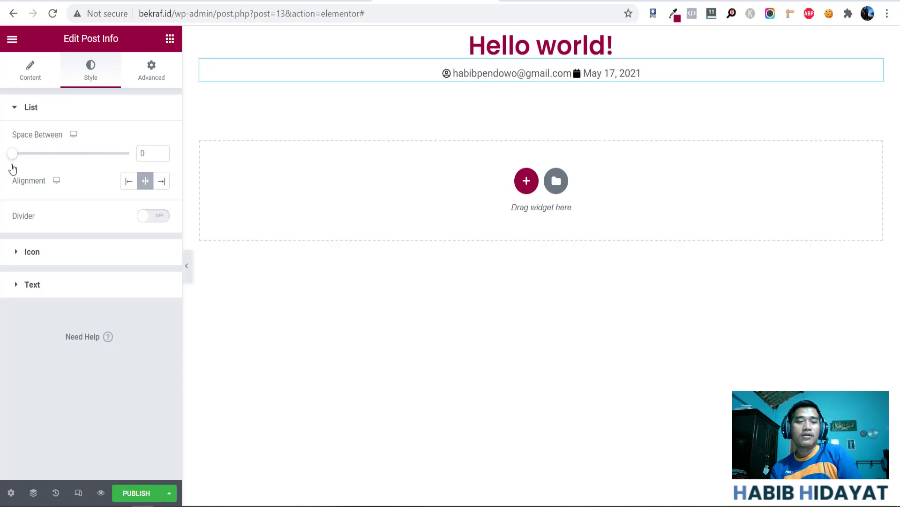
left_click_drag(151, 154, 112, 162)
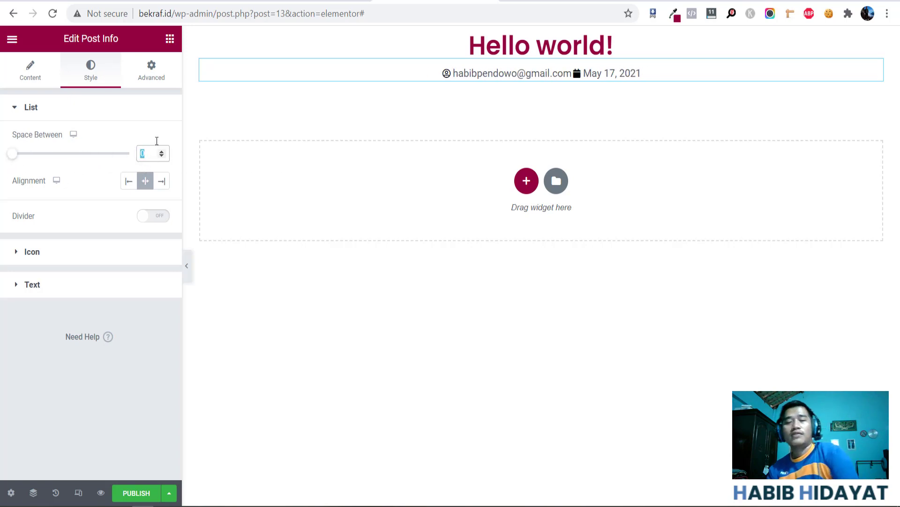
key("BackSpace")
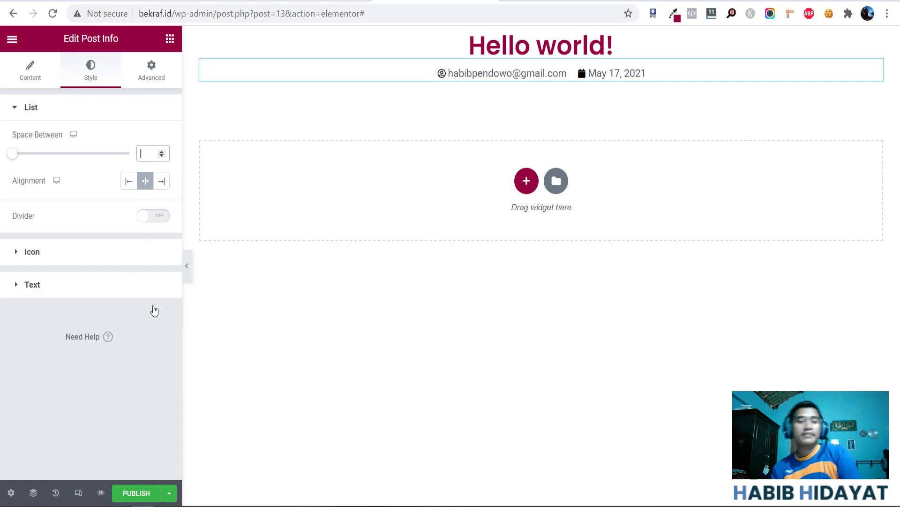
- Set the Post Info icon color to #93003c, copying the hex value from the eyedropper extension's selected color
left_click(75, 264)
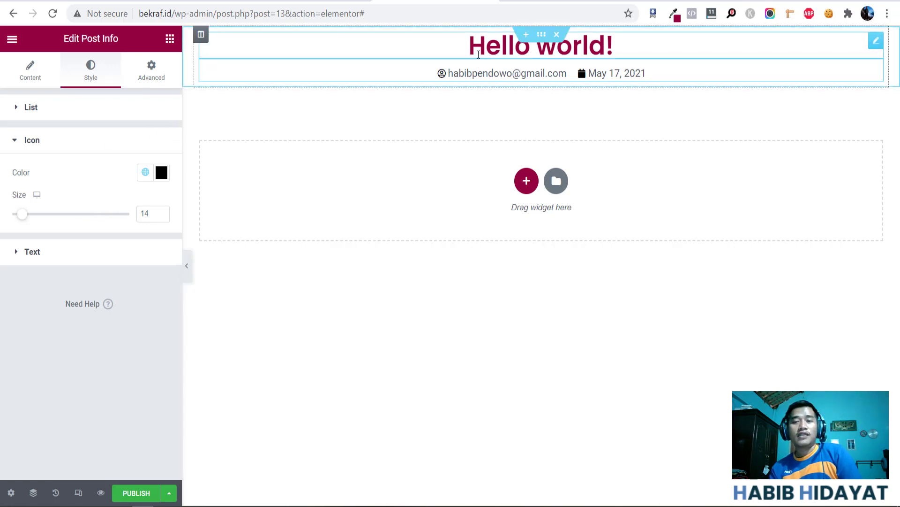
left_click(674, 13)
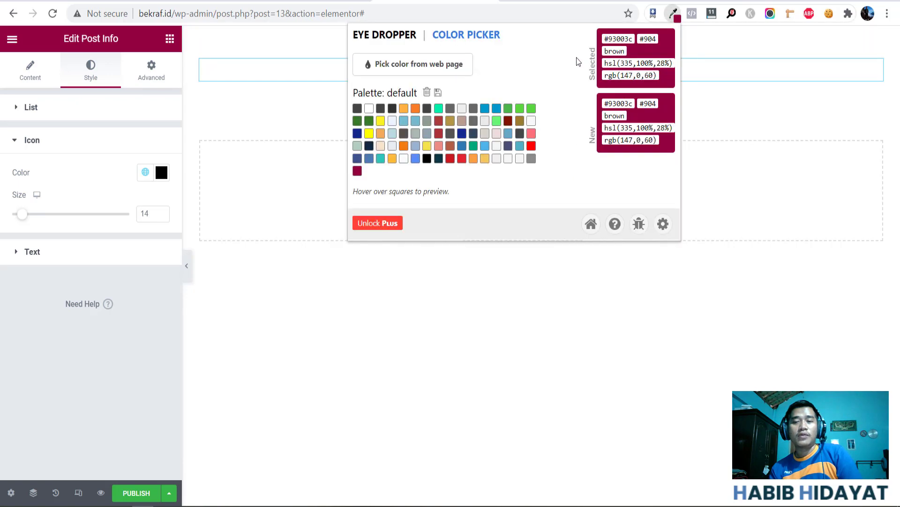
double_click(627, 39)
key("ctrl+c")
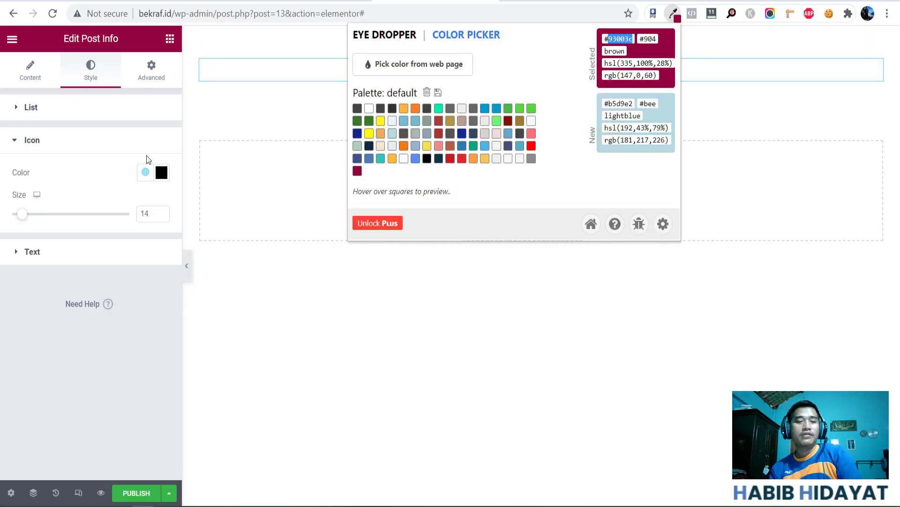
left_click(161, 173)
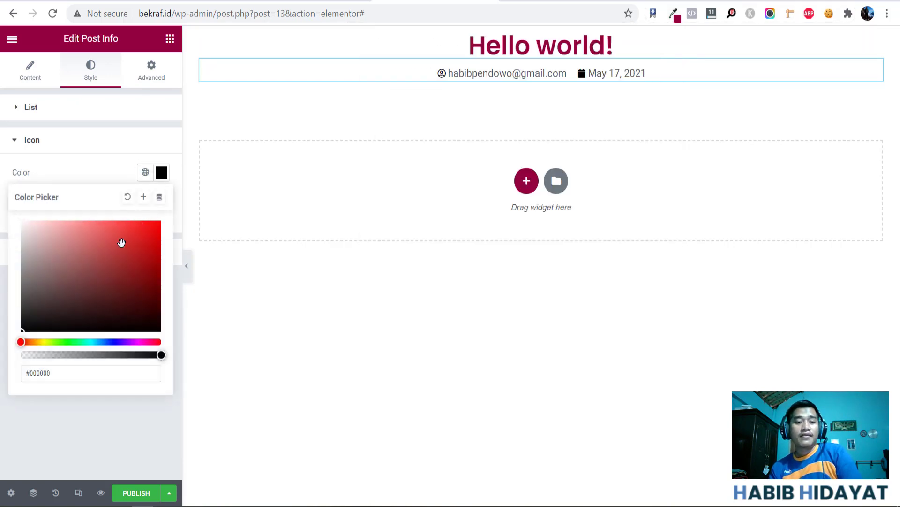
double_click(51, 376)
key("ctrl+v")
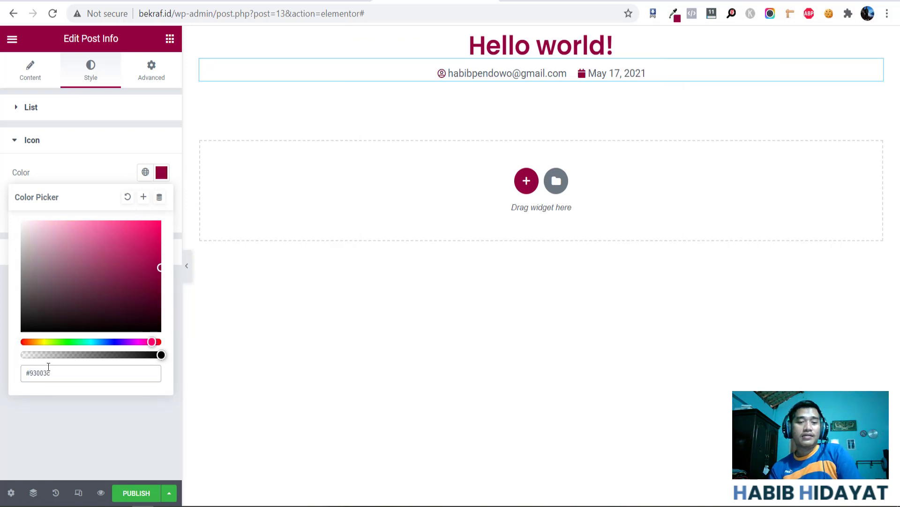
left_click(111, 153)
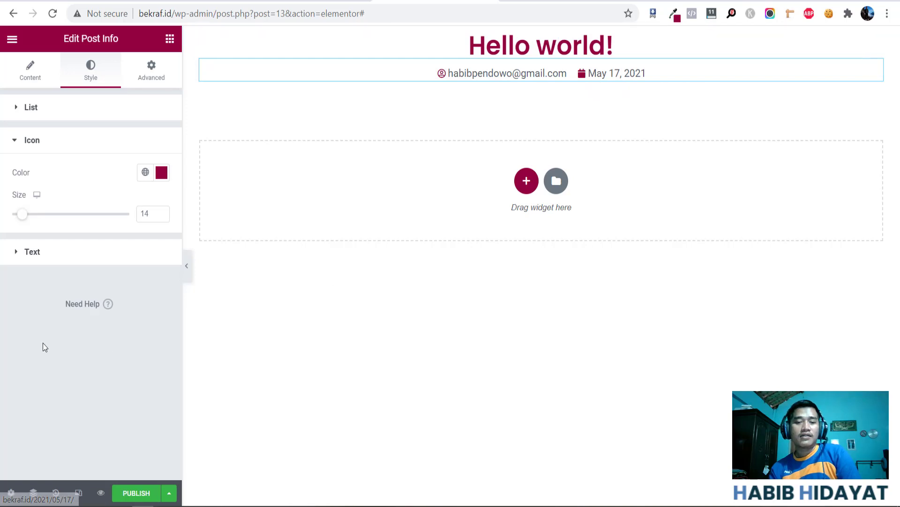
- Open the Post Info text style settings and view the Text Color picker
left_click(60, 249)
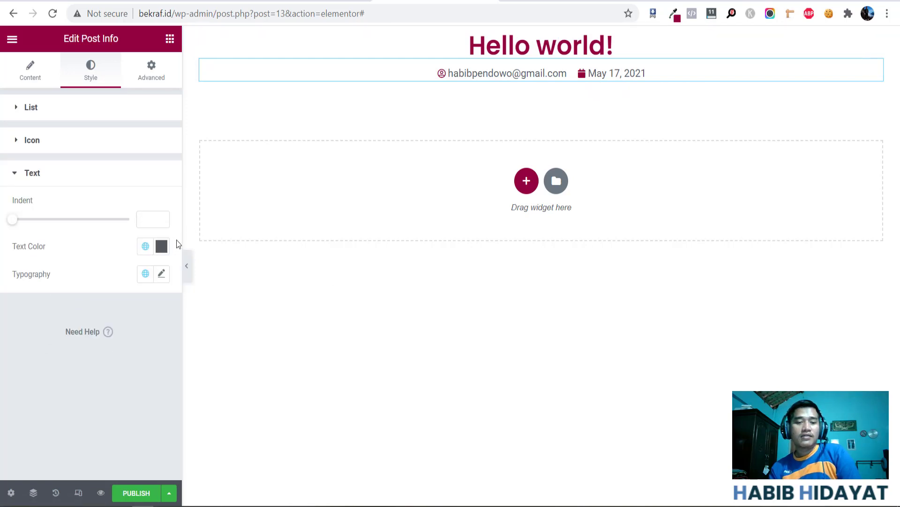
left_click(161, 248)
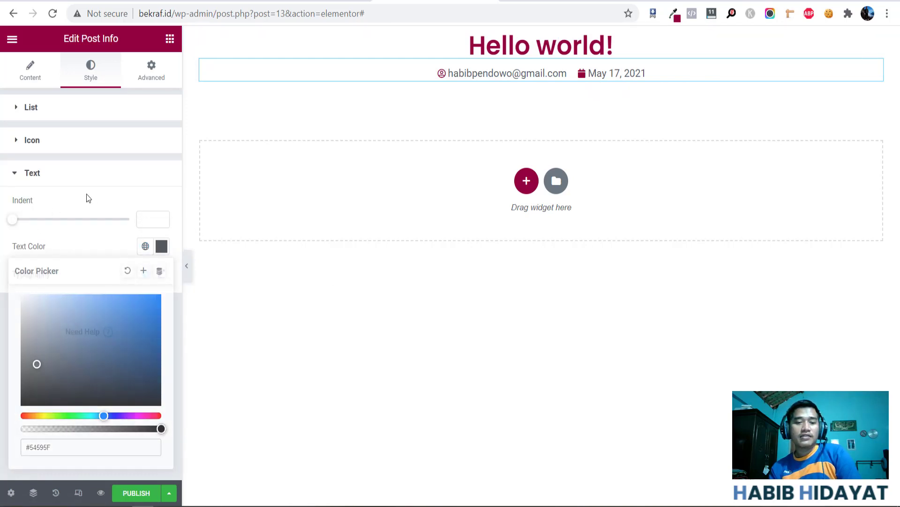
left_click(82, 181)
double_click(83, 180)
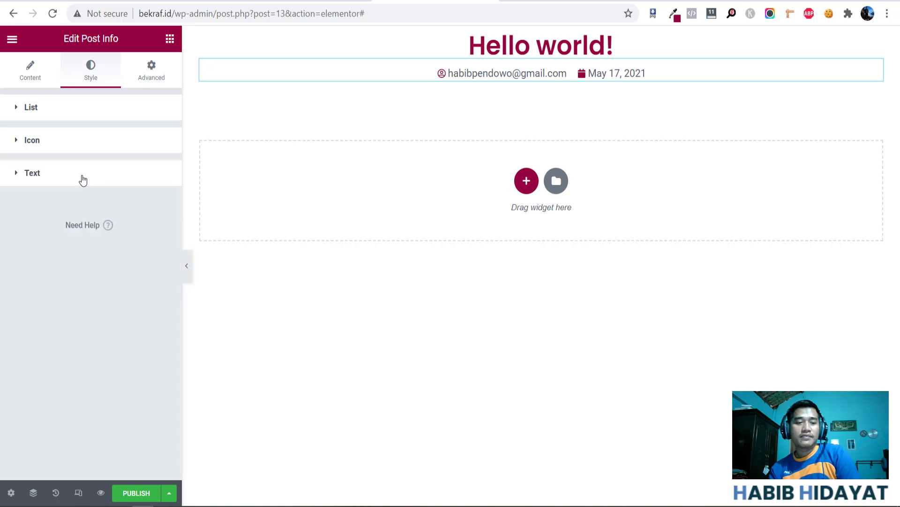
left_click(82, 181)
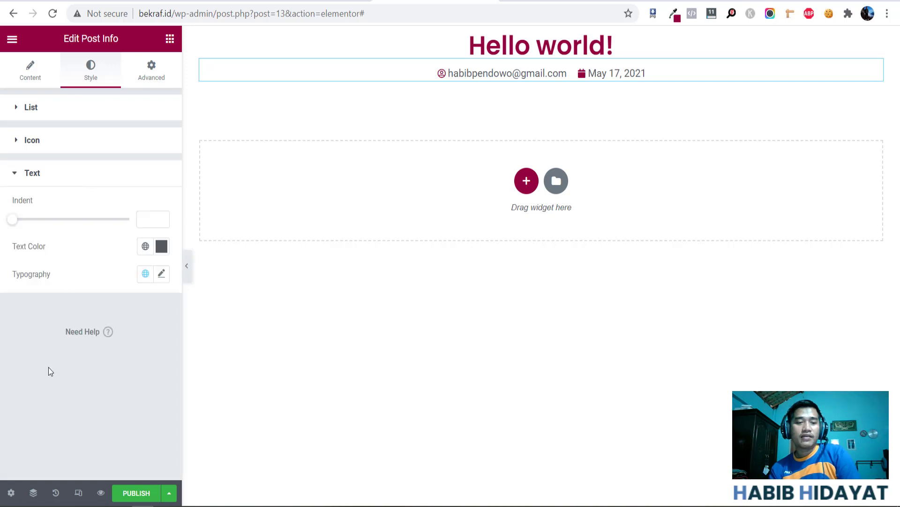
- Set the Post Info text typography to the Poppins family at 12 px
left_click(161, 274)
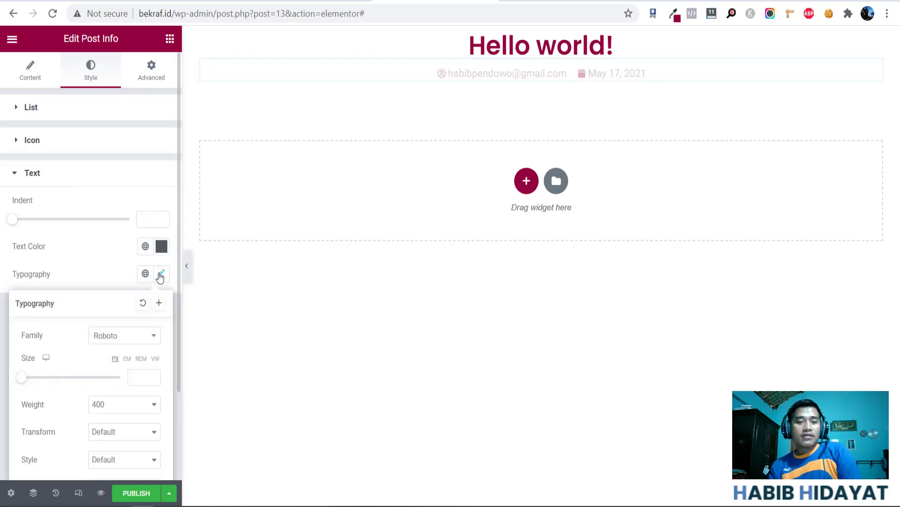
left_click(129, 335)
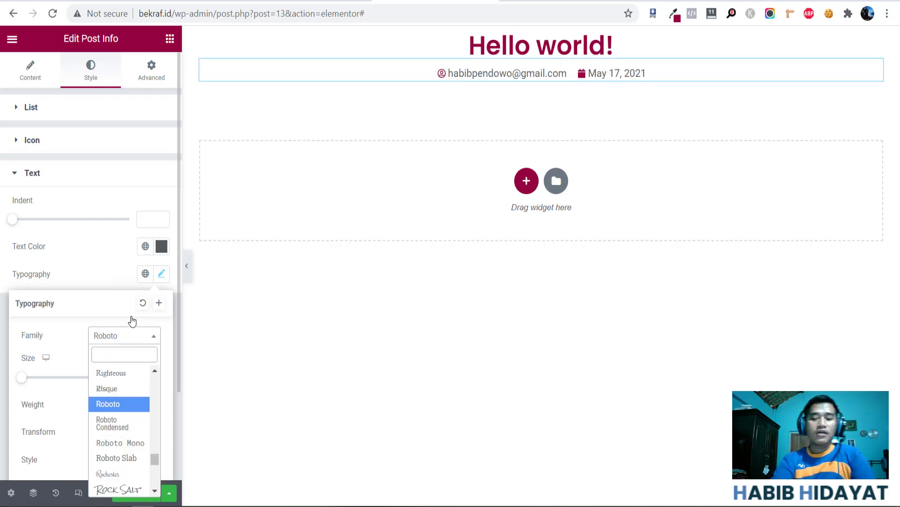
type("pop")
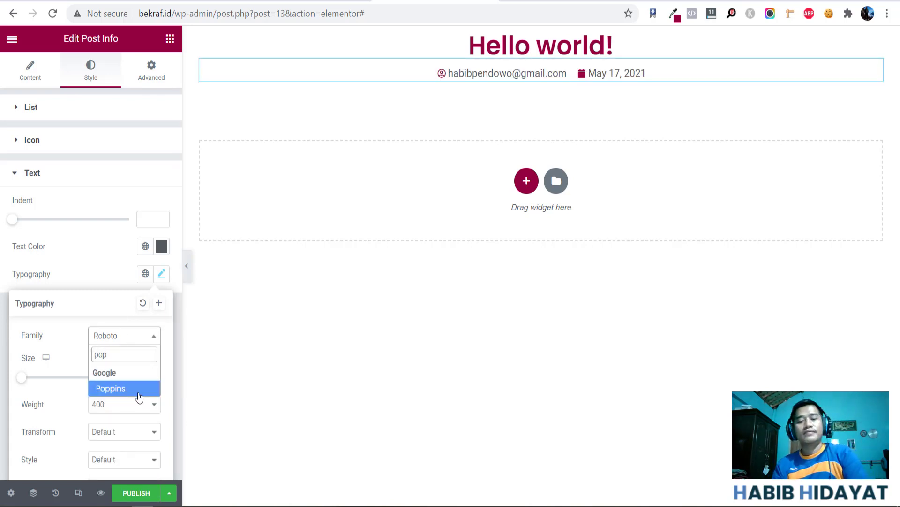
left_click(124, 389)
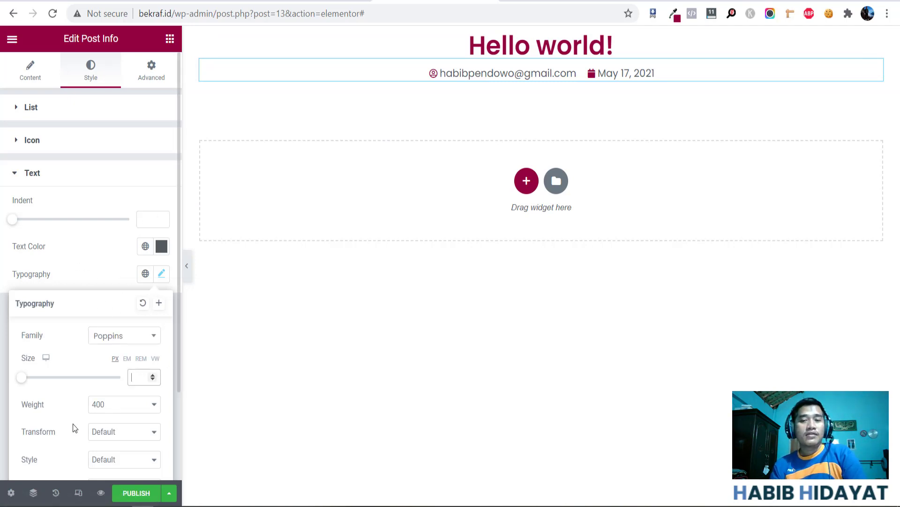
mouse_move(22, 378)
left_mouse_down()
mouse_move(38, 390)
mouse_move(26, 392)
left_mouse_up()
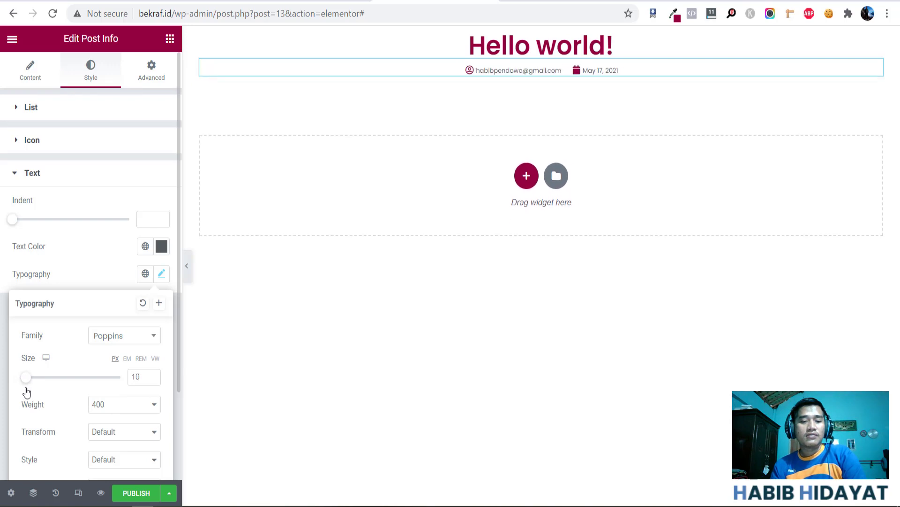
left_click(153, 375)
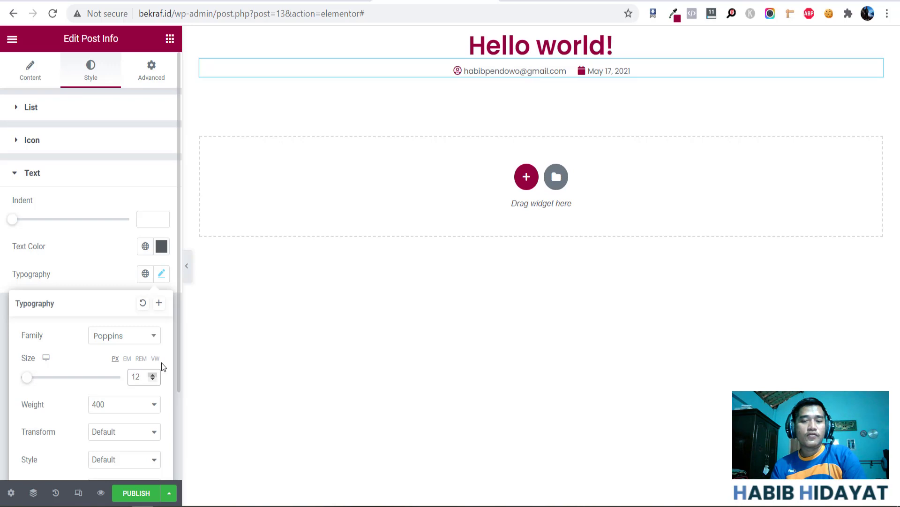
left_click(117, 274)
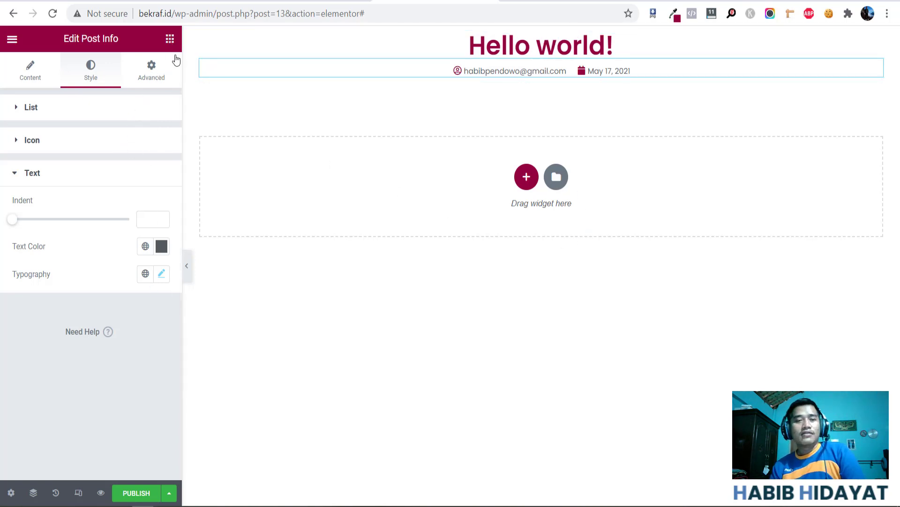
- Examine the Advanced settings of the Post Info widget and of the Post Title widget
left_click(159, 76)
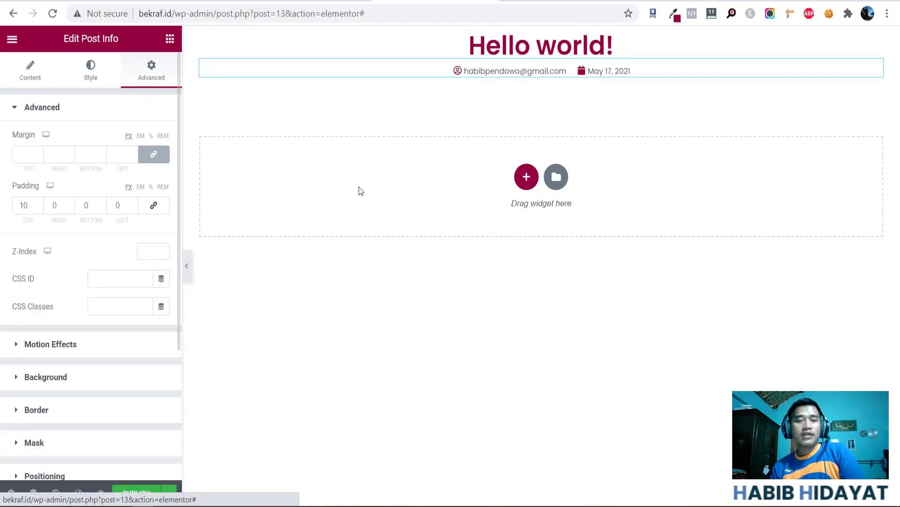
scroll(47, 234, "down", 4)
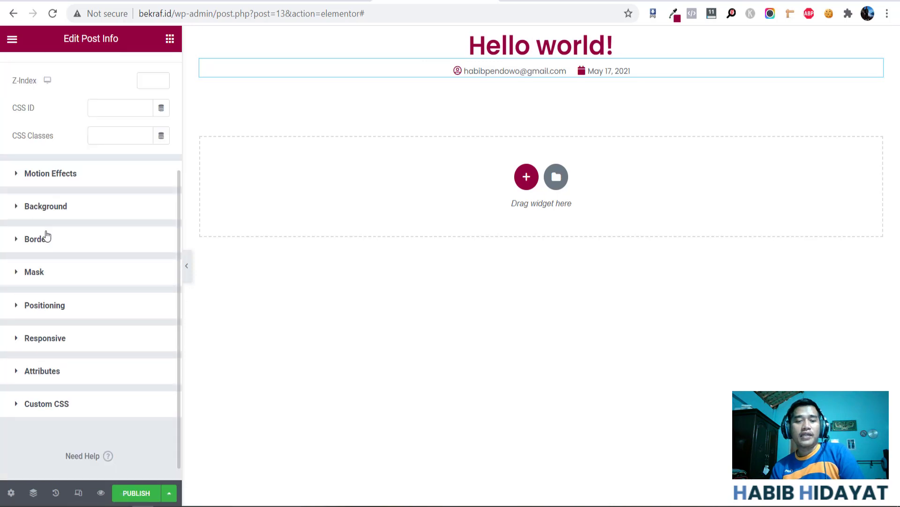
scroll(54, 232, "up", 4)
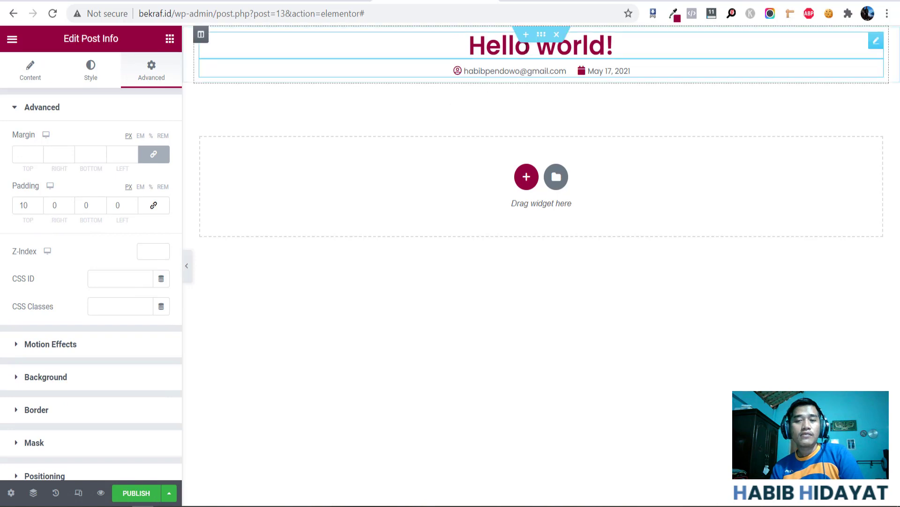
left_click(613, 46)
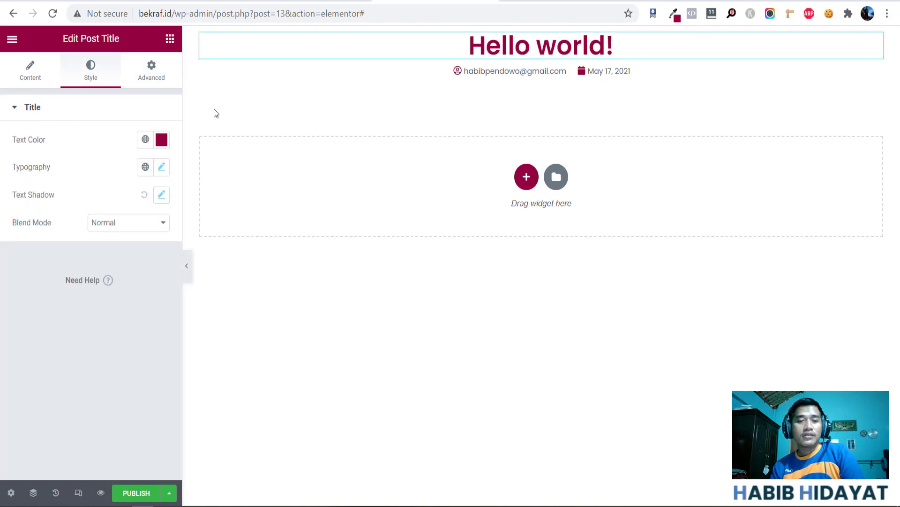
left_click(160, 82)
scroll(72, 199, "down", 4)
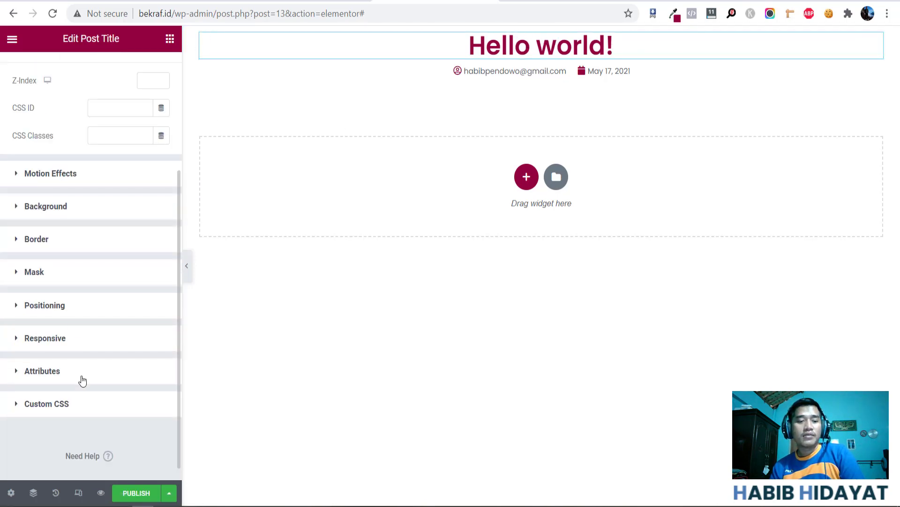
scroll(88, 267, "up", 4)
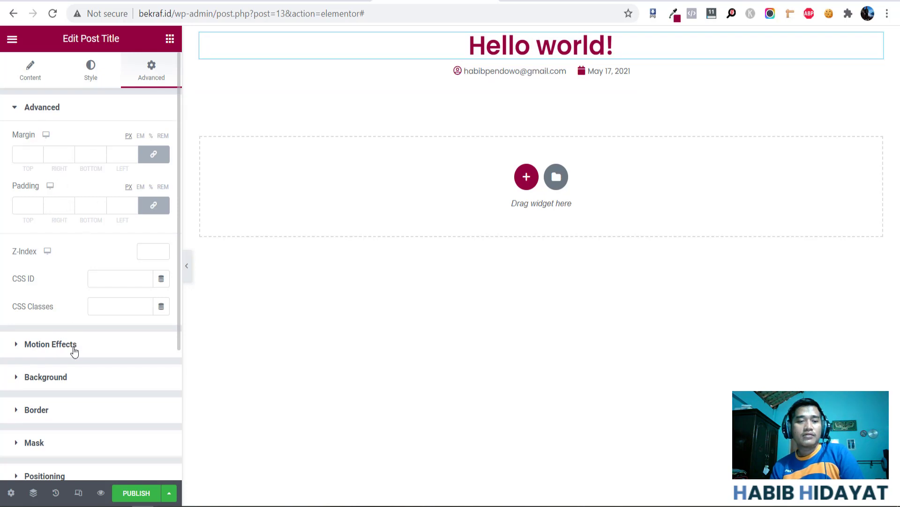
scroll(73, 347, "down", 2)
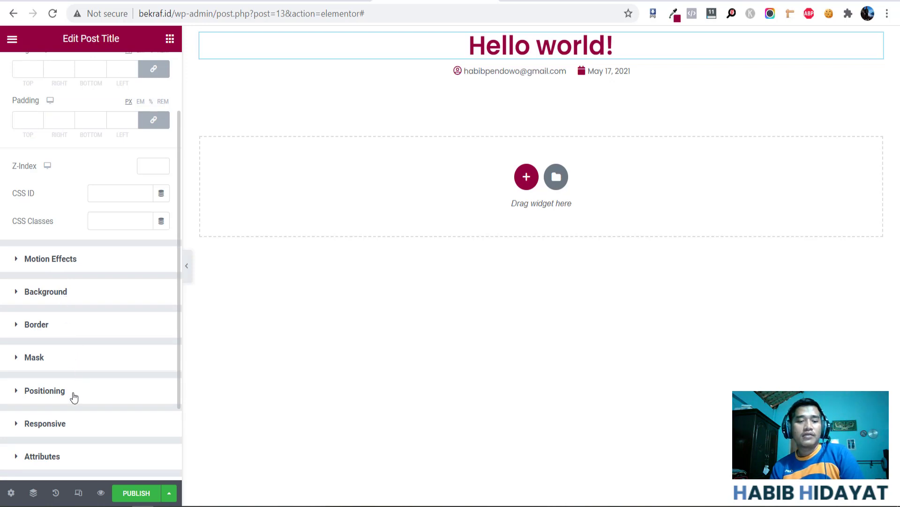
scroll(94, 310, "up", 2)
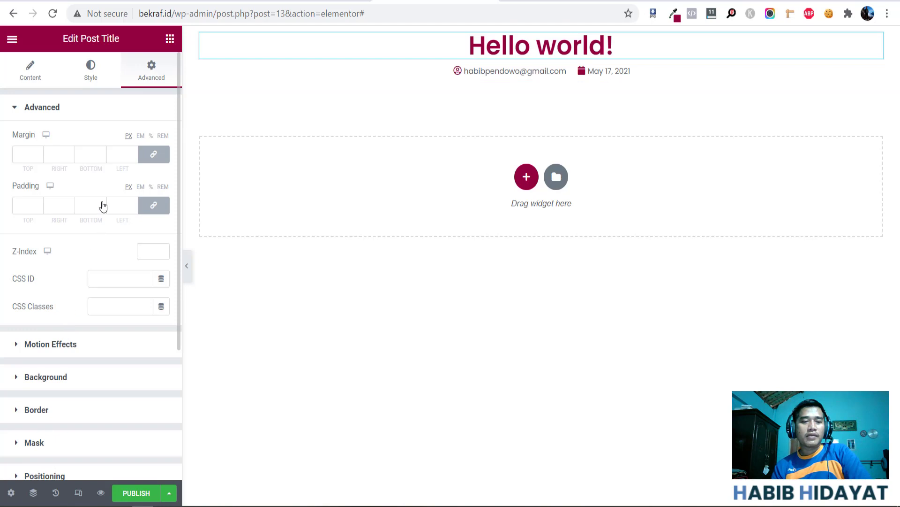
- Give the Post Title widget a Classic background with the dark grey color #656565
left_click(39, 373)
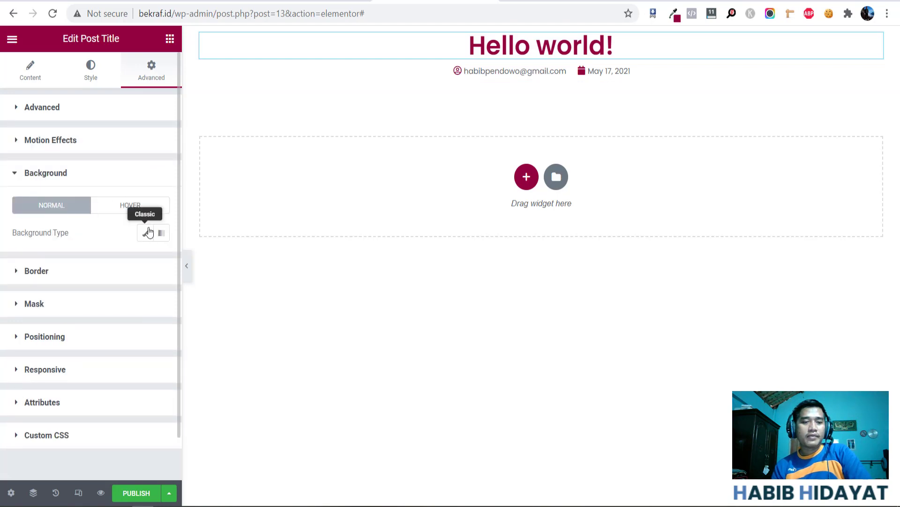
left_click(148, 232)
left_click(161, 260)
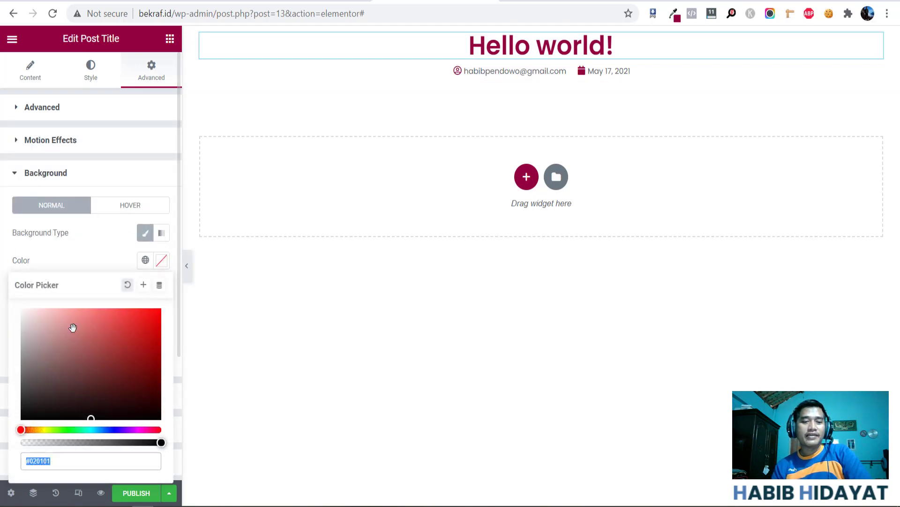
mouse_move(72, 327)
left_mouse_down()
mouse_move(21, 344)
mouse_move(16, 384)
left_mouse_up()
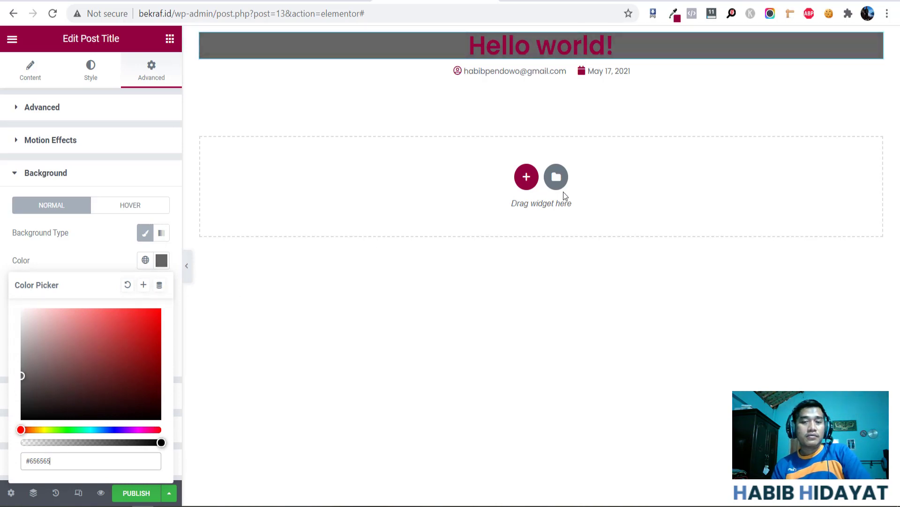
left_click(133, 100)
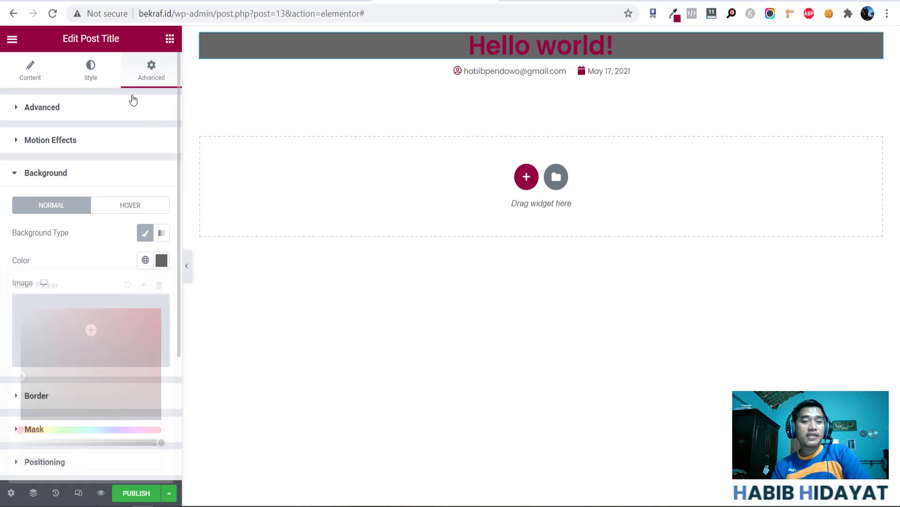
- Try increasing the Post Title's linked margin to 13 px on all sides
left_click(19, 155)
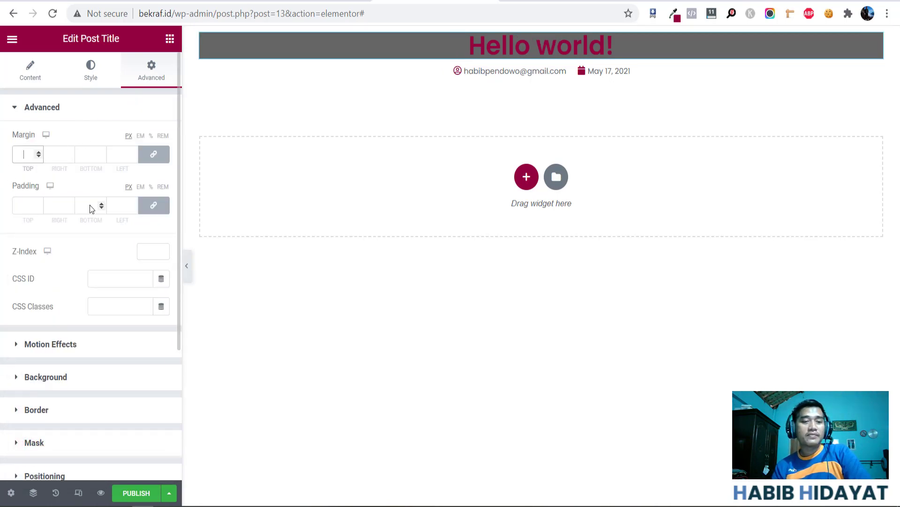
left_click(38, 153)
left_click(39, 153)
left_click(39, 153)
left_click(39, 153)
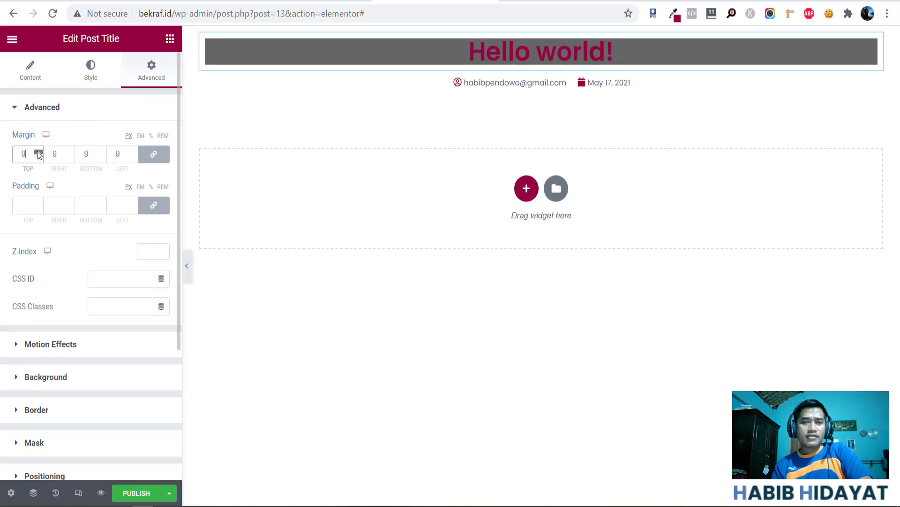
left_click(39, 152)
left_click(38, 152)
left_click(38, 151)
left_click(39, 151)
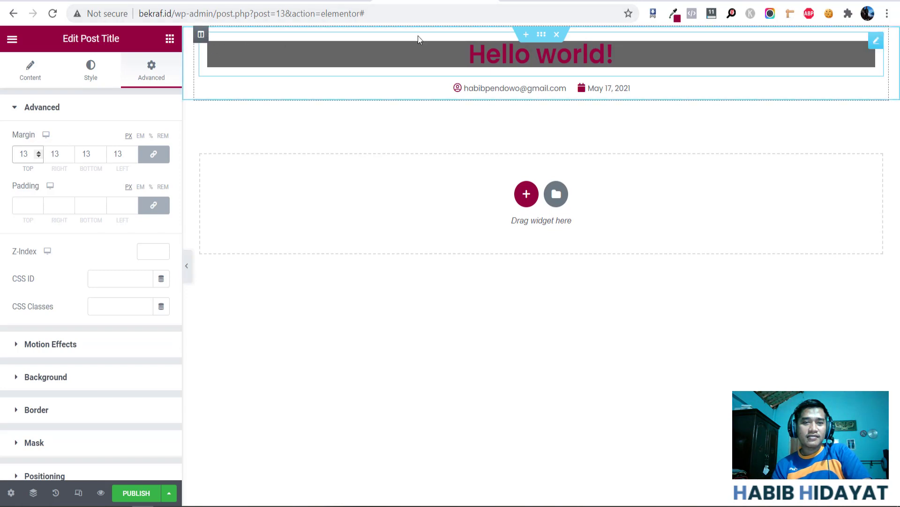
- Lower the Post Title's linked margin to 1 px, and raise it to 18 px on all sides
left_click(39, 156)
left_click(38, 156)
left_click(39, 156)
key("BackSpace")
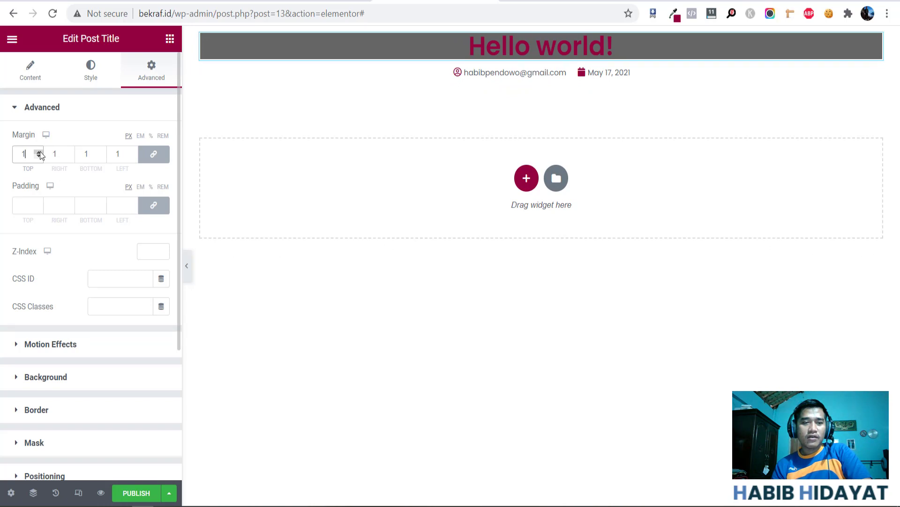
left_click(41, 152)
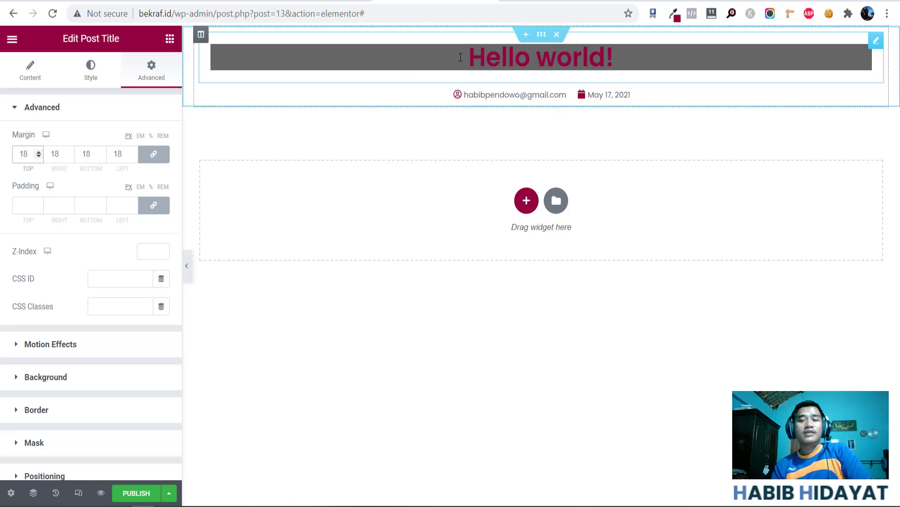
double_click(35, 154)
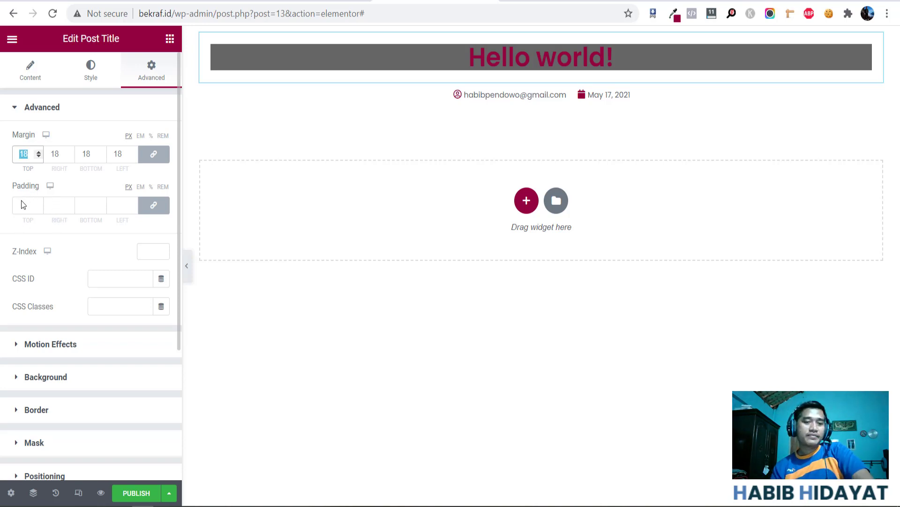
- Clear the Post Title's margin and set its linked padding to 14 px on all sides
key("BackSpace")
left_click(43, 207)
type("10")
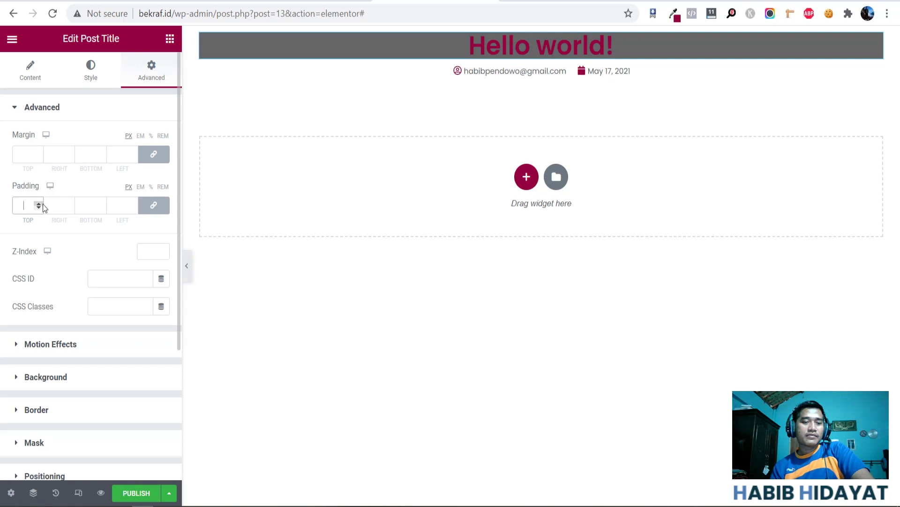
left_click(41, 204)
left_click(41, 204)
left_click(41, 204)
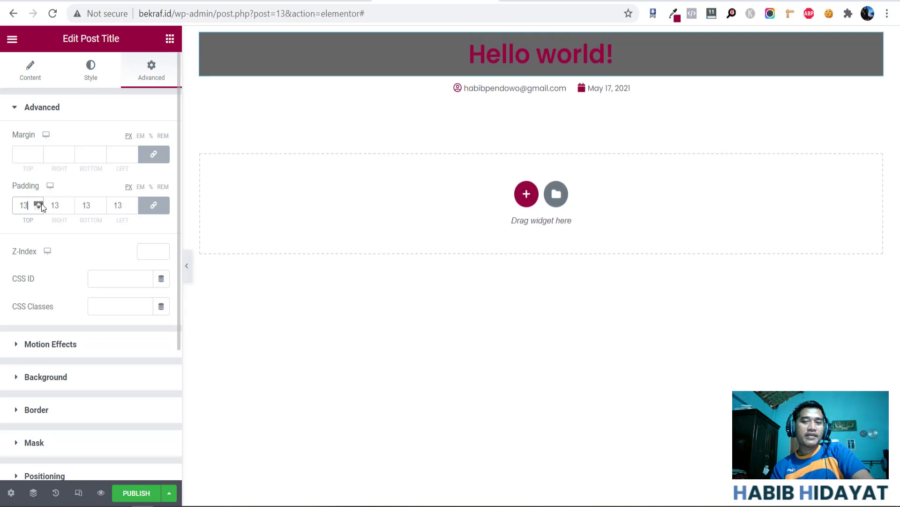
left_click(41, 204)
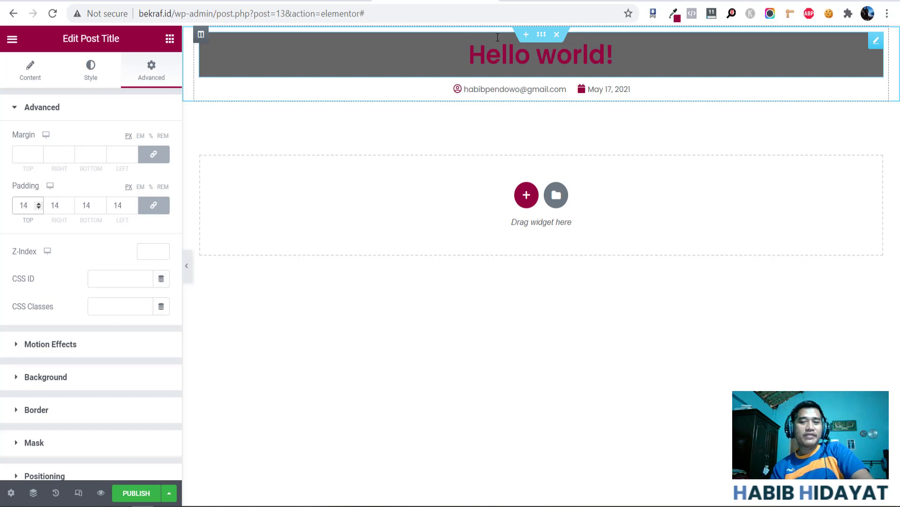
- Clear the Post Title's padding and reset its normal background color to the default
double_click(31, 207)
key("BackSpace")
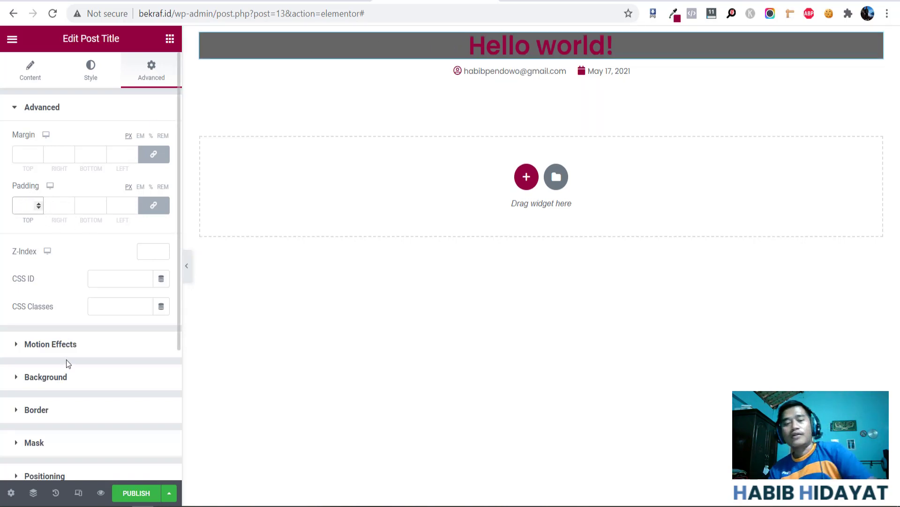
left_click(65, 377)
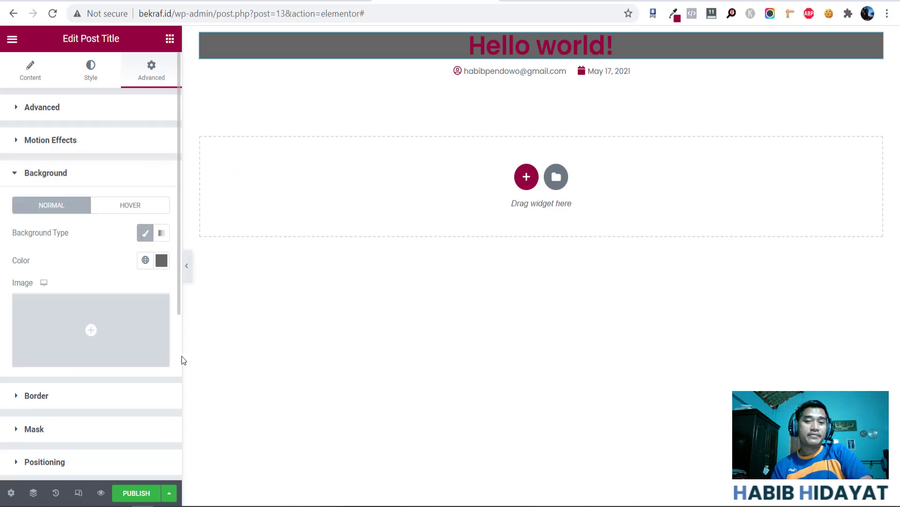
left_click(162, 261)
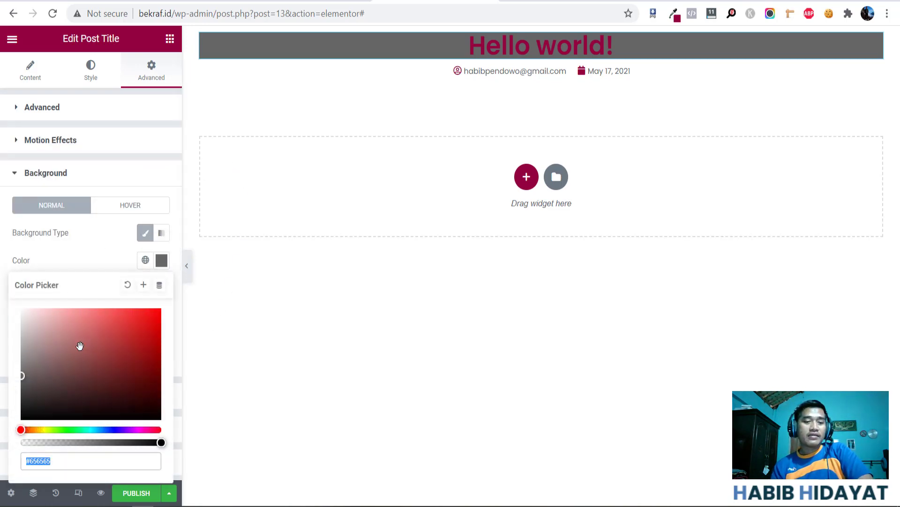
left_click(127, 285)
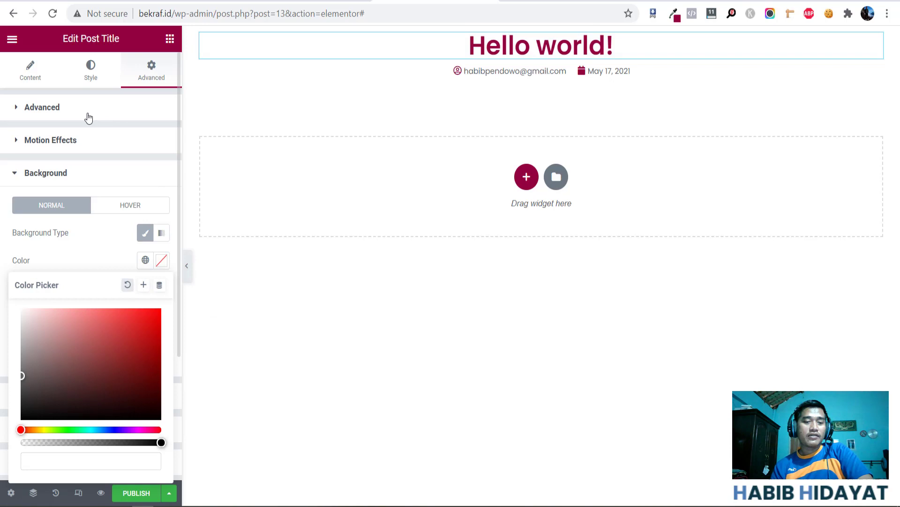
- Examine the Post Title's Advanced margin setting in the mobile preview, and return to the desktop view
left_click(63, 141)
left_click(61, 110)
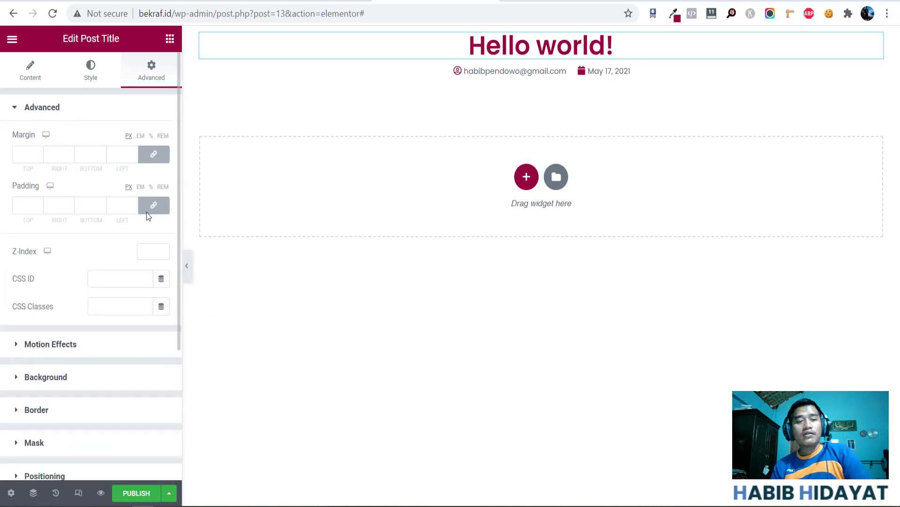
left_click(136, 277)
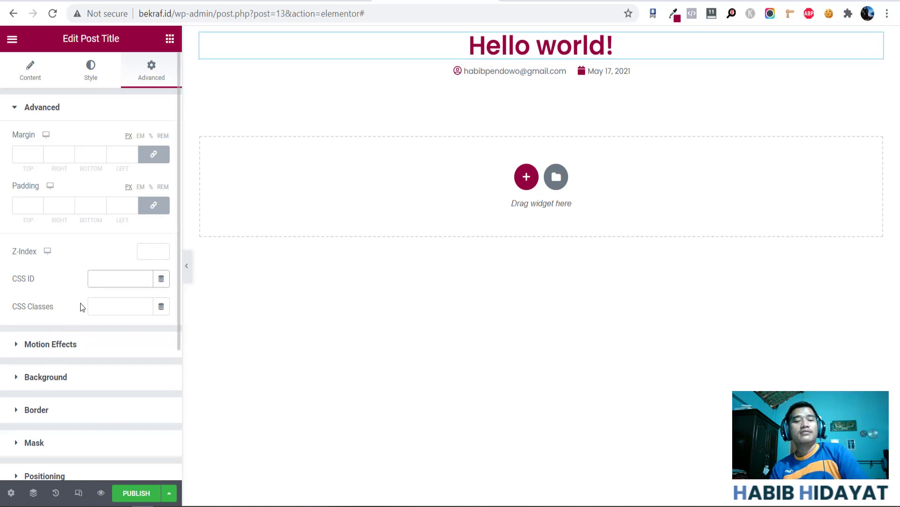
left_click(47, 252)
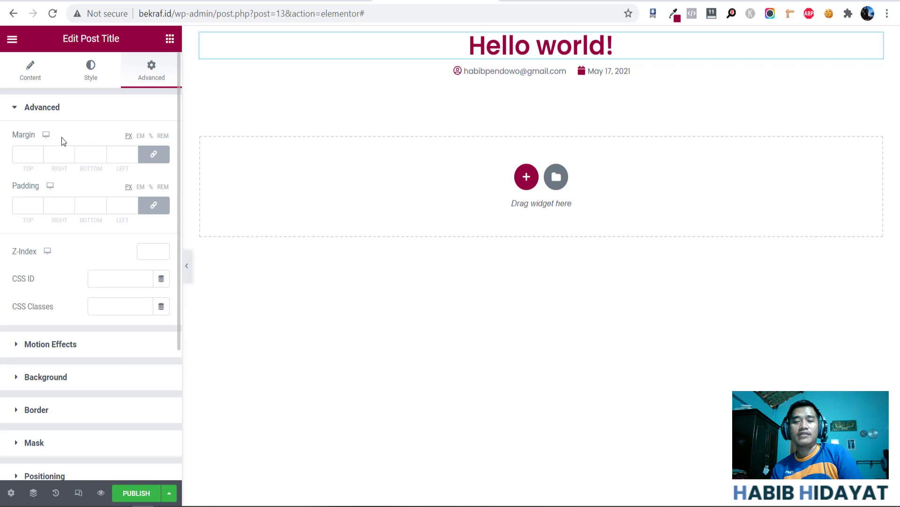
mouse_move(47, 134)
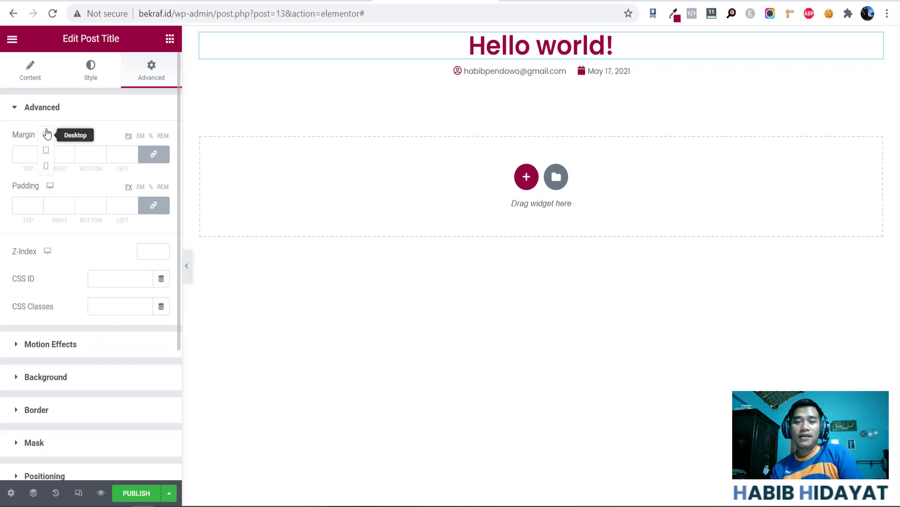
left_click(47, 134)
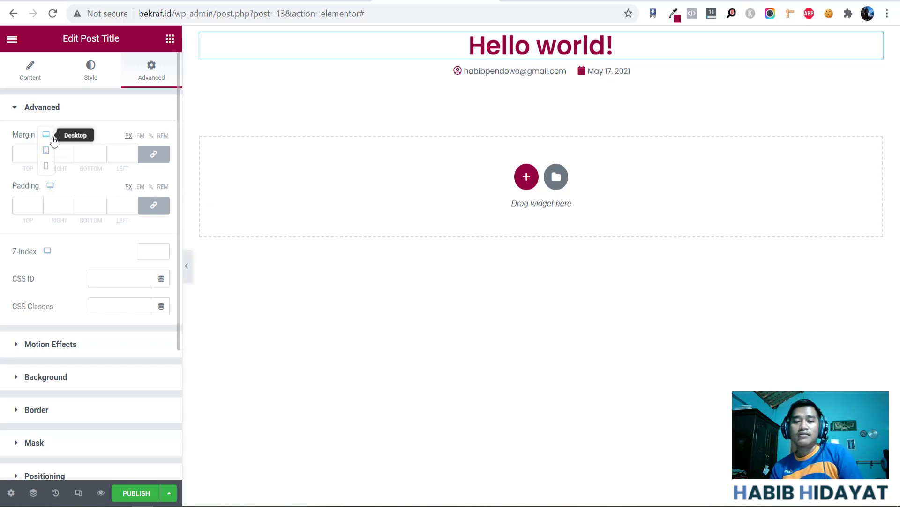
left_click(47, 167)
left_click(26, 152)
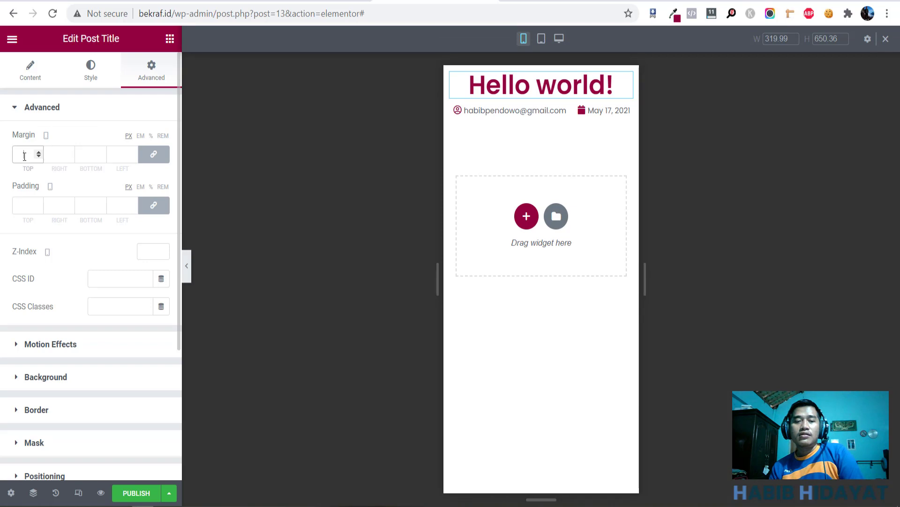
left_click(46, 135)
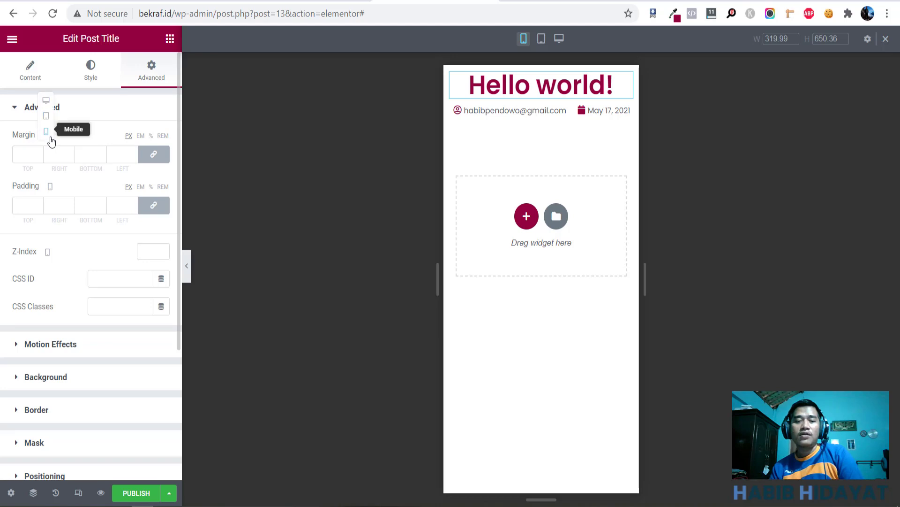
left_click(46, 100)
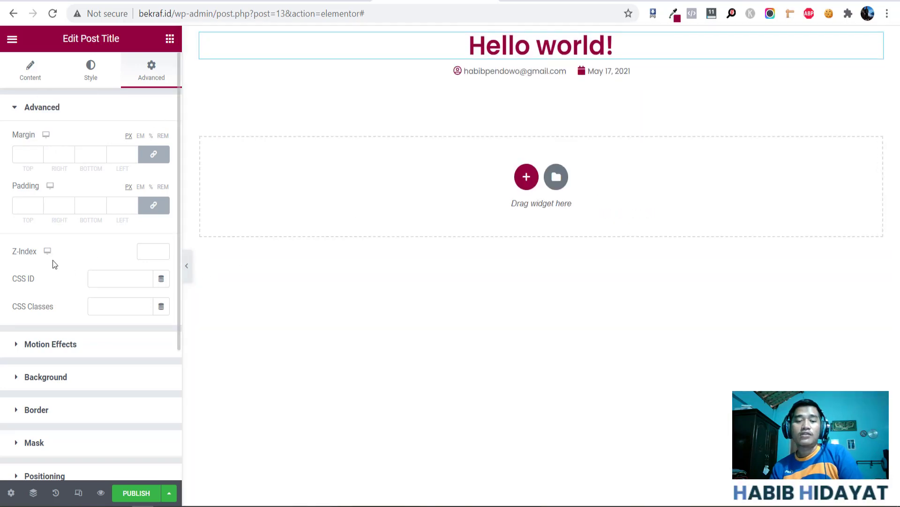
- Try turning on the Post Title's Scrolling Effects to view the available options, and turn them off again
scroll(53, 261, "down", 2)
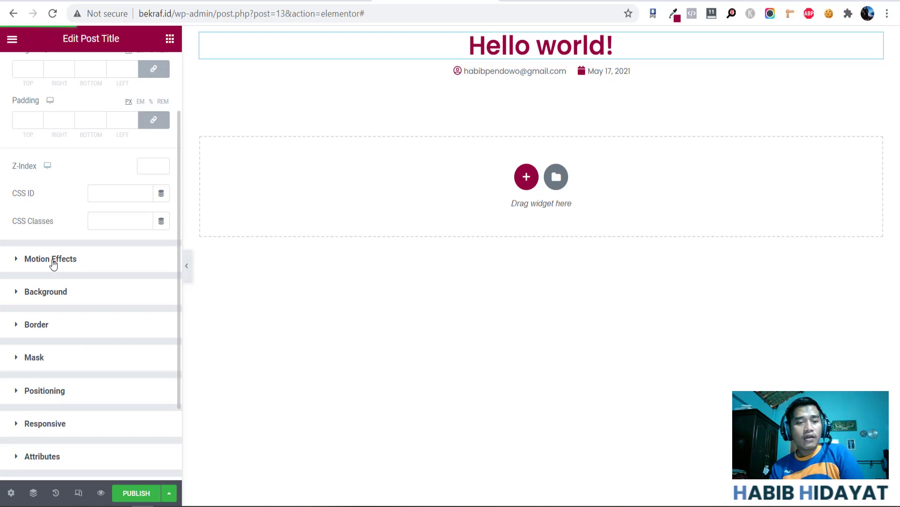
left_click(50, 259)
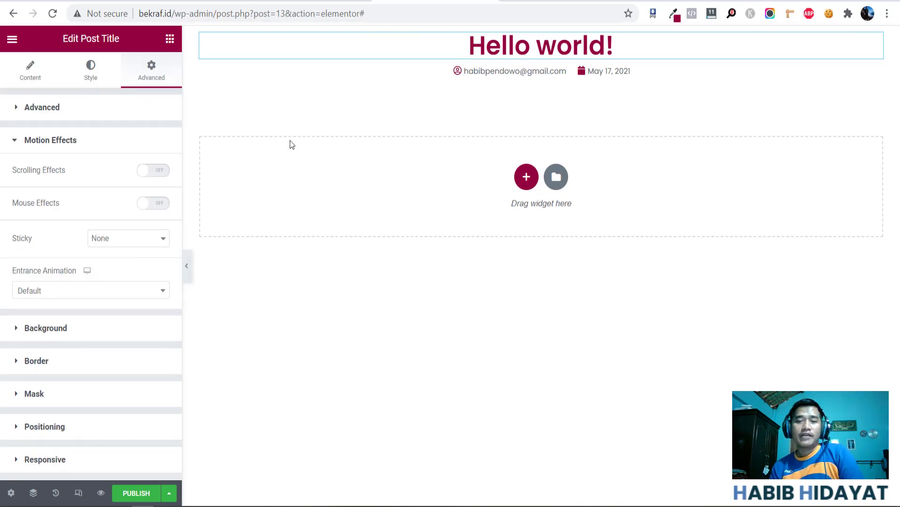
left_click(159, 174)
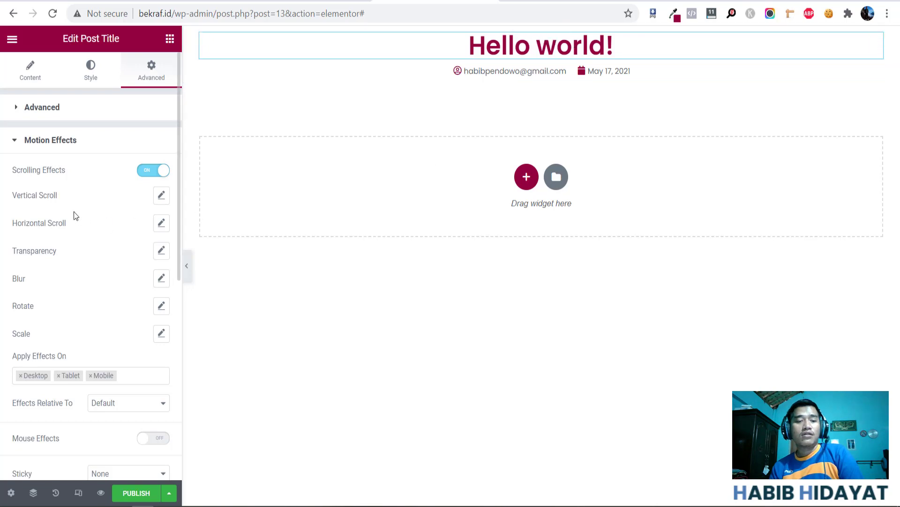
left_click(146, 170)
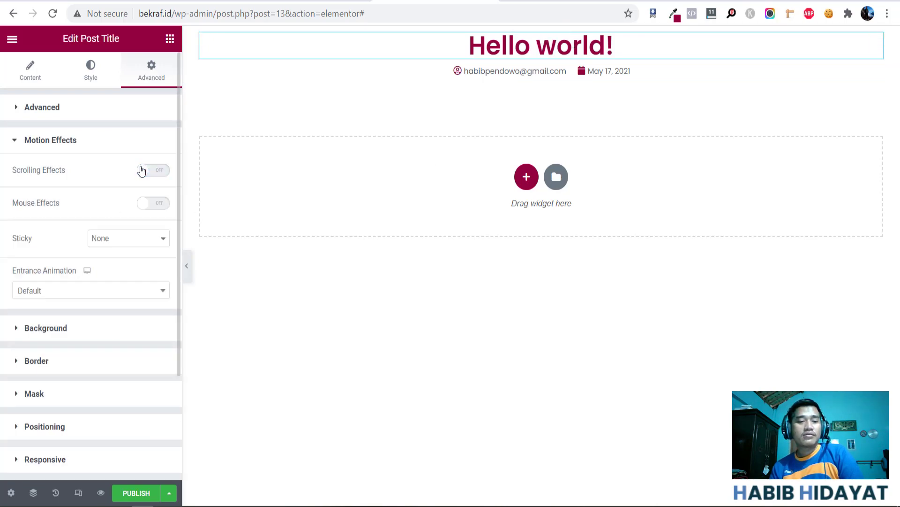
- Try Mouse Effects with Mouse Track in the Opposite direction at speed 1 on the Post Title, and turn them off
left_click(162, 203)
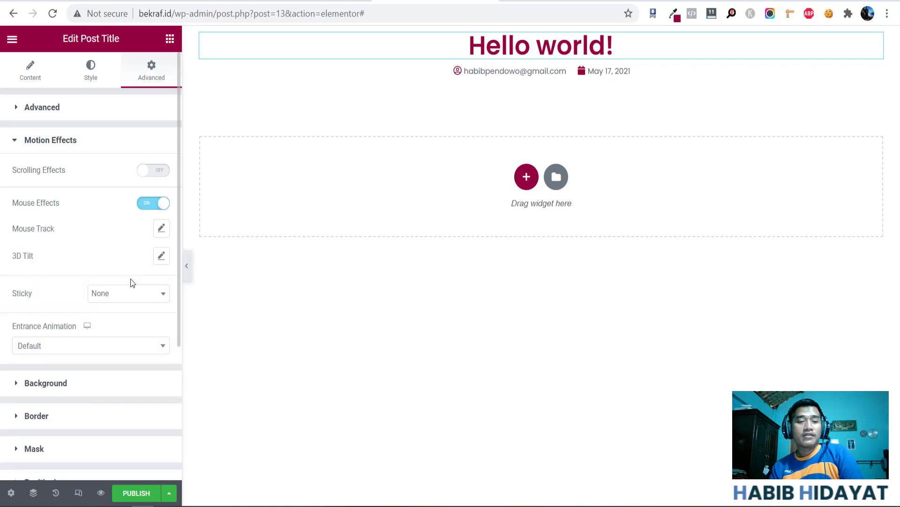
left_click(160, 230)
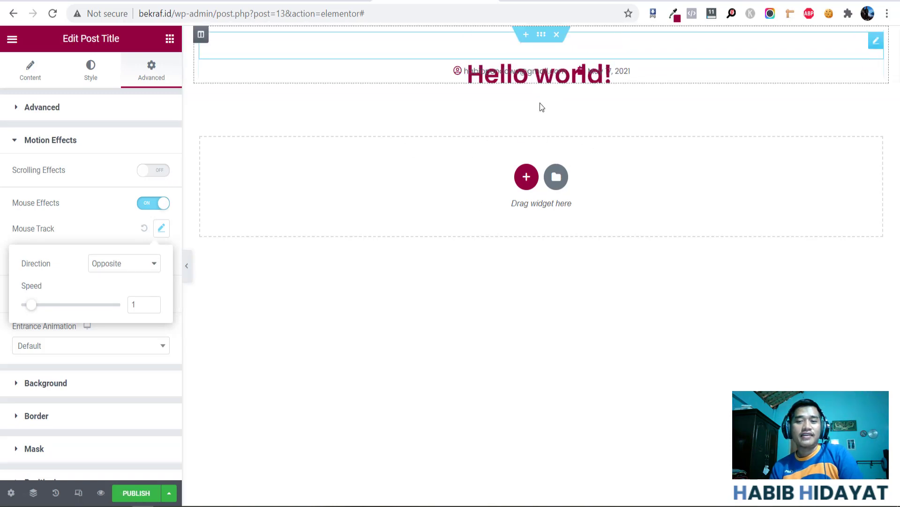
left_click(149, 207)
- Try making the Post Title sticky at the top, preview the page without the editing panel, and reset Sticky to None
left_click(137, 242)
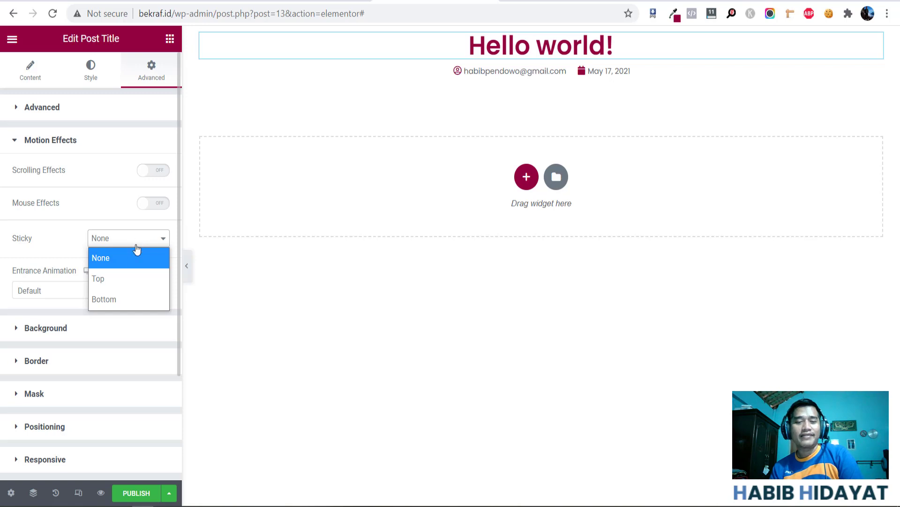
left_click(129, 274)
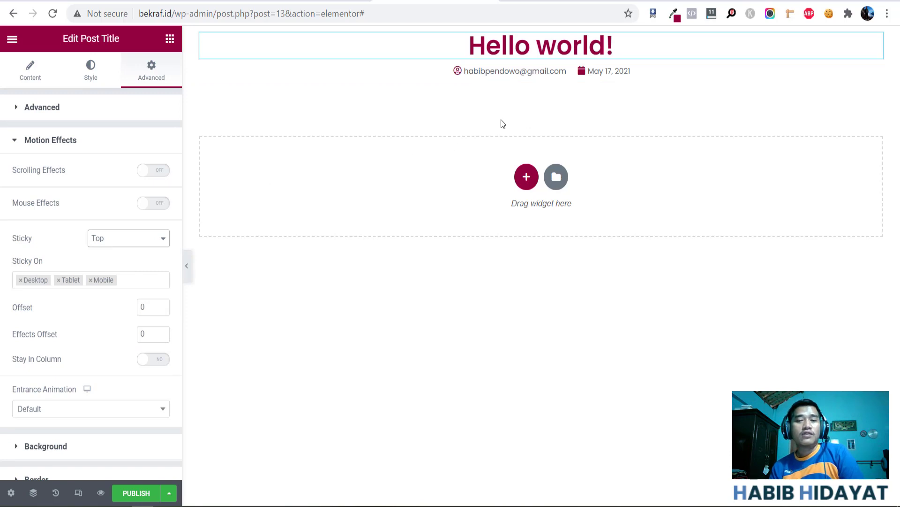
left_click(187, 265)
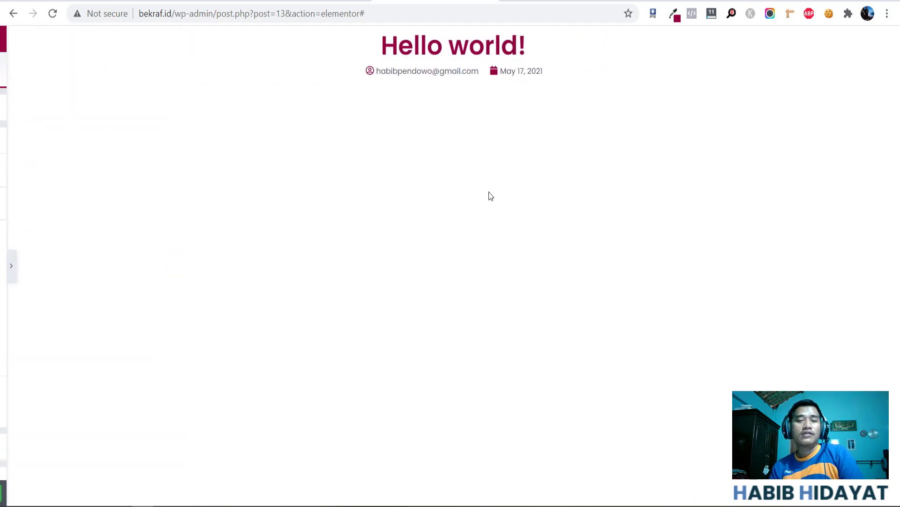
left_click(4, 265)
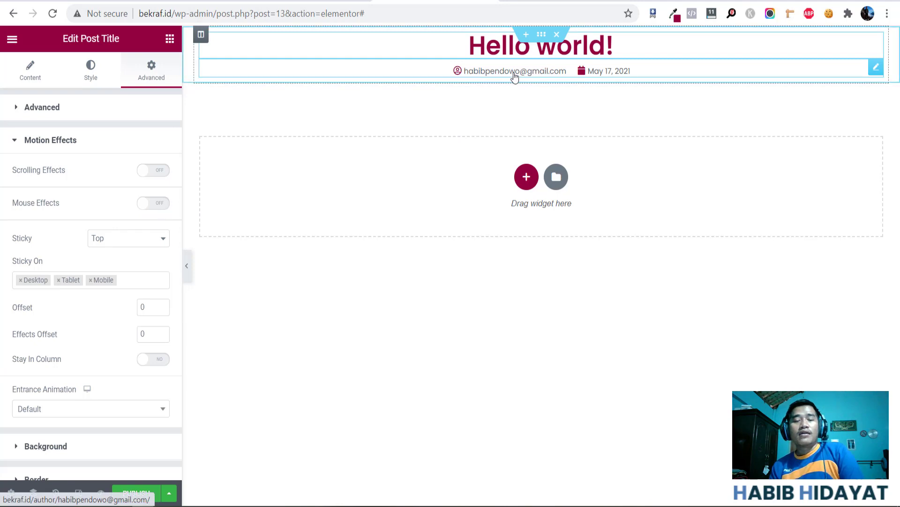
left_click(164, 237)
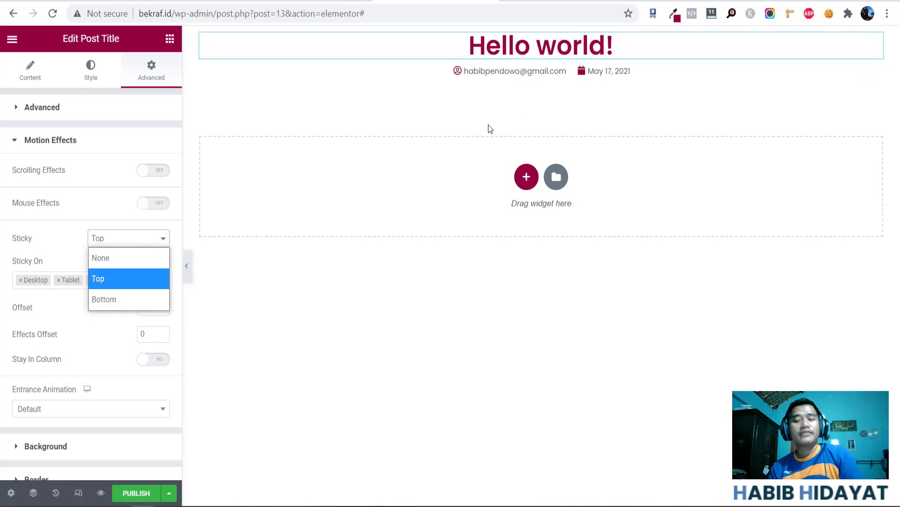
left_click(96, 239)
left_click(96, 239)
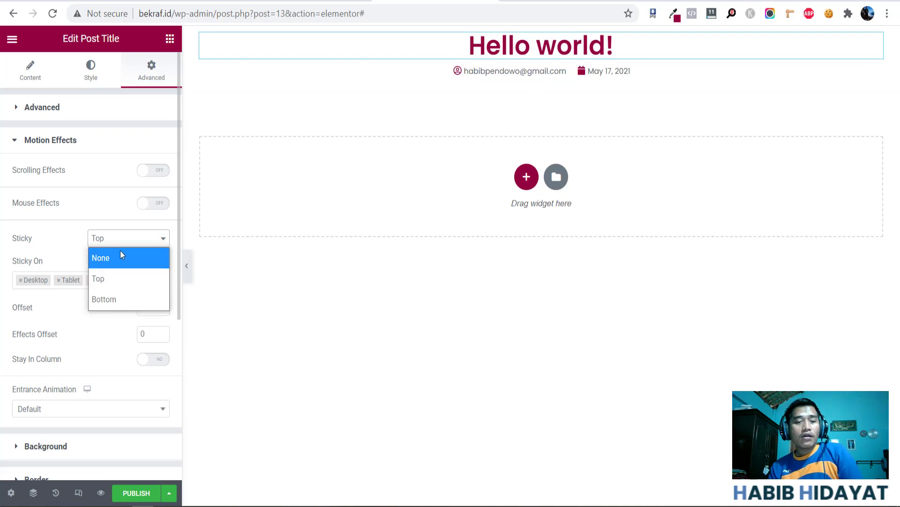
left_click(122, 253)
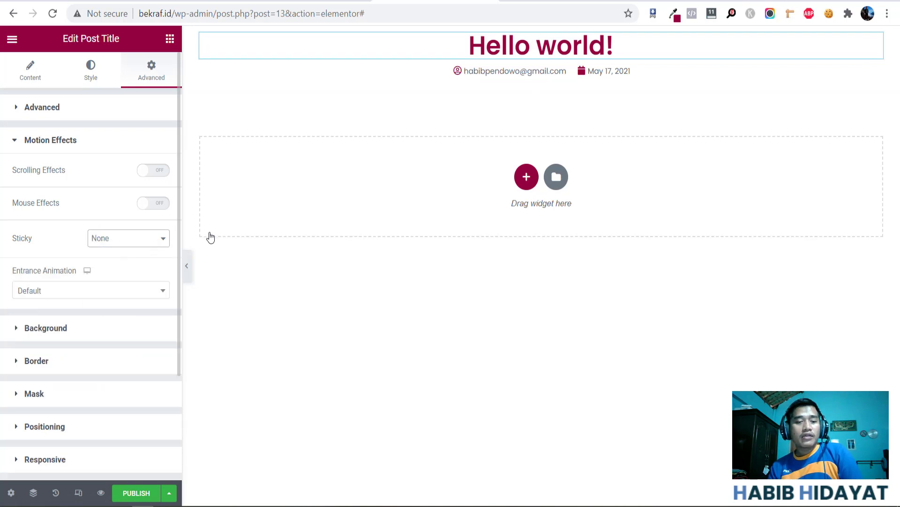
- Try the Fade In, Fade In Down and Fade In Left entrance animations on the Post Title, and set Fade In Right
left_click(82, 288)
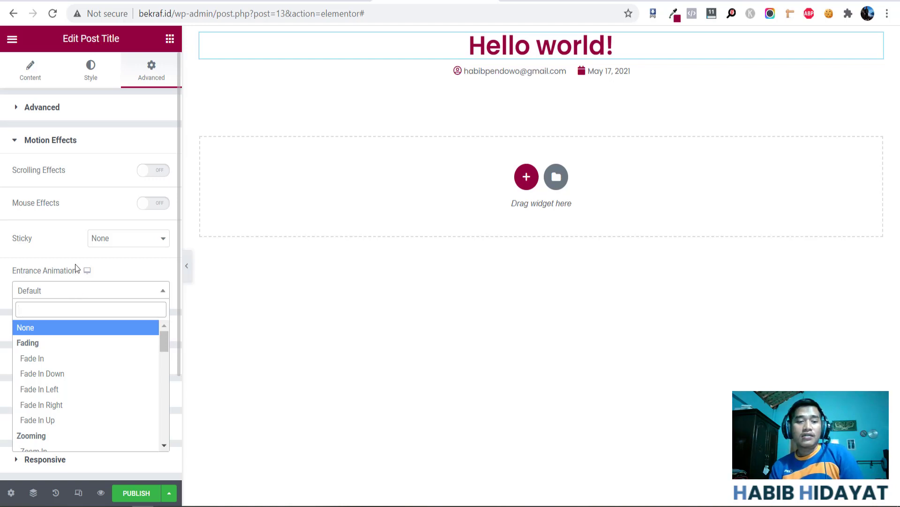
left_click(64, 358)
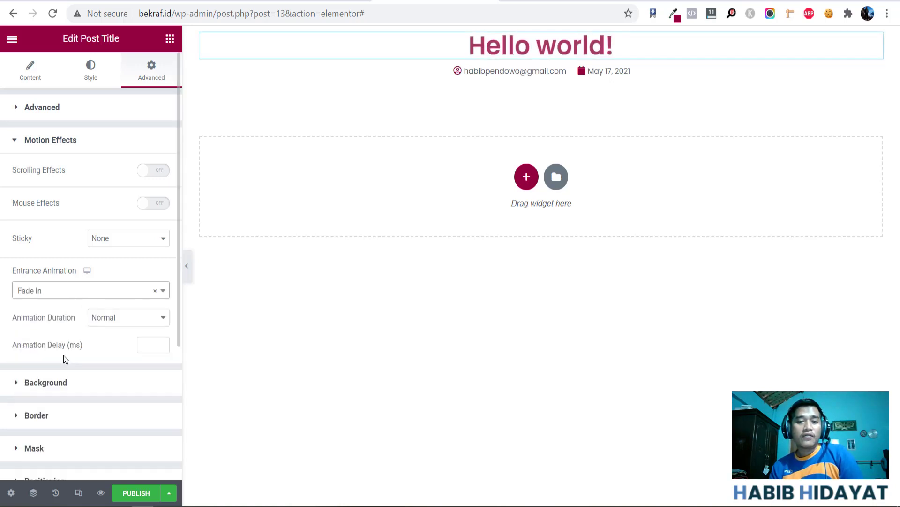
left_click(56, 298)
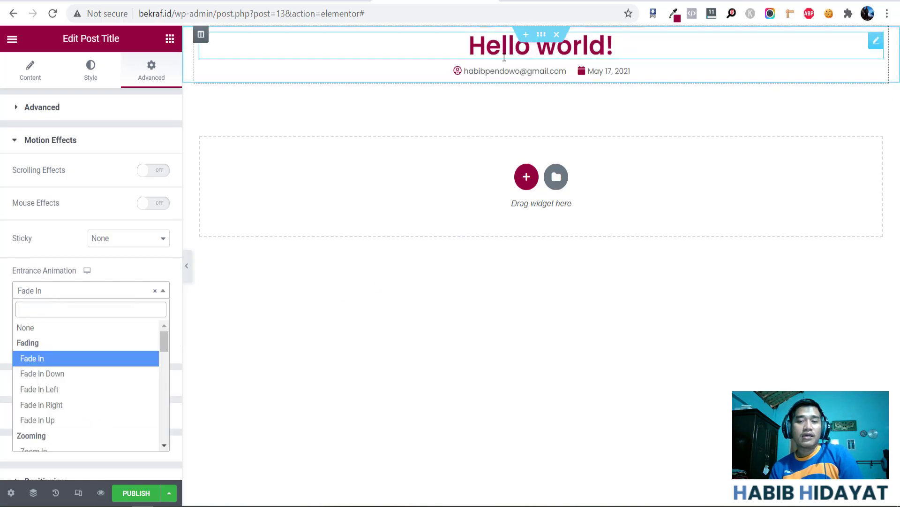
left_click(38, 374)
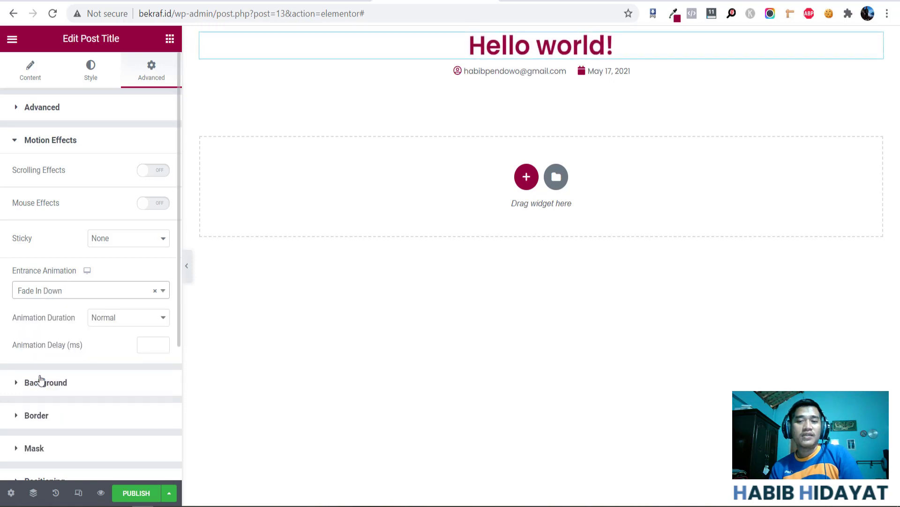
left_click(45, 297)
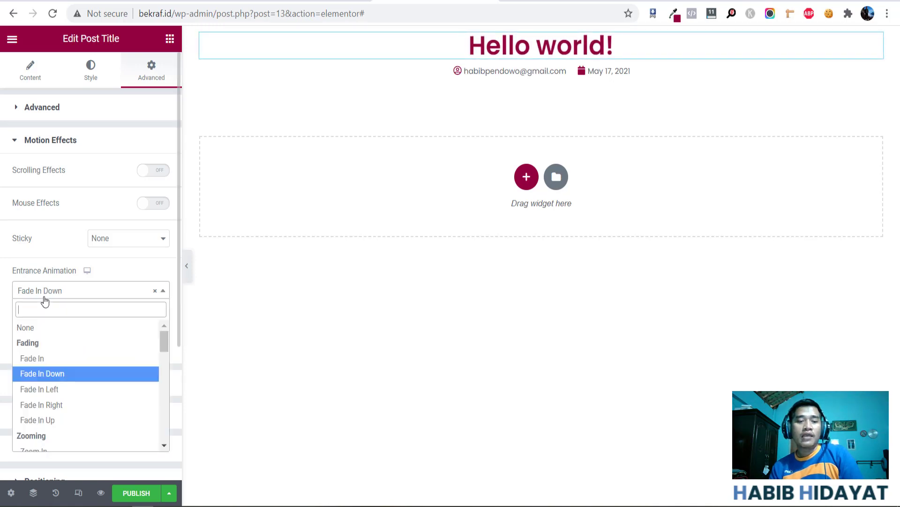
left_click(54, 389)
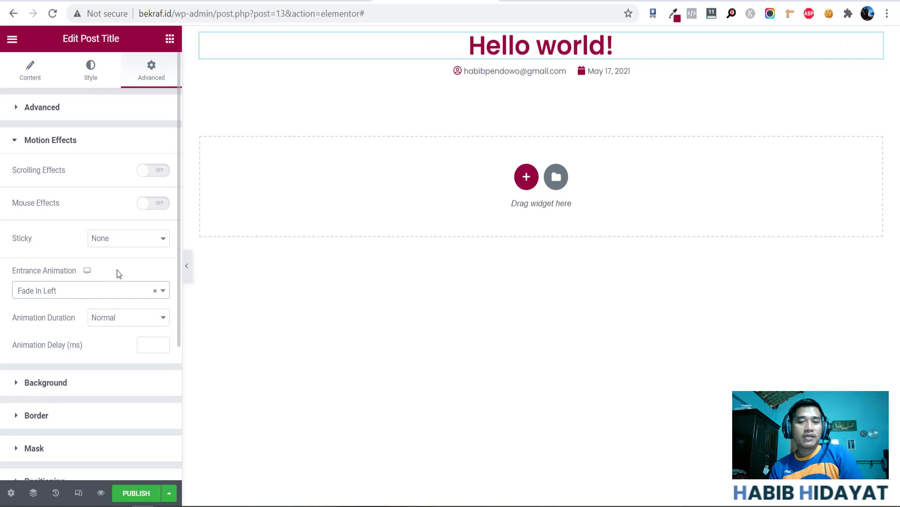
left_click(81, 292)
left_click(68, 403)
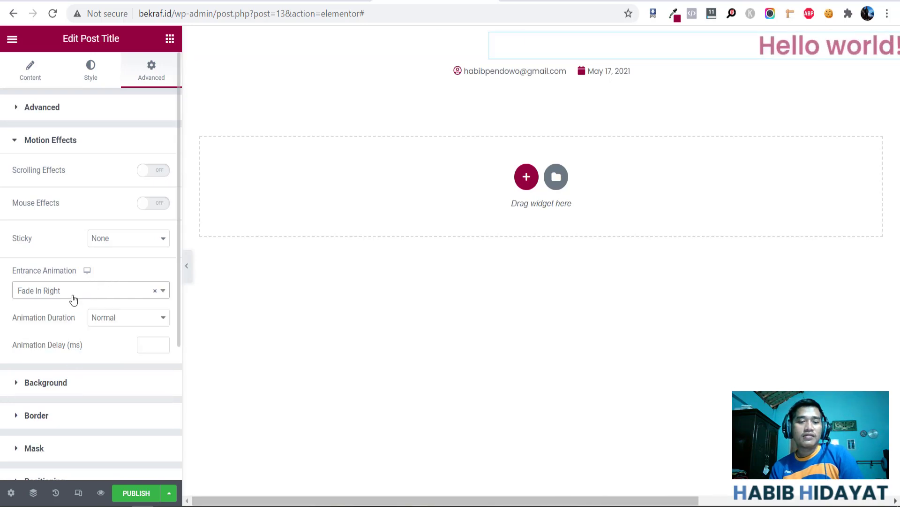
- Try the Fade In Up, Zoom In and Rotate In Down Right entrance animations on the Post Title
left_click(72, 296)
left_click(59, 421)
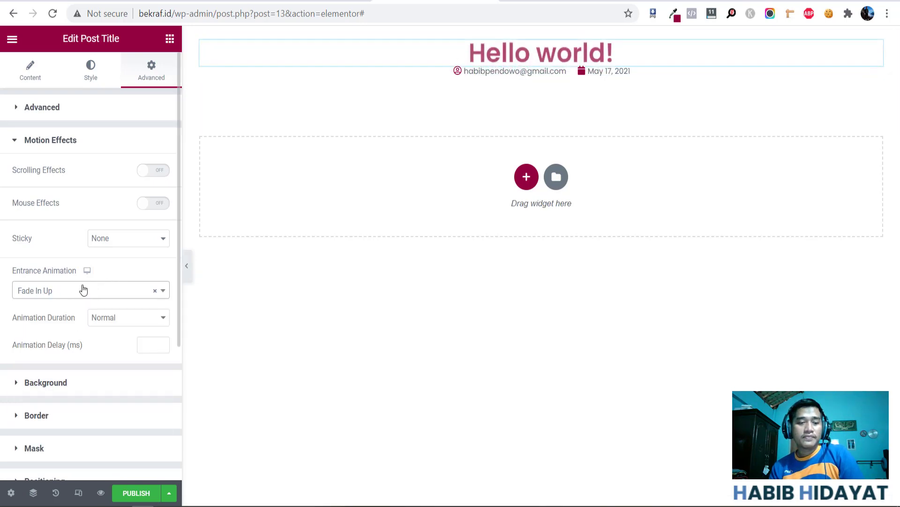
left_click(82, 291)
scroll(81, 304, "down", 2)
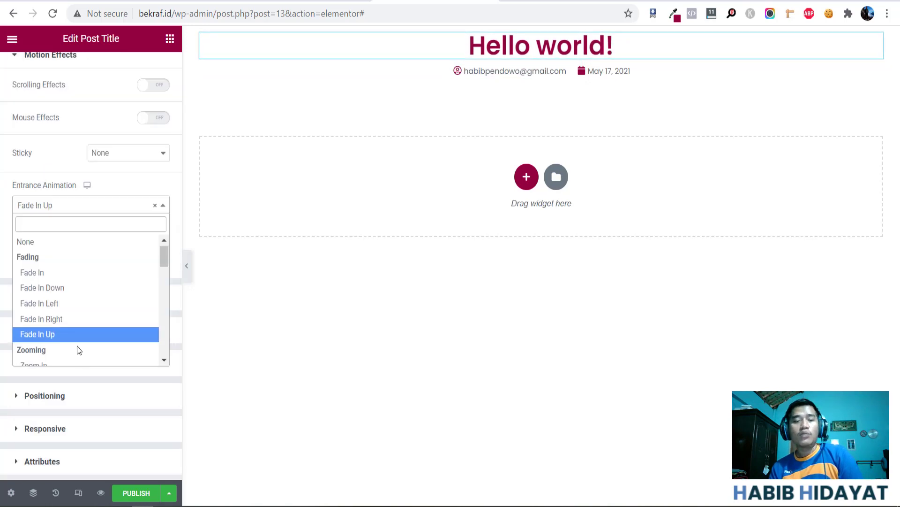
scroll(77, 348, "down", 2)
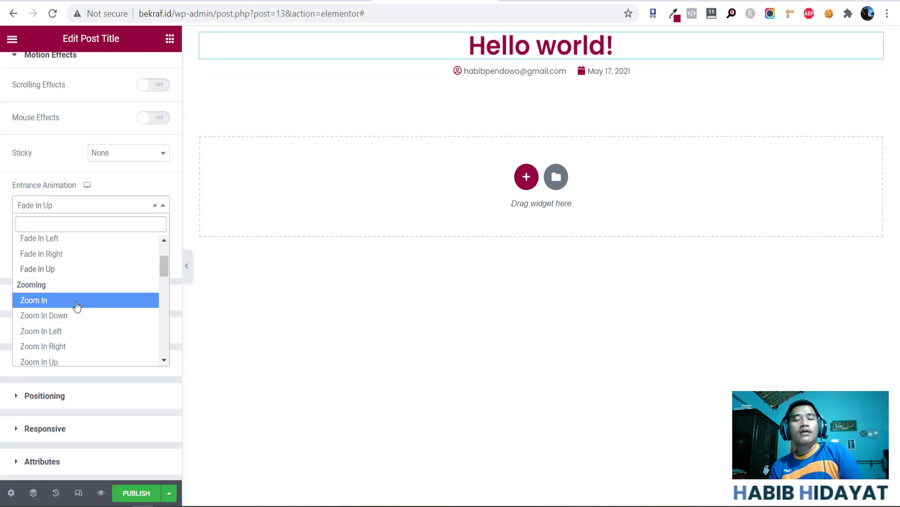
left_click(76, 305)
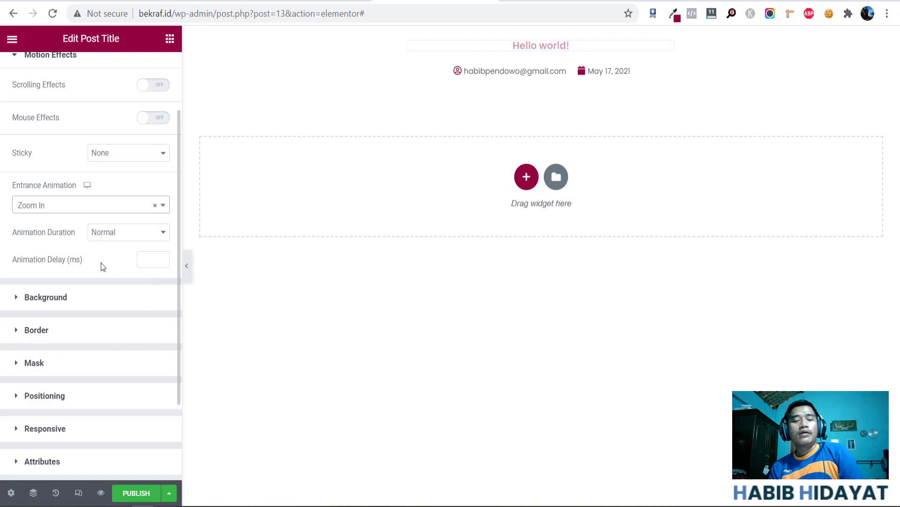
left_click(88, 214)
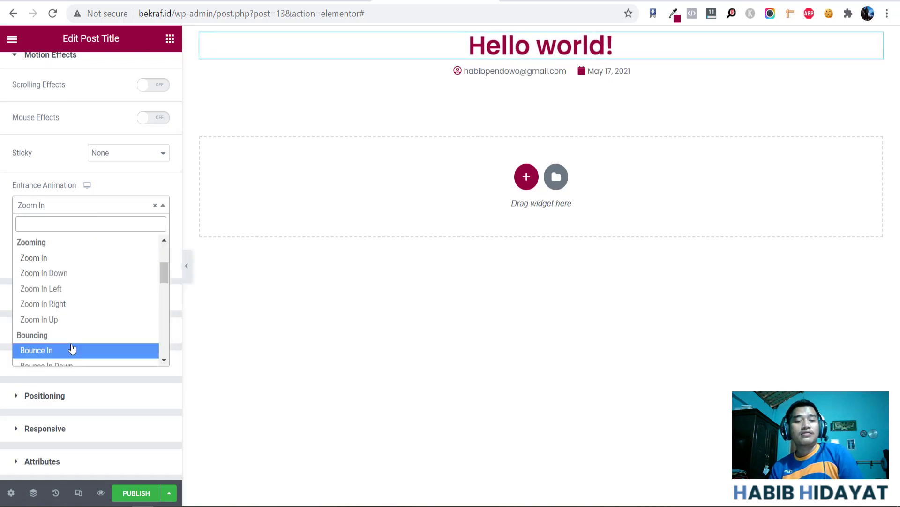
scroll(70, 348, "down", 5)
left_click(68, 288)
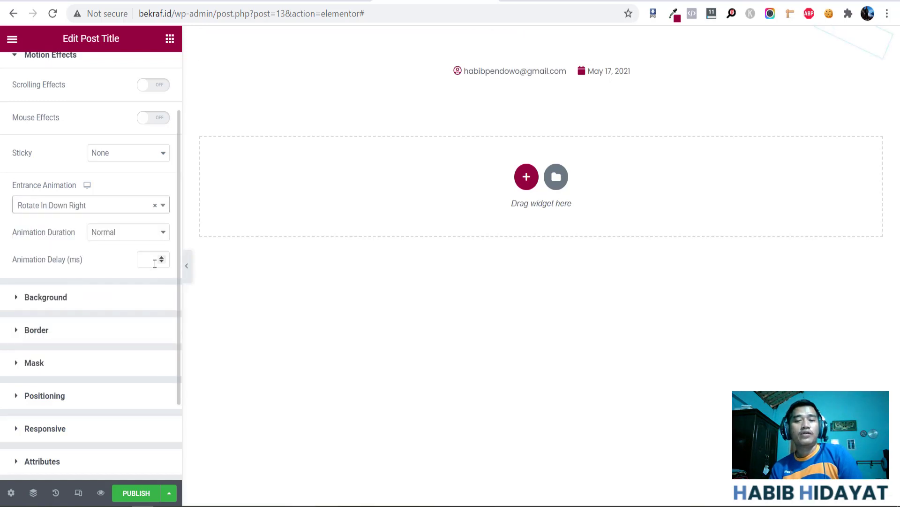
- Clear the Post Title's entrance animation so that it is set back to Default
left_click(115, 205)
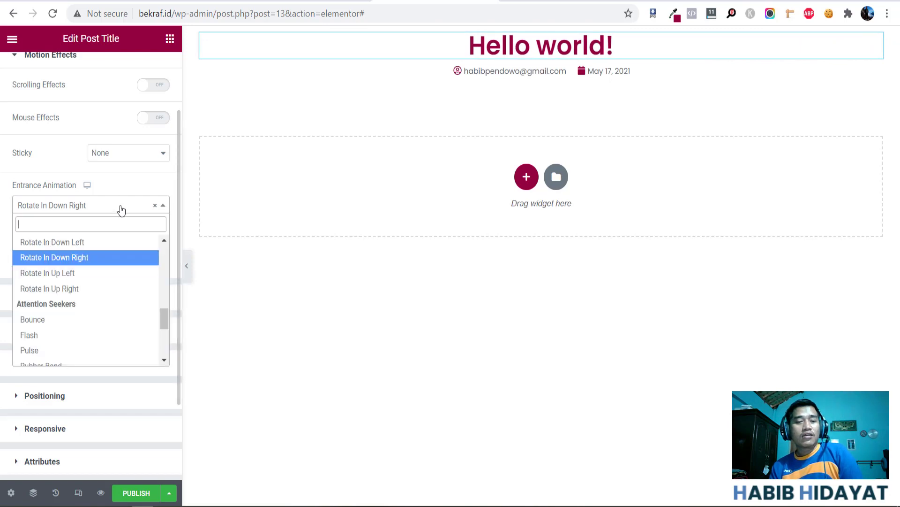
left_click(155, 205)
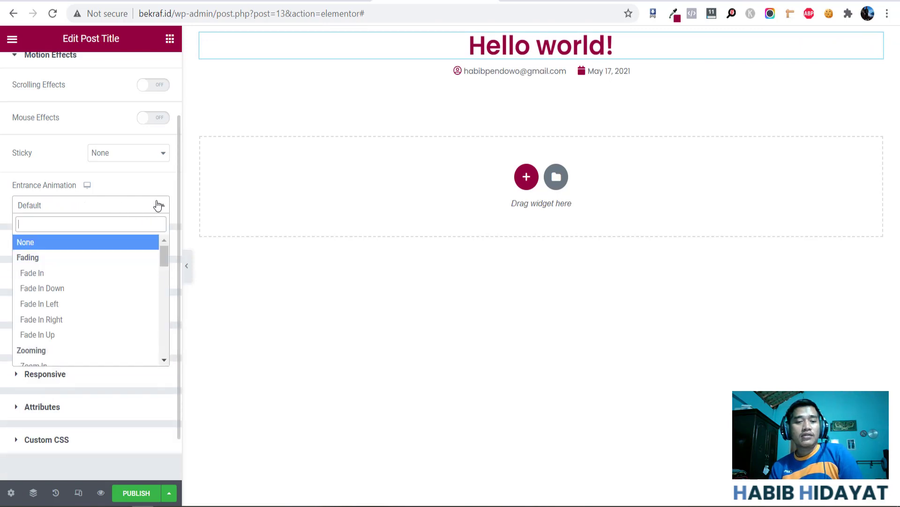
left_click(155, 181)
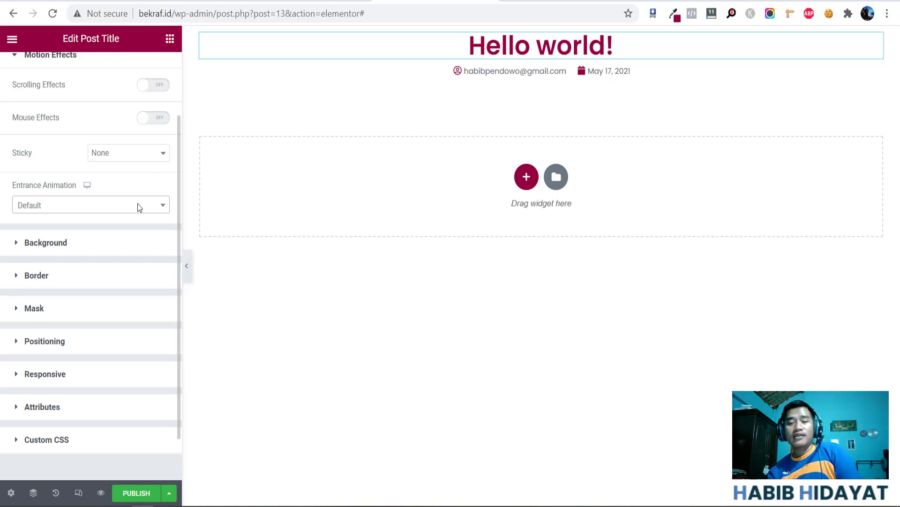
- Try the Gradient type and a Classic color for the Post Title's background, and clear the color again
scroll(26, 211, "up", 2)
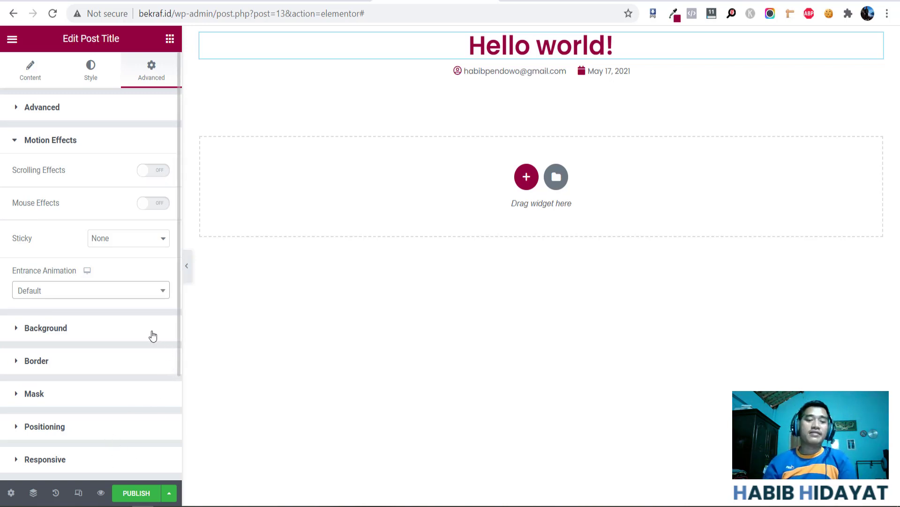
left_click(153, 335)
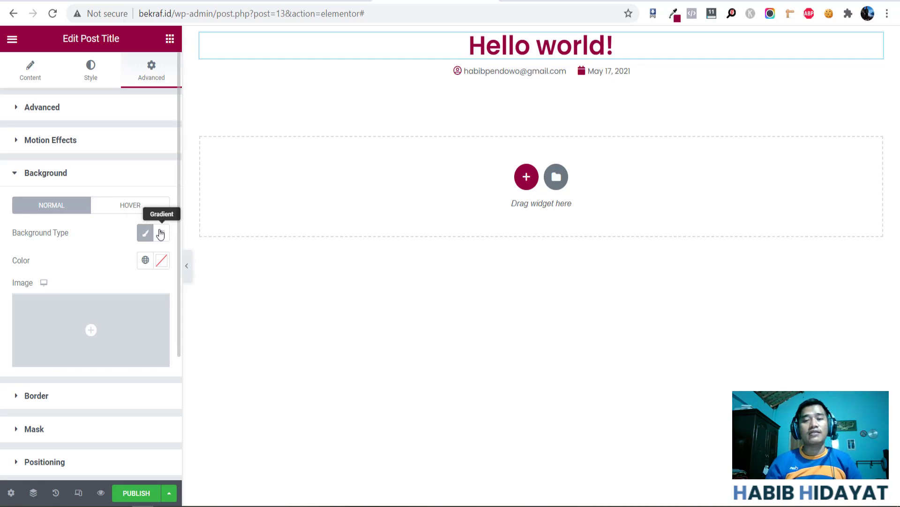
left_click(160, 234)
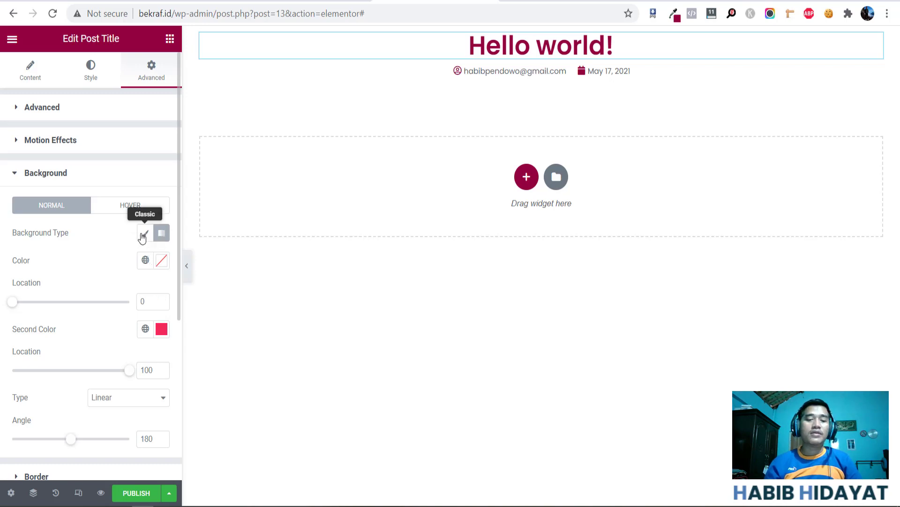
left_click(143, 235)
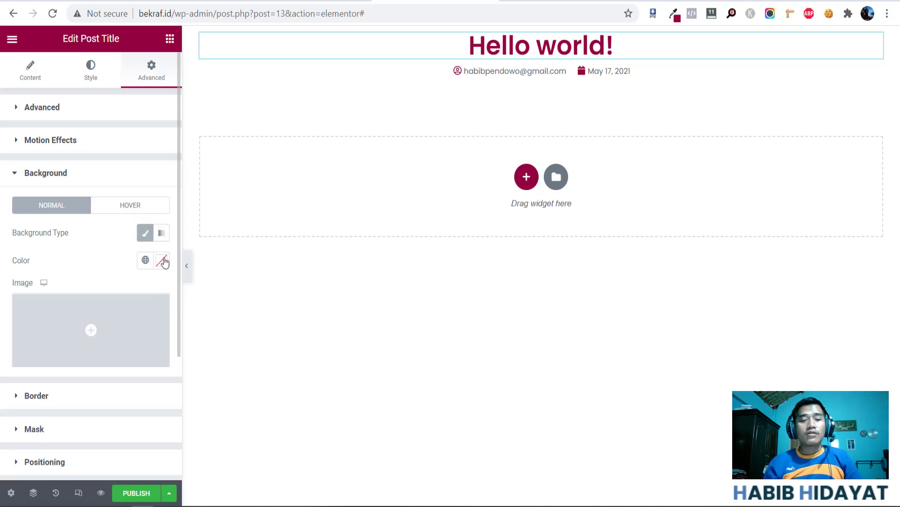
left_click(162, 260)
type("#A71818")
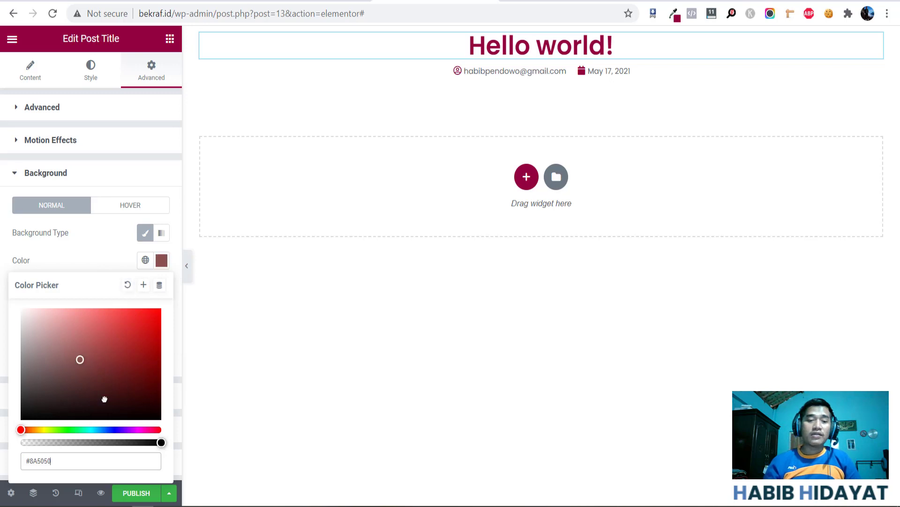
left_click(127, 285)
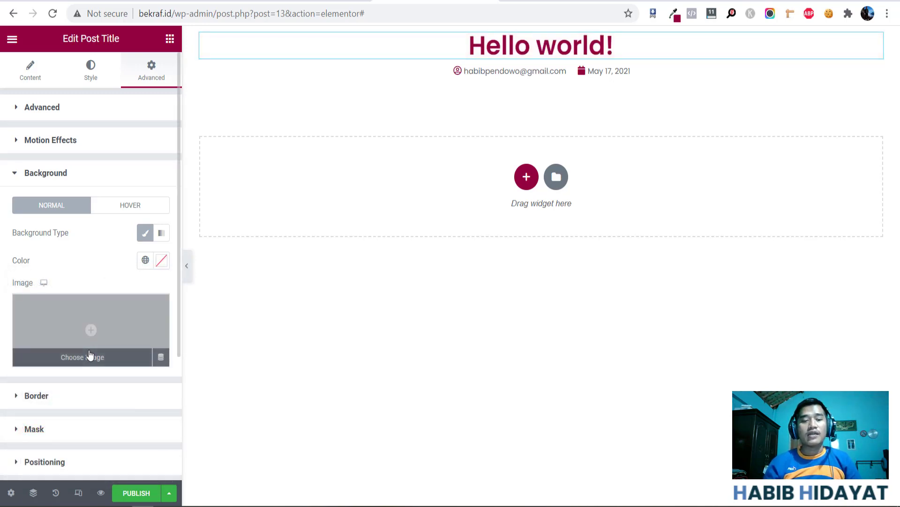
- Give the Post Title a Solid border with a width of 1 on all four sides
scroll(103, 246, "down", 2)
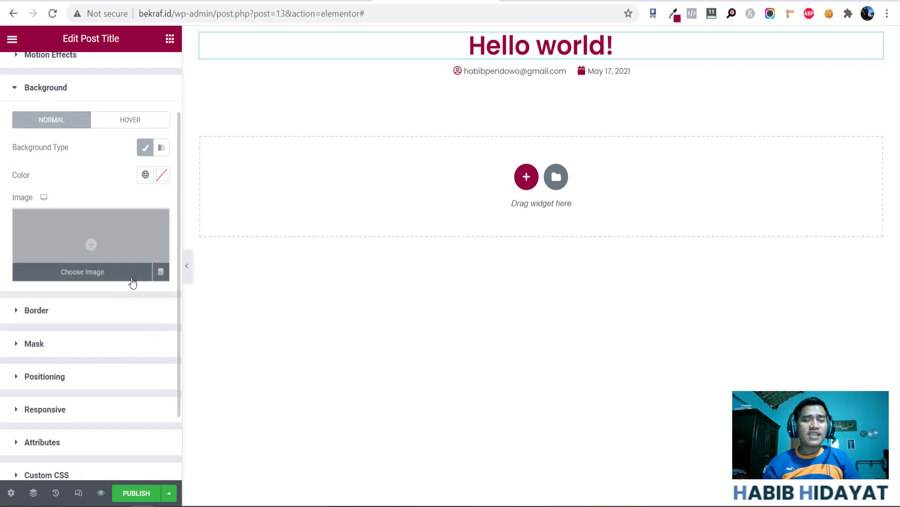
left_click(86, 313)
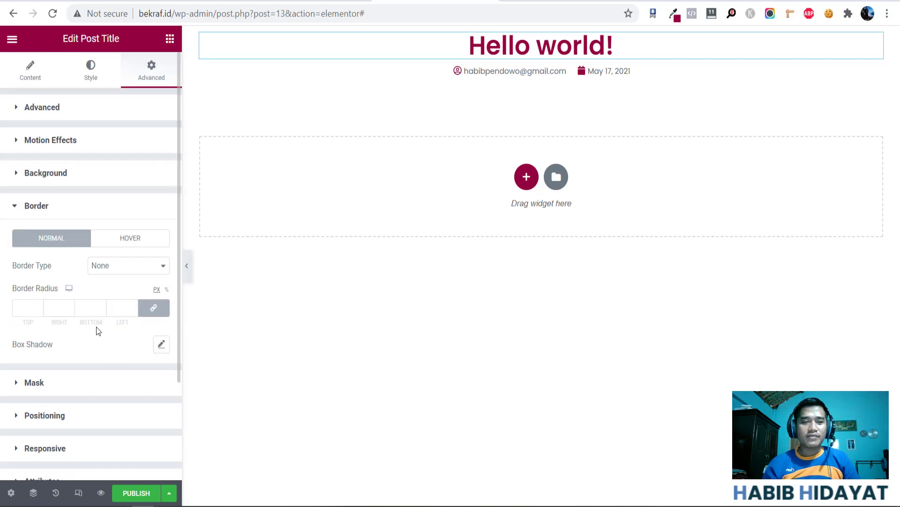
scroll(92, 309, "down", 2)
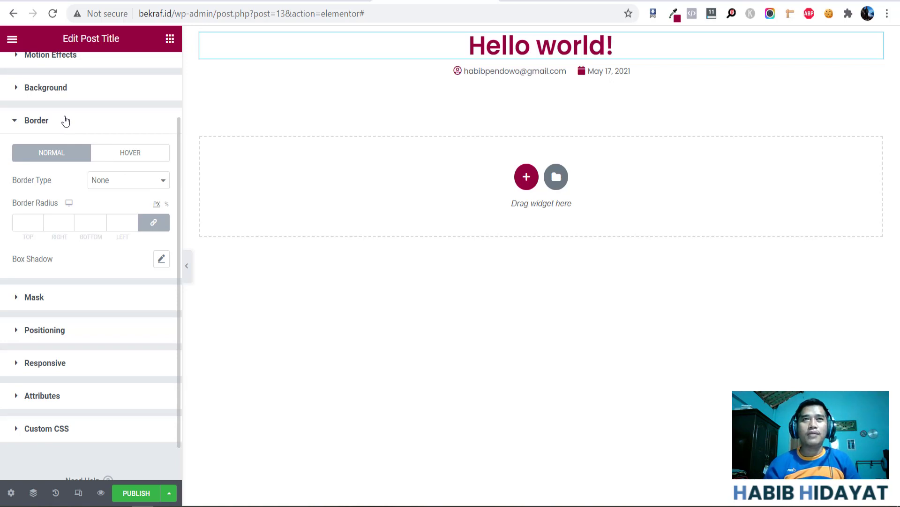
left_click(126, 183)
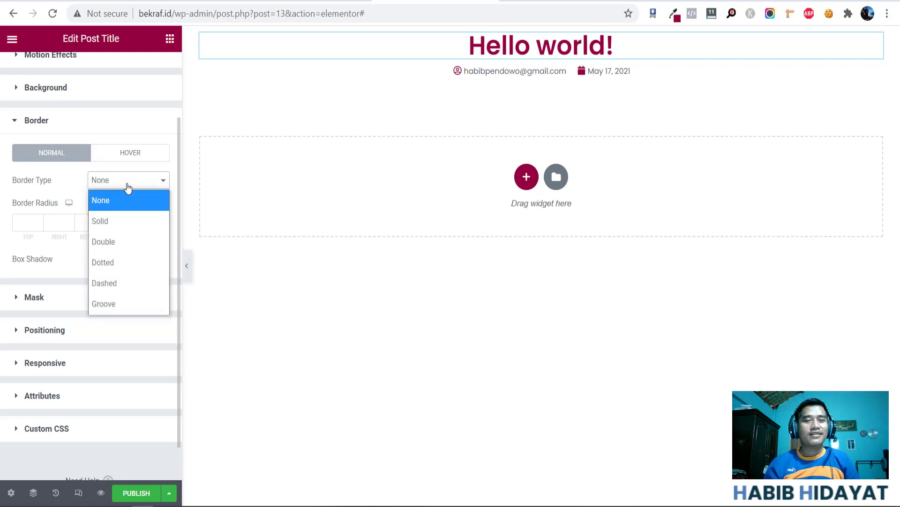
left_click(131, 224)
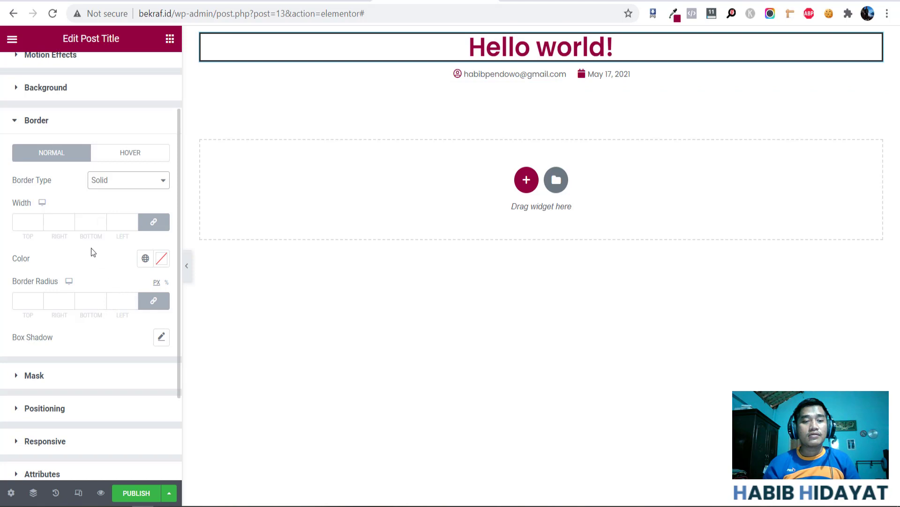
left_click(133, 221)
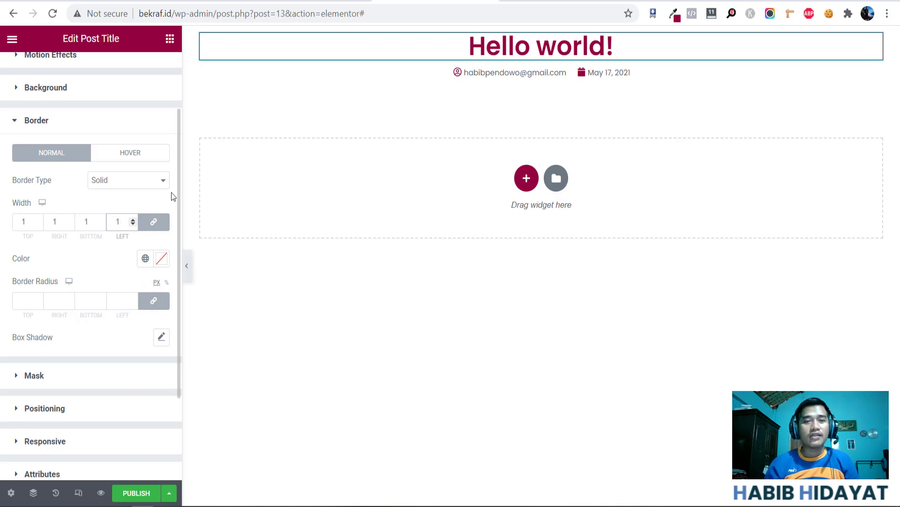
- Try a border radius of 22 px on all corners of the Post Title, preview it without the editing panel, and clear the radius
left_click(133, 298)
left_click(133, 298)
left_click(133, 298)
left_click(133, 298)
left_click(133, 299)
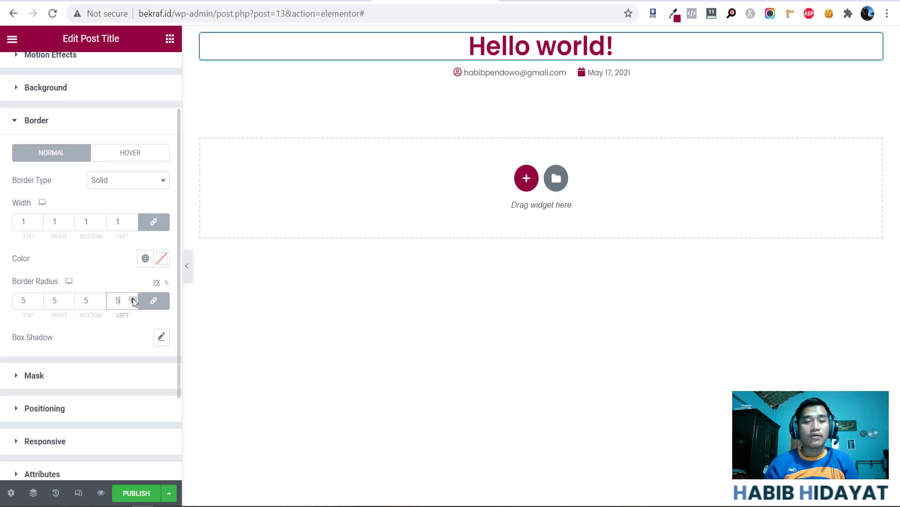
left_click(133, 298)
left_click(133, 298)
left_click(133, 298)
left_click(134, 298)
left_click(133, 299)
left_click(134, 298)
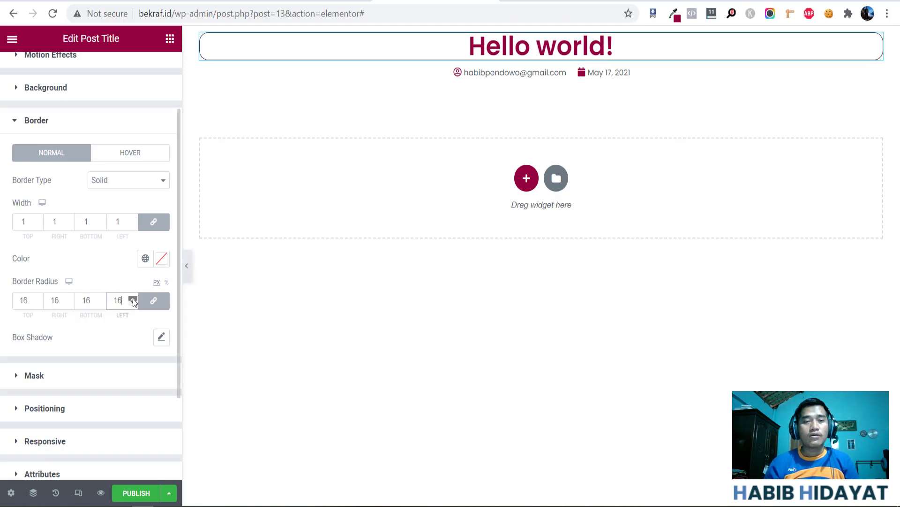
left_click(134, 298)
left_click(133, 298)
left_click(133, 299)
left_click(133, 298)
left_click(133, 298)
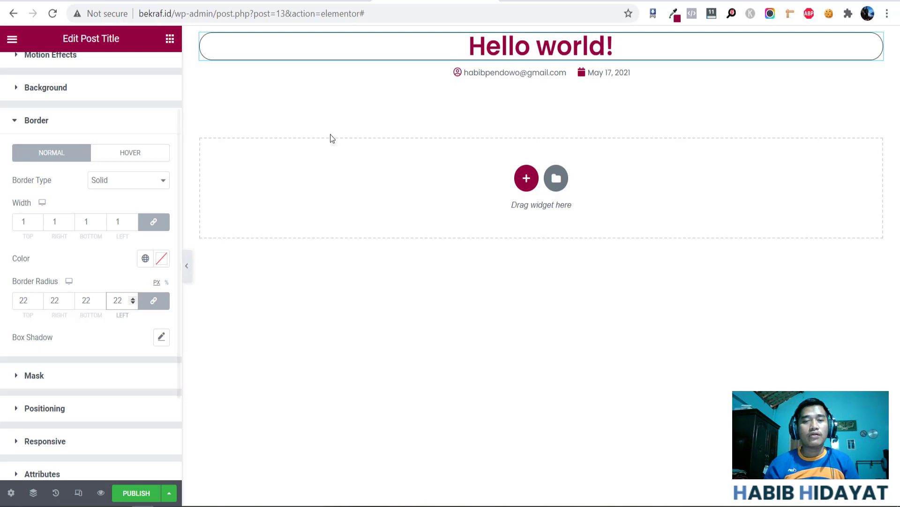
left_click(186, 265)
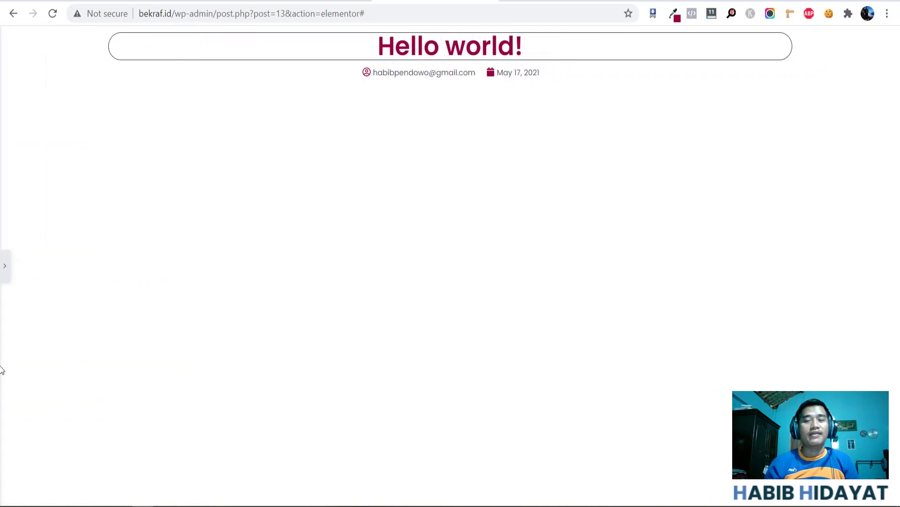
left_click(4, 266)
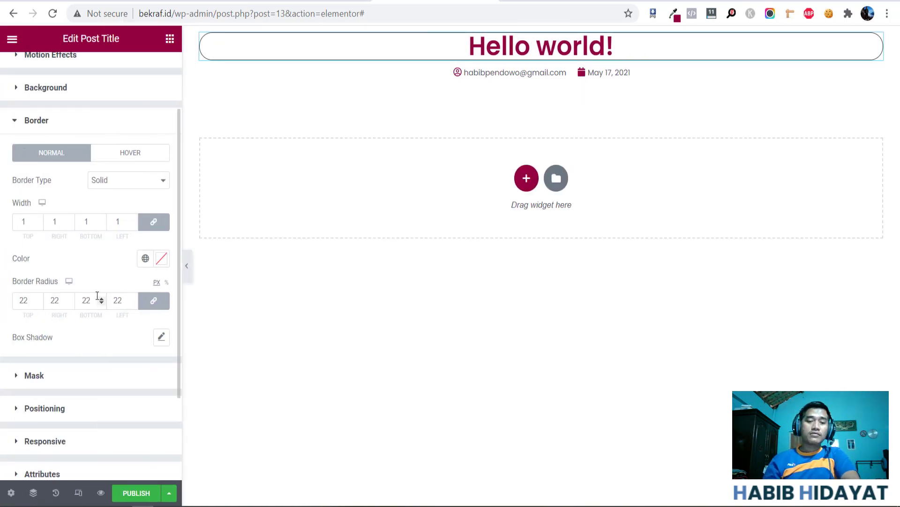
key("BackSpace")
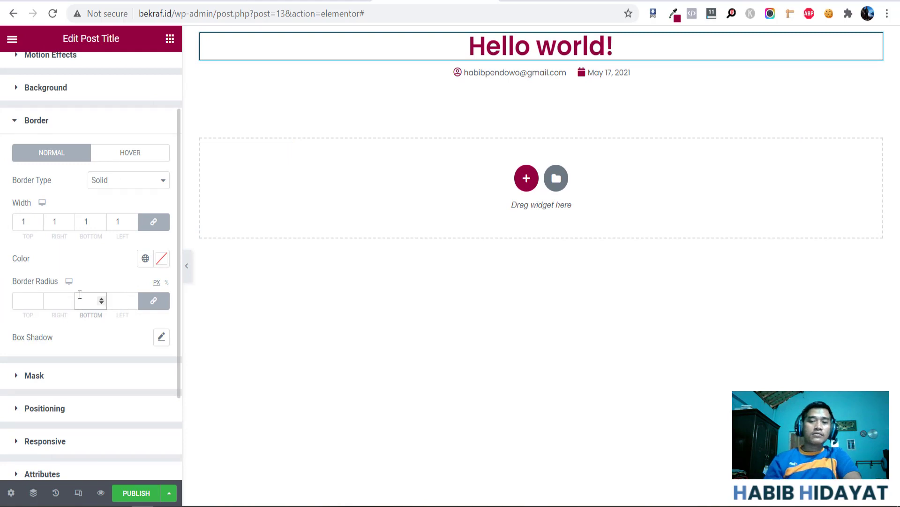
- Turn on the Post Title's box shadow, color its border bright green, and preview the page without the editing panel
left_click(162, 340)
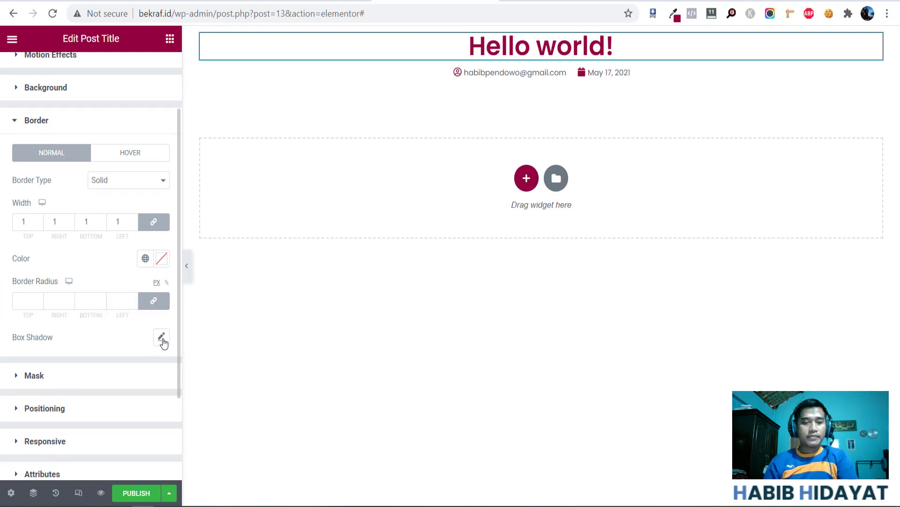
left_click(158, 260)
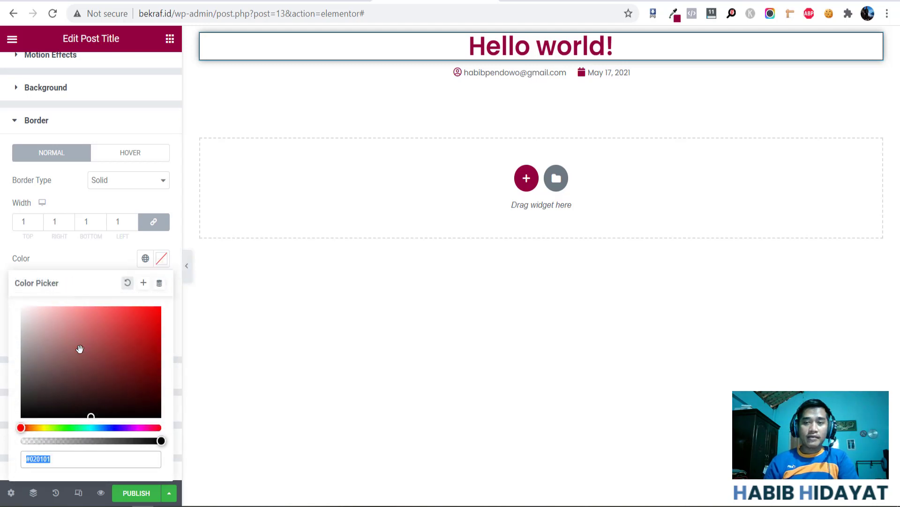
mouse_move(80, 347)
left_mouse_down()
mouse_move(181, 289)
mouse_move(76, 373)
mouse_move(141, 305)
mouse_move(146, 314)
left_mouse_up()
left_click(71, 426)
left_click(187, 265)
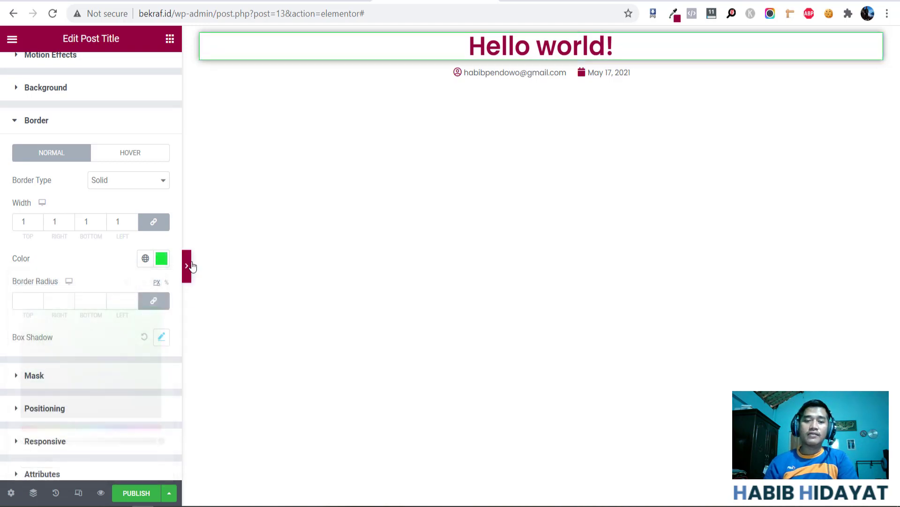
left_click(3, 268)
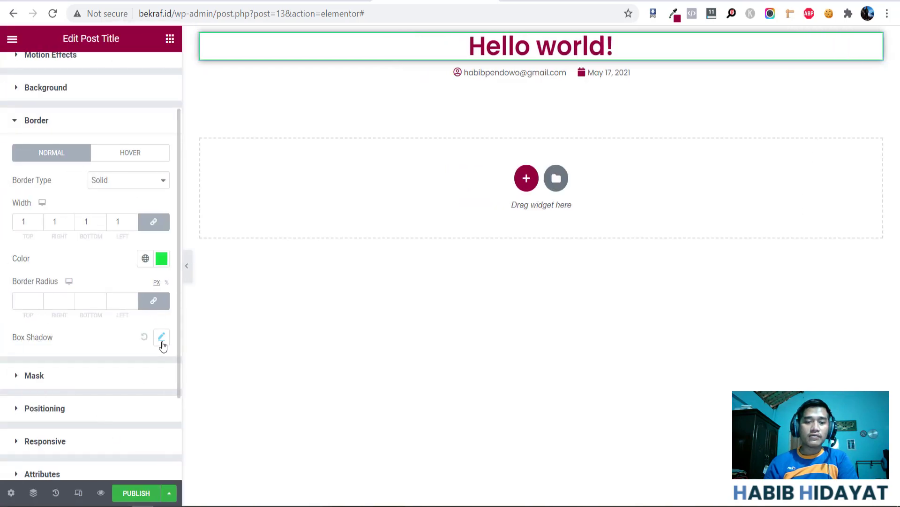
- Set the Post Title's box shadow color to rgba(0, 0, 0, 0.10)
left_click(161, 337)
left_click(152, 372)
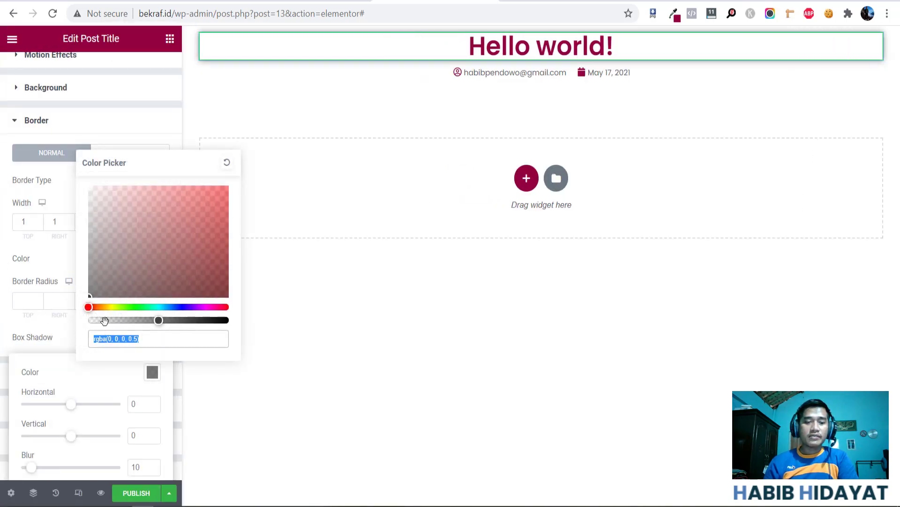
mouse_move(108, 320)
left_mouse_down()
mouse_move(115, 323)
mouse_move(101, 323)
left_mouse_up()
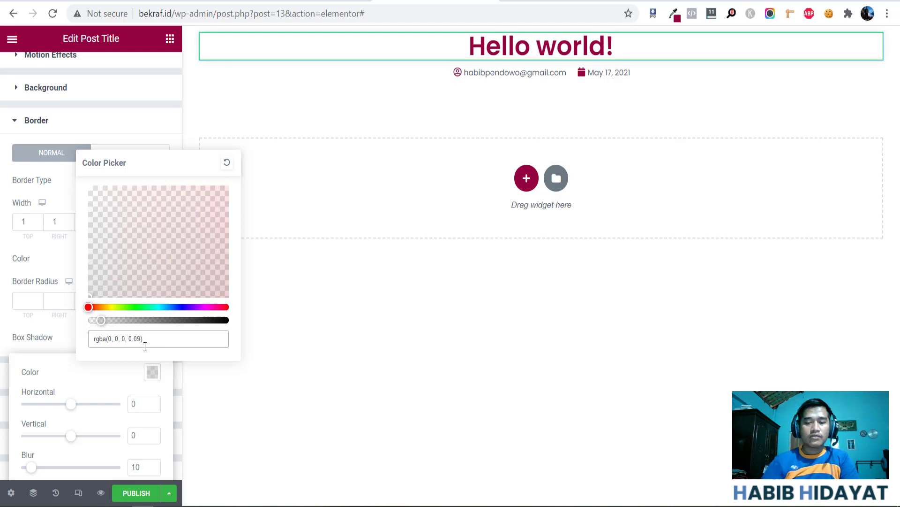
key("BackSpace")
key("BackSpace")
type("10")
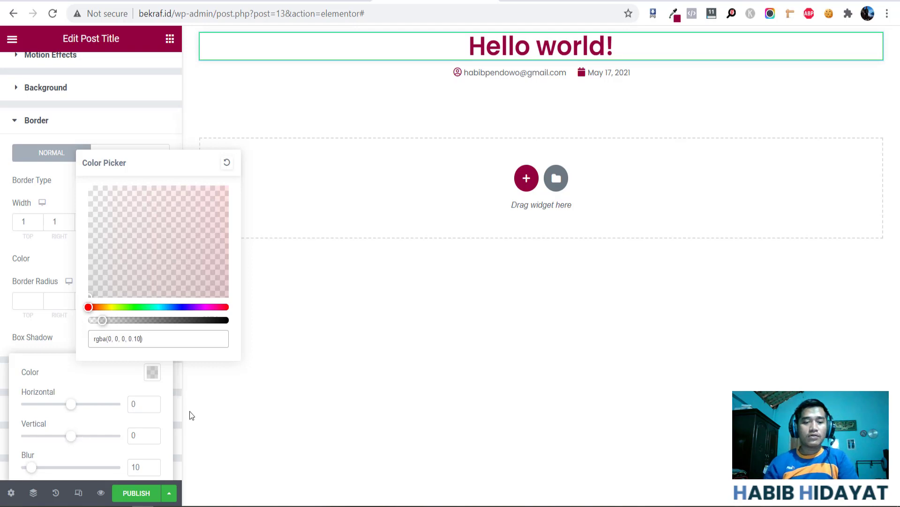
- Set the Post Title's box shadow to horizontal 1, vertical 1 and blur 5, and preview the page without the editing panel
left_click(149, 404)
left_click(152, 402)
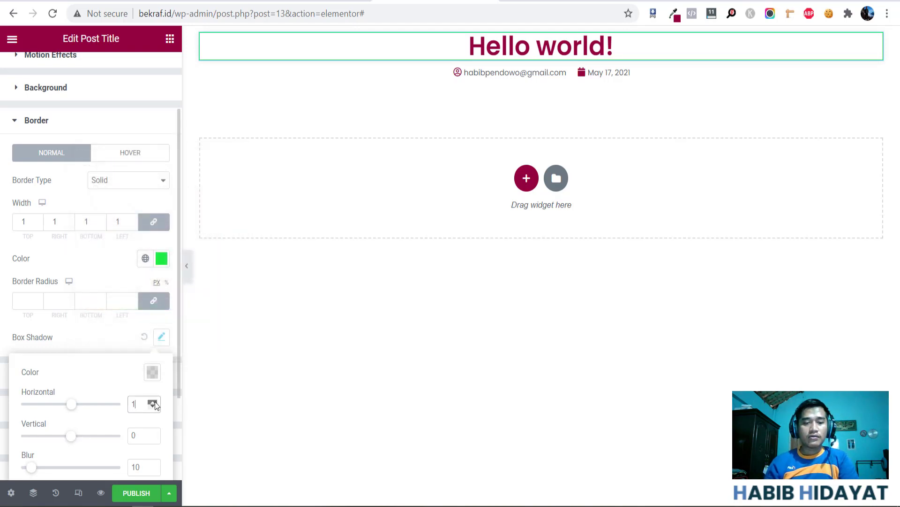
left_click(152, 433)
scroll(142, 391, "down", 2)
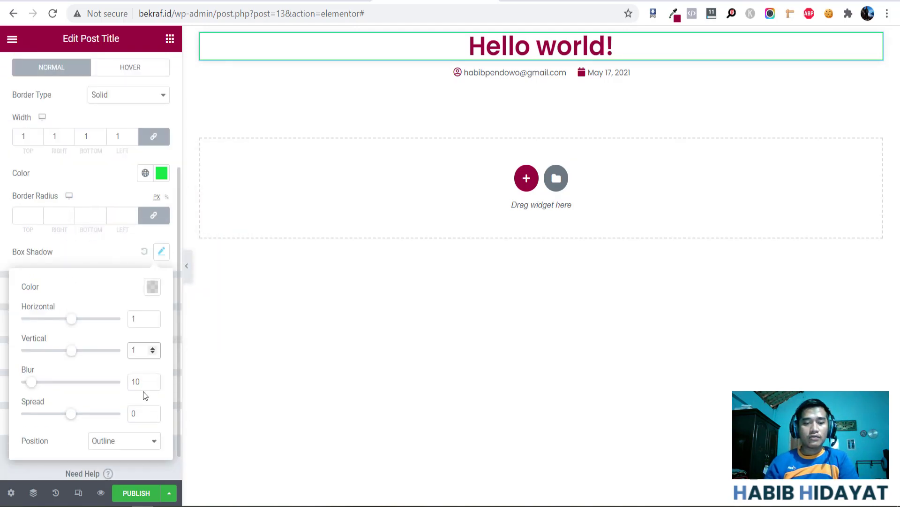
left_click_drag(136, 382, 118, 382)
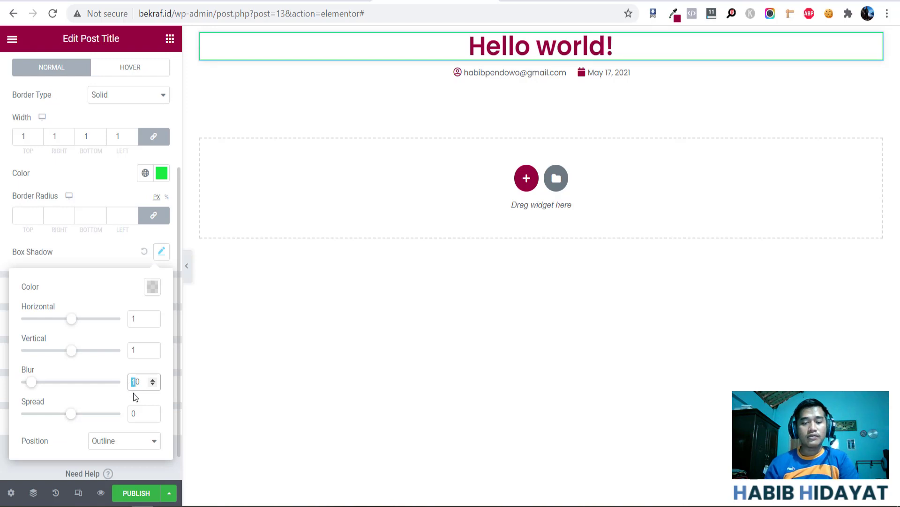
type("5")
key("Delete")
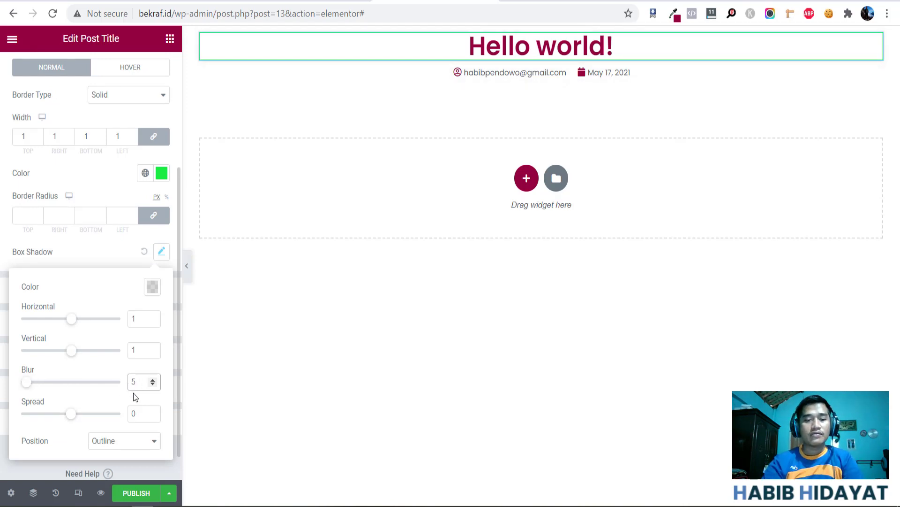
left_click(113, 443)
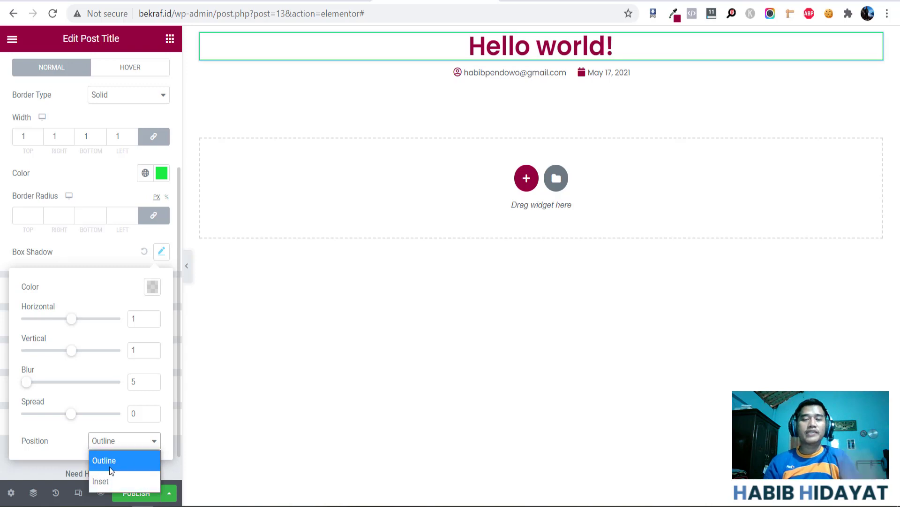
left_click(224, 280)
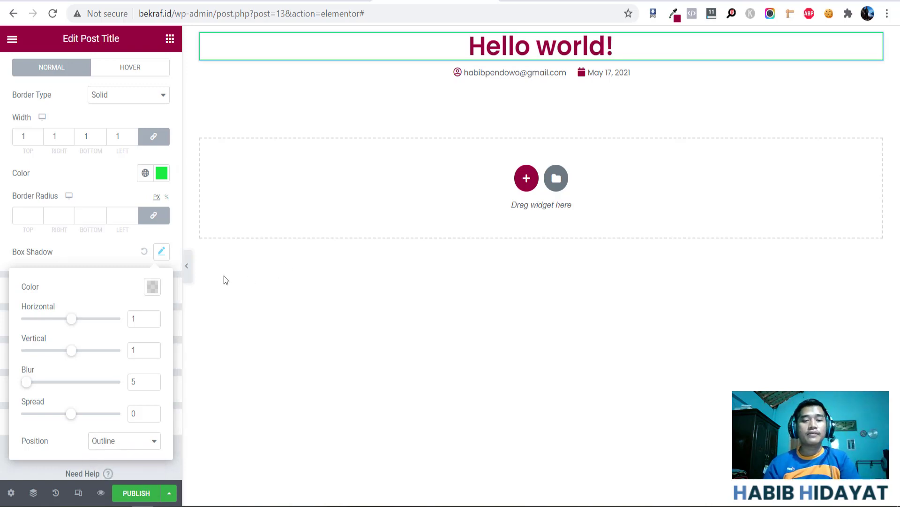
left_click(187, 265)
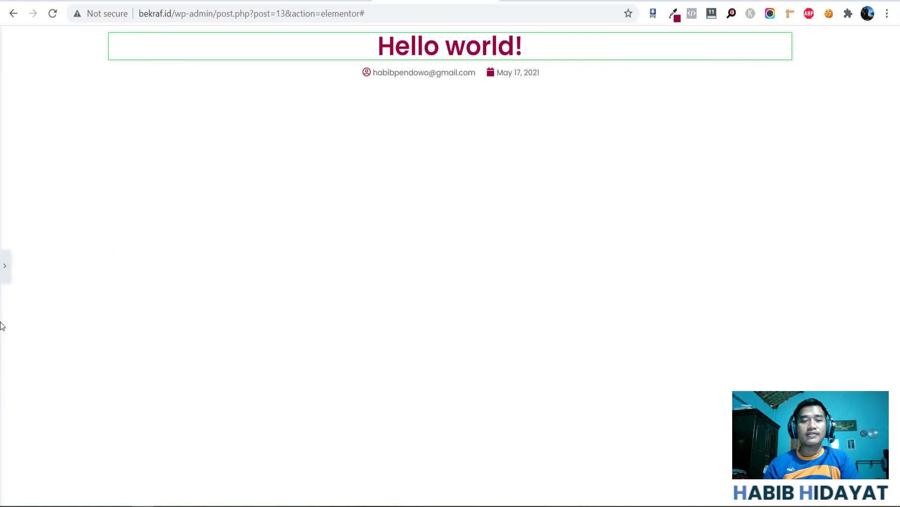
left_click(2, 278)
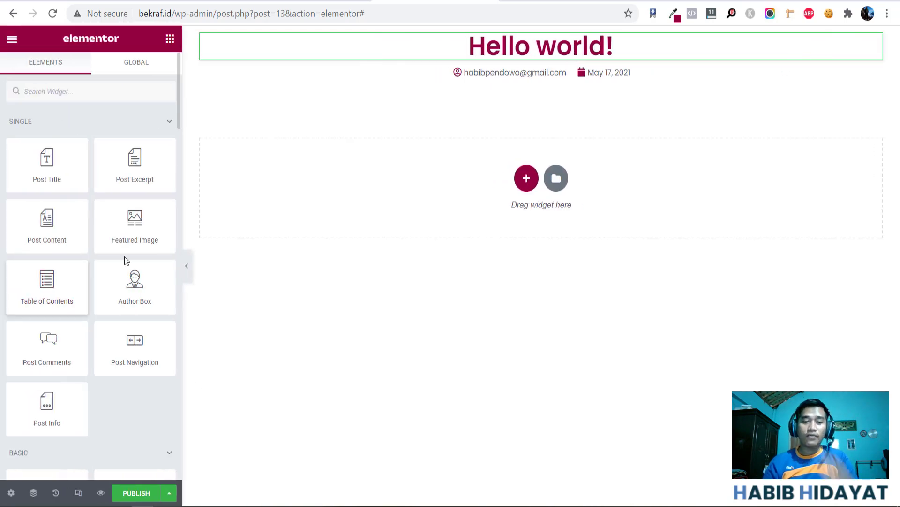
- Remove the Post Title's border by setting its border type to None
left_click(484, 39)
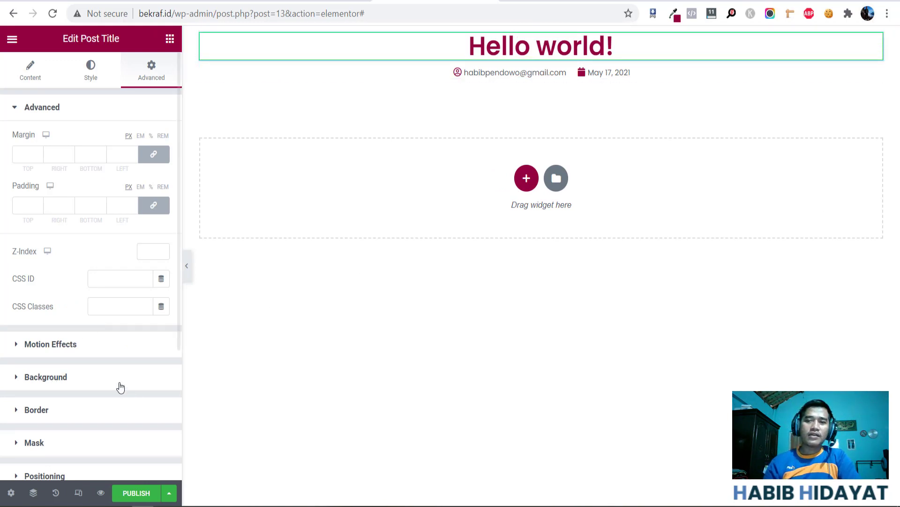
left_click(62, 342)
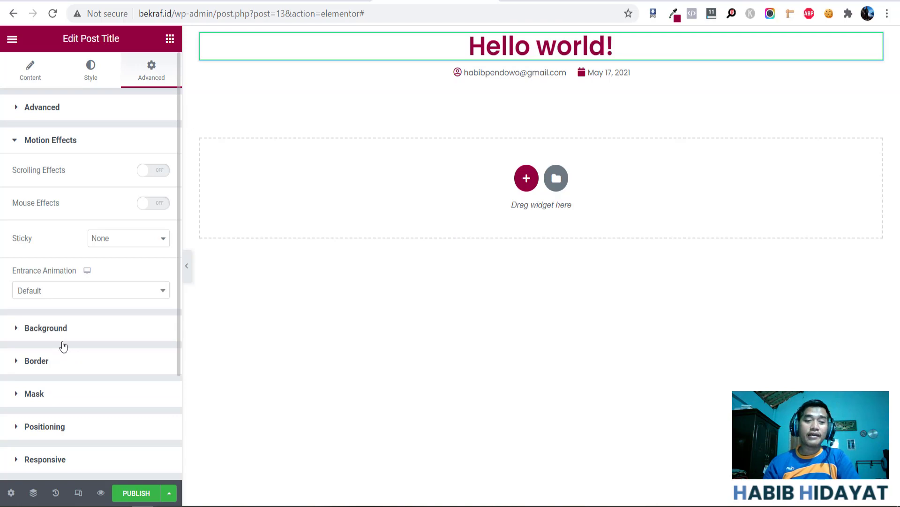
left_click(62, 342)
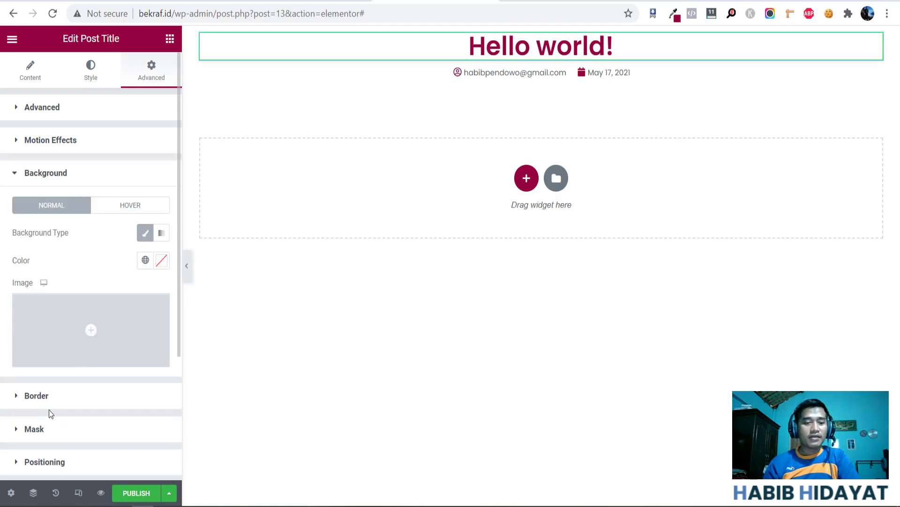
left_click(45, 396)
left_click(147, 266)
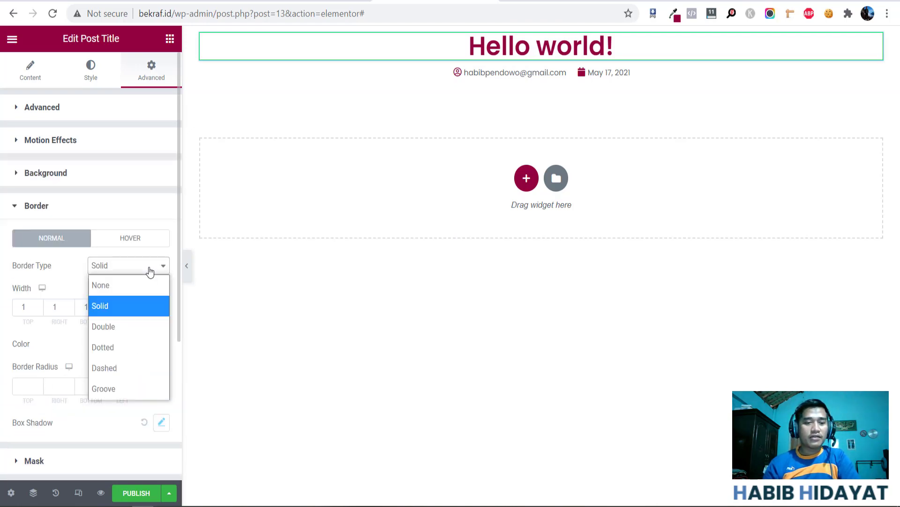
left_click(142, 284)
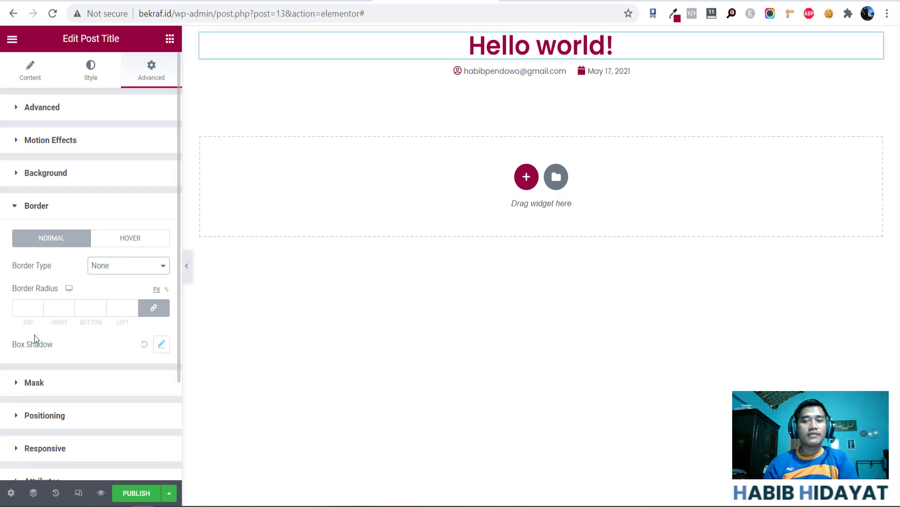
- Turn on the Post Title's mask, try the Flower and Sketch shapes, and turn the mask off again
scroll(31, 346, "down", 3)
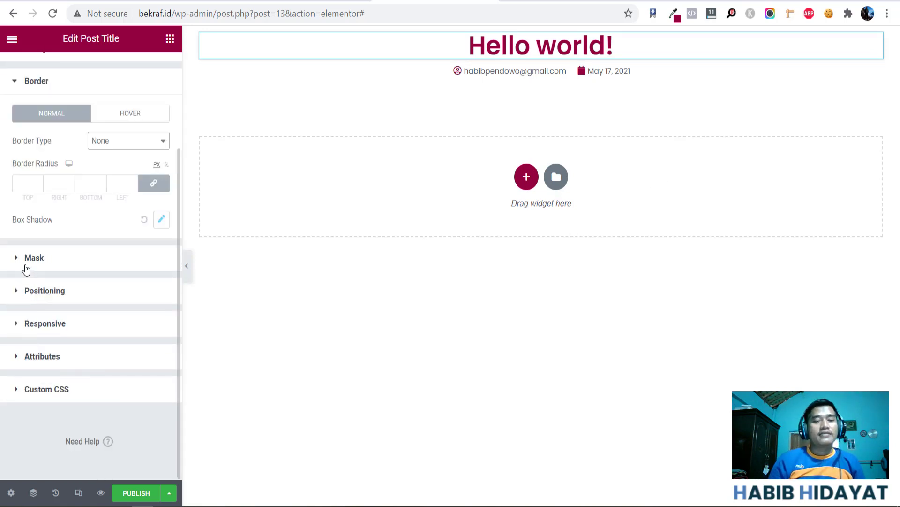
left_click(26, 267)
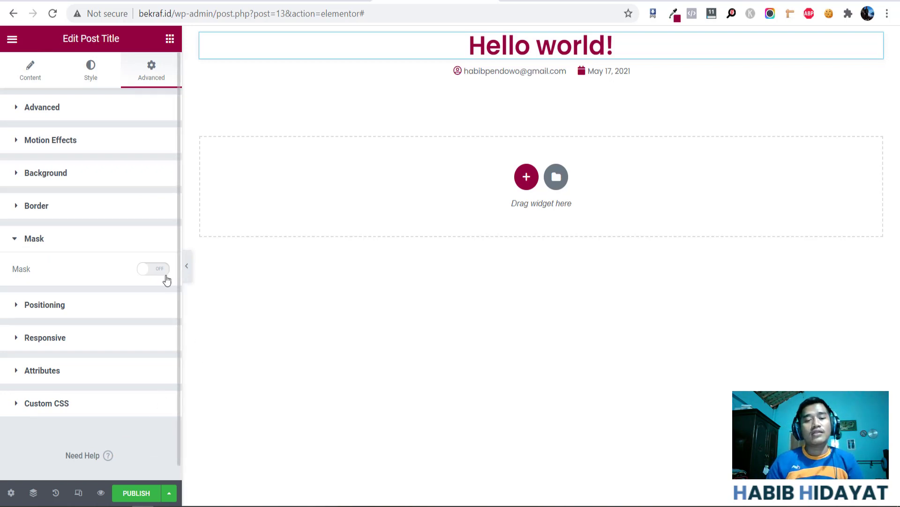
left_click(164, 274)
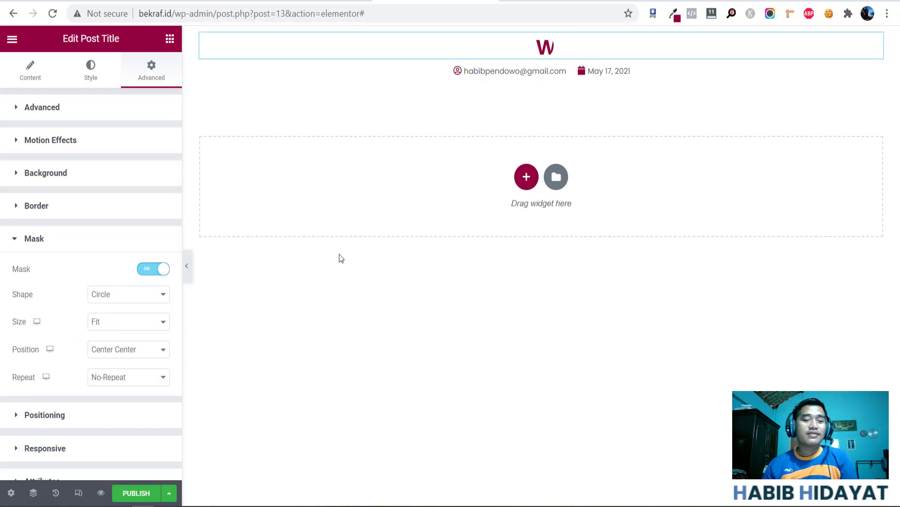
left_click(136, 293)
left_click(132, 337)
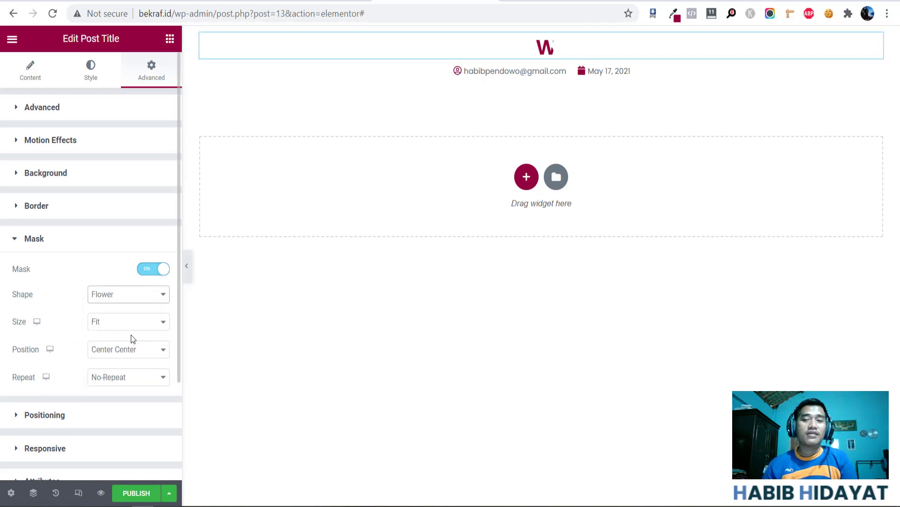
left_click(147, 295)
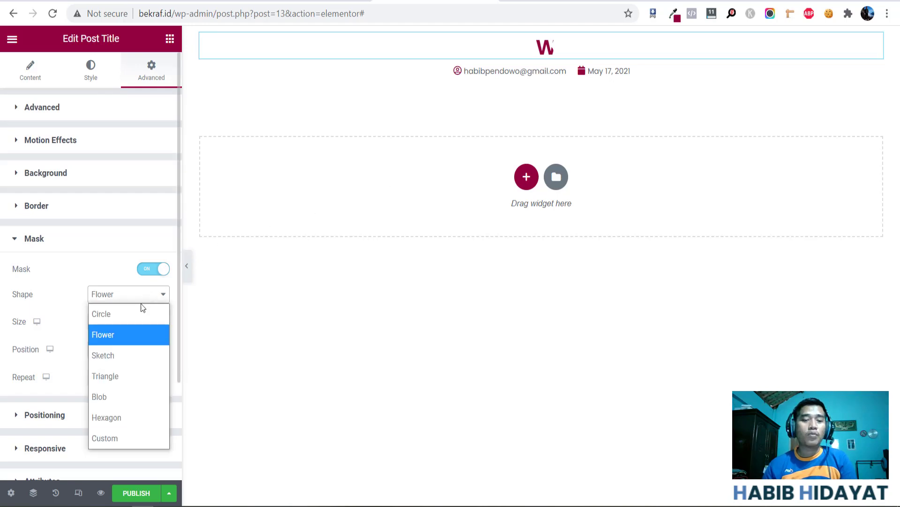
left_click(130, 352)
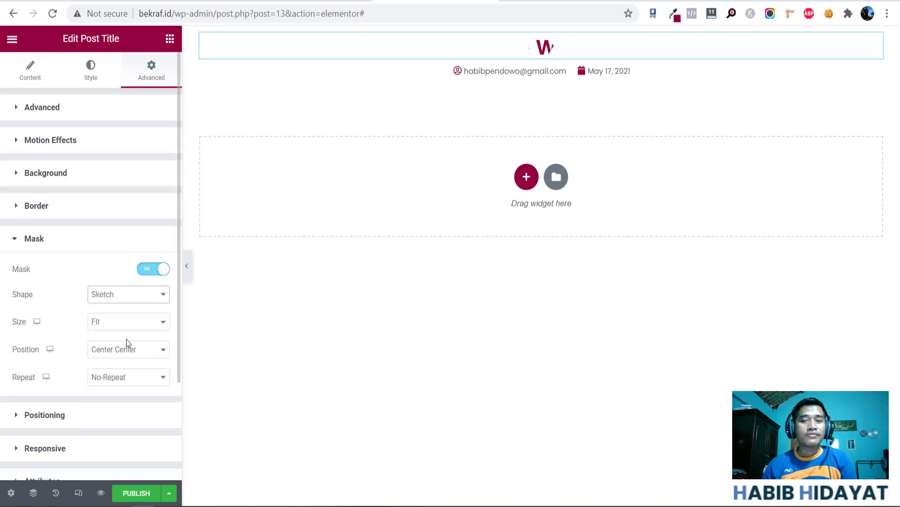
left_click(125, 295)
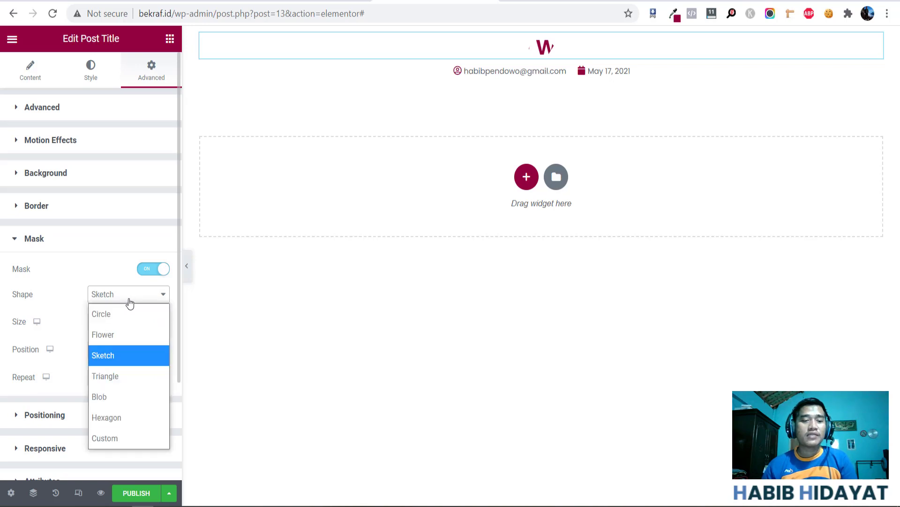
left_click(155, 269)
left_click(155, 269)
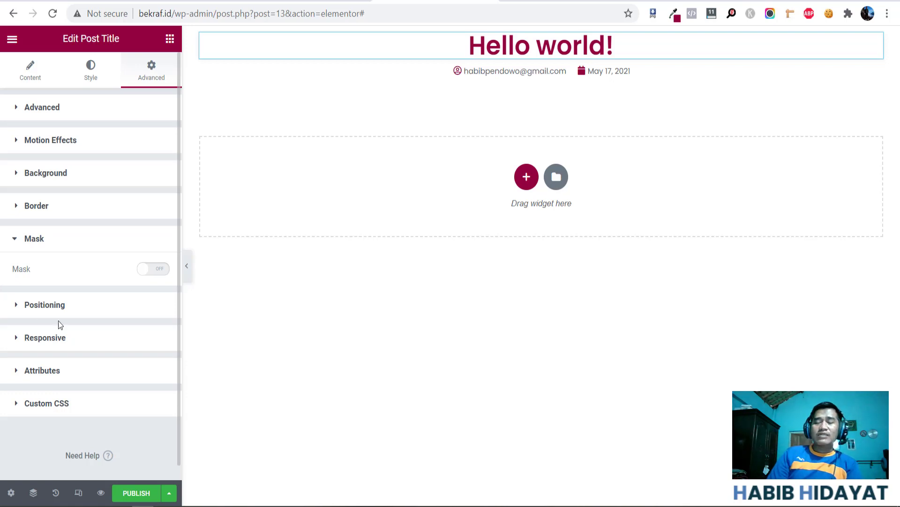
- Try the Full Width (100%) option for the Post Title's positioning width
left_click(92, 310)
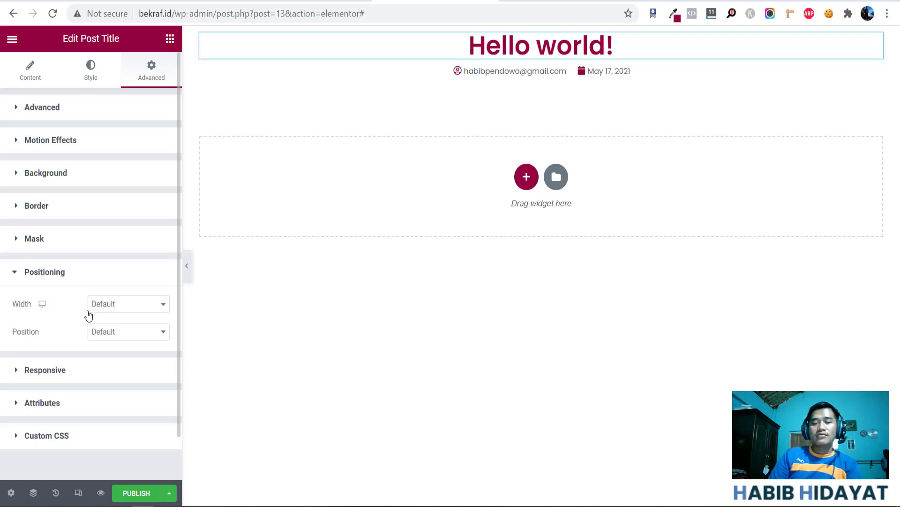
scroll(87, 312, "down", 1)
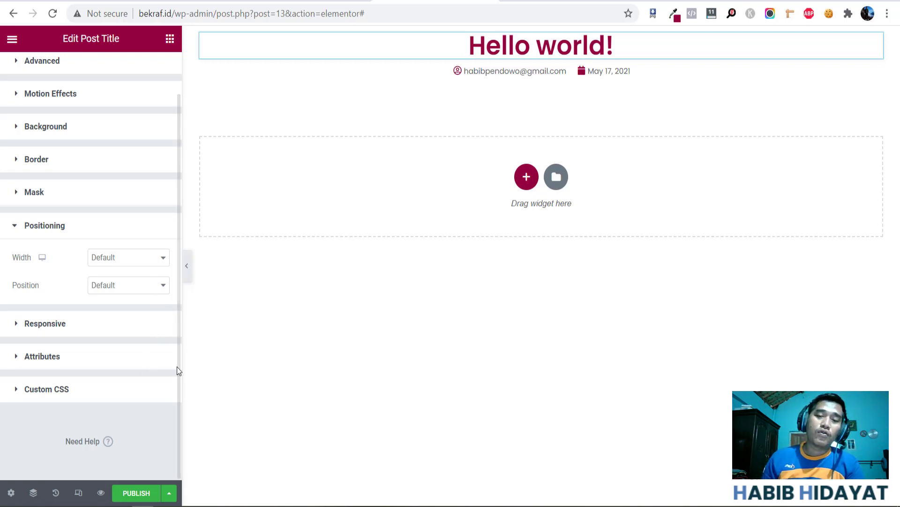
left_click(157, 266)
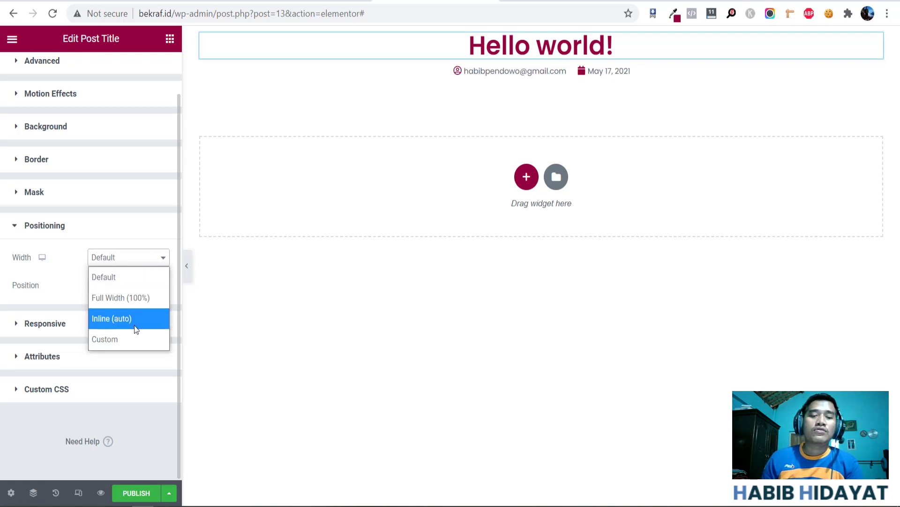
left_click(130, 300)
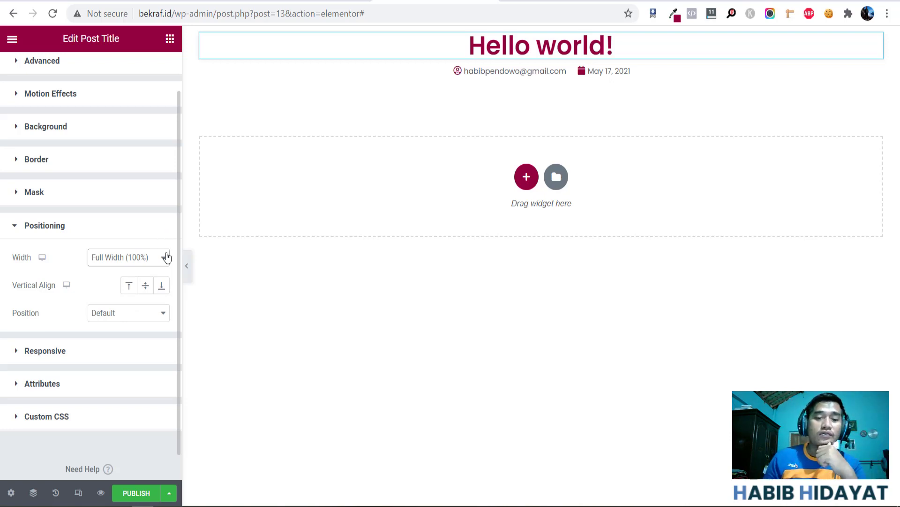
- Set the Post Title's positioning width to Inline (auto)
left_click(131, 236)
left_click(130, 255)
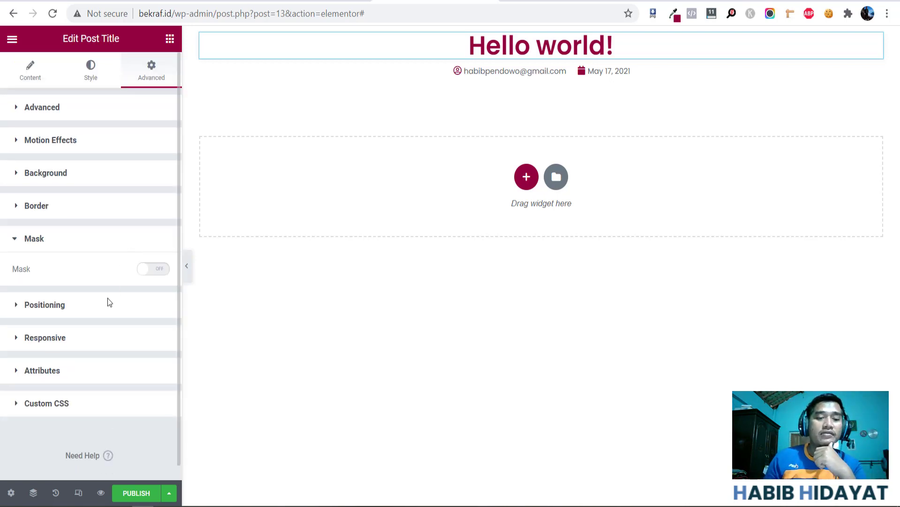
left_click(75, 307)
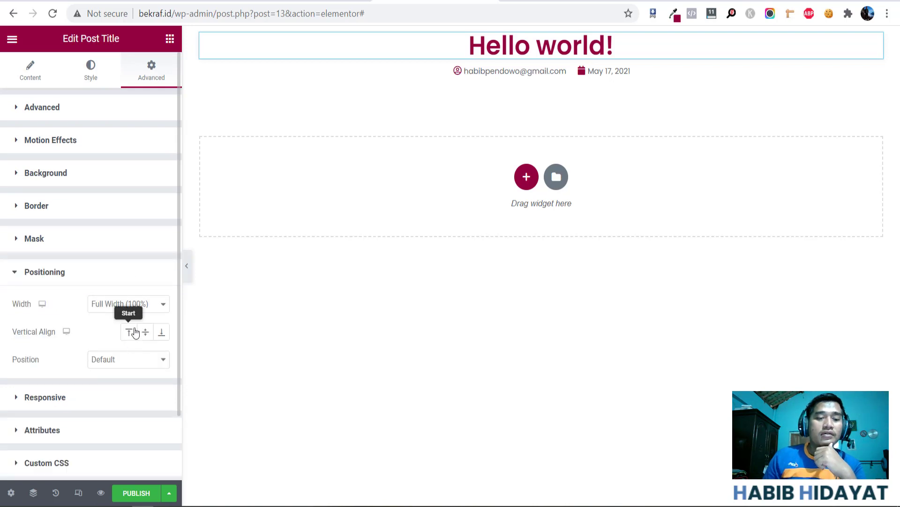
left_click(146, 305)
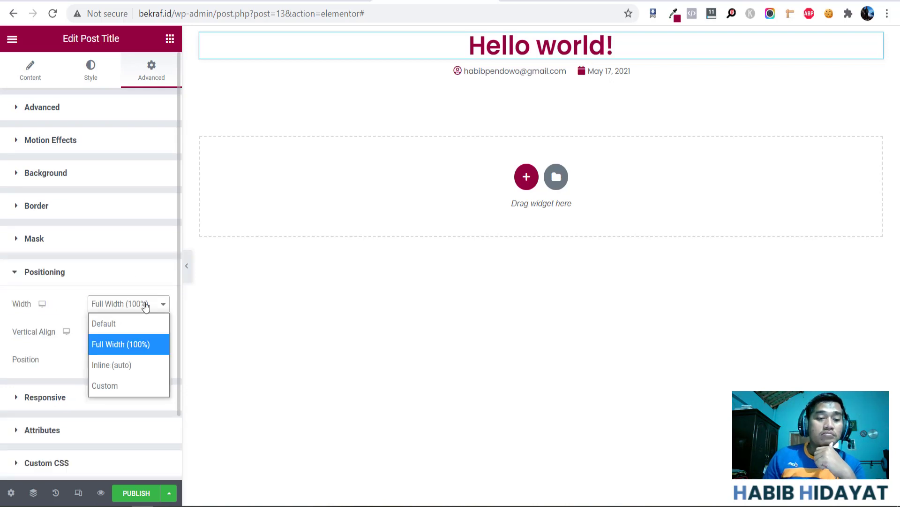
left_click(117, 371)
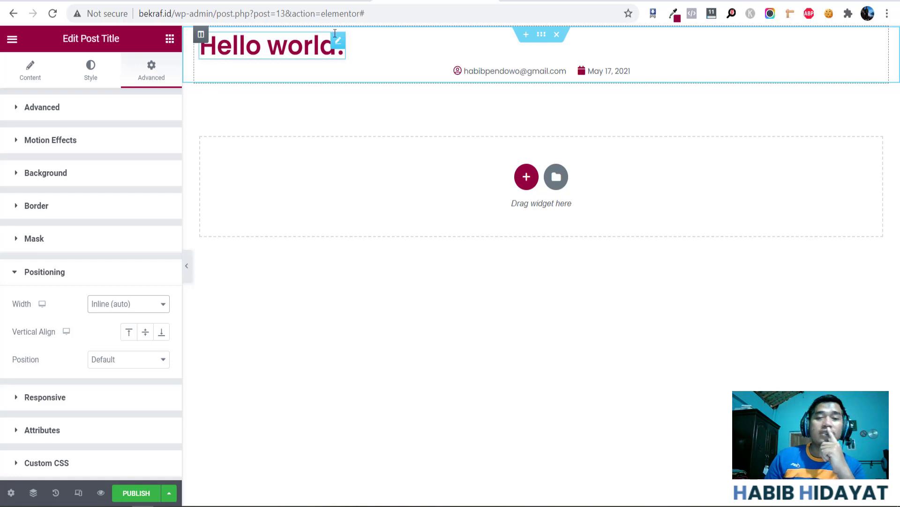
- Check the Post Title's content alignment, and set its vertical align in the positioning settings to center
left_click(15, 73)
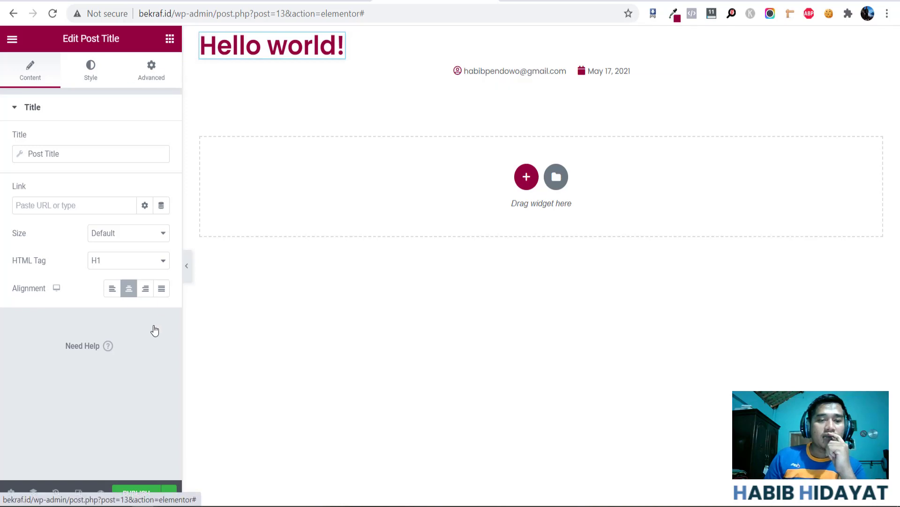
left_click(151, 70)
scroll(40, 430, "down", 2)
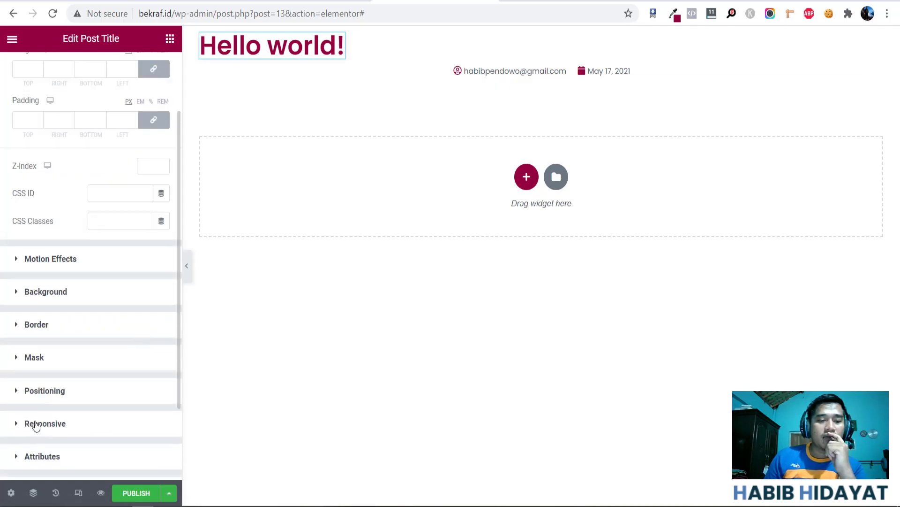
left_click(31, 397)
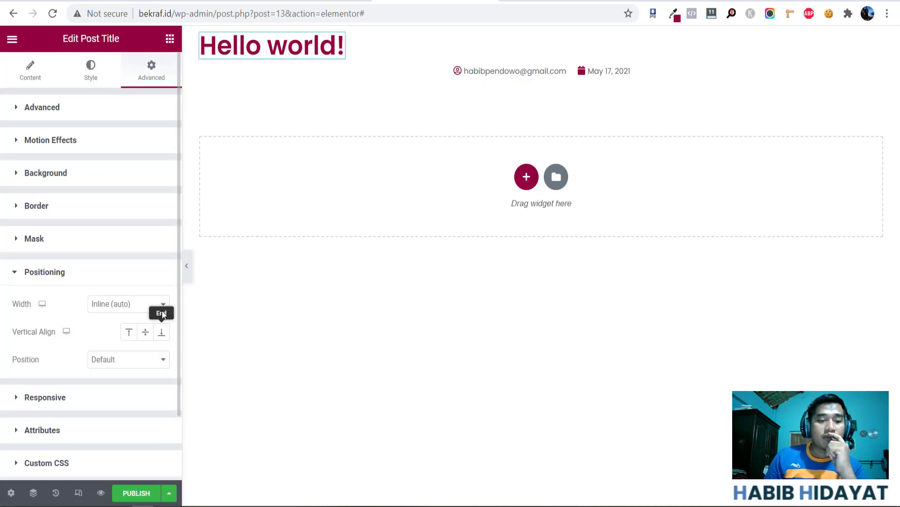
left_click(140, 336)
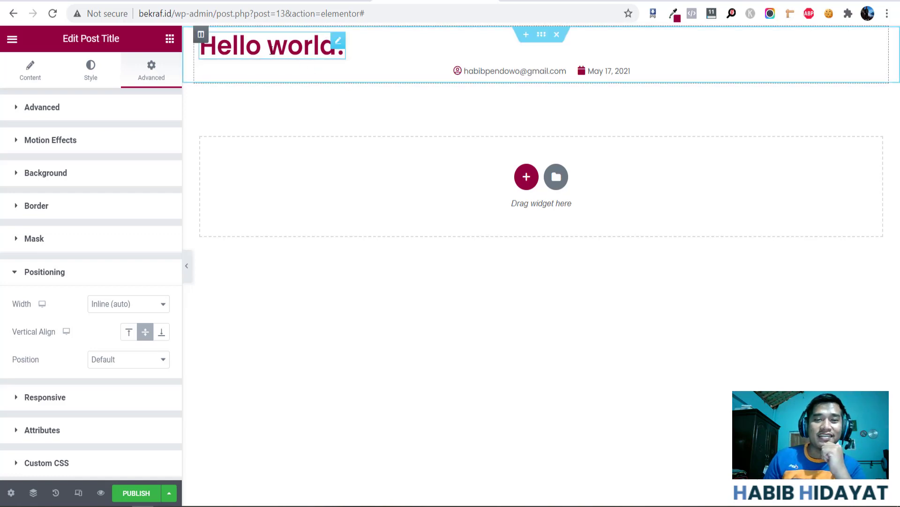
- Set the header column's vertical align to Middle and its horizontal align to Center
left_click(202, 38)
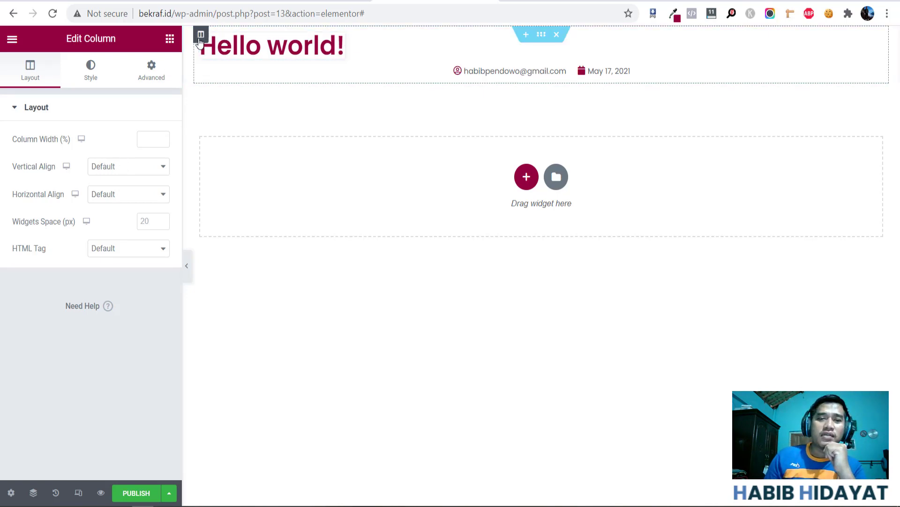
left_click(117, 177)
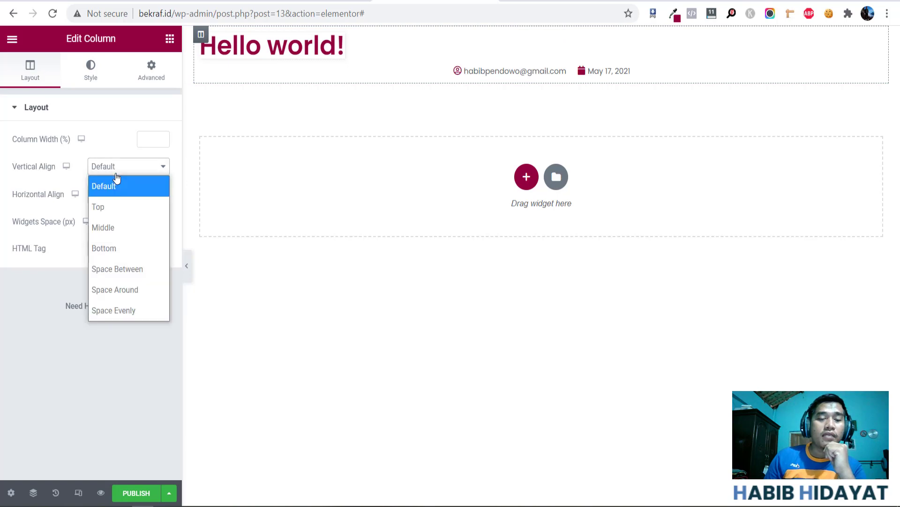
left_click(15, 171)
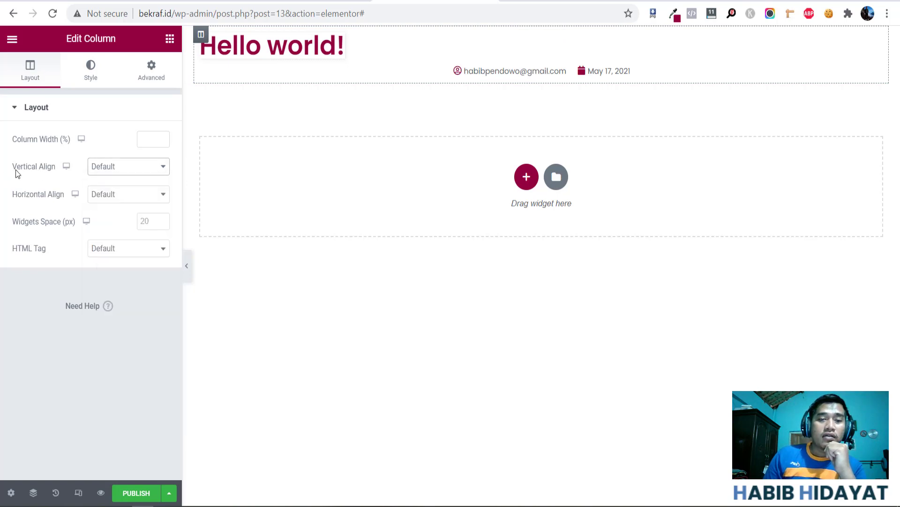
left_click(114, 173)
left_click(128, 232)
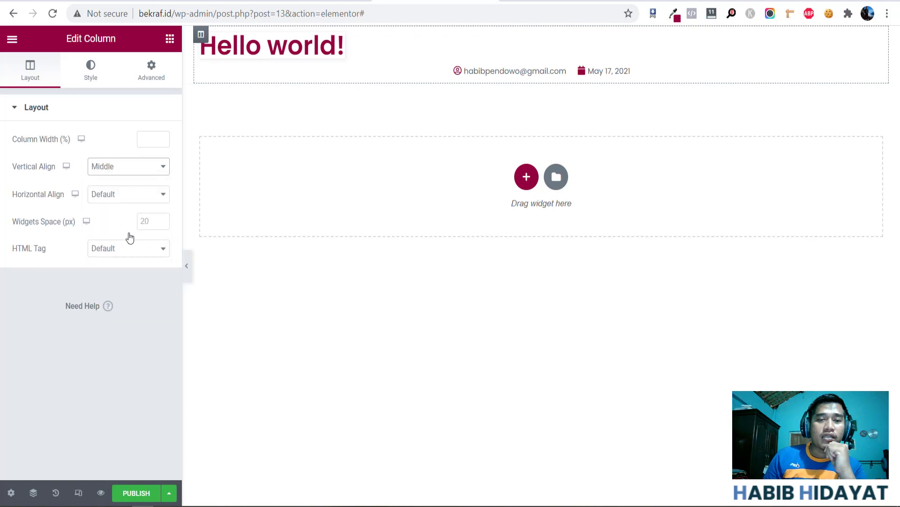
left_click(113, 198)
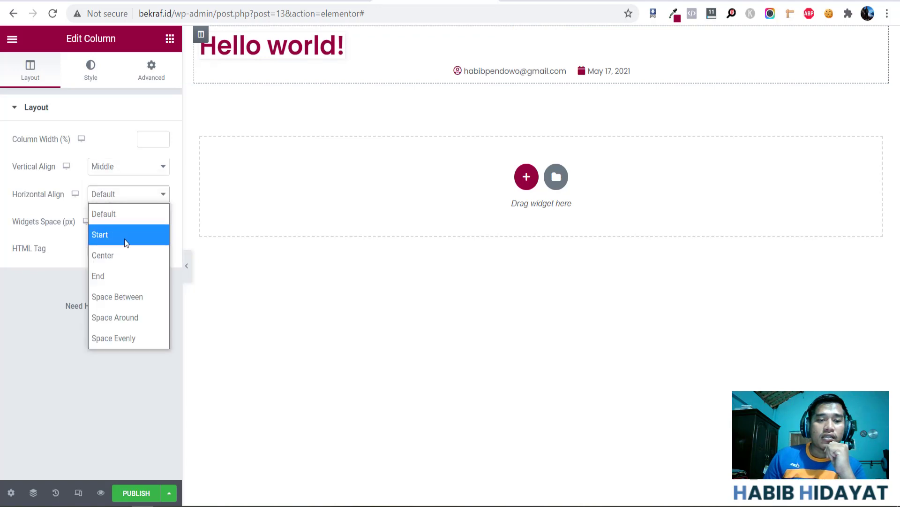
left_click(126, 261)
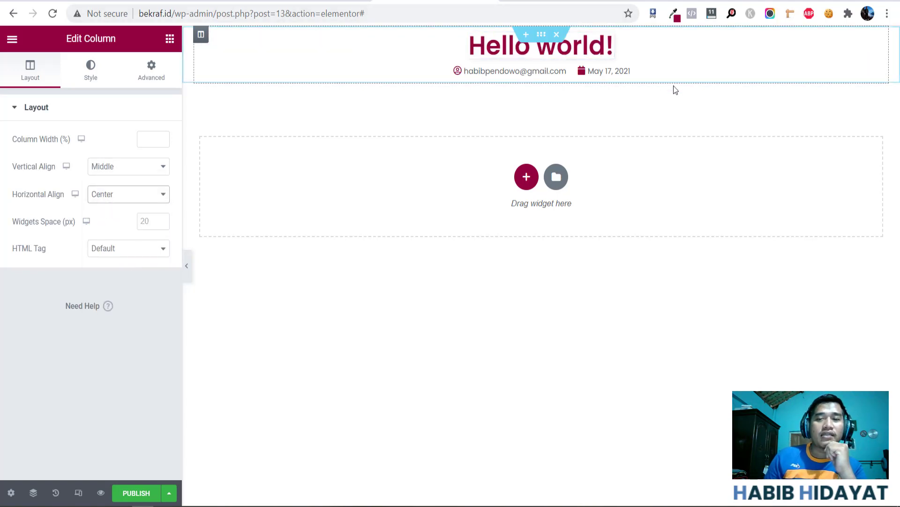
- Review the column's Advanced settings and the Post Title's border, responsive and positioning settings
left_click(152, 81)
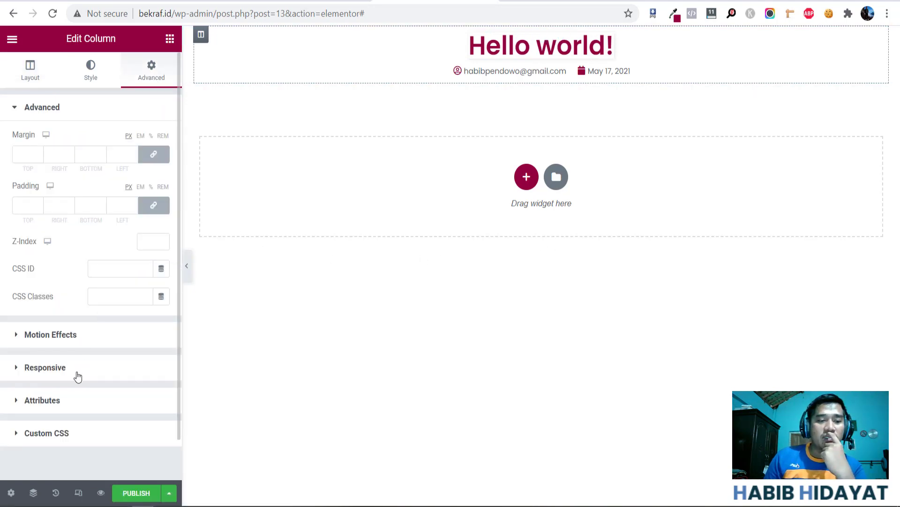
left_click(512, 54)
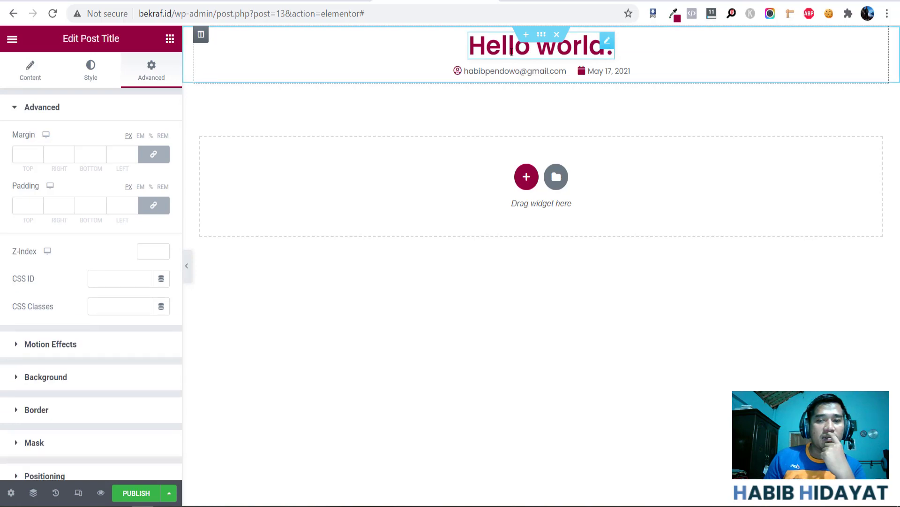
left_click(104, 406)
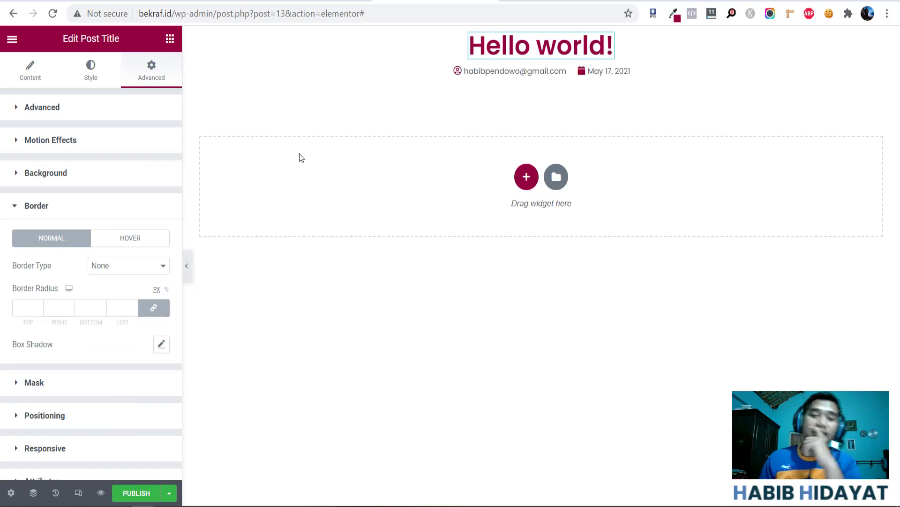
left_click(47, 448)
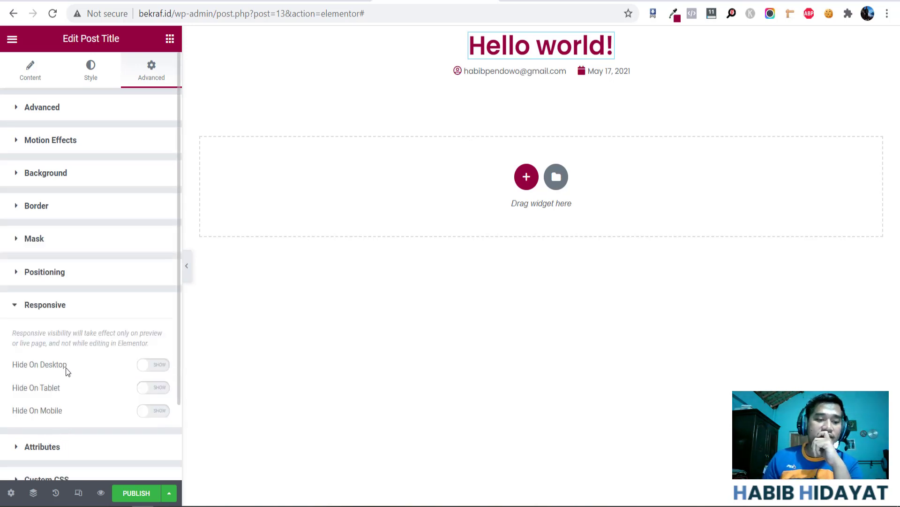
left_click(71, 277)
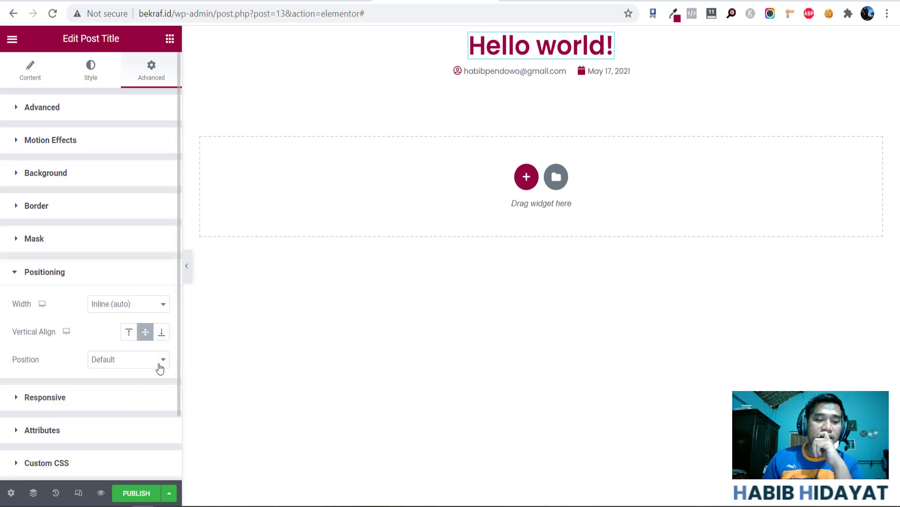
- Try the Custom option for the Post Info's positioning width
left_click(534, 74)
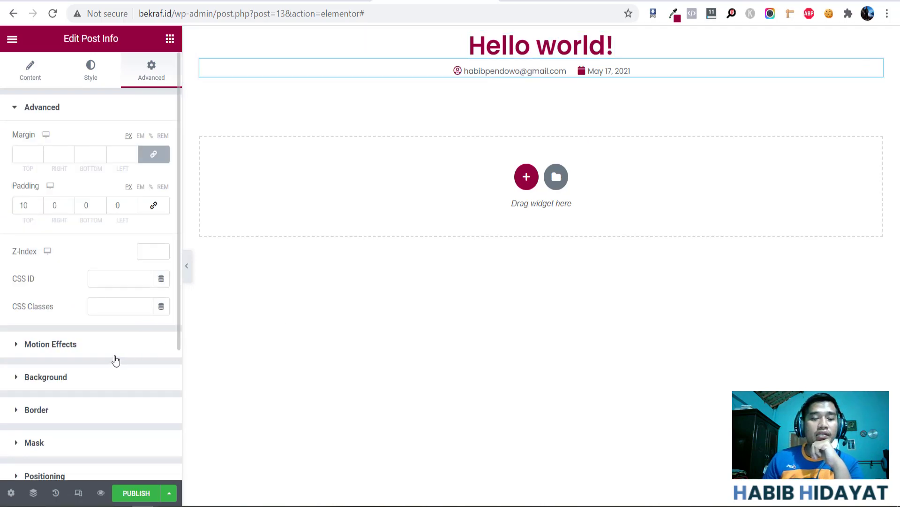
scroll(113, 359, "down", 2)
left_click(44, 400)
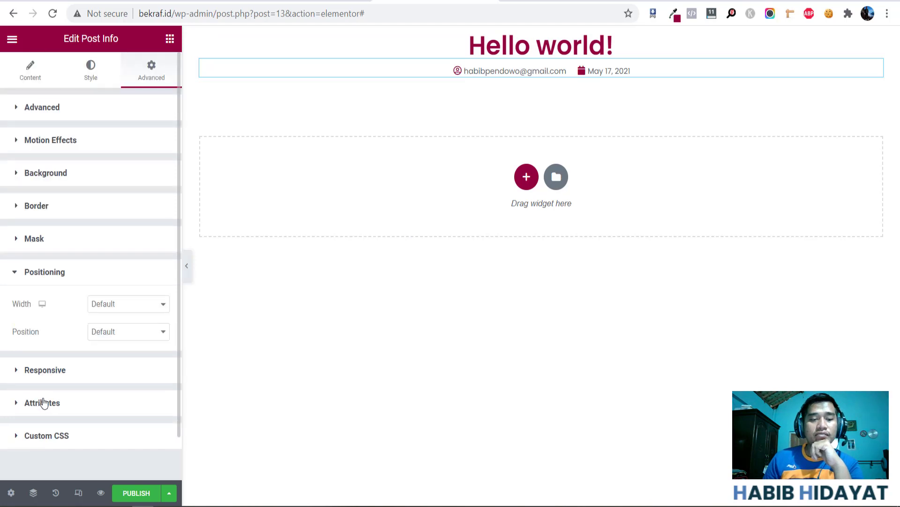
left_click(117, 313)
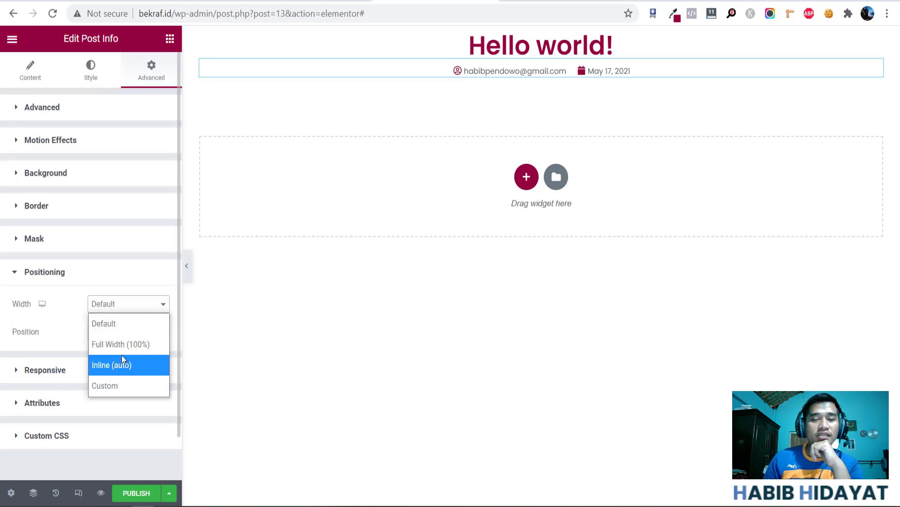
left_click(108, 384)
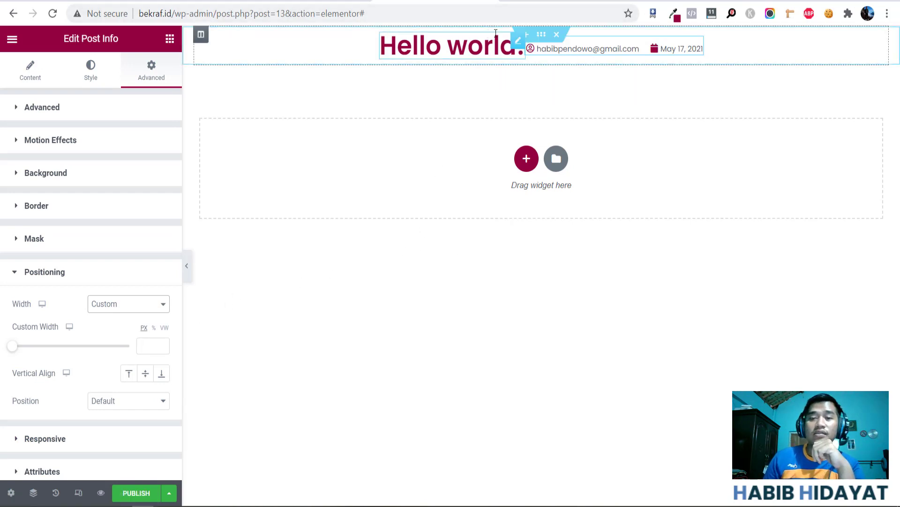
- Return the Post Info's positioning width to Default
left_click(518, 46)
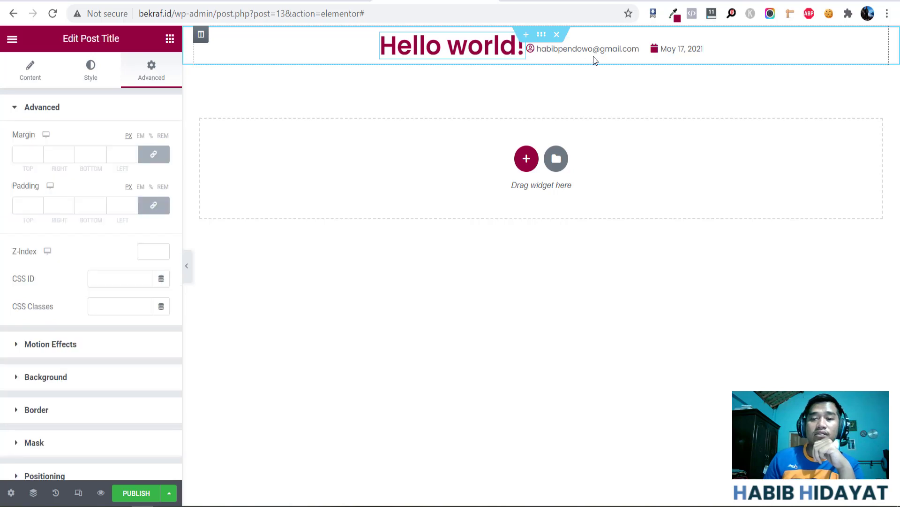
left_click(637, 49)
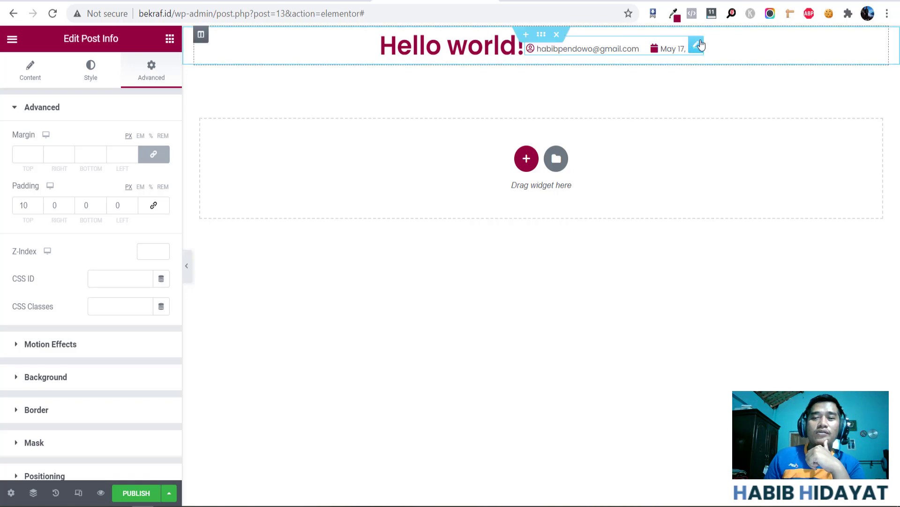
scroll(22, 350, "down", 4)
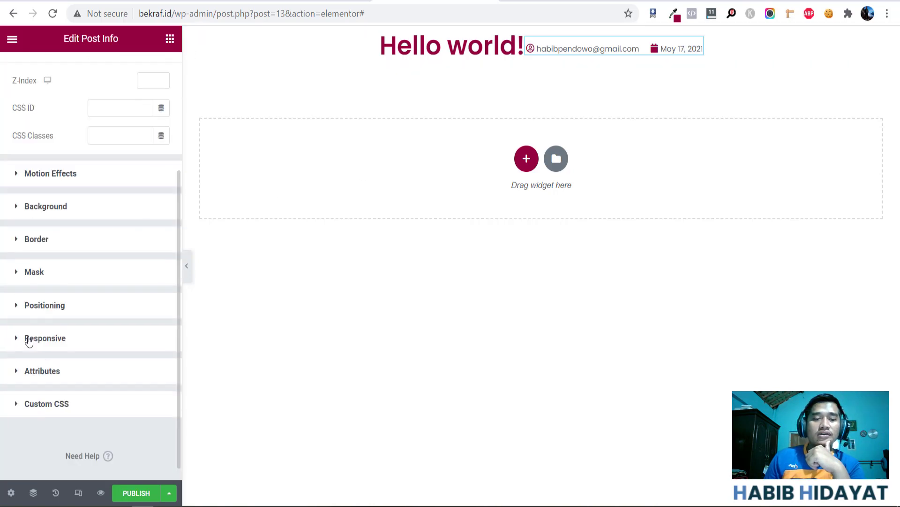
left_click(37, 307)
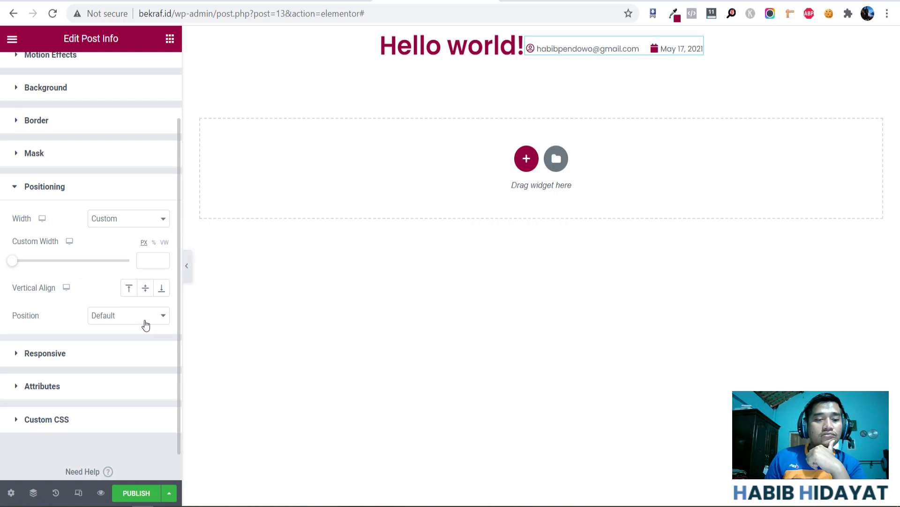
left_click(144, 221)
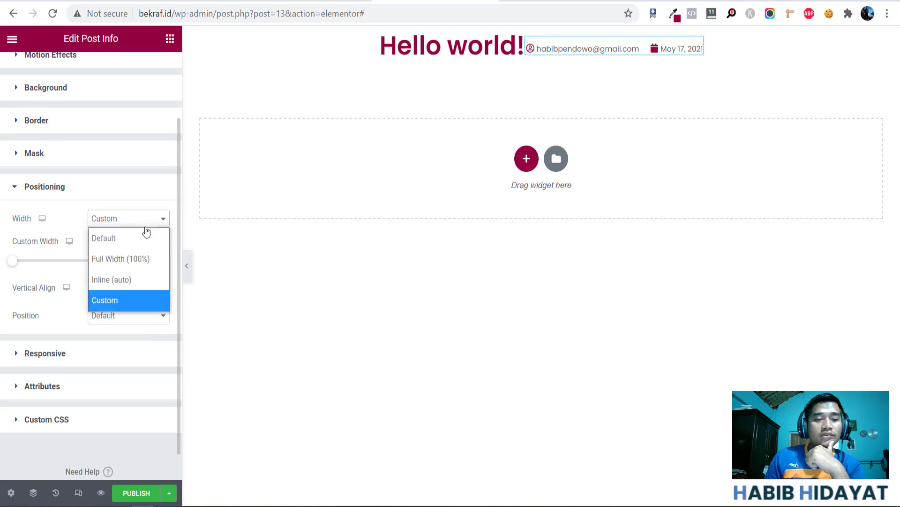
left_click(131, 240)
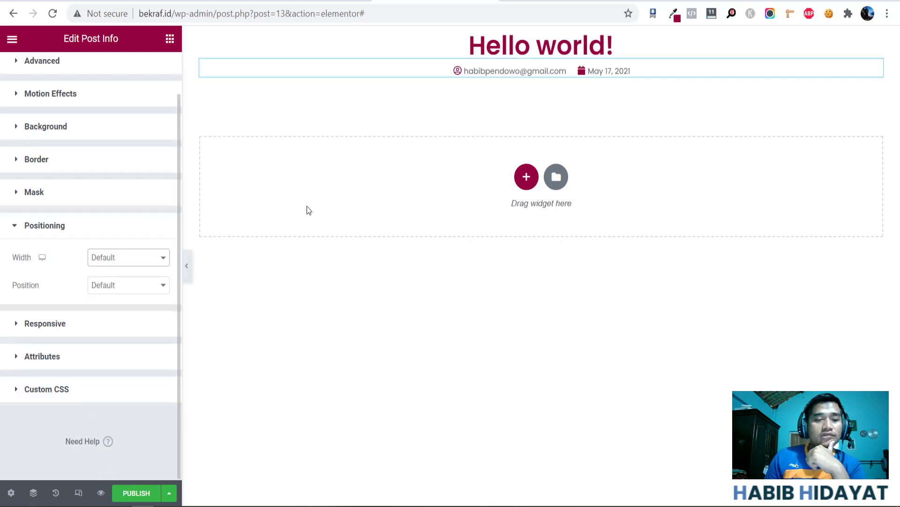
- Set the Post Title's positioning width to Default
left_click(541, 34)
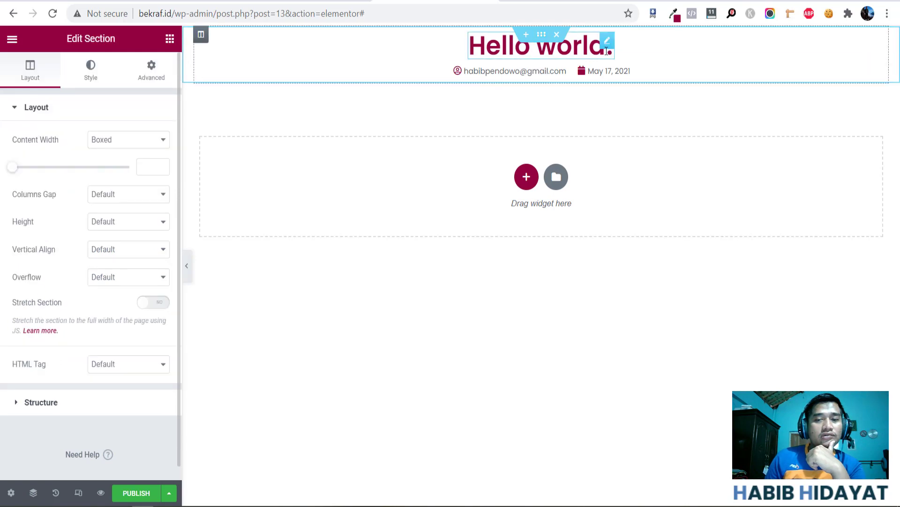
left_click(606, 49)
scroll(52, 300, "down", 3)
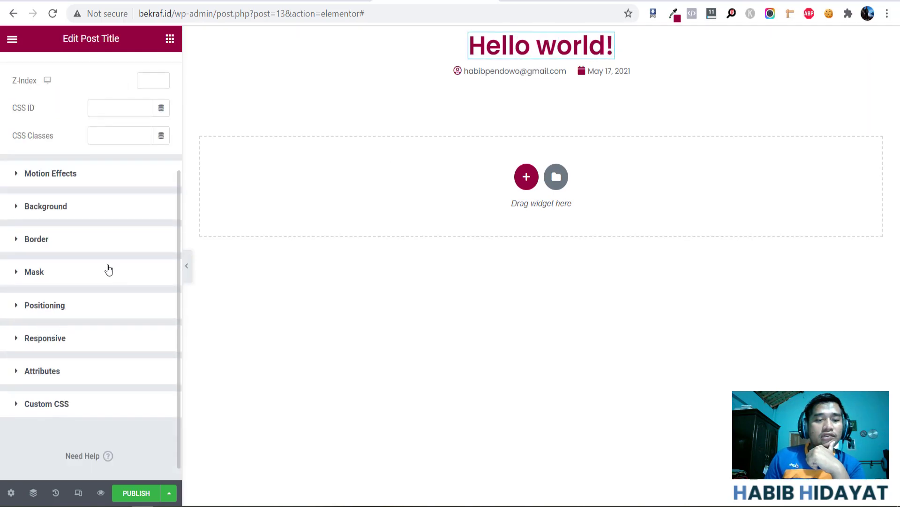
left_click(52, 310)
left_click(141, 304)
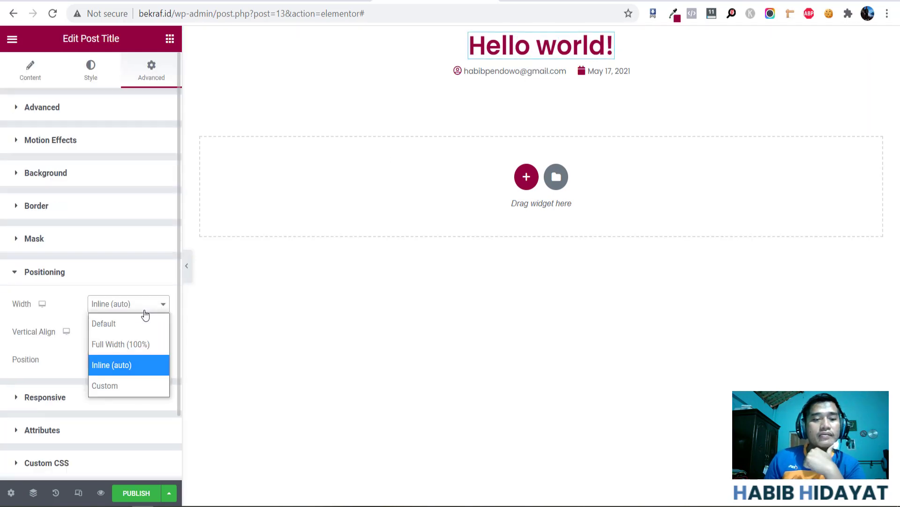
left_click(138, 326)
- Set the Post Title's position to Absolute and move it down into the empty widget area, at a horizontal offset of about -137 px
left_click(125, 332)
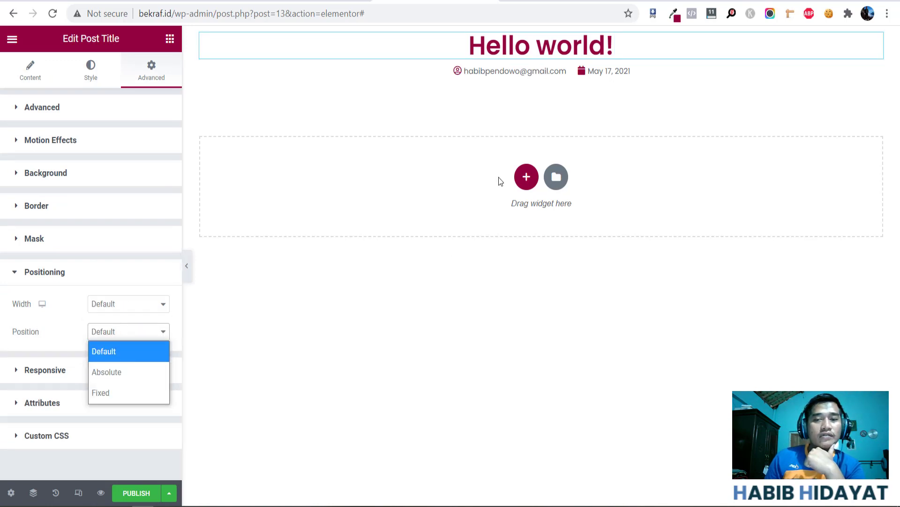
left_click(128, 371)
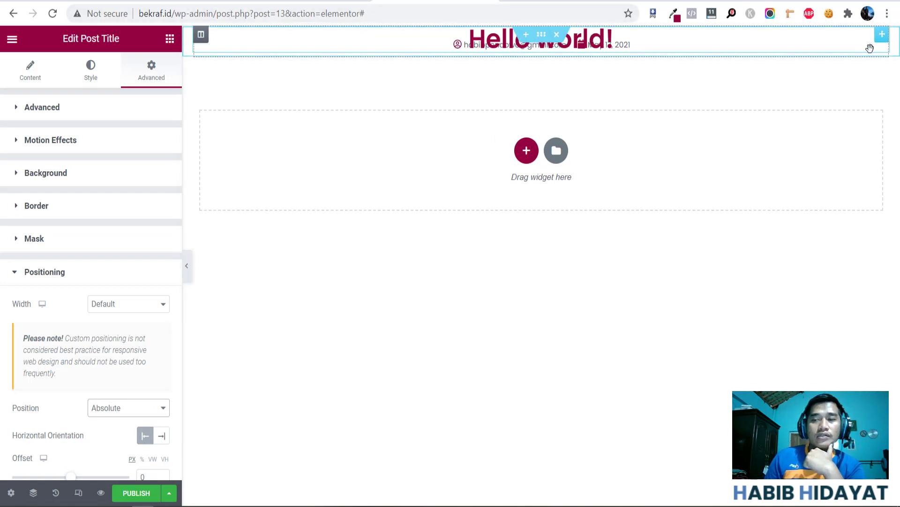
left_click_drag(879, 42, 816, 175)
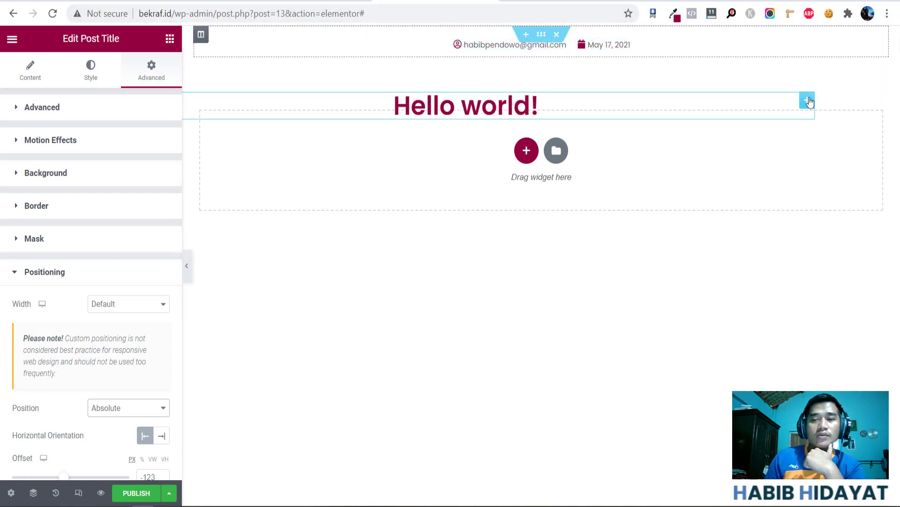
left_click_drag(860, 68, 806, 189)
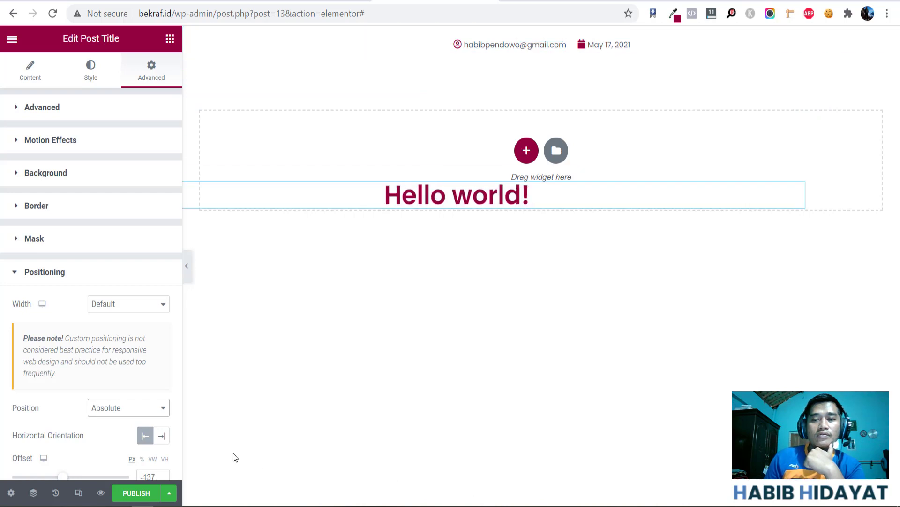
- Preview the page without the editing panel, then move the Post Title up to just below the post info, horizontal offset about -88 px
left_click(187, 265)
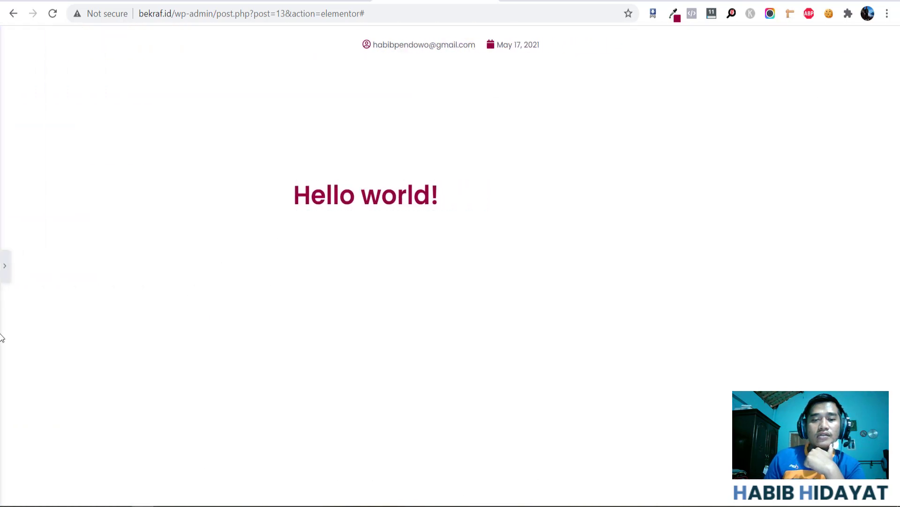
left_click(1, 258)
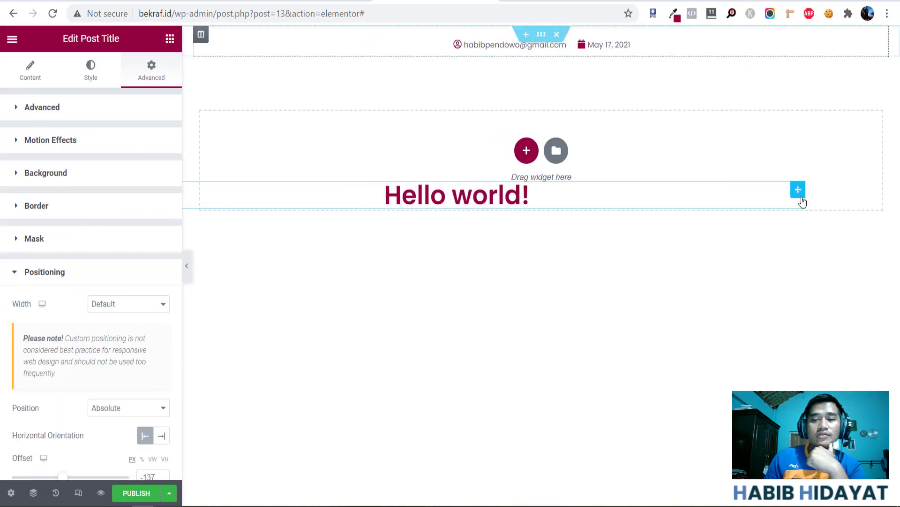
left_click_drag(800, 188, 829, 63)
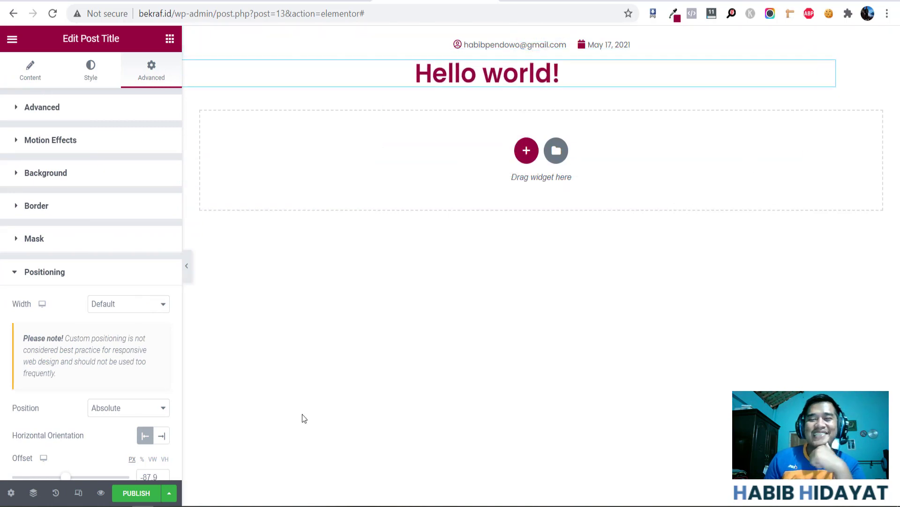
- Set the Post Title's position to Fixed and move it to offsets of about -208 px horizontally and 2 px vertically
left_click(110, 411)
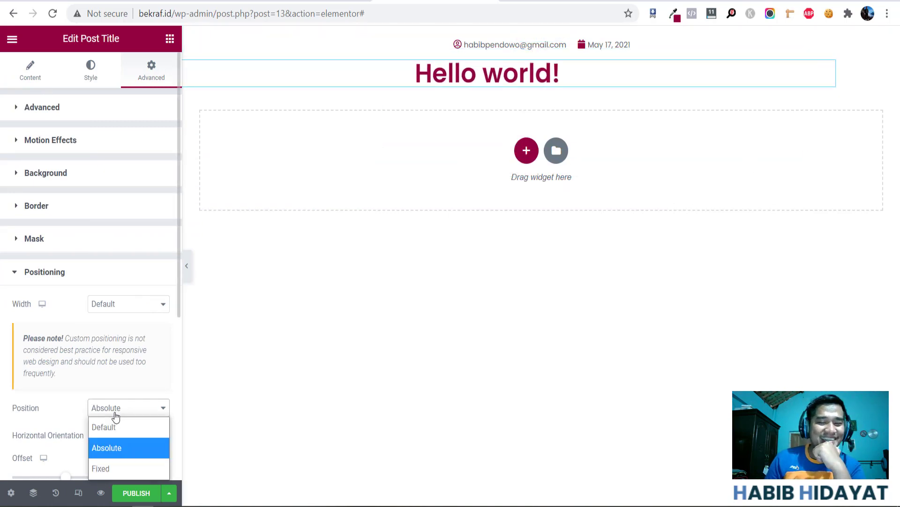
left_click(114, 462)
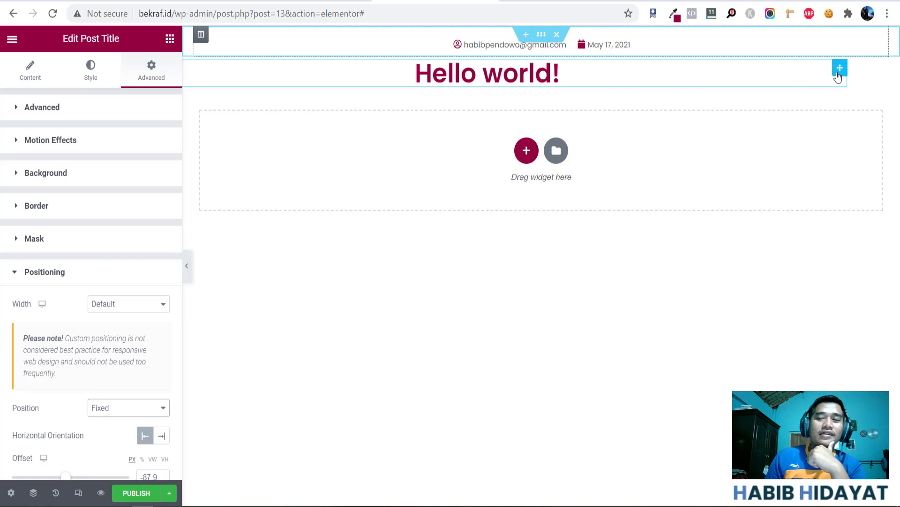
left_click_drag(838, 68, 794, 95)
left_click_drag(812, 125, 767, 36)
scroll(115, 444, "down", 2)
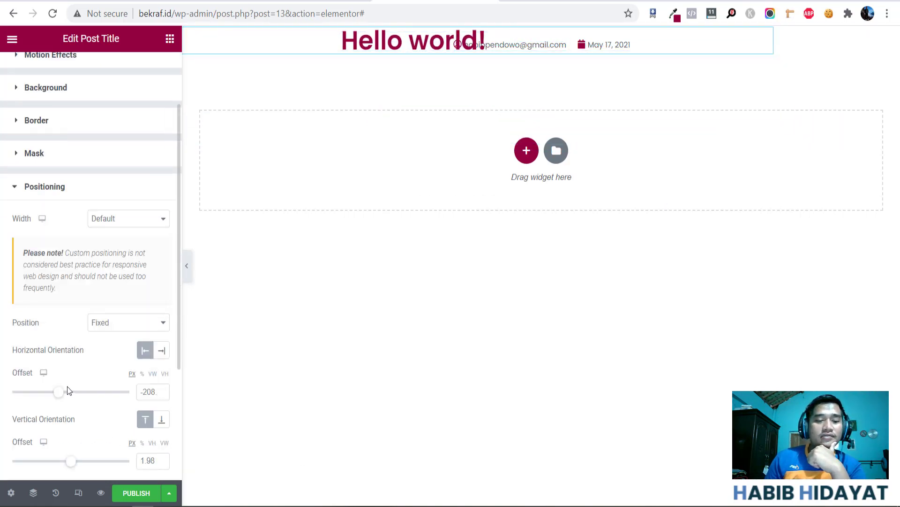
scroll(162, 392, "down", 2)
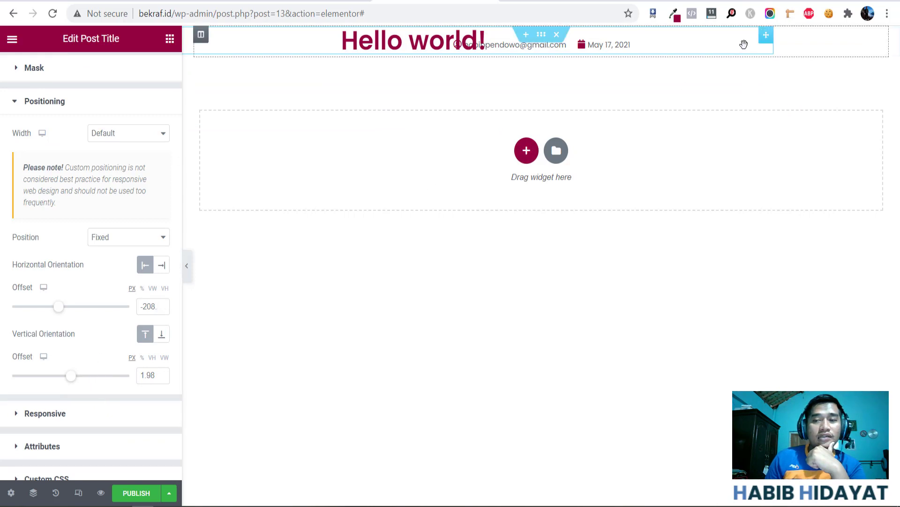
- Move the fixed Post Title to a horizontal offset of about -123 px and a vertical offset of about 160 px
left_click_drag(763, 40, 838, 77)
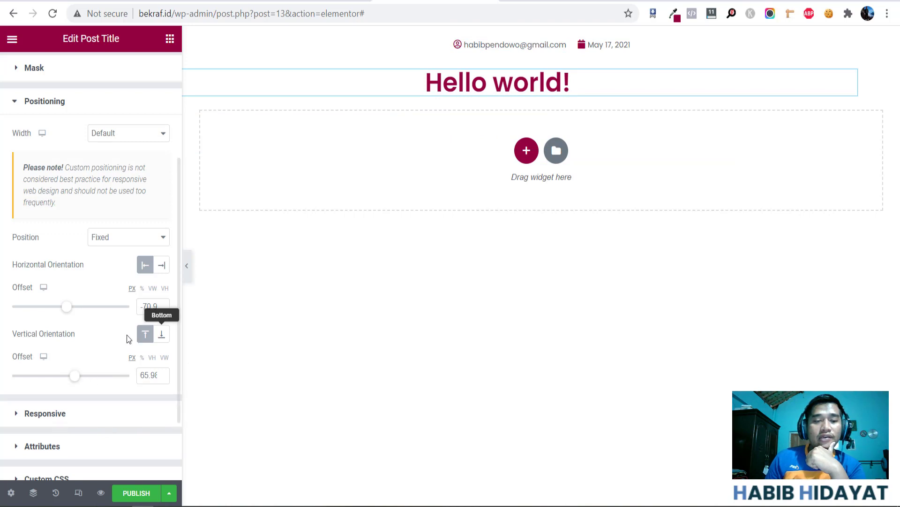
mouse_move(69, 314)
left_mouse_down()
mouse_move(76, 311)
mouse_move(64, 311)
left_mouse_up()
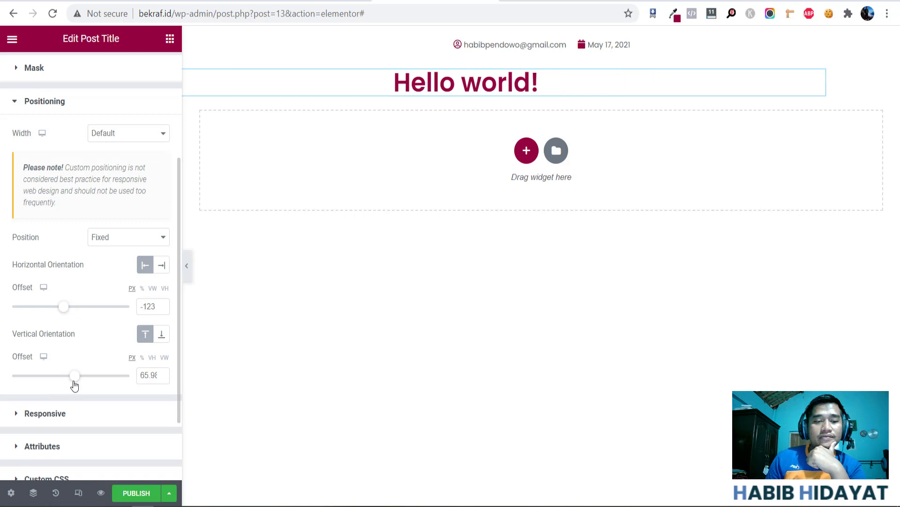
mouse_move(74, 385)
left_mouse_down()
mouse_move(52, 386)
mouse_move(81, 384)
left_mouse_up()
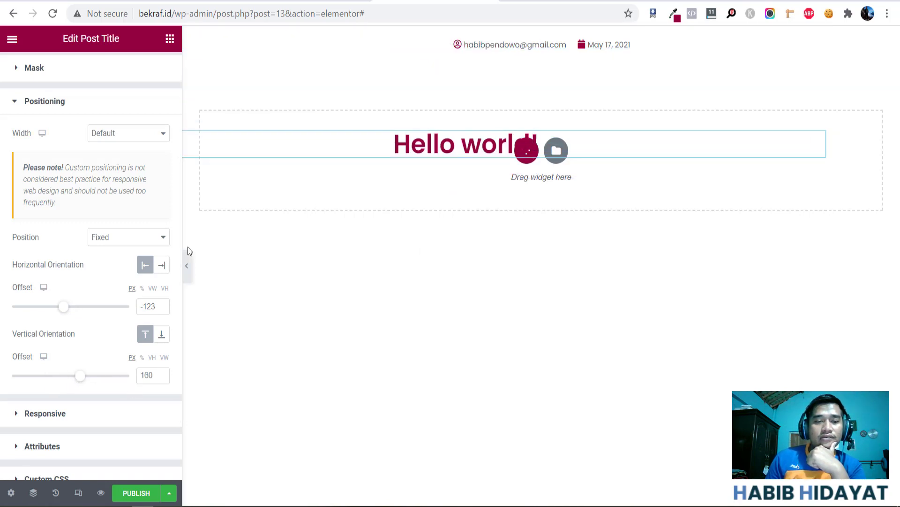
- Set the Post Title's position to Default
left_click(127, 242)
left_click(120, 261)
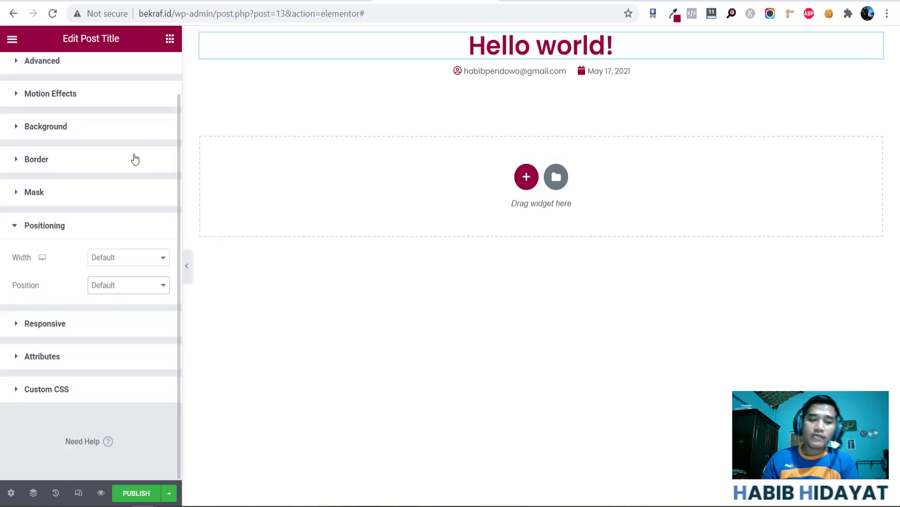
- Hide the Post Title on tablet and mobile in its Responsive settings, and check it in the mobile-size preview
left_click(53, 324)
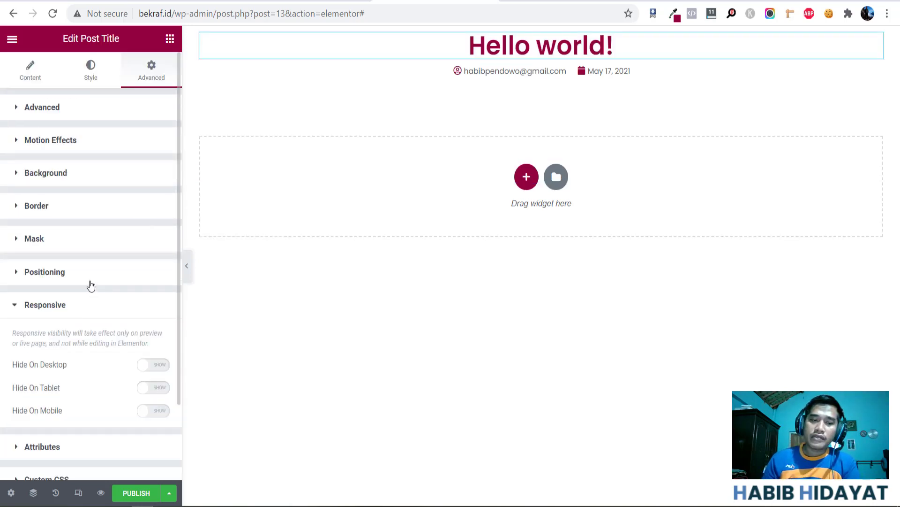
scroll(91, 284, "down", 2)
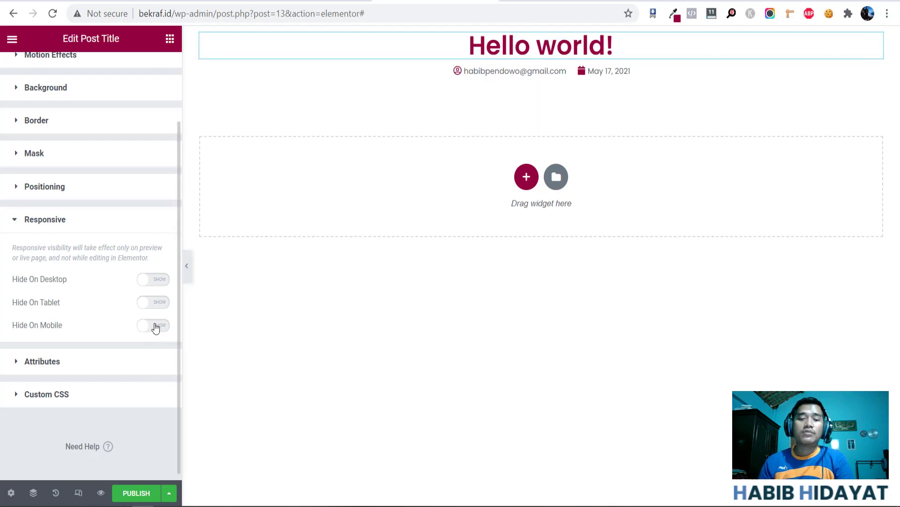
left_click(155, 325)
left_click(155, 303)
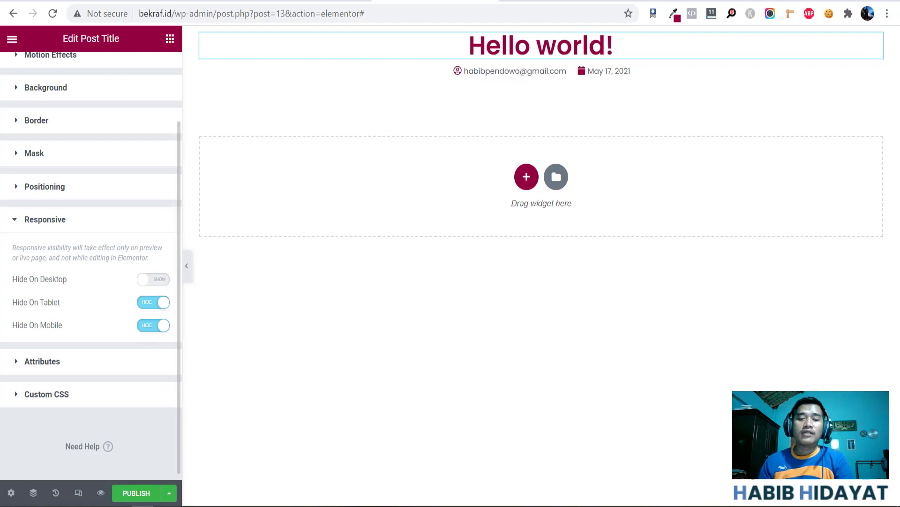
left_click(79, 493)
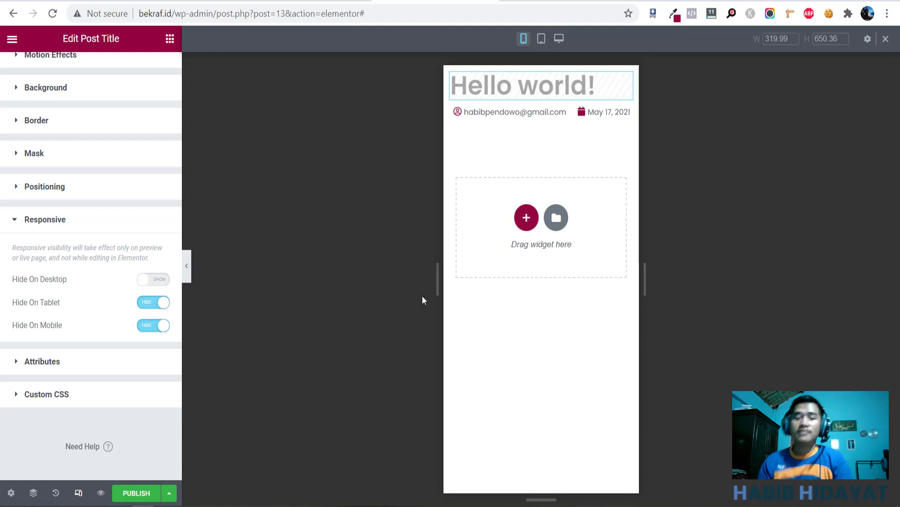
- Turn off Hide On Tablet and Hide On Mobile for the Post Title and leave the responsive preview
left_click(150, 303)
left_click(147, 326)
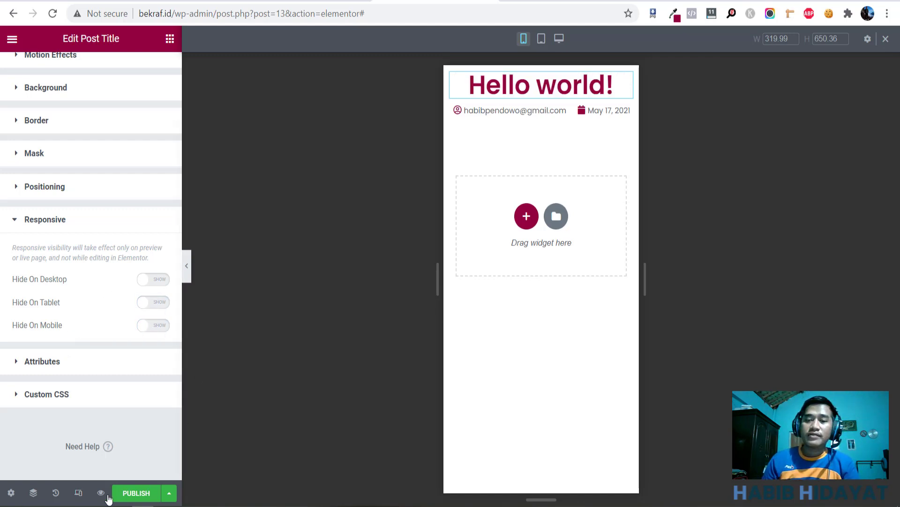
left_click(79, 498)
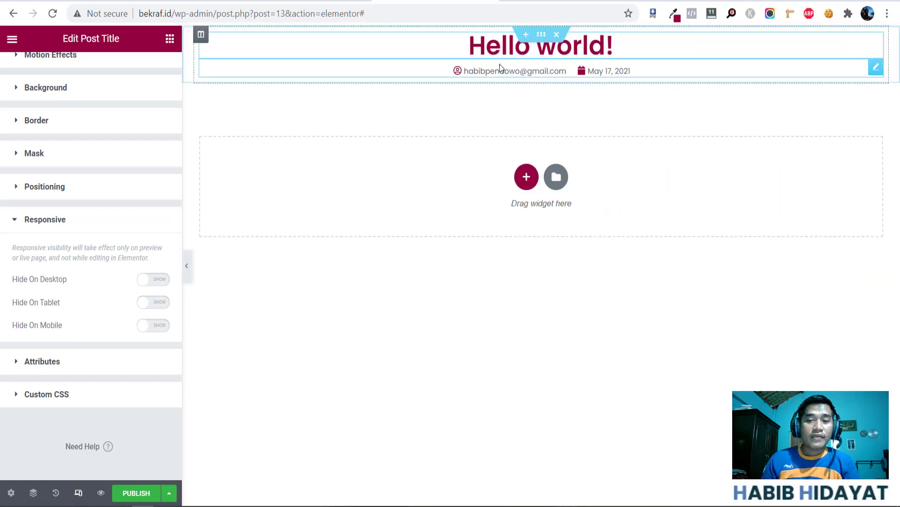
- Review the Post Title's Attributes and Custom CSS settings
left_click(30, 362)
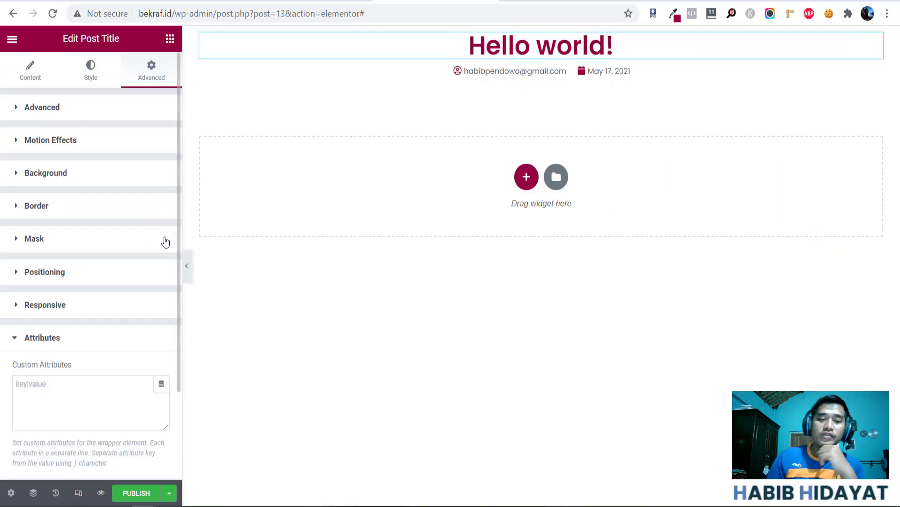
scroll(161, 241, "down", 2)
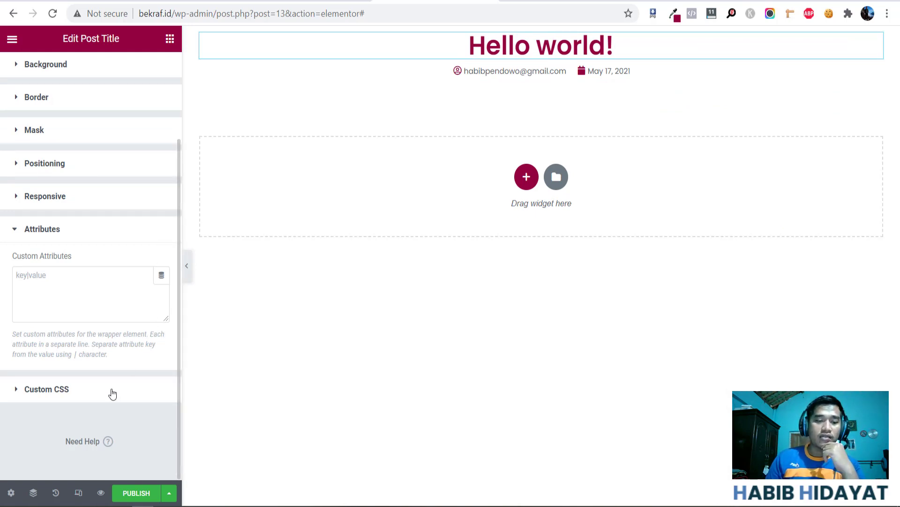
left_click(113, 394)
scroll(110, 383, "down", 4)
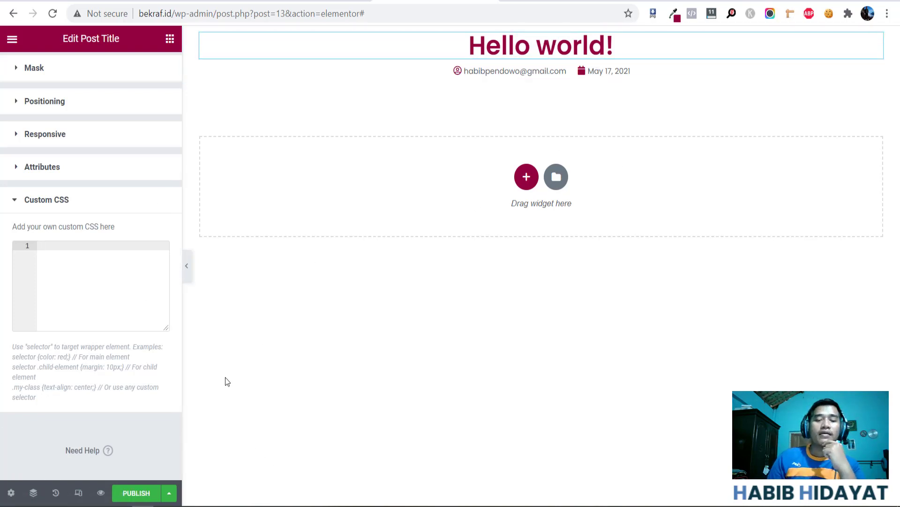
- Add a Featured Image widget directly below the post info and set its alignment to center
left_click(12, 40)
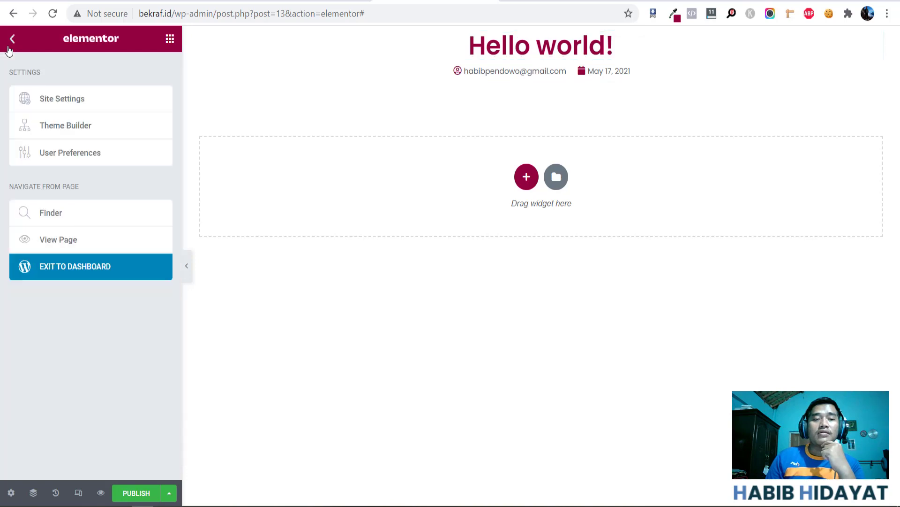
left_click(175, 44)
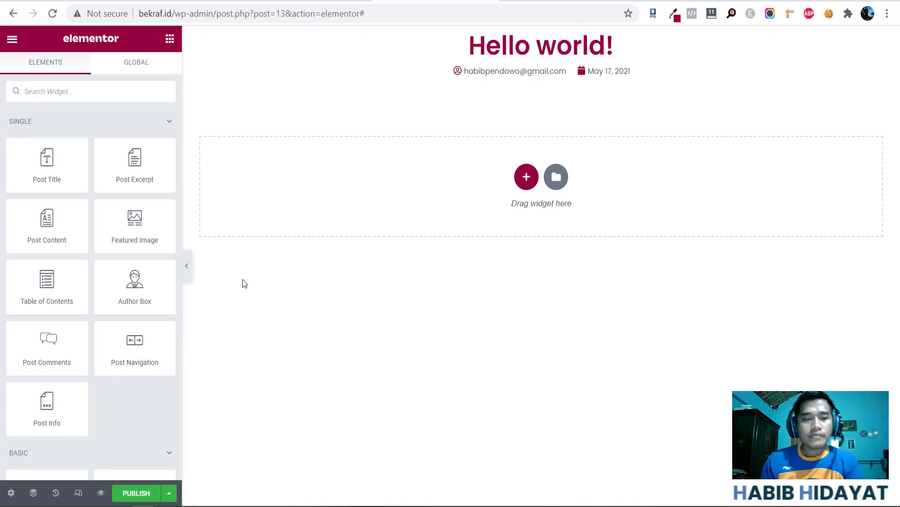
scroll(136, 214, "down", 5)
scroll(136, 197, "up", 5)
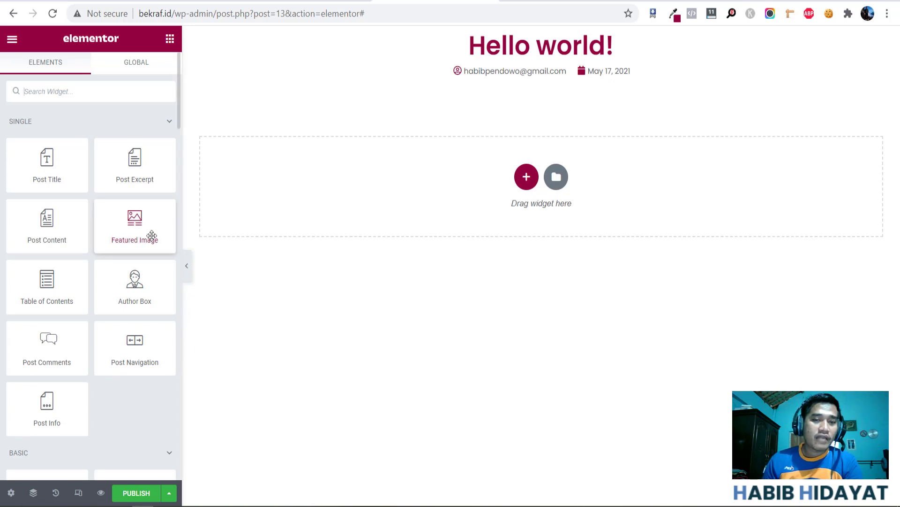
left_click_drag(150, 235, 577, 81)
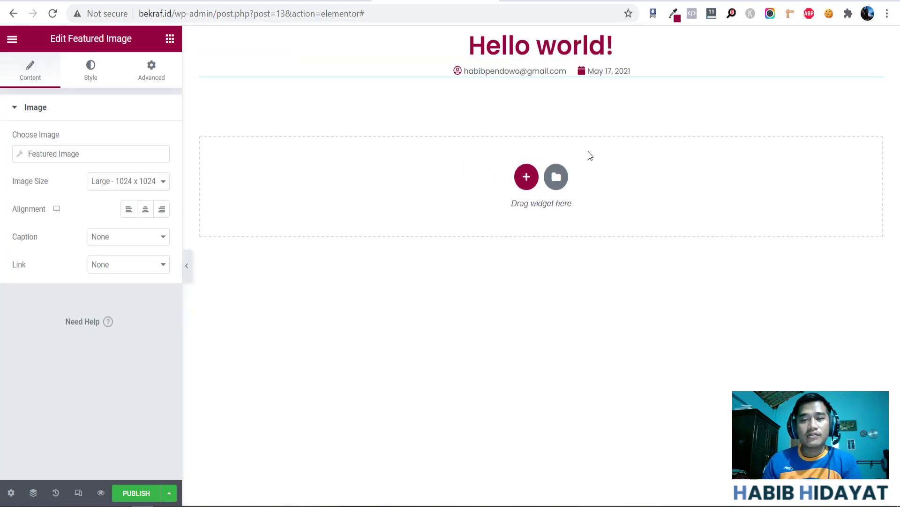
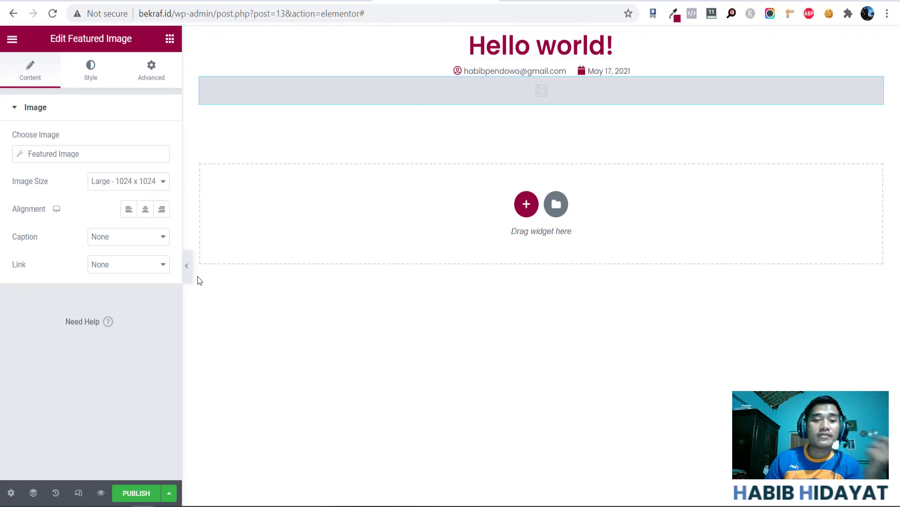
left_click(144, 215)
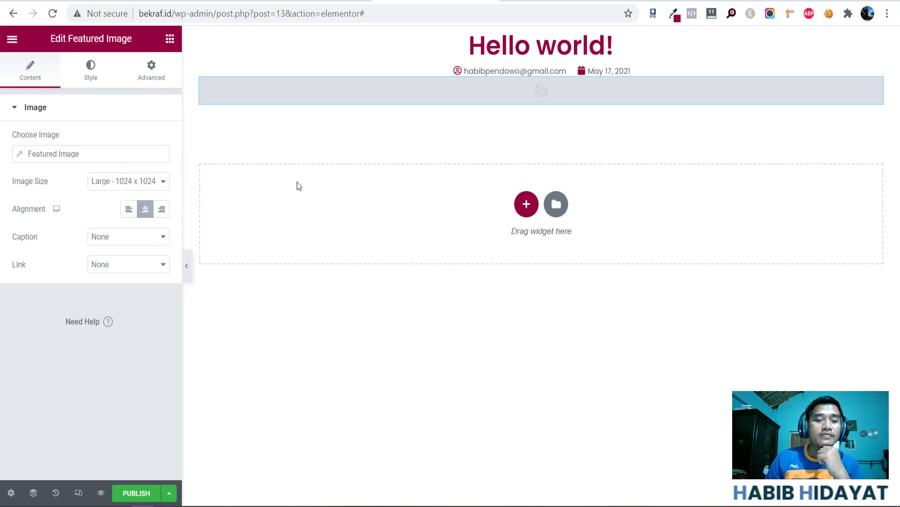
- Check the available Caption and Link options of the Featured Image
left_click(104, 241)
left_click(105, 242)
left_click(137, 265)
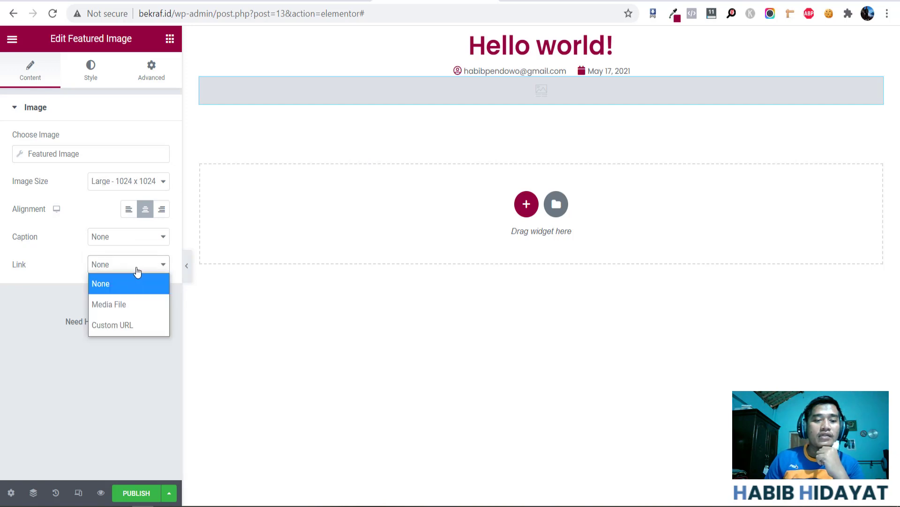
left_click(135, 265)
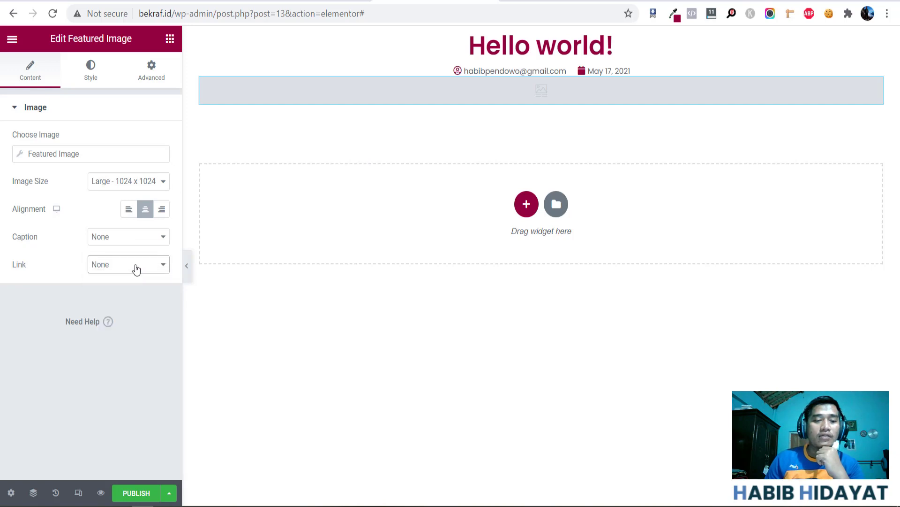
- Examine the Featured Image's Style settings, including width, max width, height, opacity, border type and box shadow
left_click(88, 89)
scroll(100, 129, "down", 2)
scroll(100, 130, "up", 2)
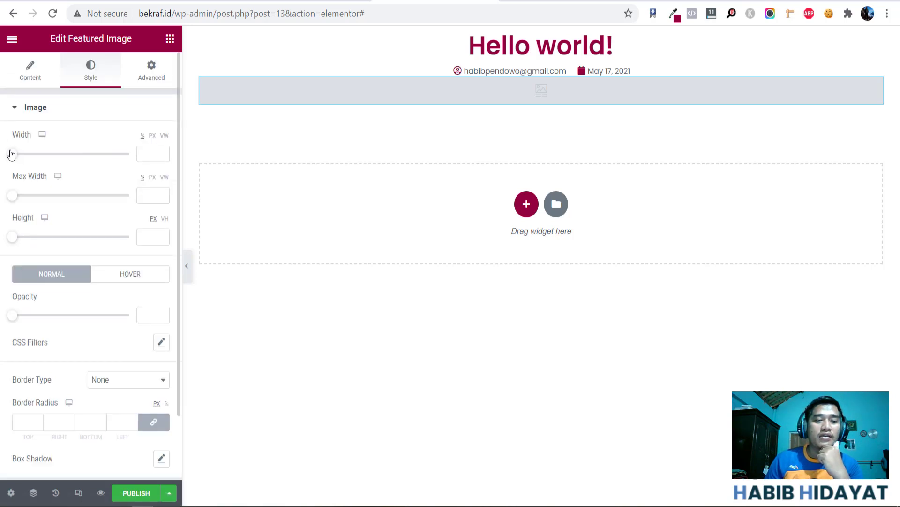
mouse_move(11, 155)
left_mouse_down()
mouse_move(132, 167)
mouse_move(4, 168)
left_mouse_up()
double_click(142, 154)
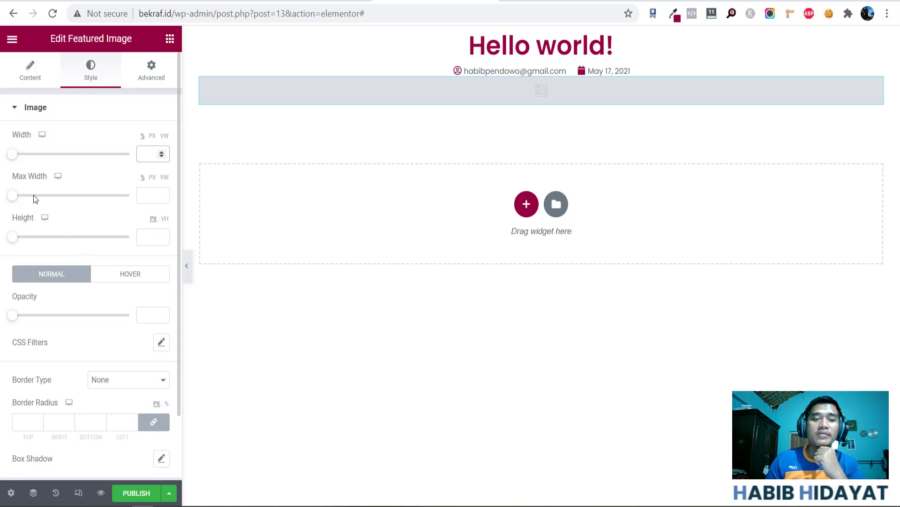
left_click(41, 141)
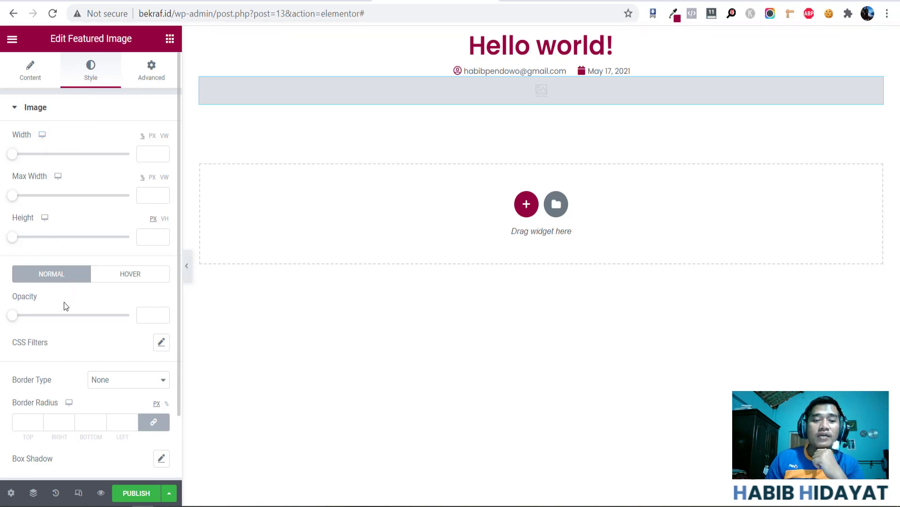
scroll(62, 305, "down", 2)
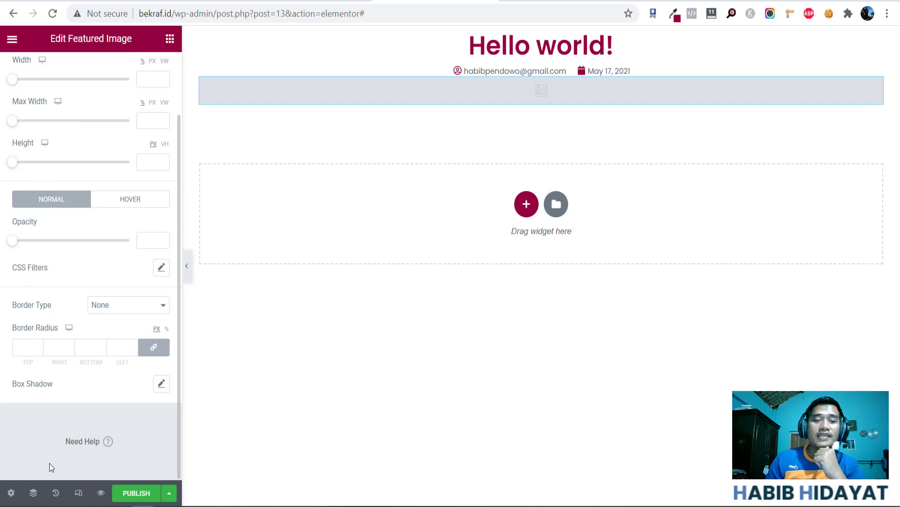
scroll(56, 394, "up", 2)
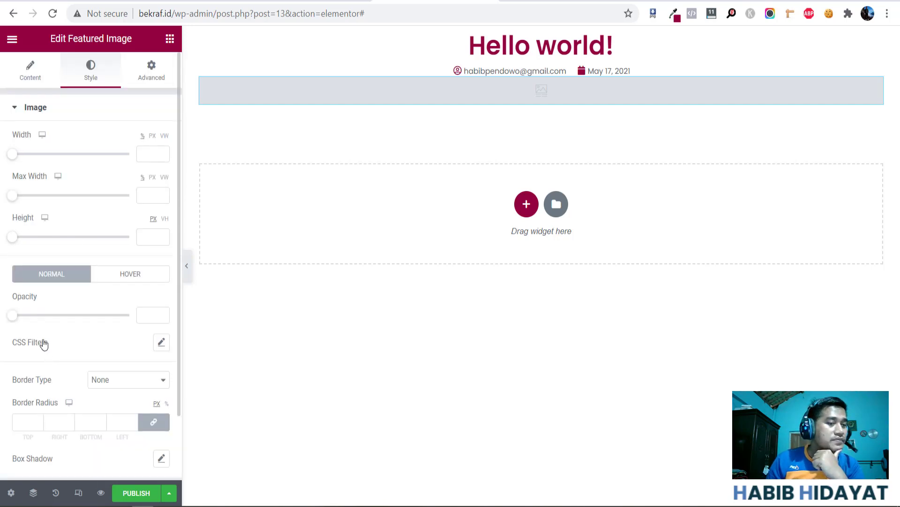
scroll(40, 325, "down", 2)
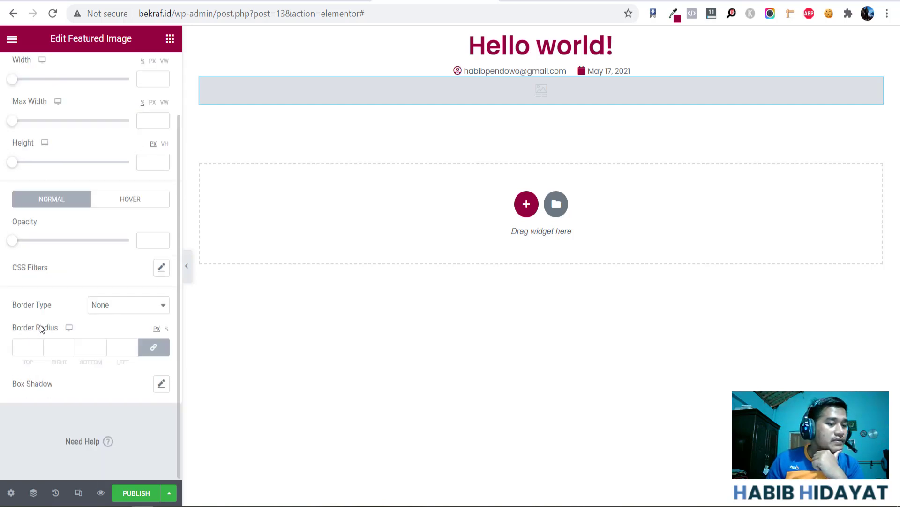
left_click(126, 304)
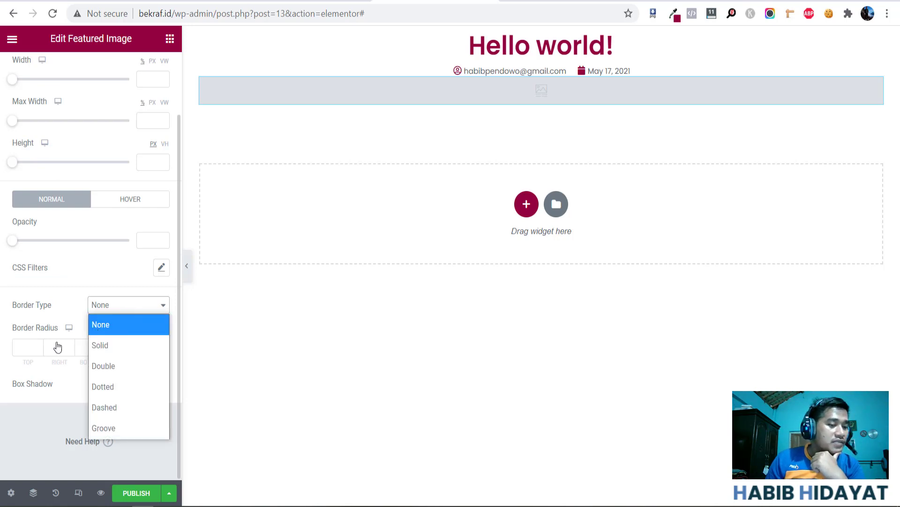
left_click(52, 312)
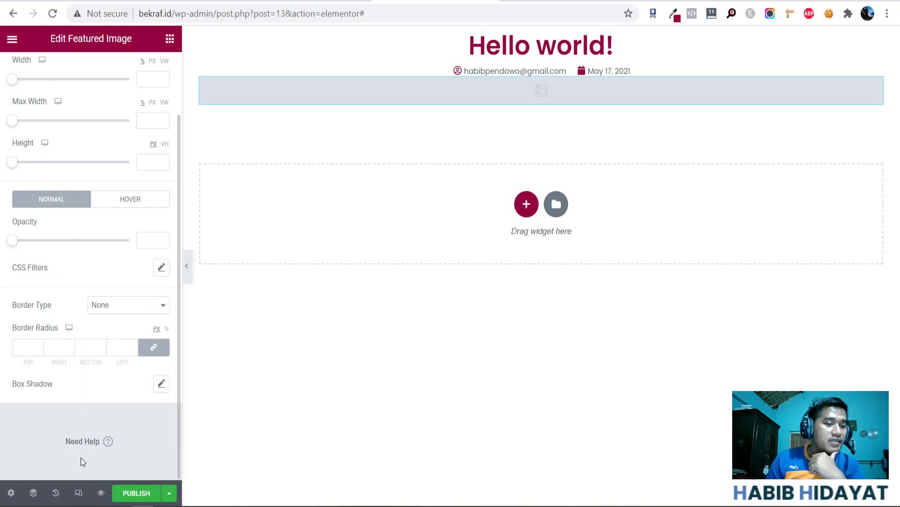
scroll(89, 399, "up", 2)
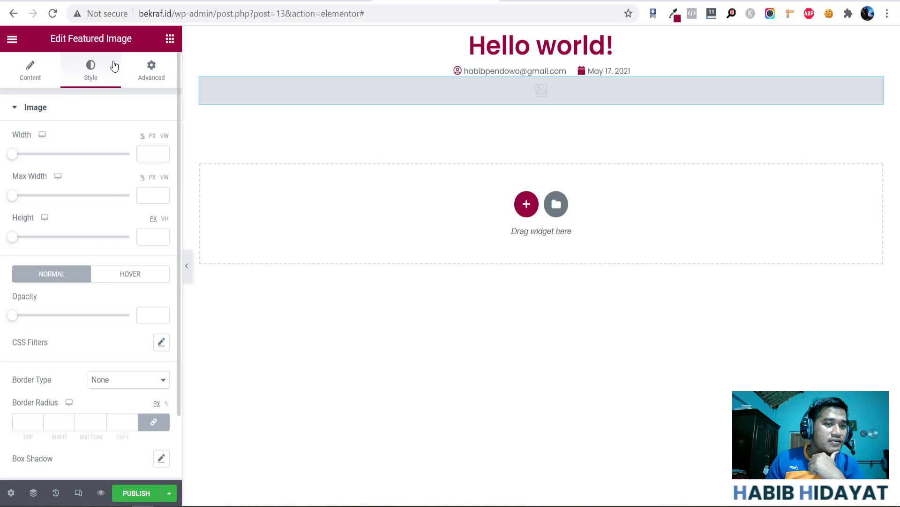
- Compare the Featured Image's Advanced settings with its Style settings, particularly the border options in each
left_click(149, 71)
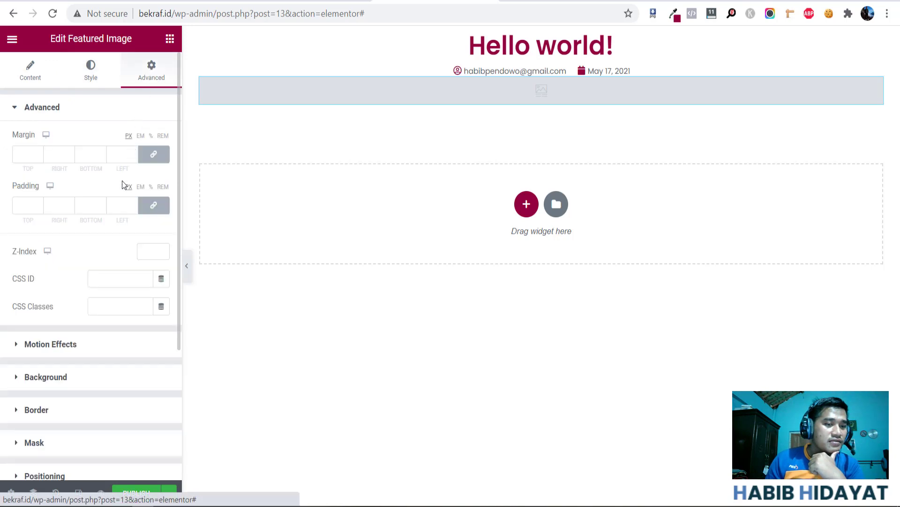
left_click(64, 411)
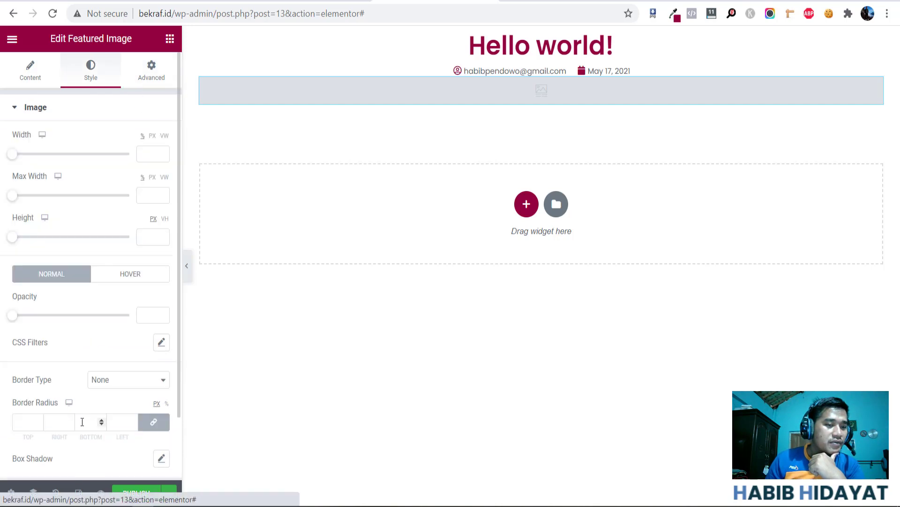
scroll(82, 416, "down", 2)
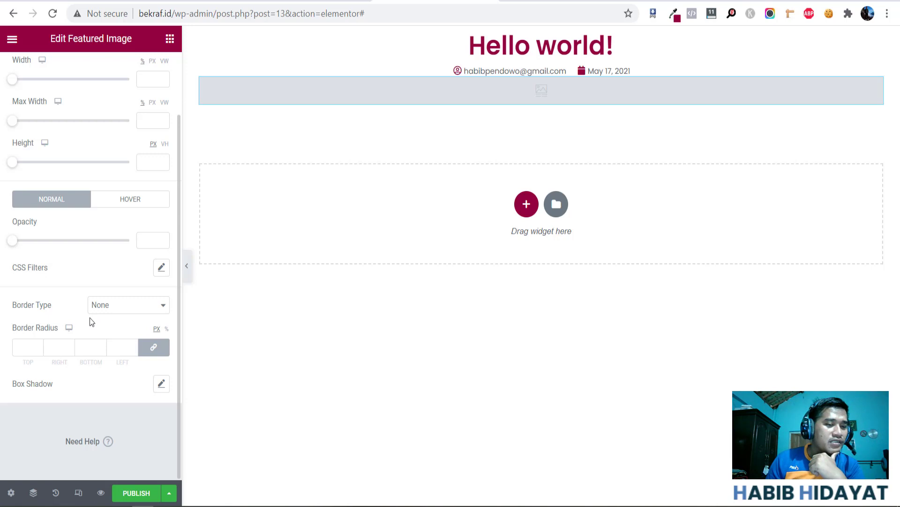
left_click(17, 352)
scroll(90, 214, "up", 3)
left_click(141, 75)
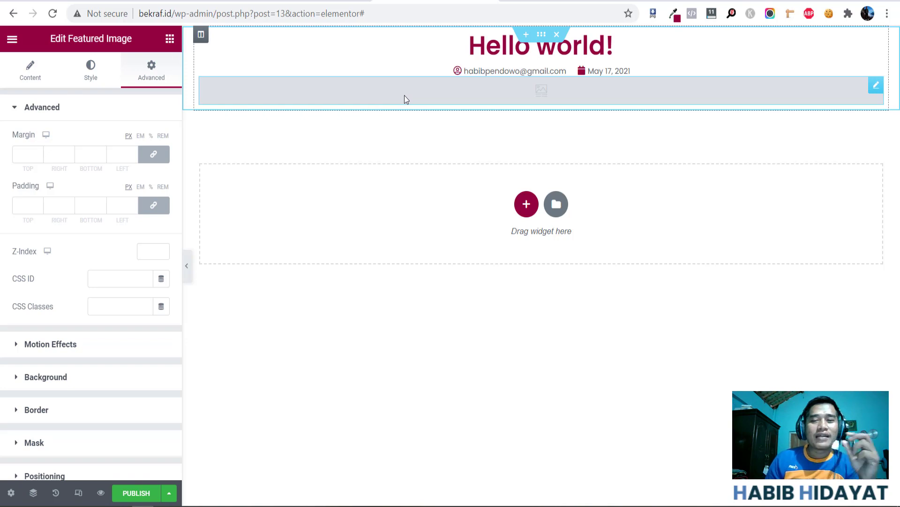
left_click(89, 78)
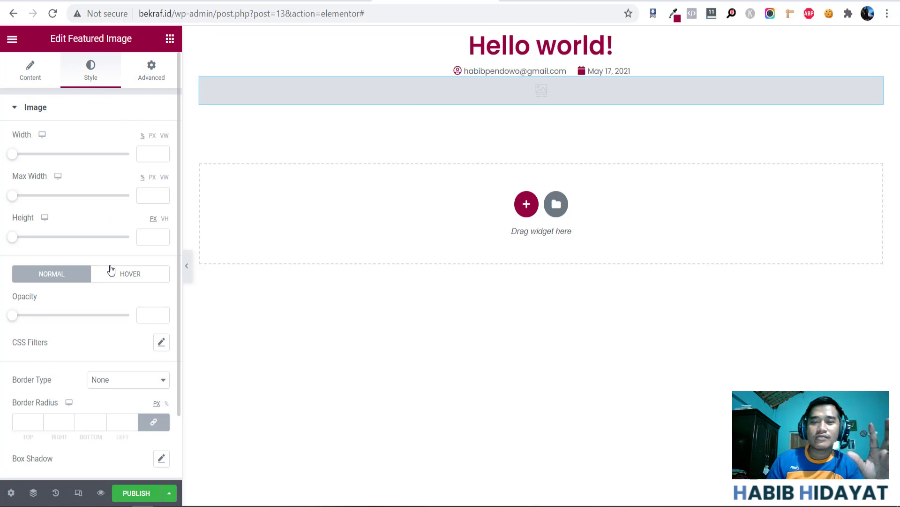
- Check the Featured Image's Advanced border options and add a Post Content widget directly below the image
left_click(151, 70)
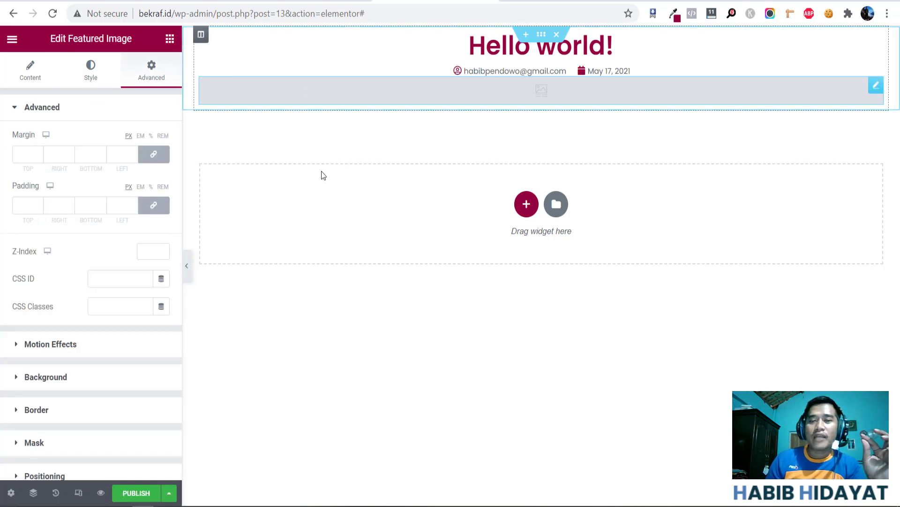
left_click(40, 410)
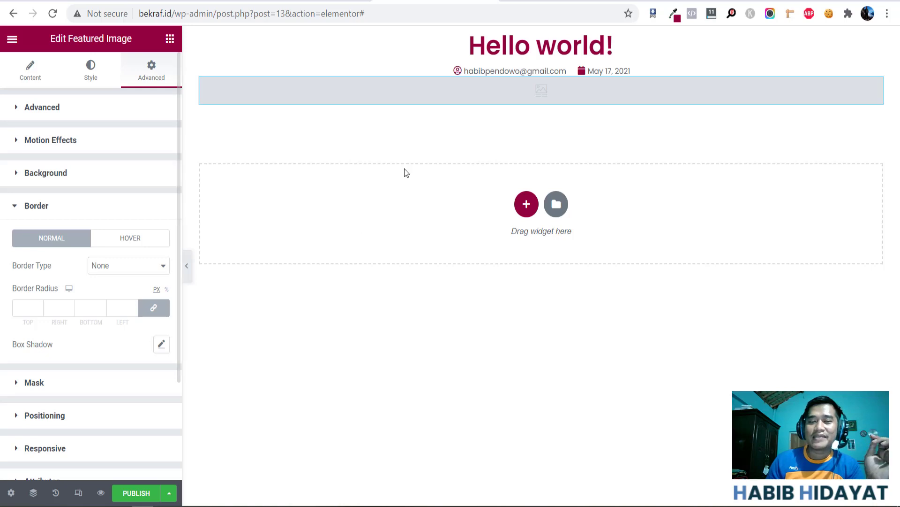
left_click(26, 87)
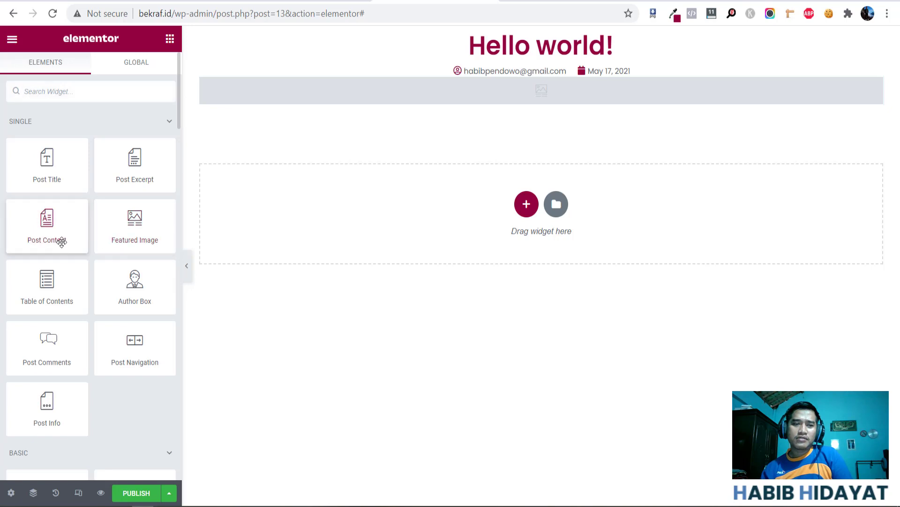
left_click_drag(56, 234, 563, 91)
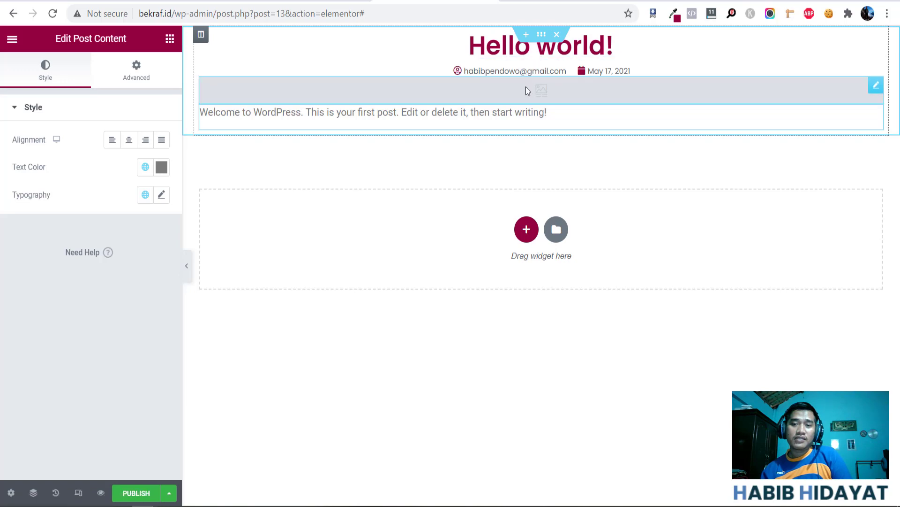
- Set the Featured Image's padding to 5 px on all four sides with the values linked
left_click(526, 89)
left_click(151, 80)
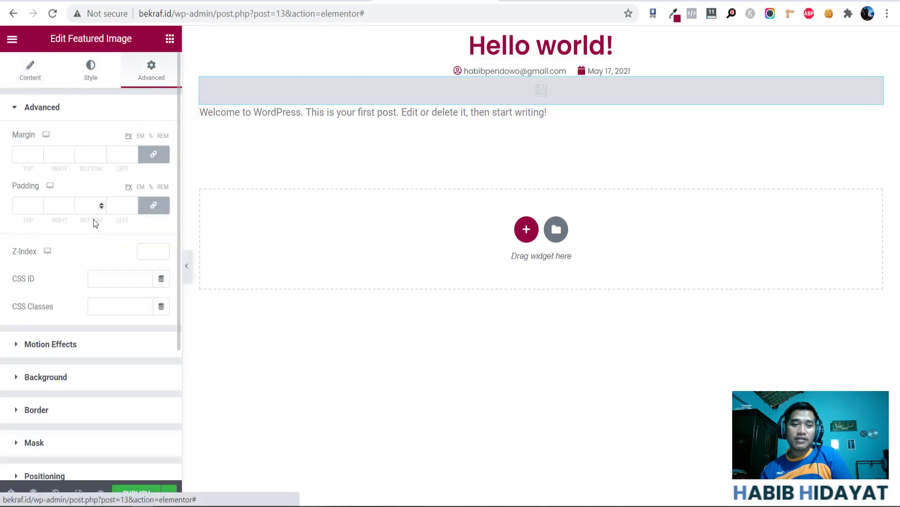
left_click(150, 211)
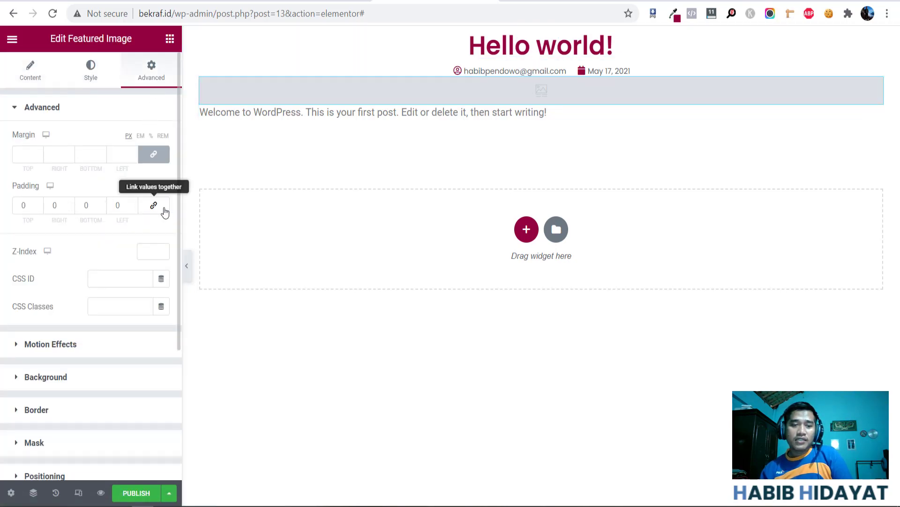
left_click(158, 208)
left_click(158, 208)
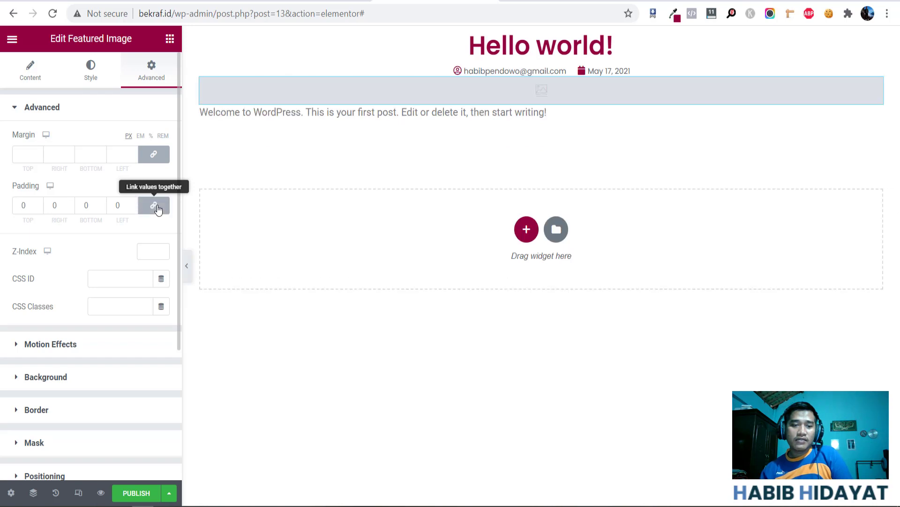
left_click(158, 208)
left_click(125, 201)
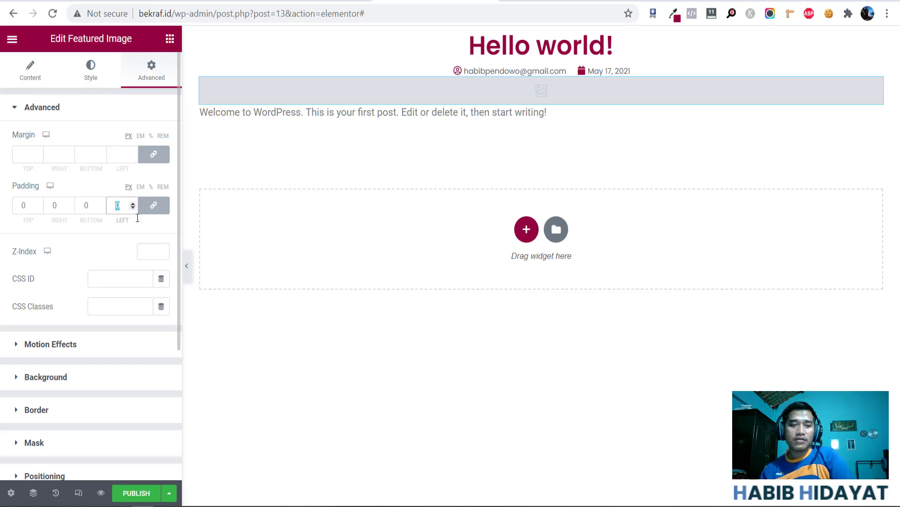
type("5")
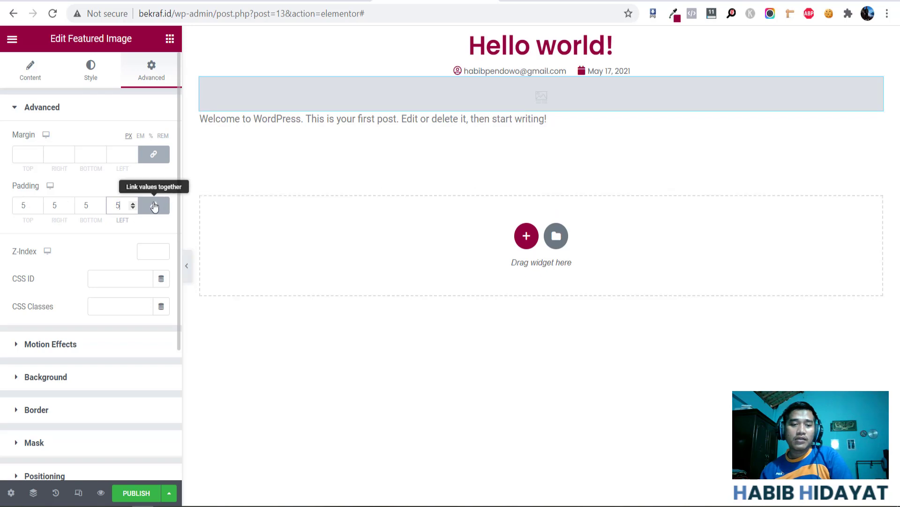
- Unlink the Featured Image's padding values and set top to 10 px and right, bottom and left to 0
left_click(154, 207)
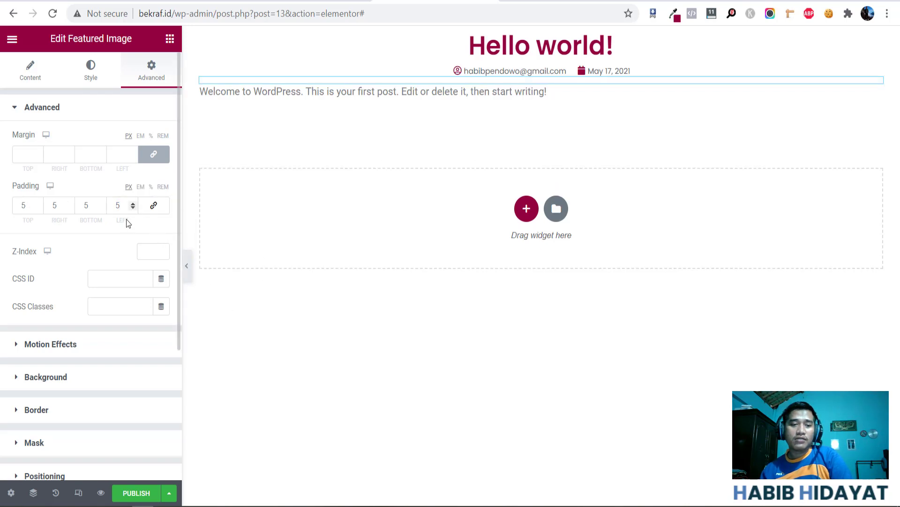
left_click_drag(125, 206, 107, 210)
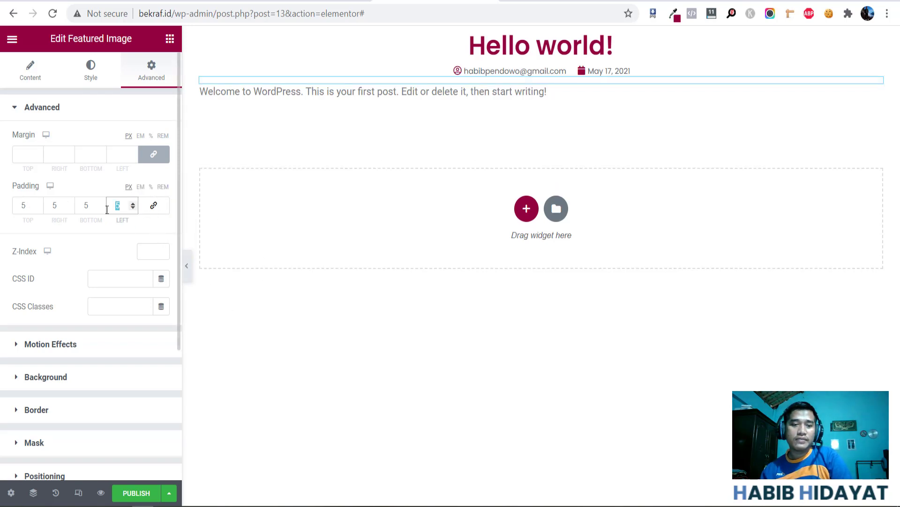
type("0")
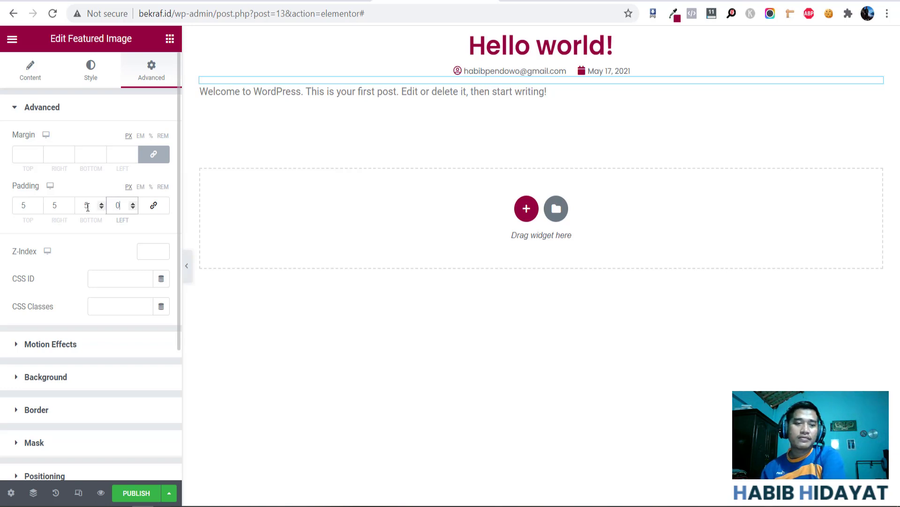
double_click(87, 207)
type("0")
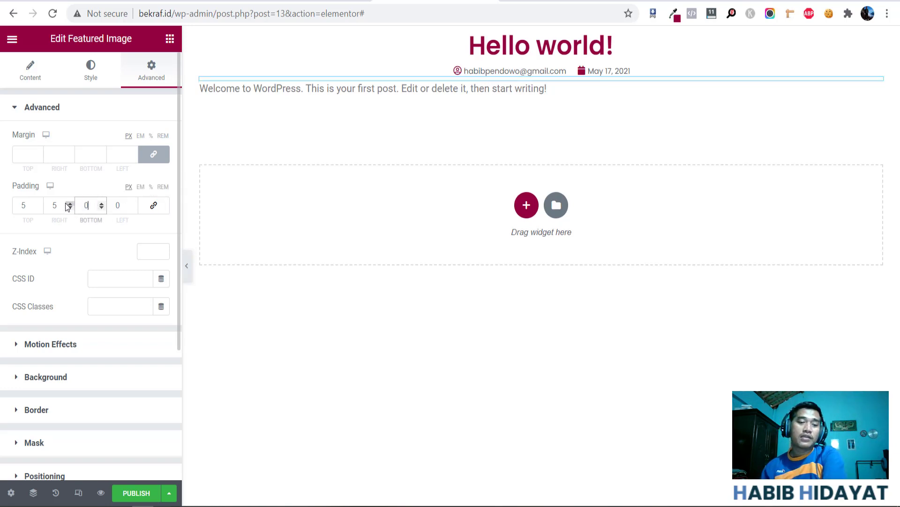
left_click_drag(64, 205, 40, 200)
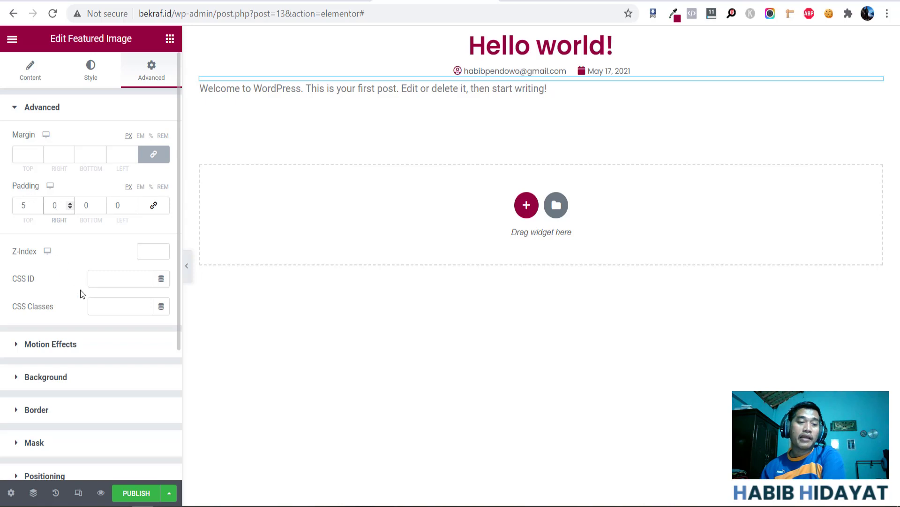
left_click(38, 203)
left_click(38, 203)
left_click(38, 202)
left_click(38, 203)
left_click(38, 203)
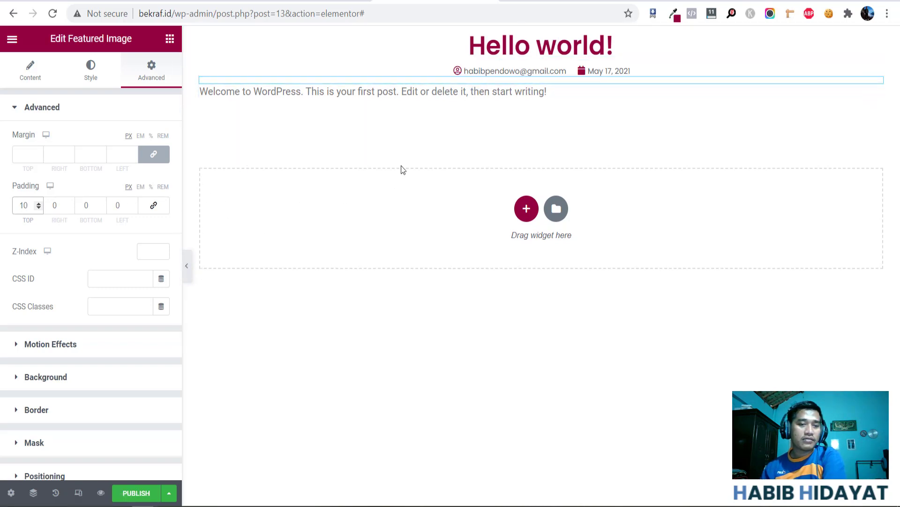
- Try center alignment on the Post Content text, settle on left alignment, and preview the page without the editing panel
left_click(492, 94)
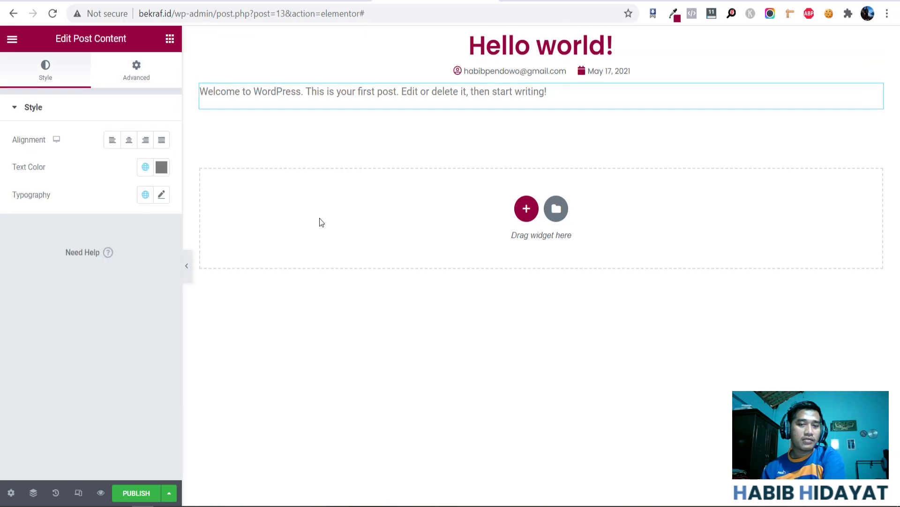
left_click(127, 143)
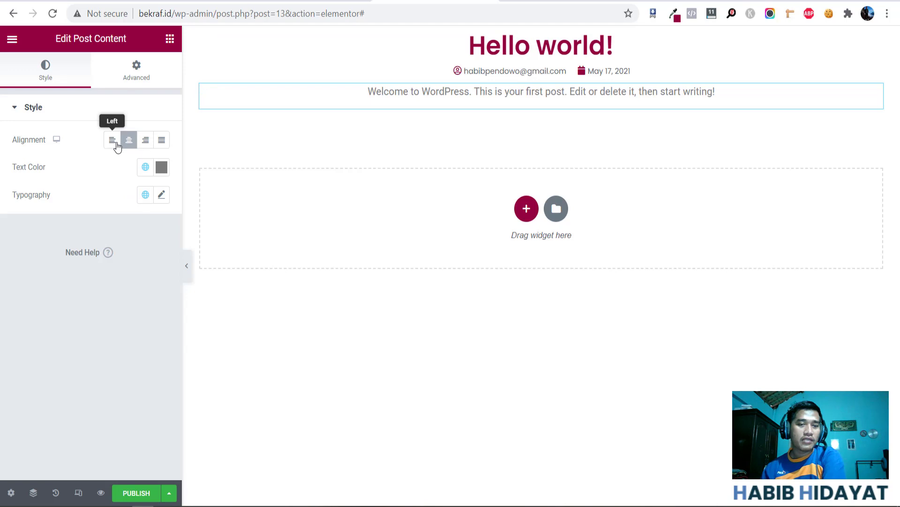
left_click(117, 143)
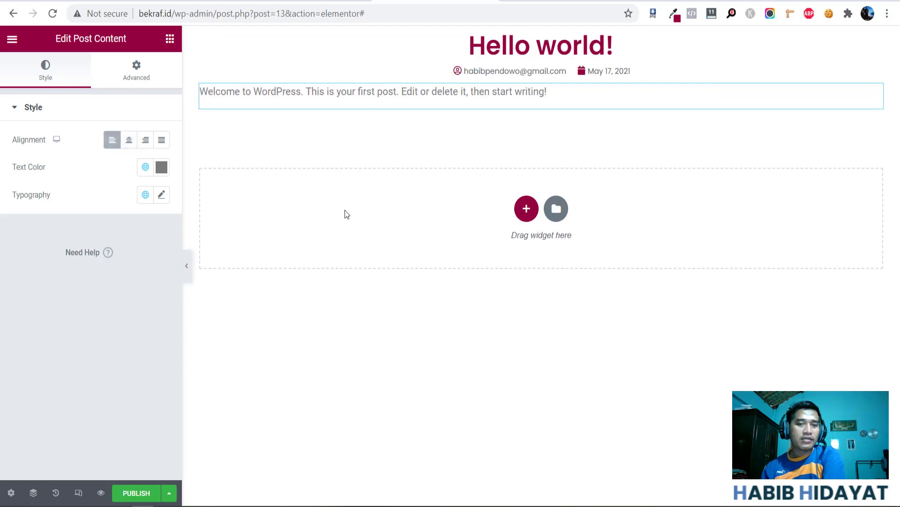
left_click(127, 145)
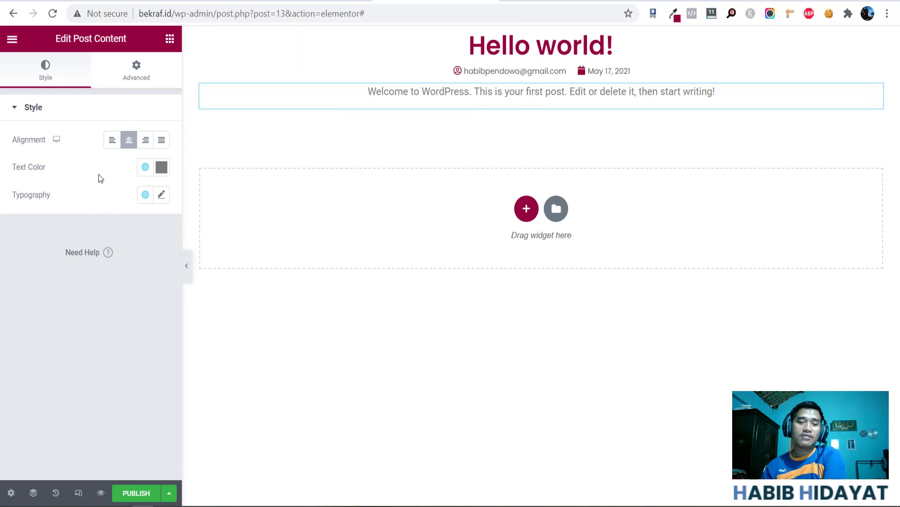
left_click(113, 141)
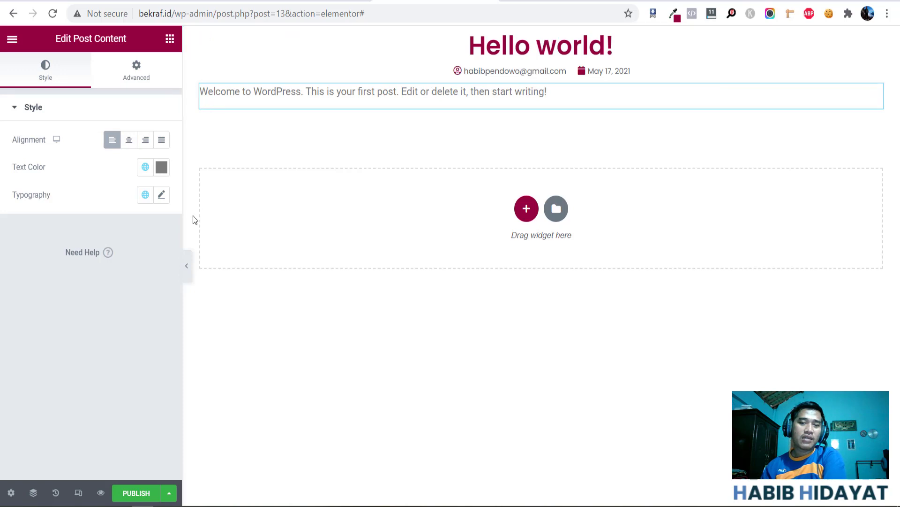
left_click(187, 266)
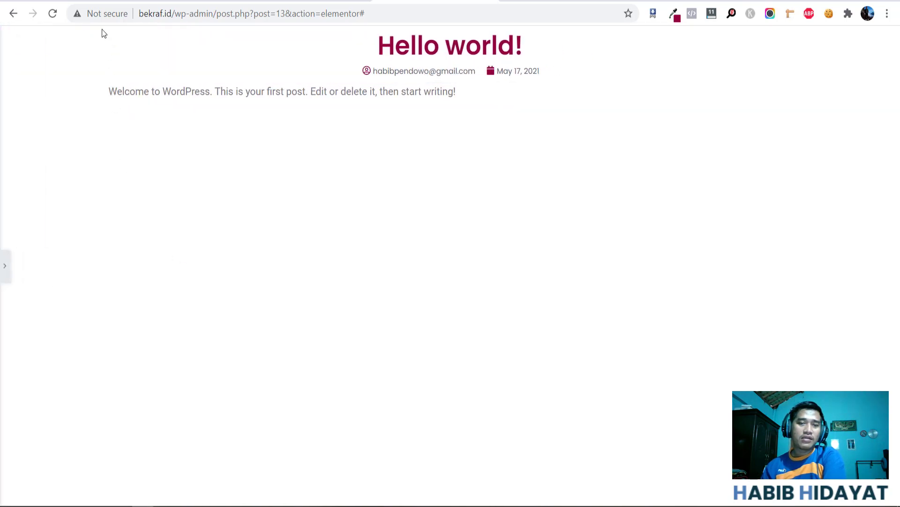
left_click_drag(375, 45, 784, 62)
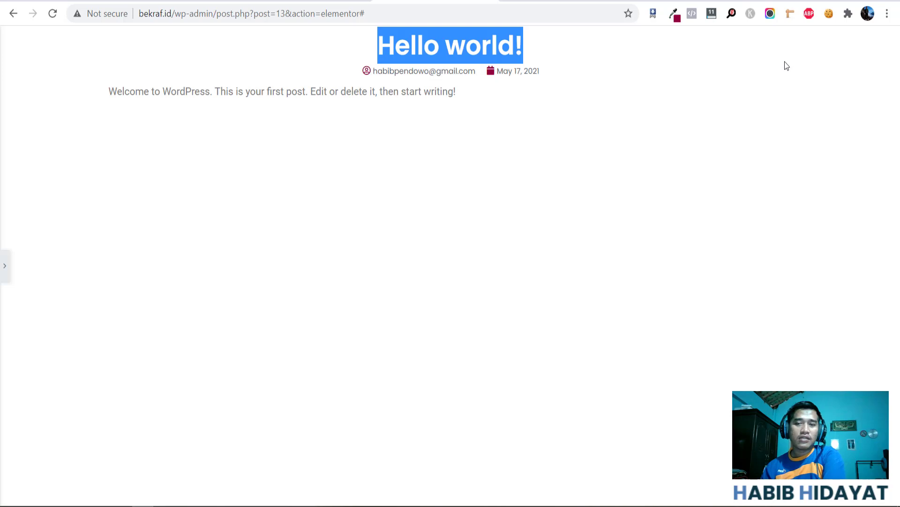
left_click(109, 59)
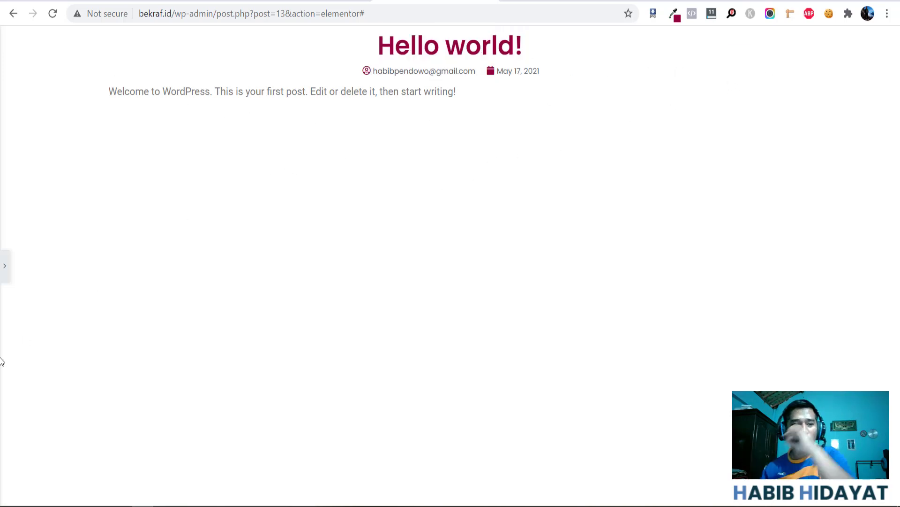
left_click(4, 266)
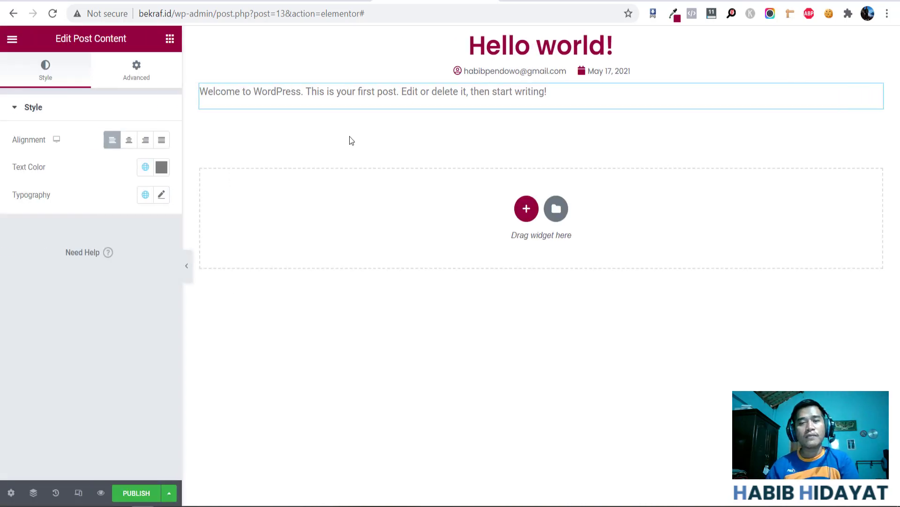
- Unlink the Post Content's padding values, set only the left padding to 50 px, and preview the page
left_click(146, 79)
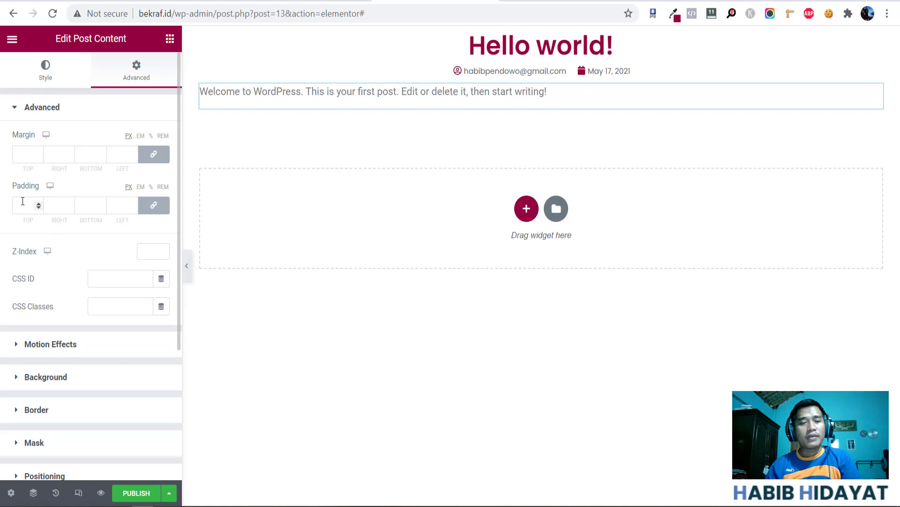
left_click(165, 207)
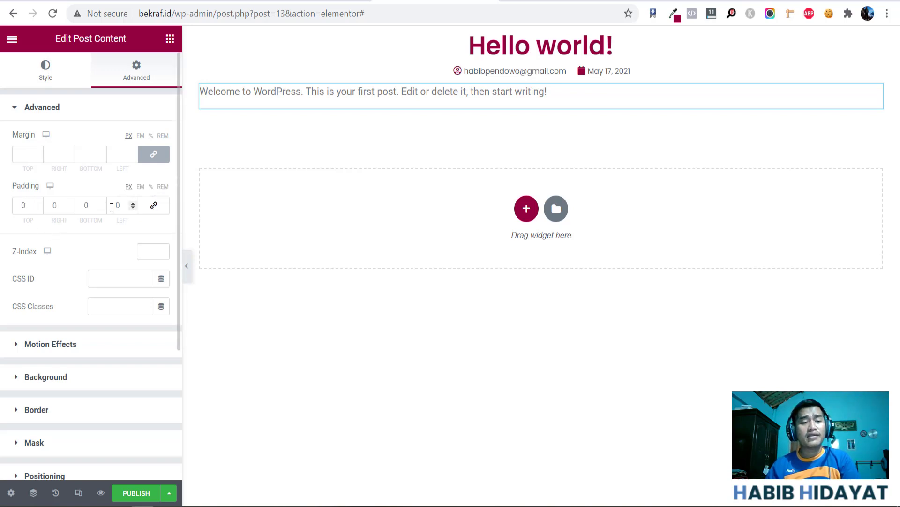
left_click_drag(134, 204, 105, 201)
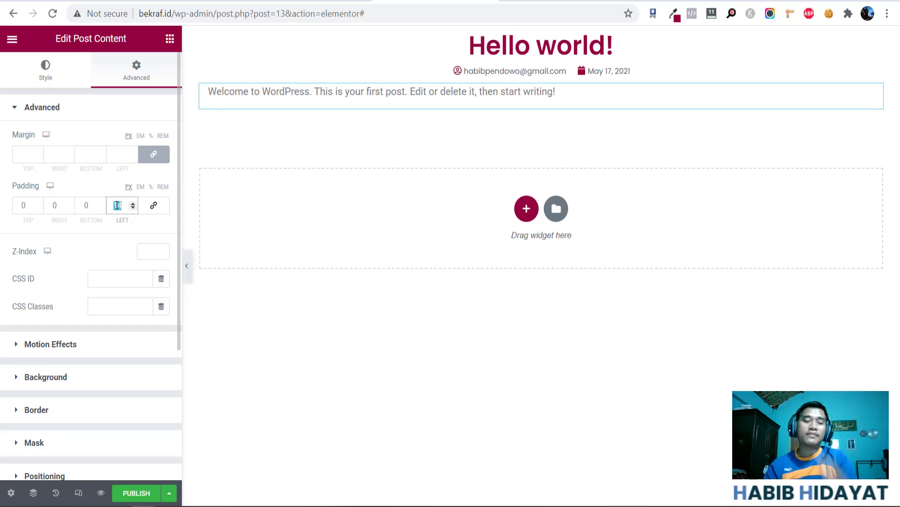
type("50")
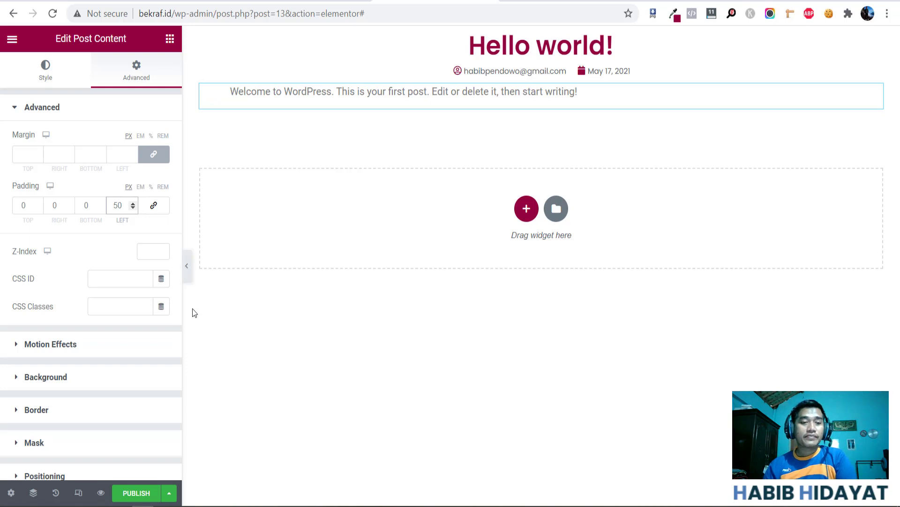
left_click(187, 265)
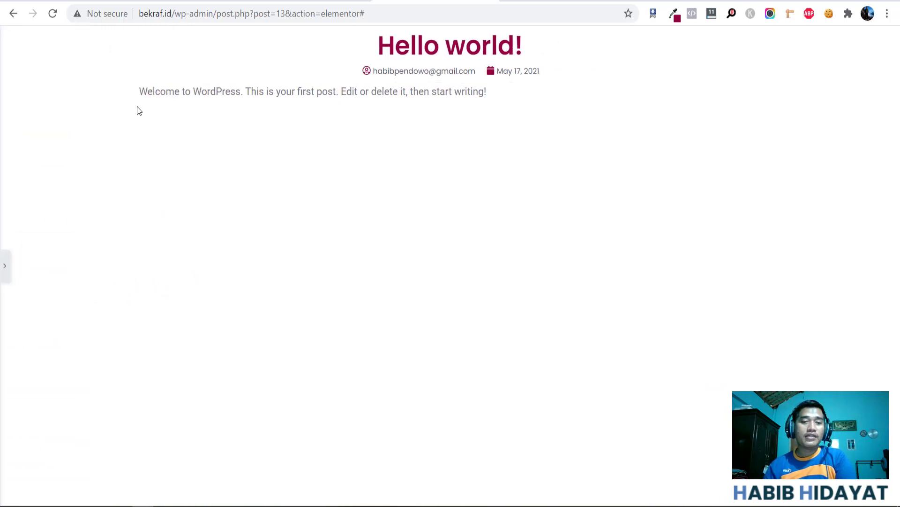
left_click(5, 266)
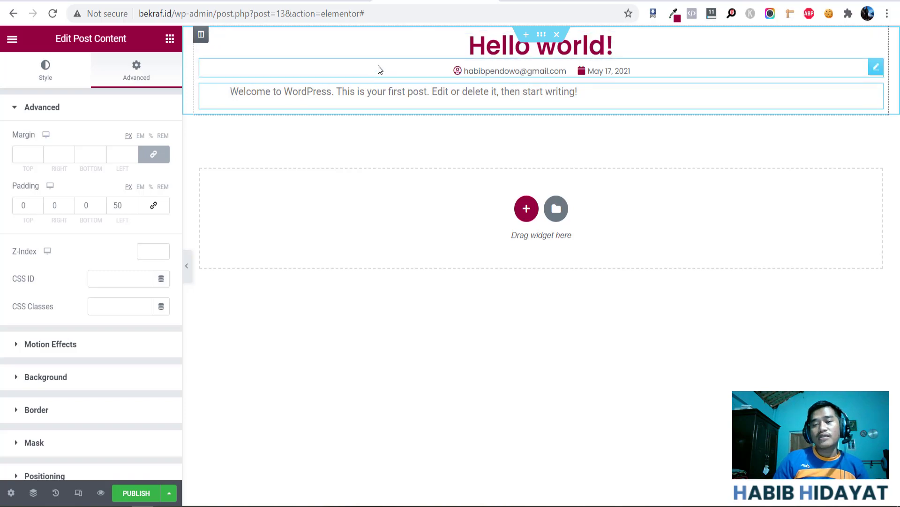
- Move the Post Content widget into a new single-column section below the first one and preview the page
left_click(527, 209)
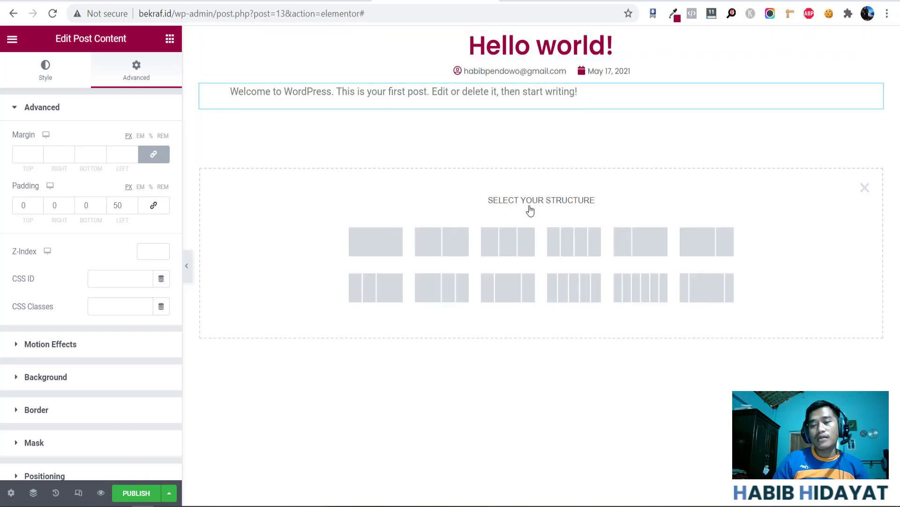
left_click(389, 232)
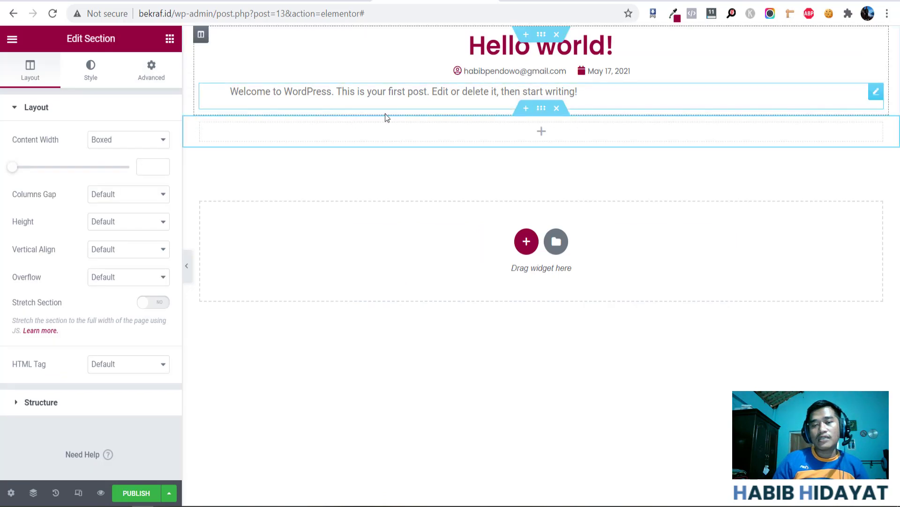
left_click_drag(635, 91, 528, 102)
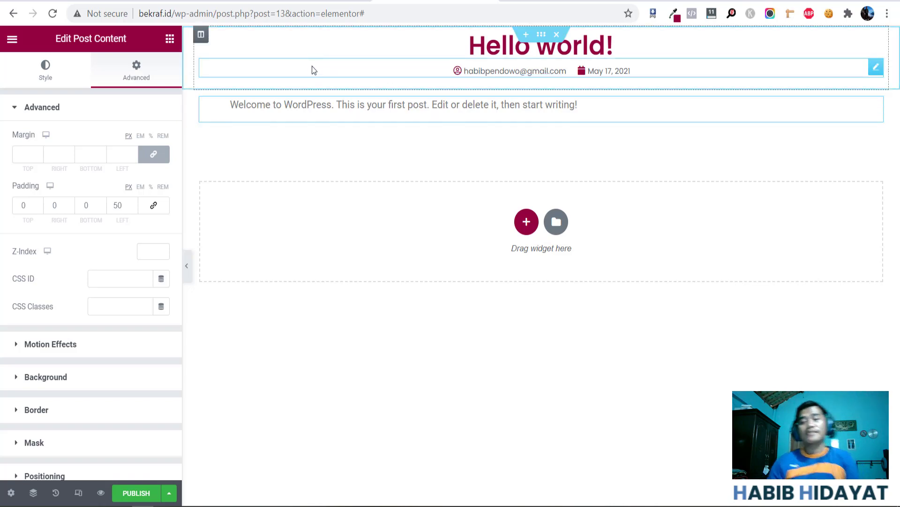
left_click(619, 112)
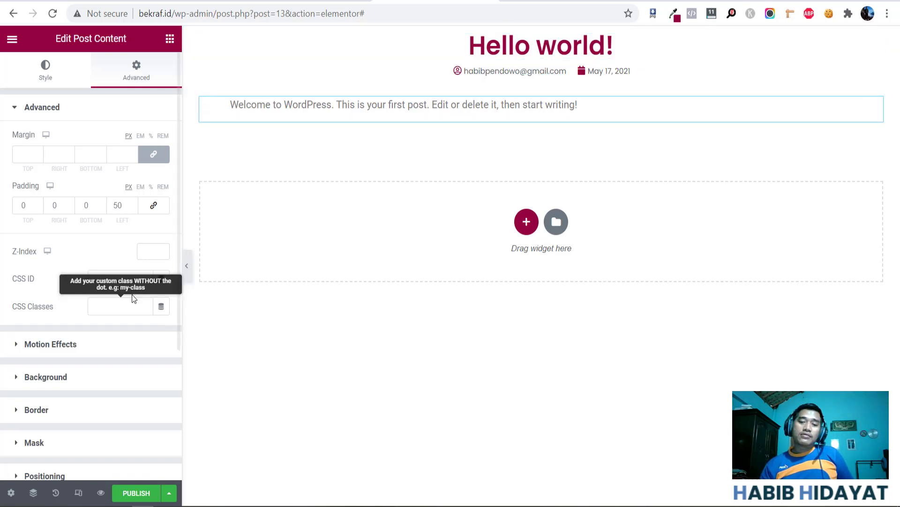
left_click(186, 270)
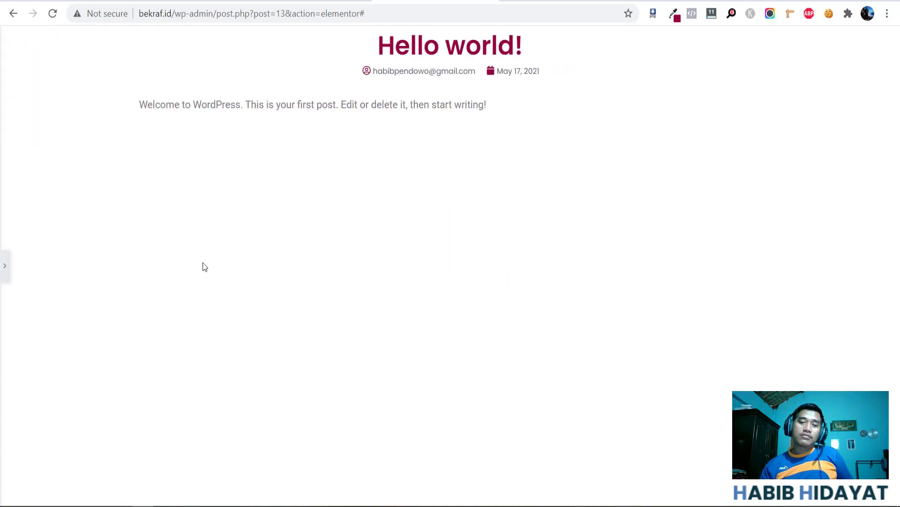
- Give the first section a Classic background in white (#FFFFFF) and preview the page without the editing panel
left_click(4, 266)
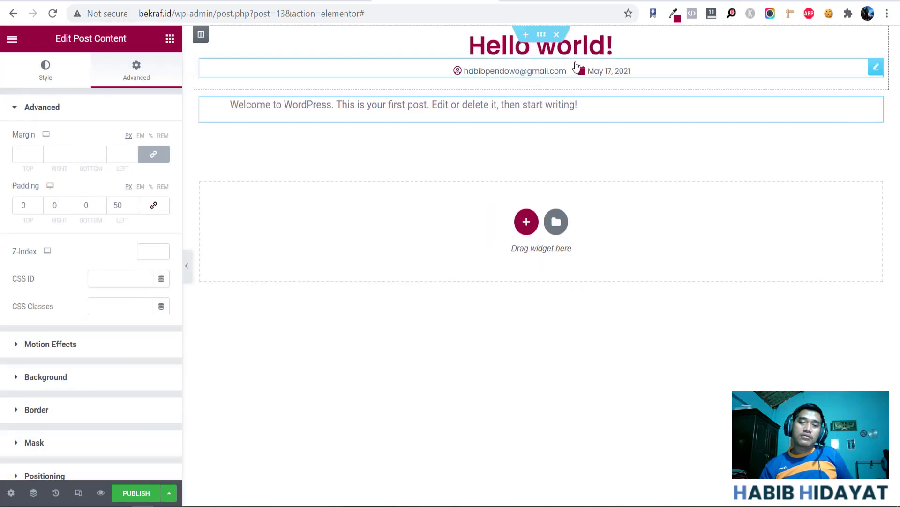
left_click(540, 35)
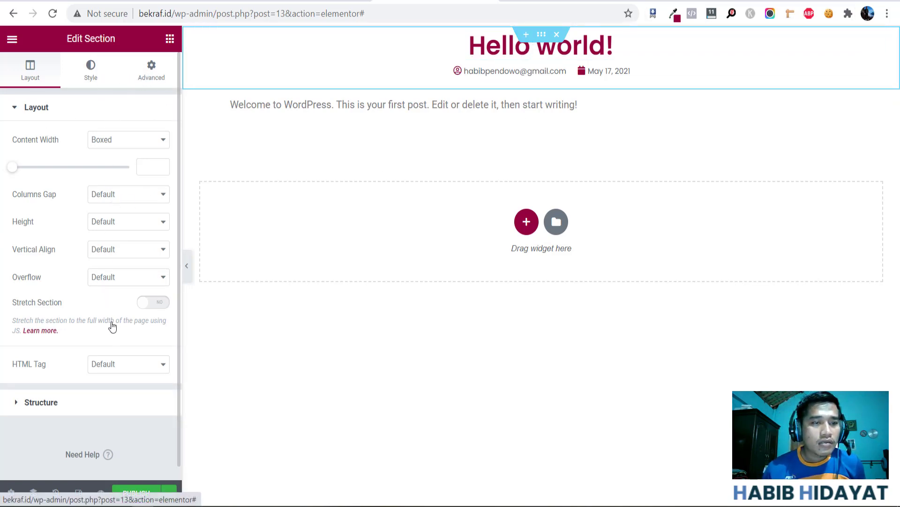
left_click(92, 83)
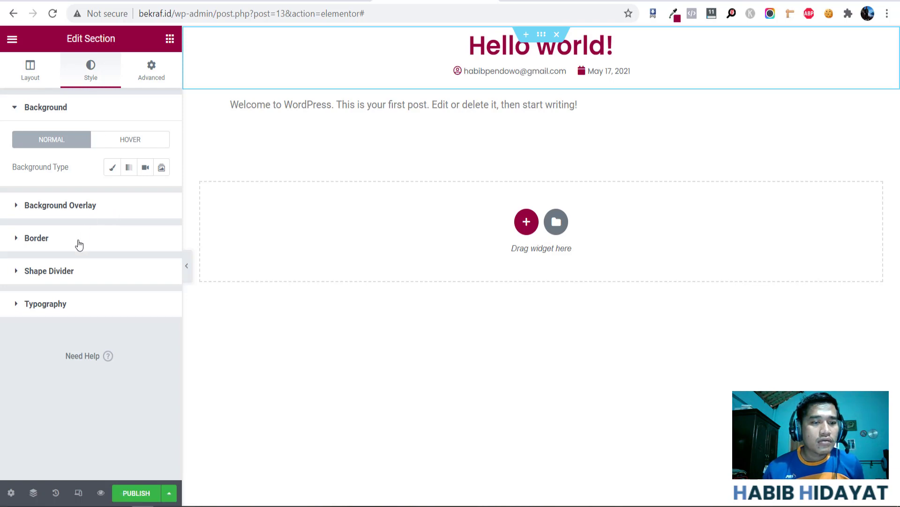
left_click(112, 167)
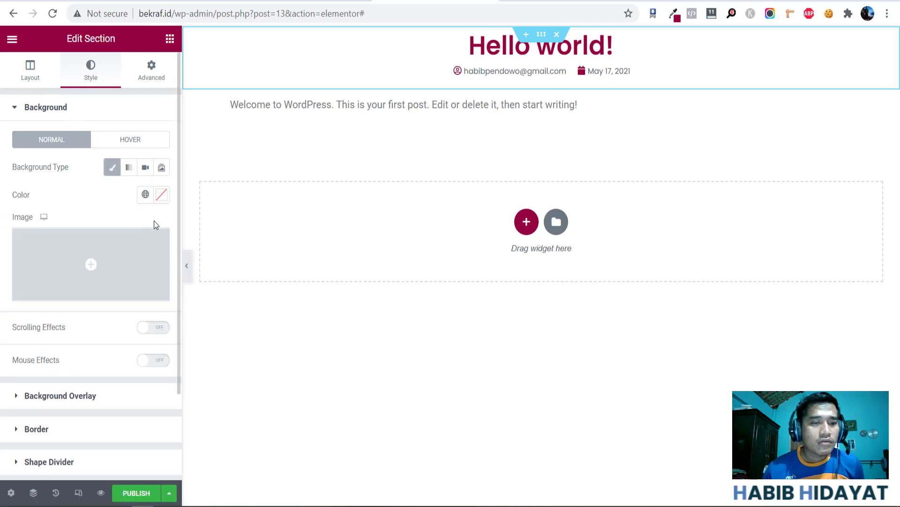
left_click(161, 194)
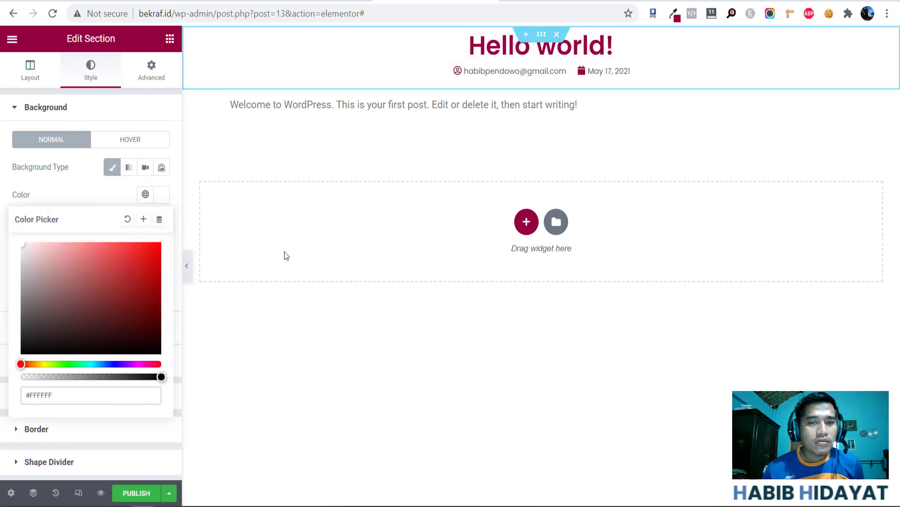
left_click(187, 266)
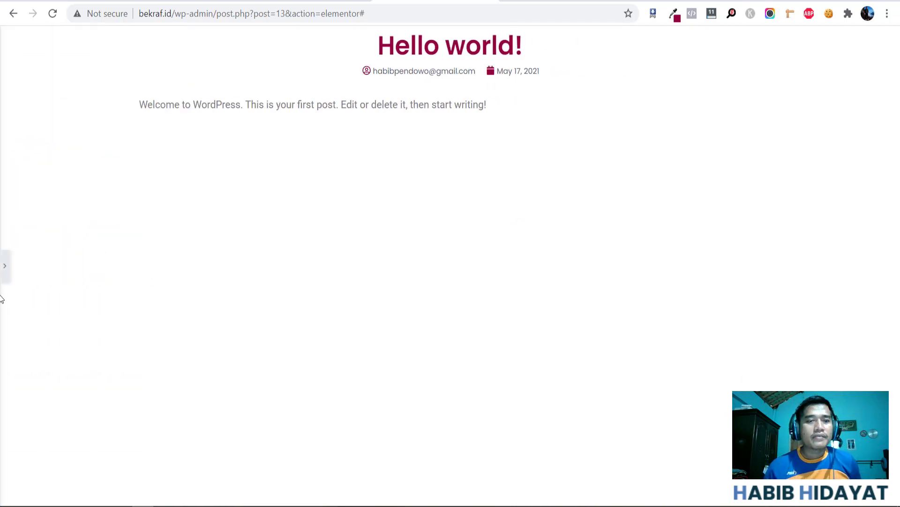
left_click(3, 261)
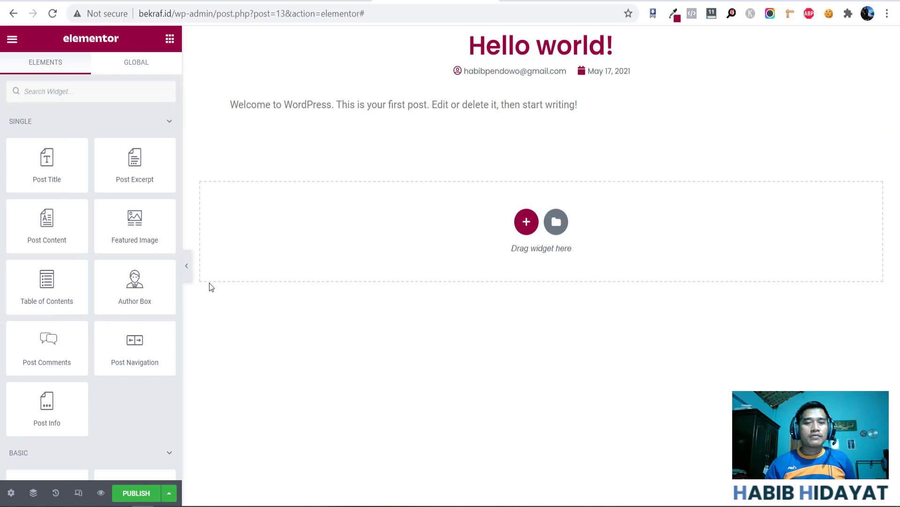
left_click(187, 267)
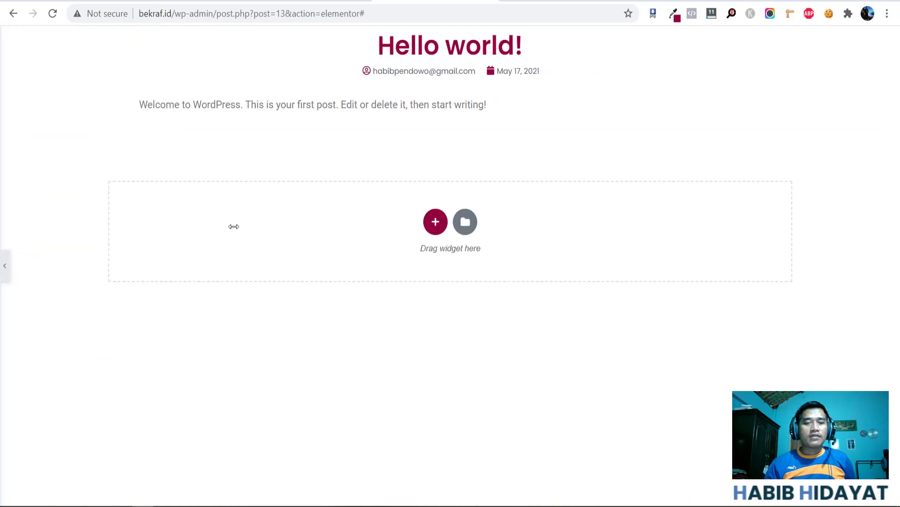
left_click(2, 263)
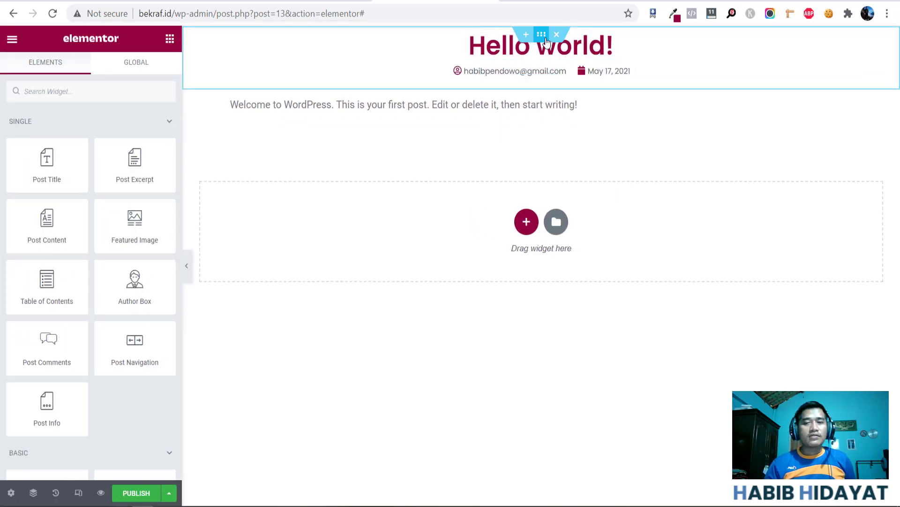
- Change the first section's background color to dark red (#9C3A3A) and preview the page
left_click(546, 41)
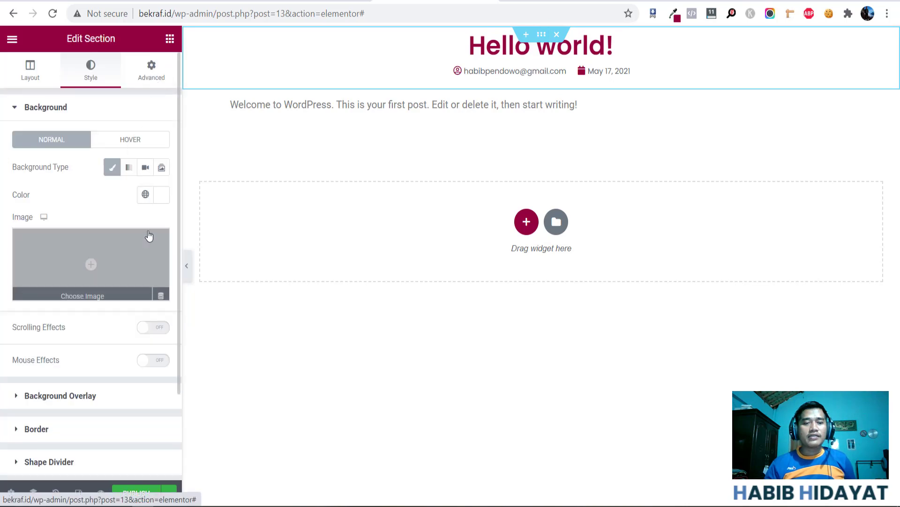
left_click(161, 195)
left_click_drag(118, 275, 109, 286)
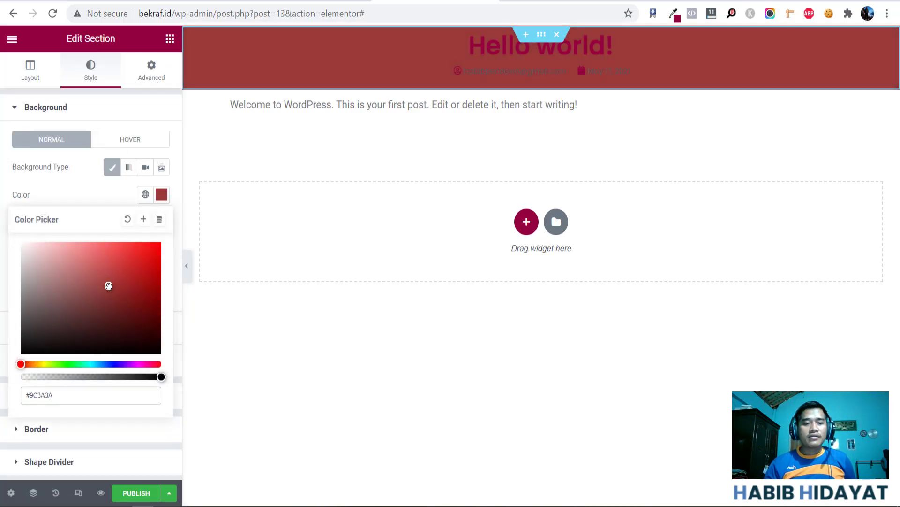
left_click(187, 265)
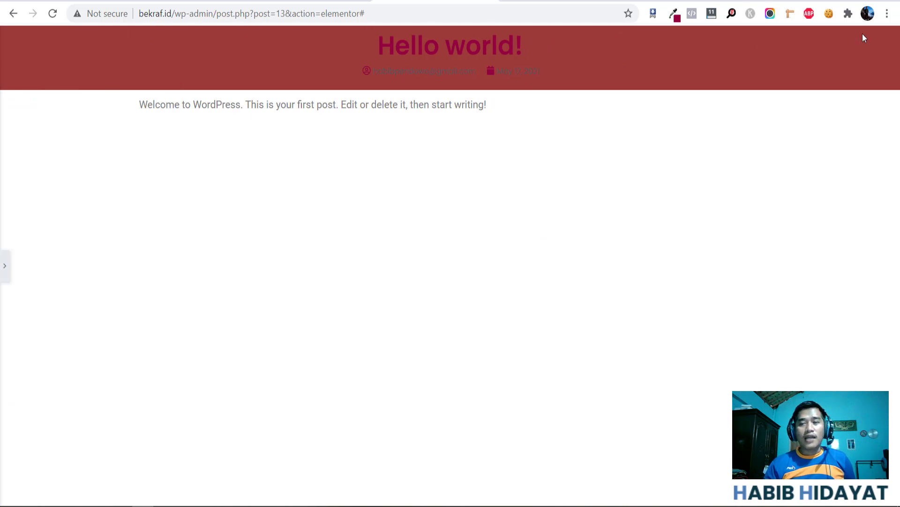
left_click(5, 266)
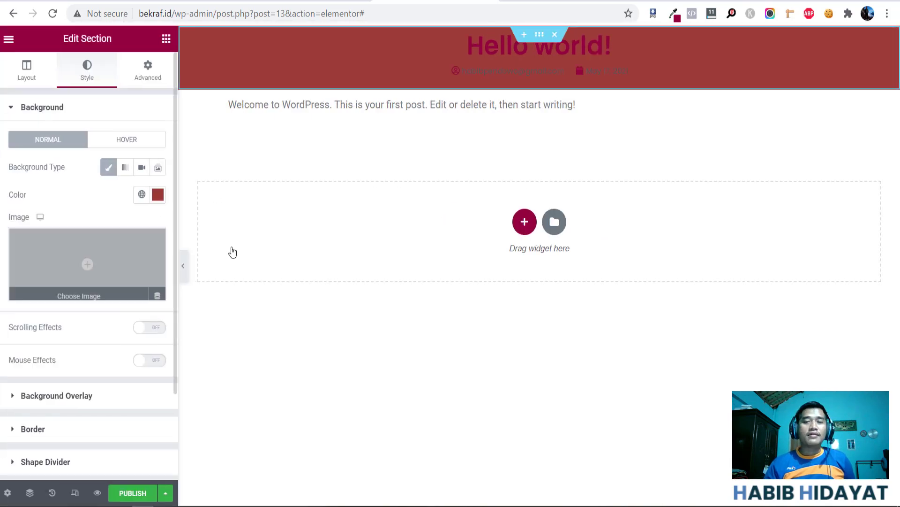
left_click(162, 195)
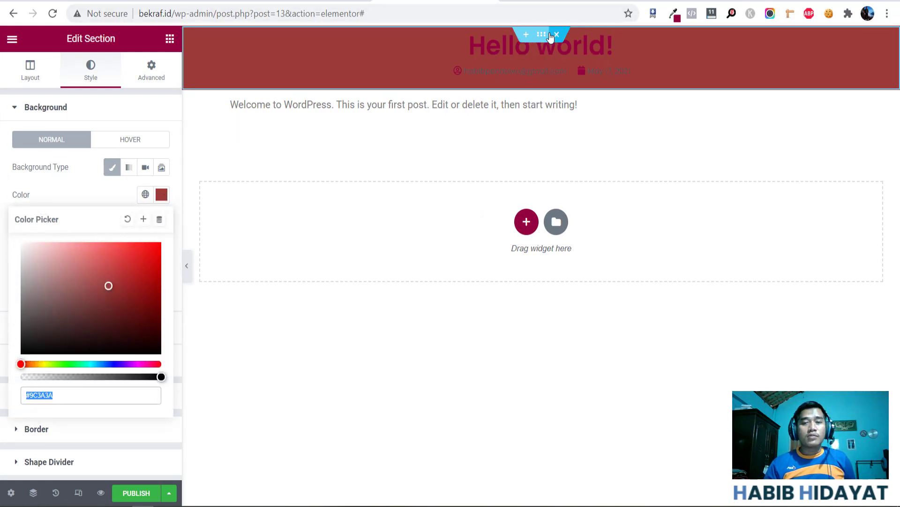
- Show the Navigator, select the first section's column and give it a Classic background in a muted red
left_click(33, 492)
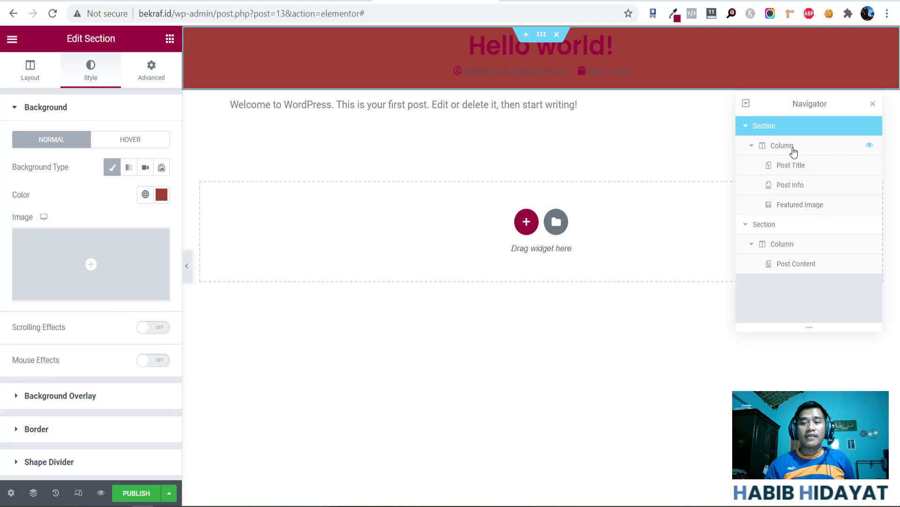
left_click(793, 150)
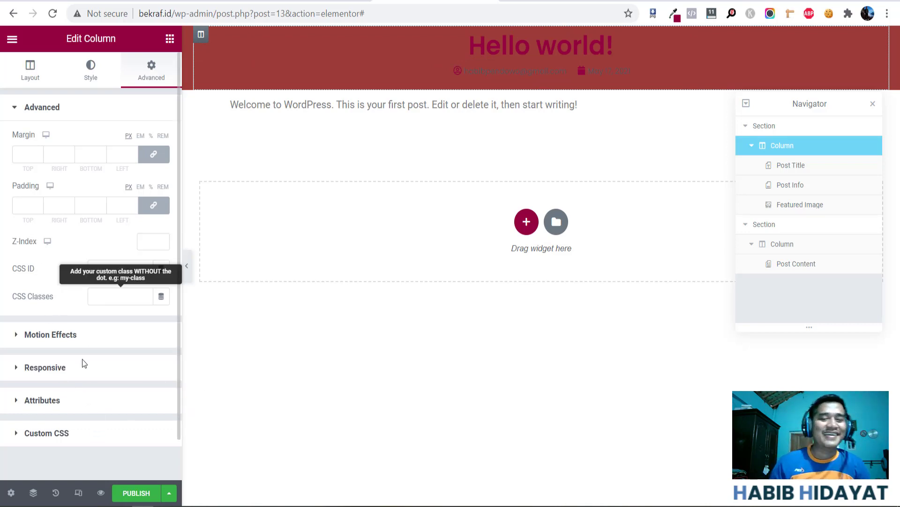
left_click(93, 79)
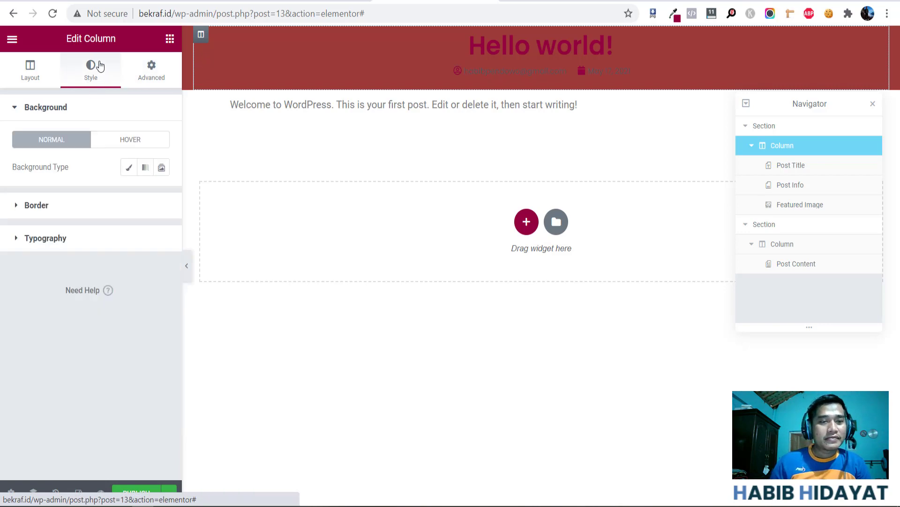
left_click(126, 171)
left_click(165, 197)
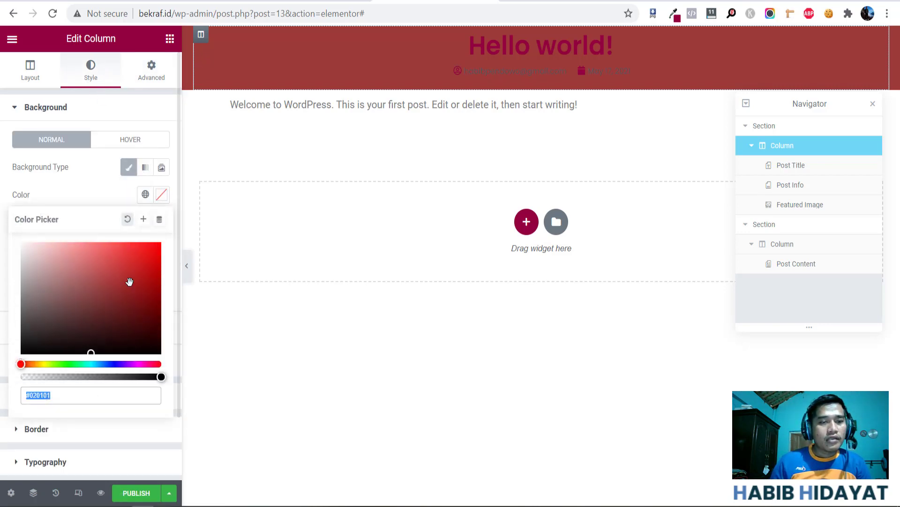
mouse_move(129, 282)
left_mouse_down()
mouse_move(1, 287)
mouse_move(23, 310)
mouse_move(67, 284)
left_mouse_up()
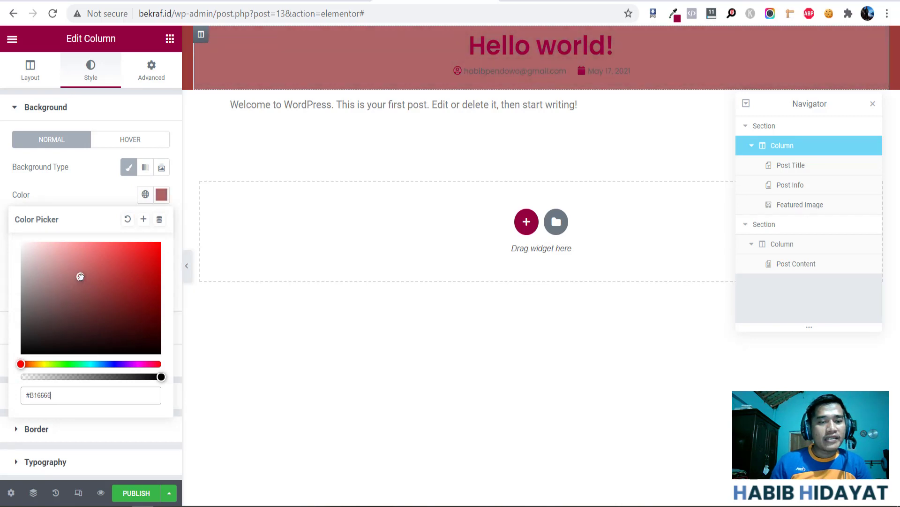
- Change the column's background color to a muted blue and preview the page without the editing panel
left_click(101, 364)
left_click(106, 260)
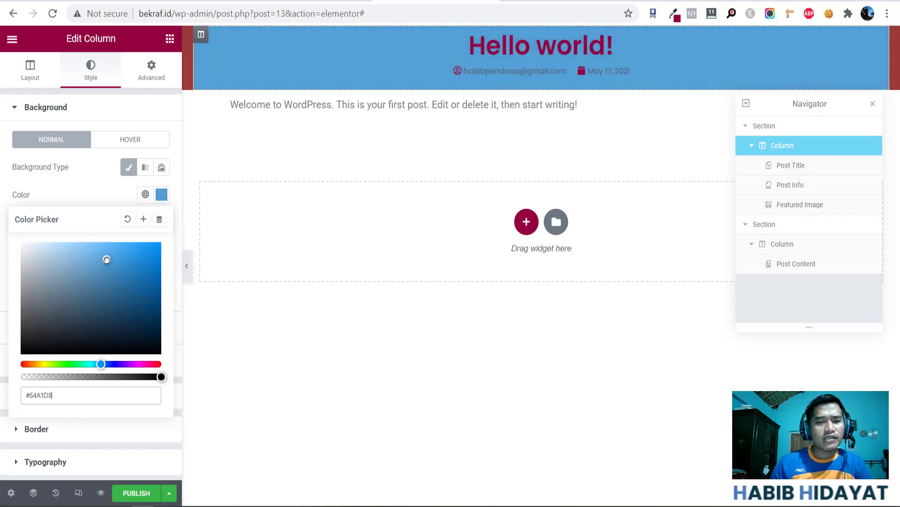
left_click(89, 273)
left_click(189, 266)
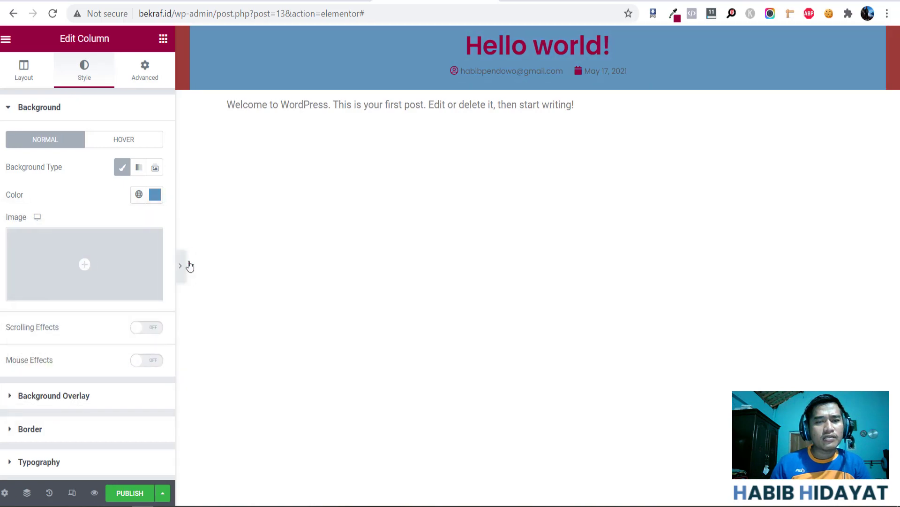
left_click(189, 266)
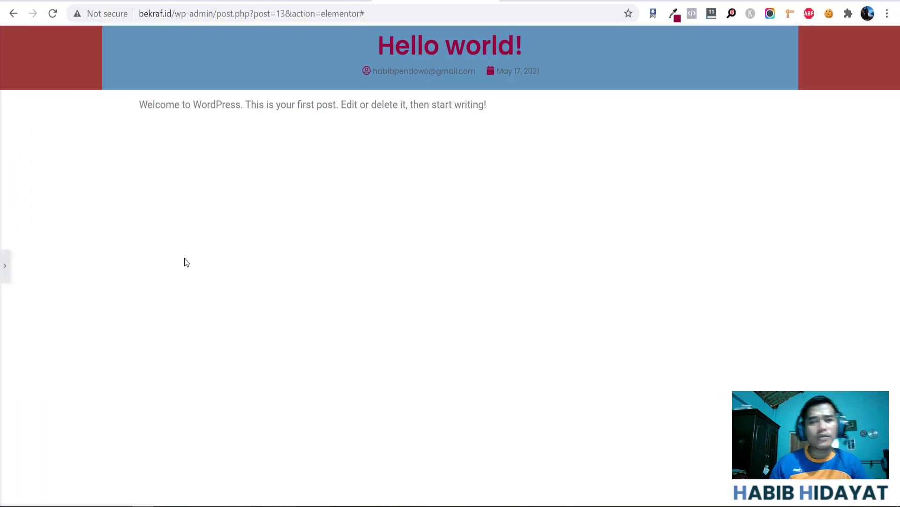
left_click(3, 272)
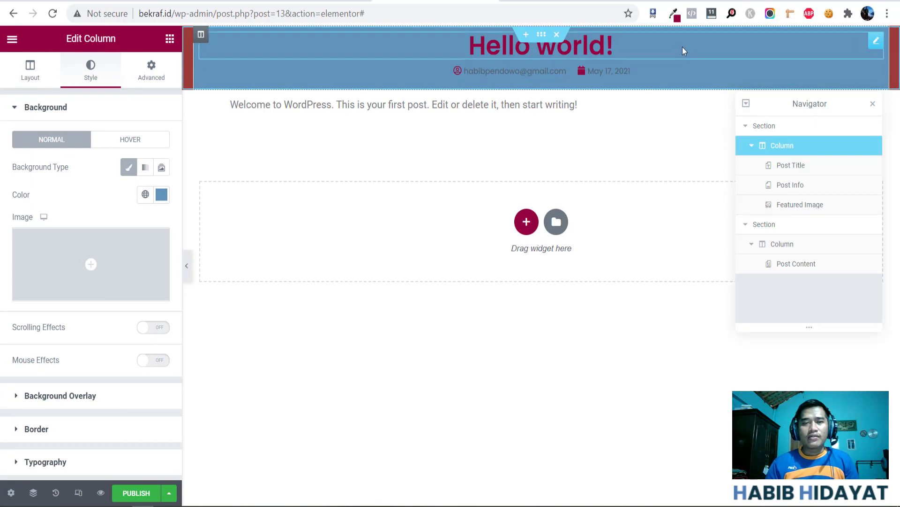
- Set the Post Title widget's background color to bright green (#51F563) and preview the page
left_click(683, 47)
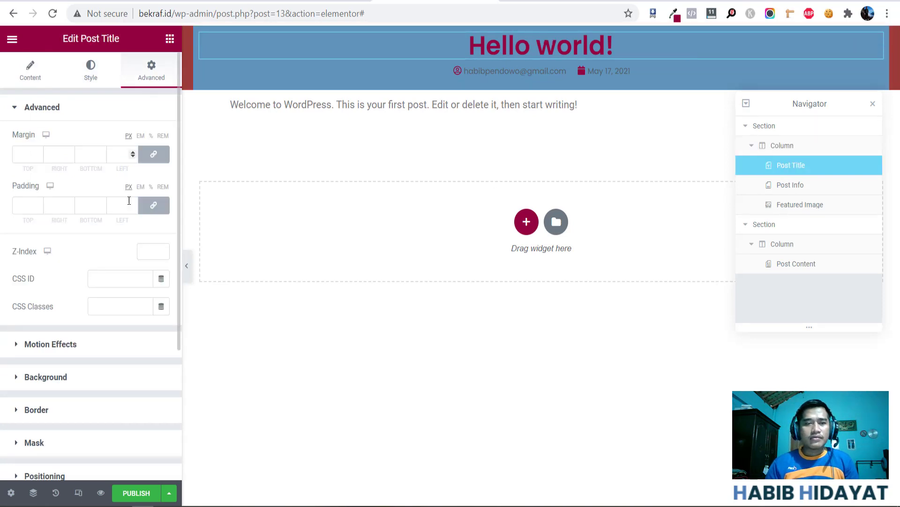
left_click(51, 384)
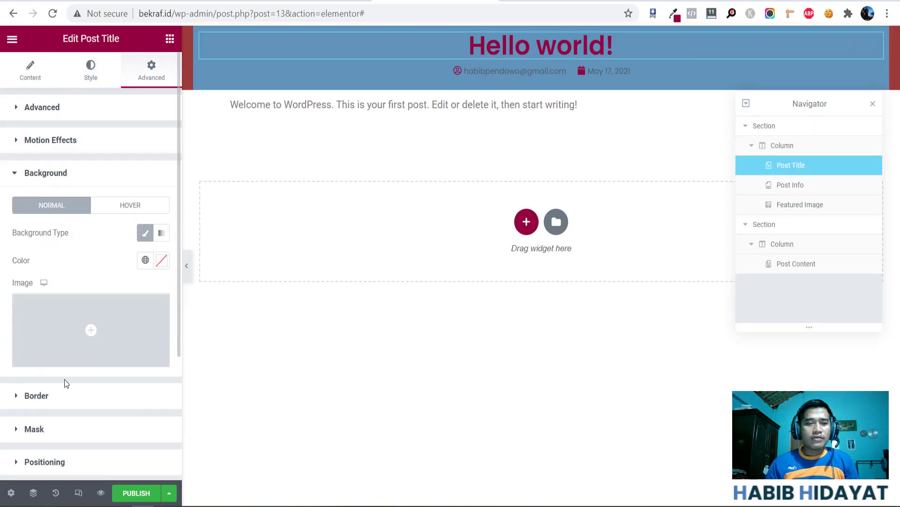
left_click(162, 260)
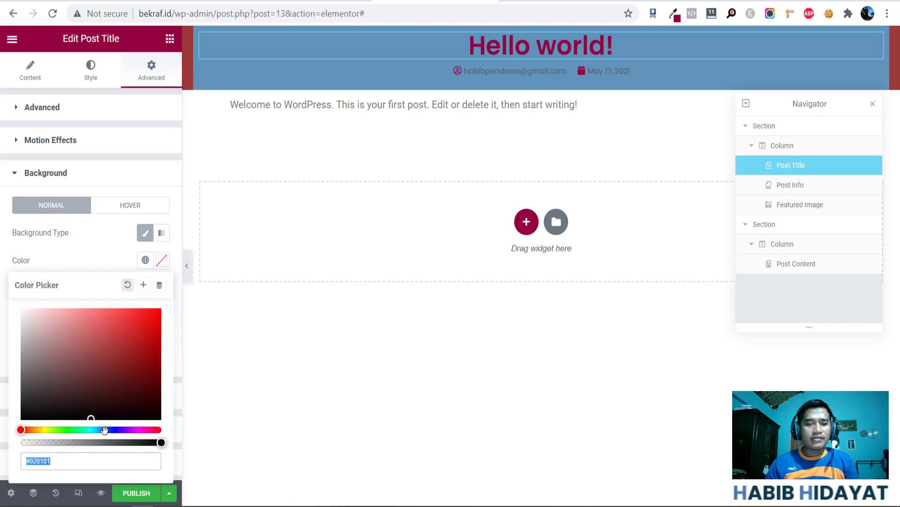
left_click(70, 430)
left_click_drag(107, 316, 115, 313)
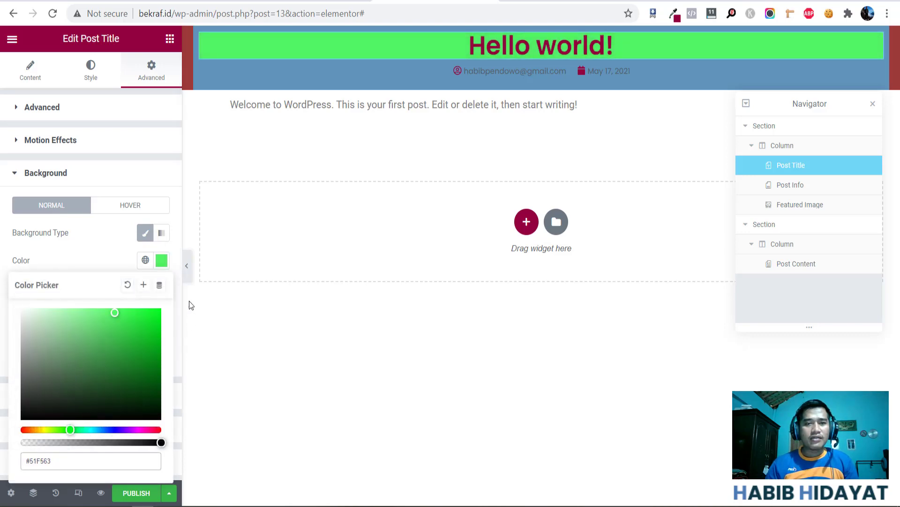
left_click(187, 268)
left_click(186, 268)
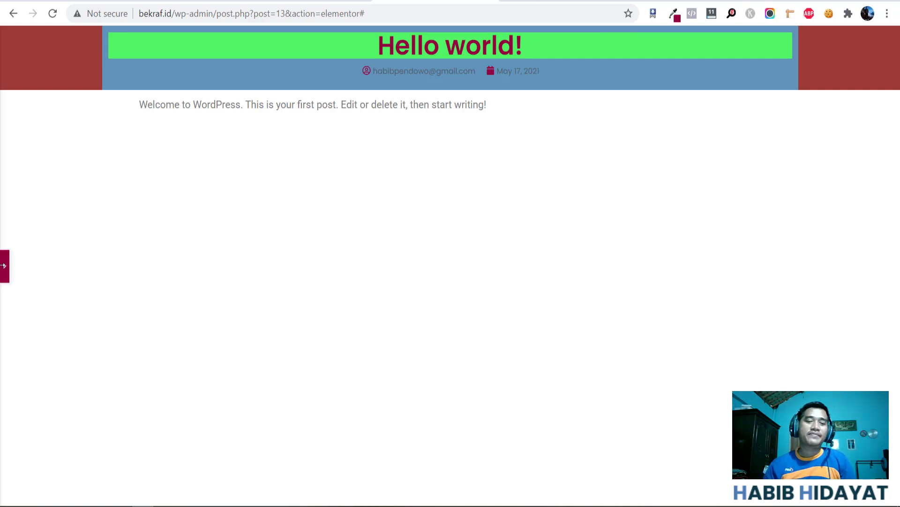
left_click(4, 266)
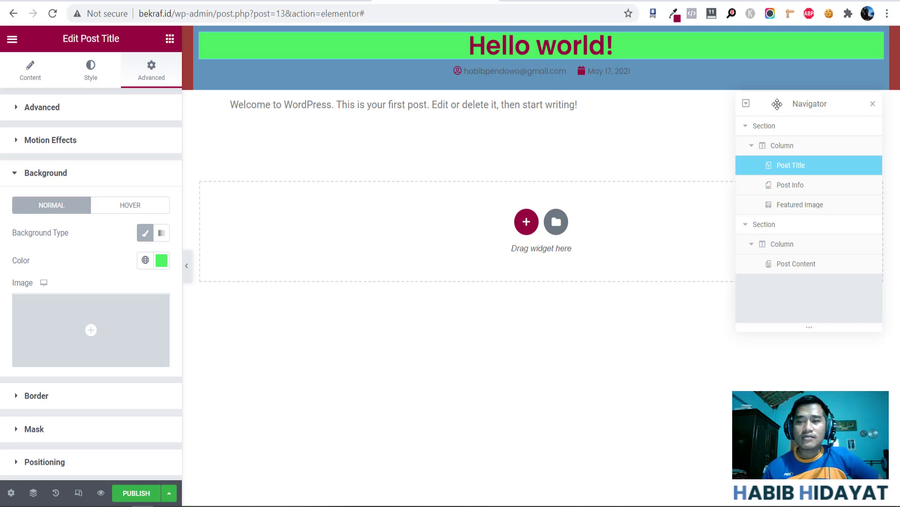
- Collapse all elements in the Navigator and open the color picker for the Post Title widget's background
left_click(747, 104)
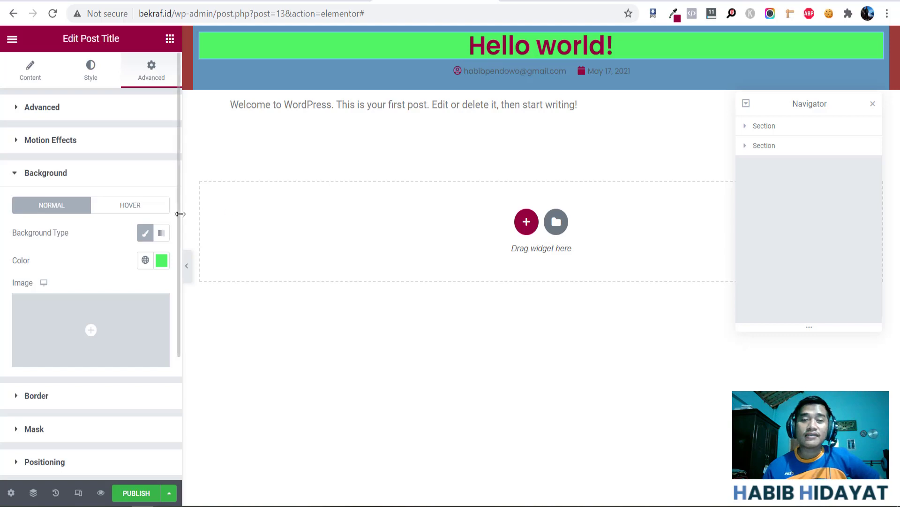
scroll(112, 293, "down", 4)
scroll(113, 291, "up", 4)
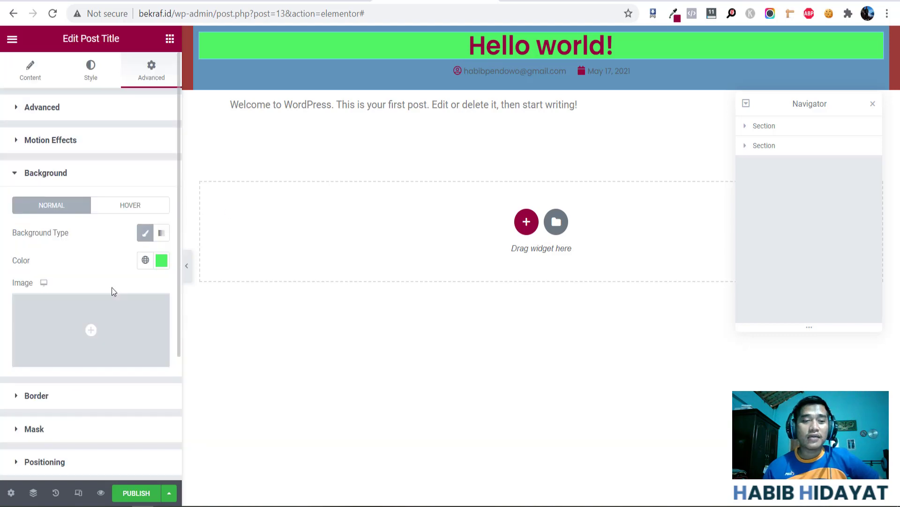
left_click(161, 260)
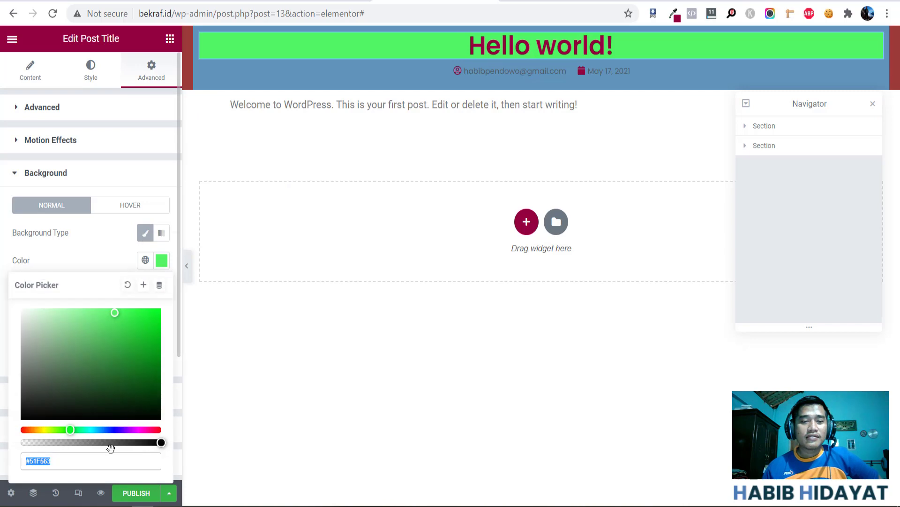
- Roll the template back in the edit history to the section's Background Type edit and preview the page without the editing panel
left_click(56, 492)
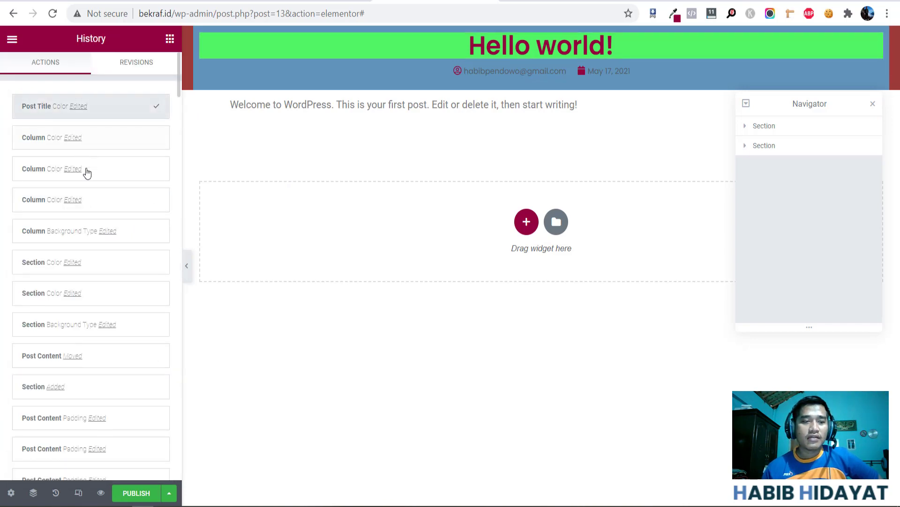
left_click(95, 238)
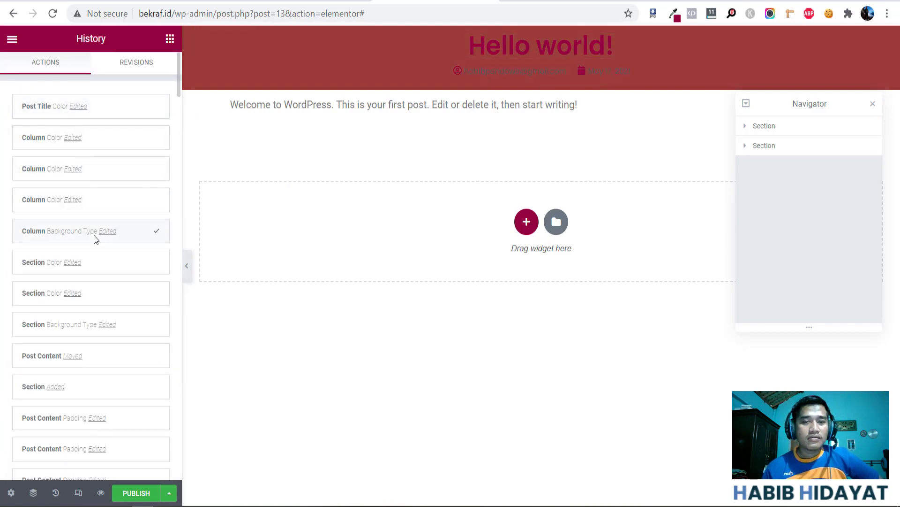
left_click(83, 263)
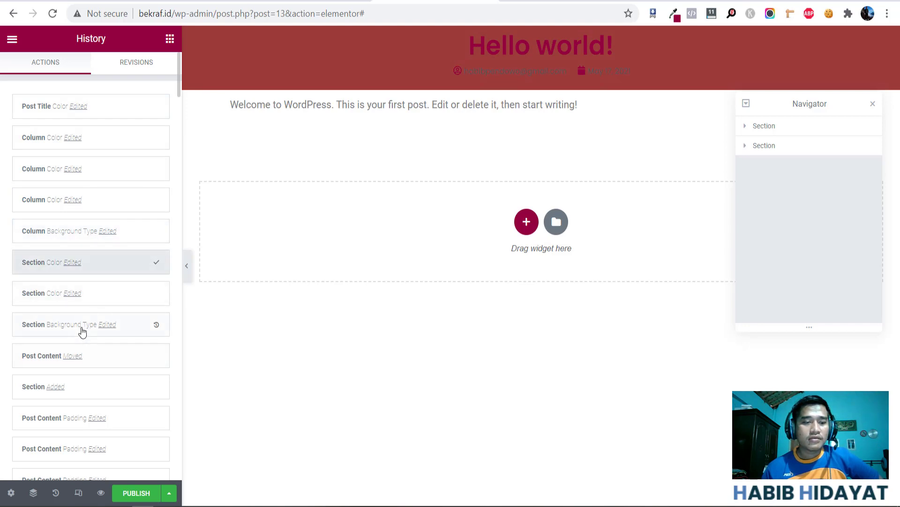
left_click(81, 331)
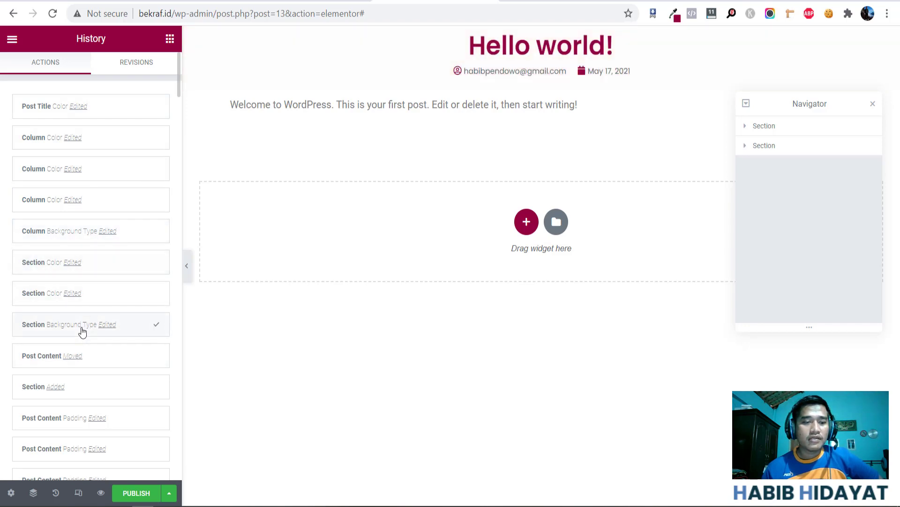
left_click(187, 266)
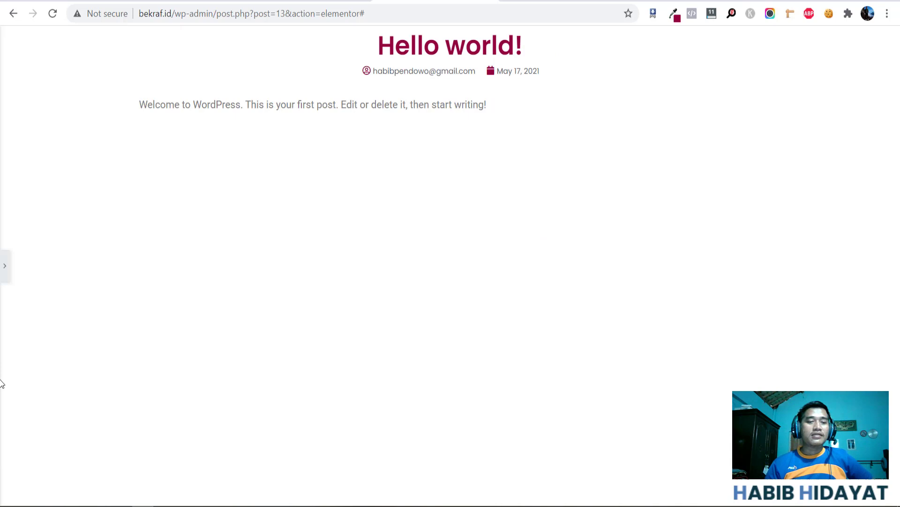
left_click(5, 265)
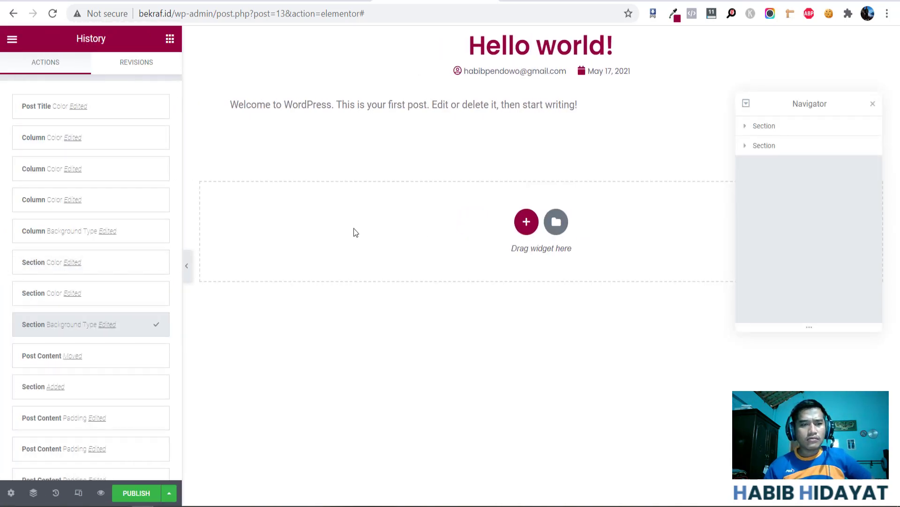
- Check the template's saved revisions and browse the widget library through the Single, Basic, Pro and General categories
left_click(136, 71)
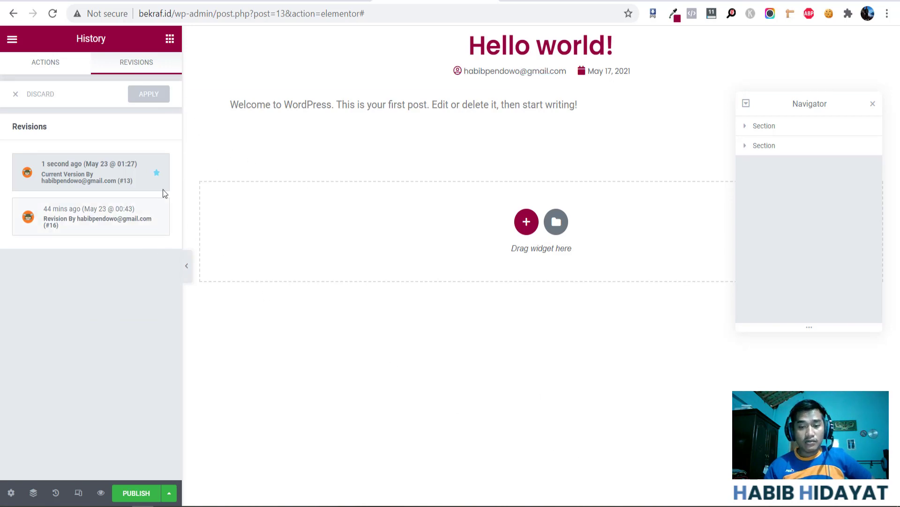
left_click(171, 42)
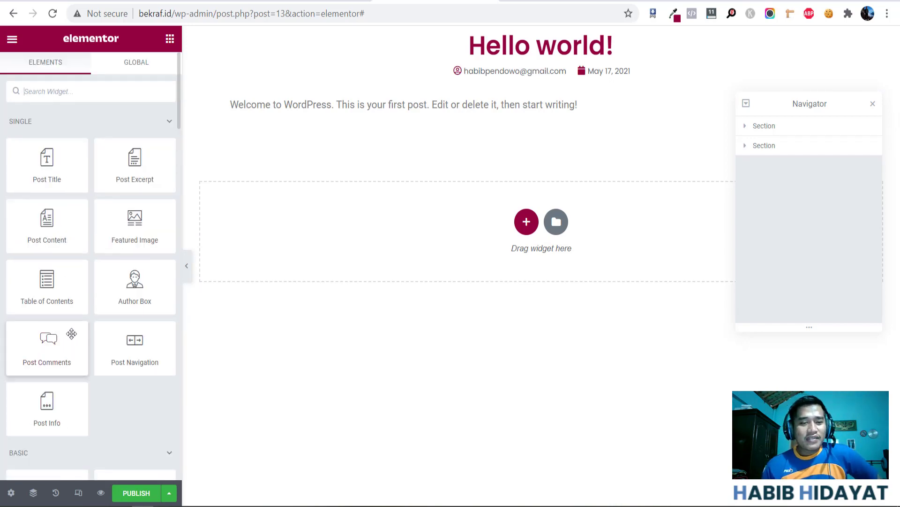
scroll(72, 333, "down", 12)
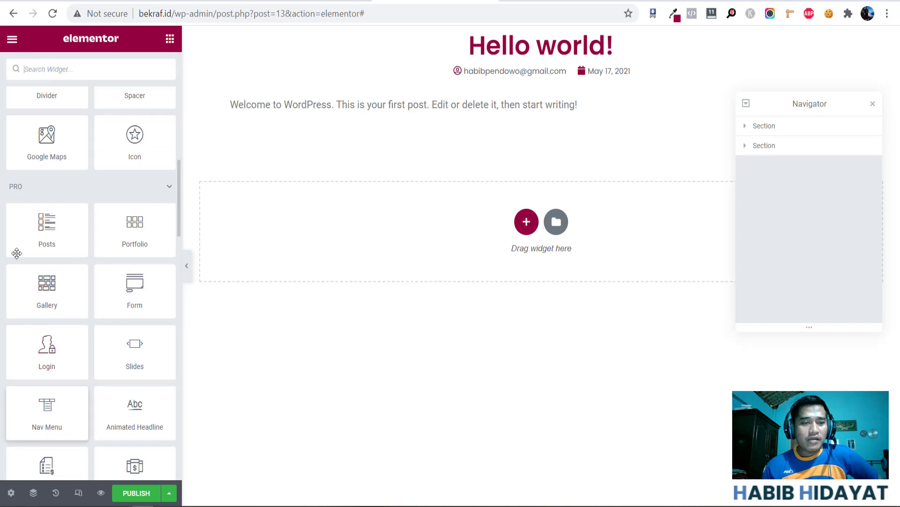
scroll(125, 261, "down", 12)
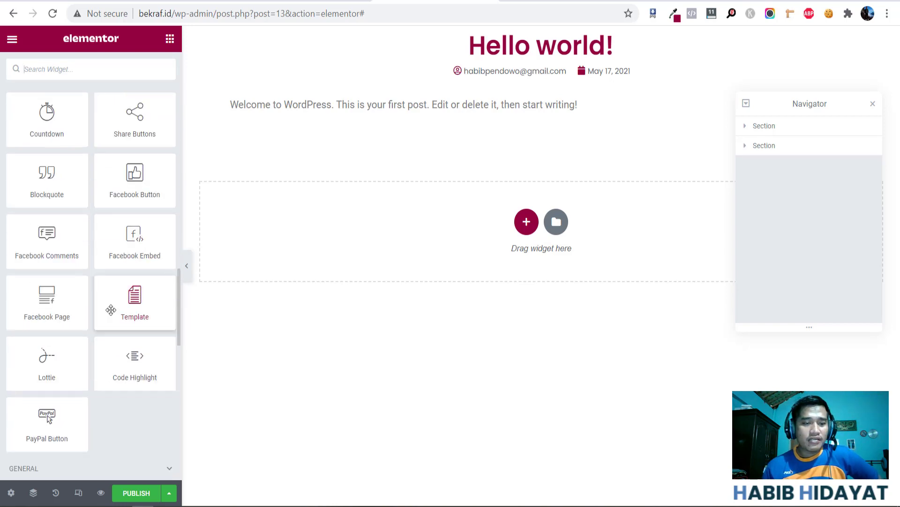
scroll(111, 310, "up", 15)
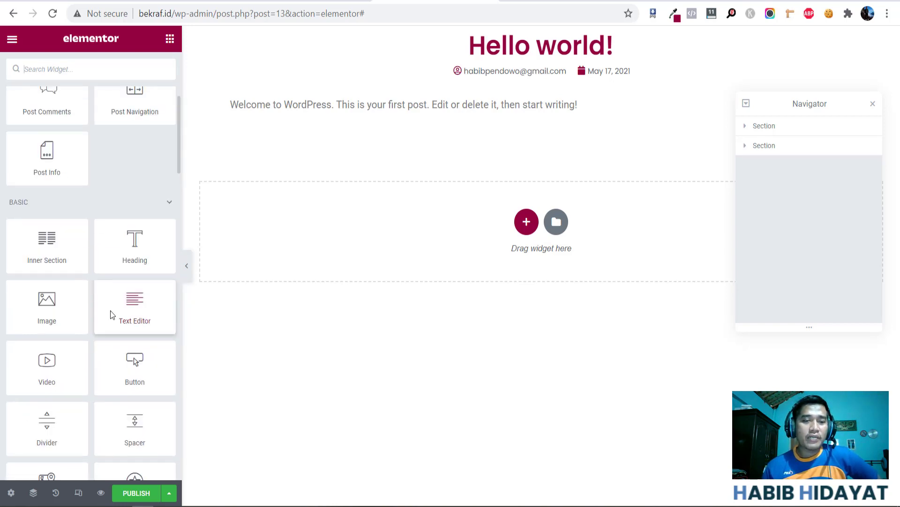
scroll(110, 308, "up", 5)
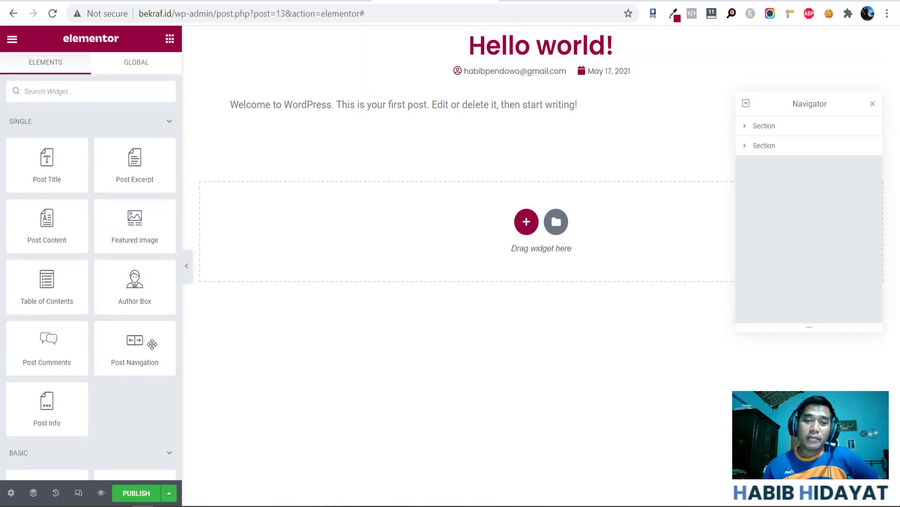
scroll(21, 277, "down", 10)
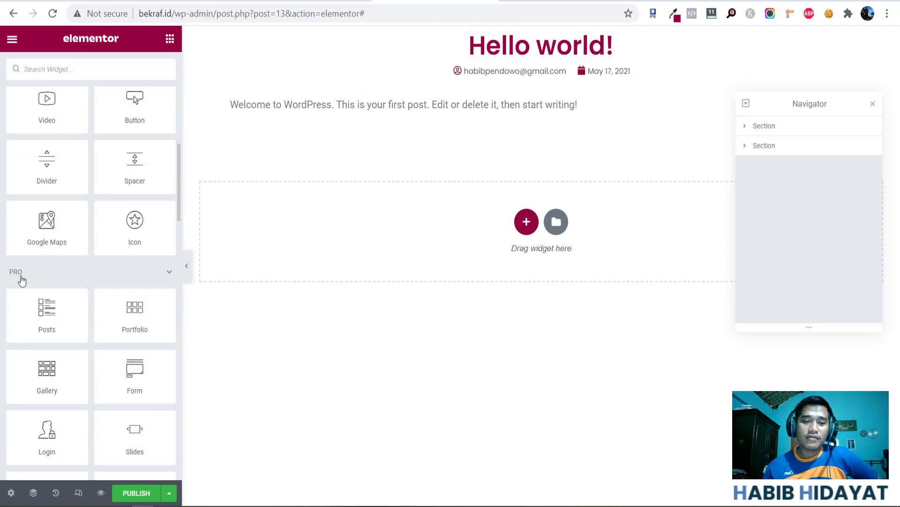
scroll(21, 280, "up", 5)
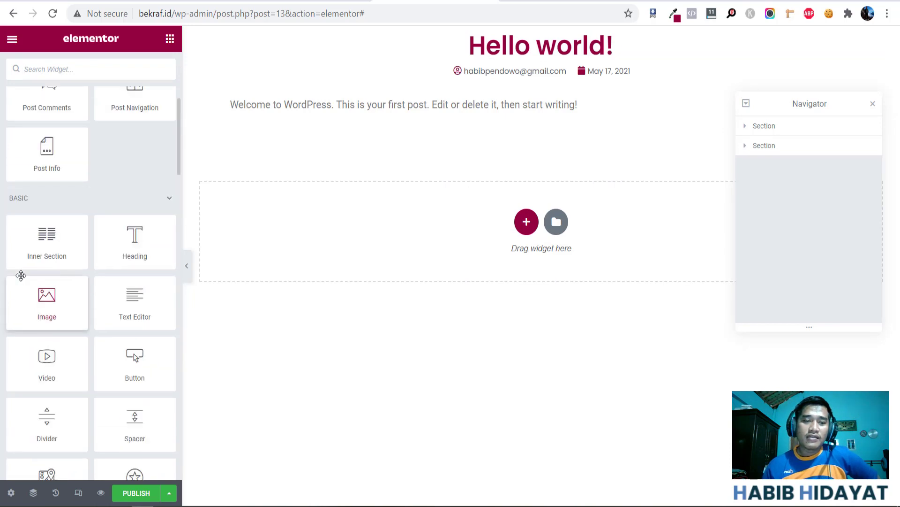
scroll(21, 276, "down", 2)
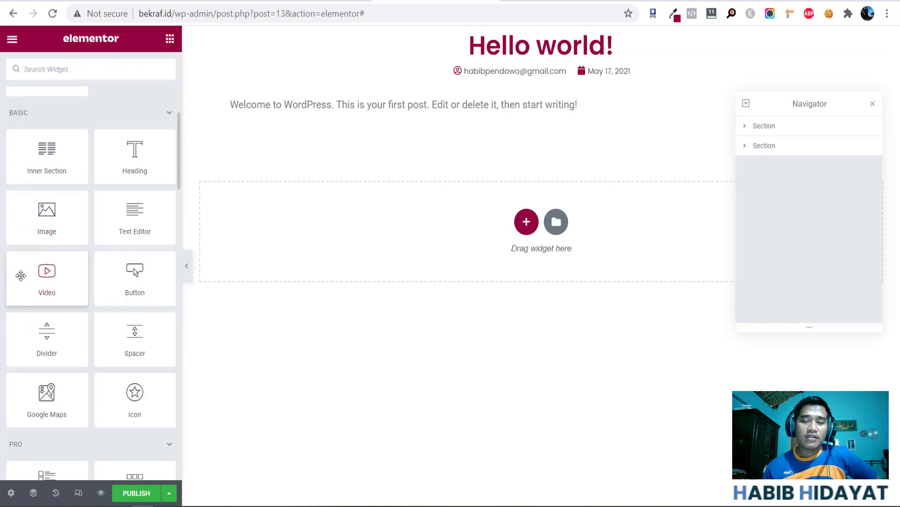
scroll(22, 277, "down", 10)
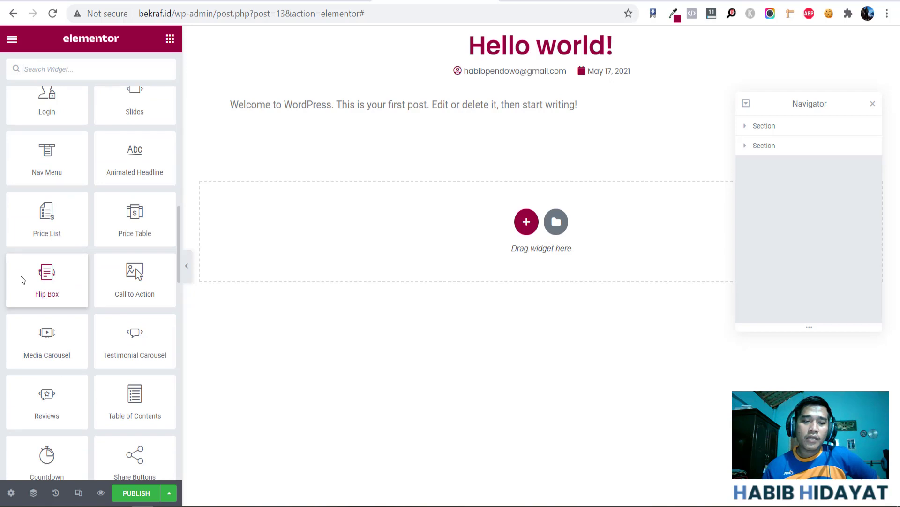
scroll(21, 280, "down", 4)
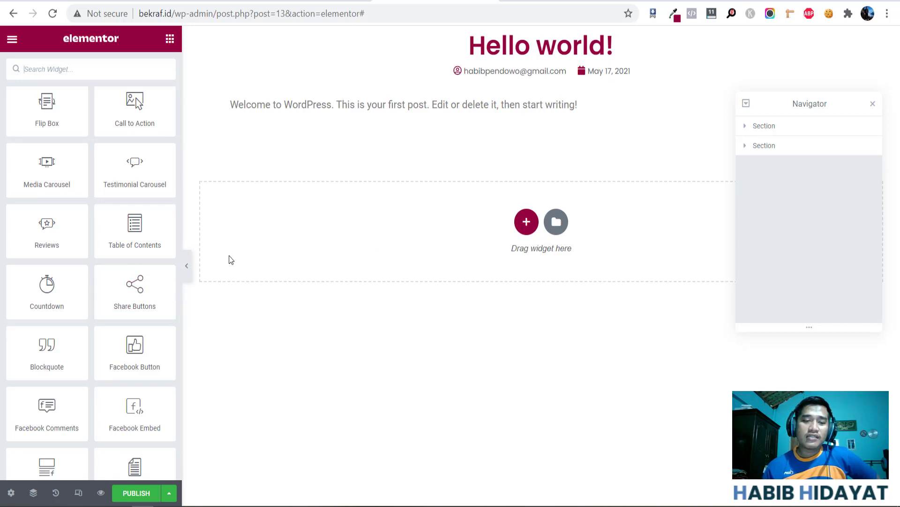
scroll(109, 314, "down", 7)
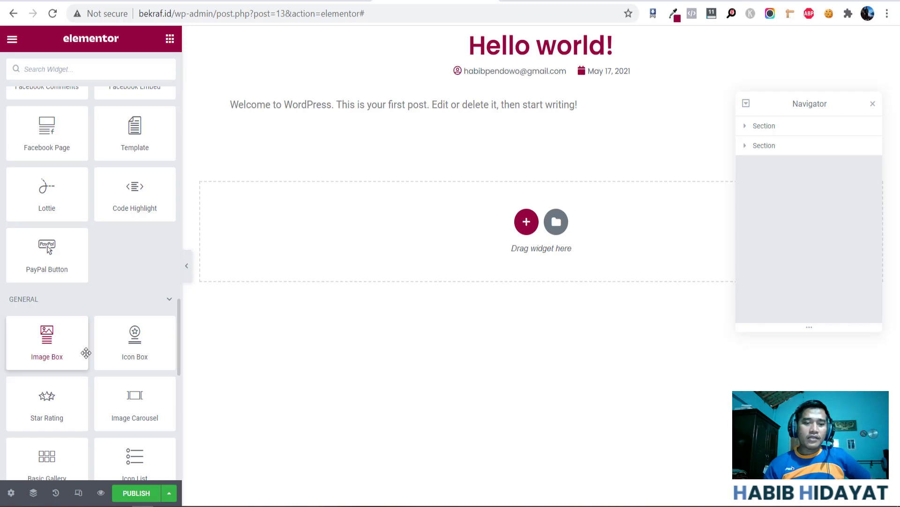
scroll(92, 257, "up", 15)
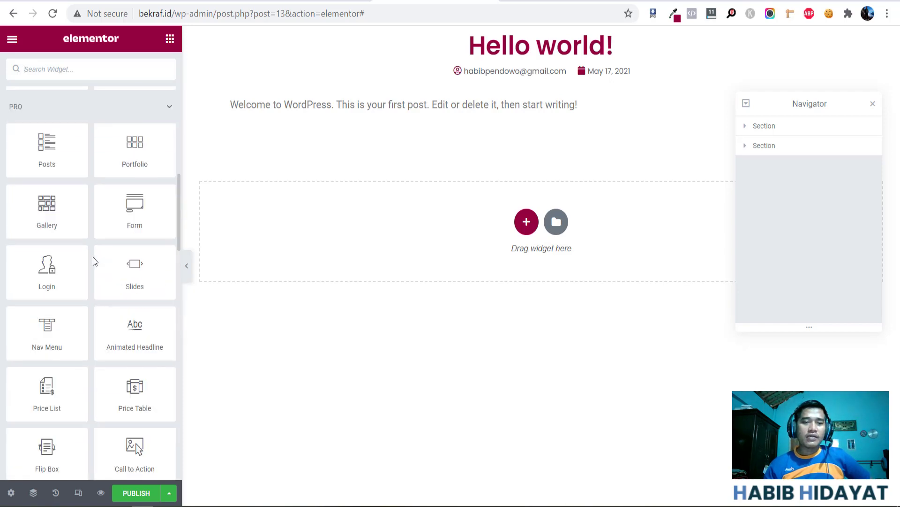